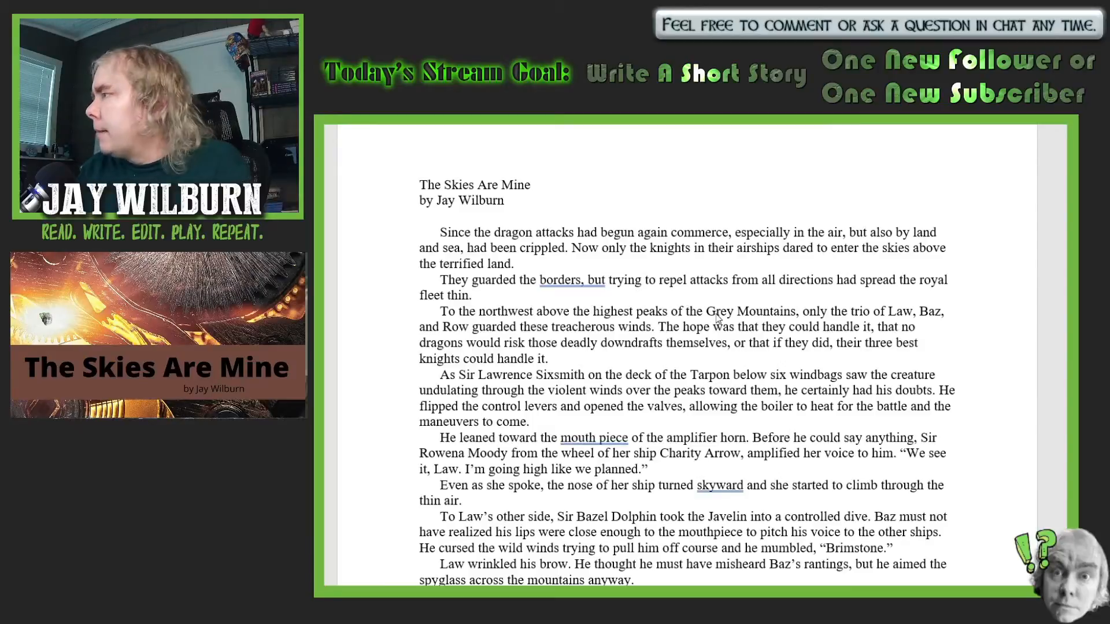
- Insert a comma after "Since the dragon attacks had begun again" in the story's opening sentence
scroll(717, 318, "down", 1)
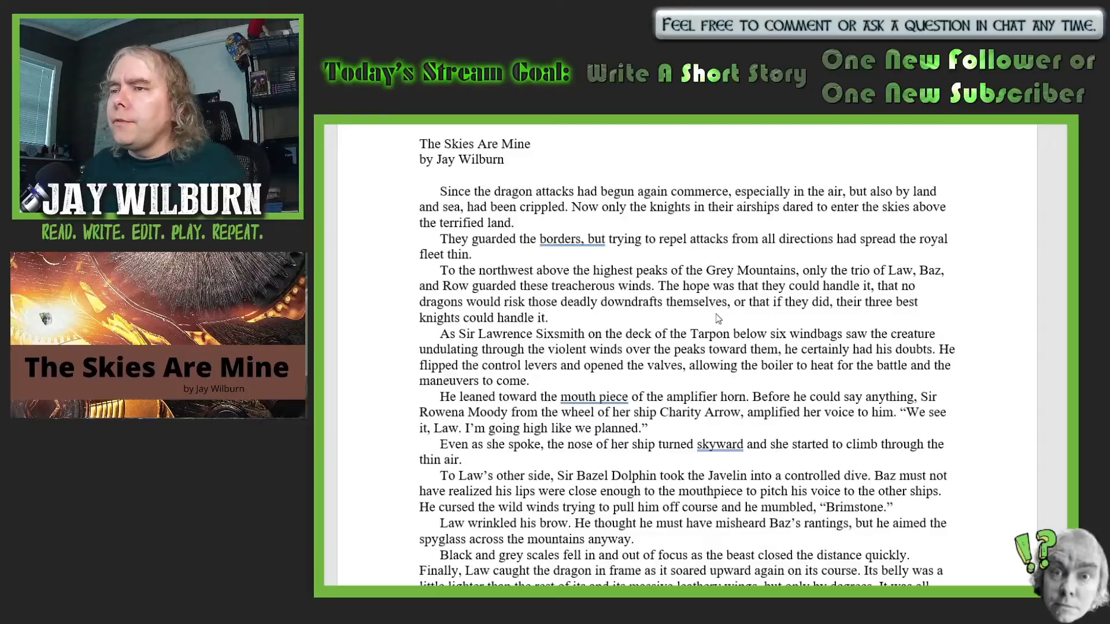
double_click(668, 190)
left_click(668, 191)
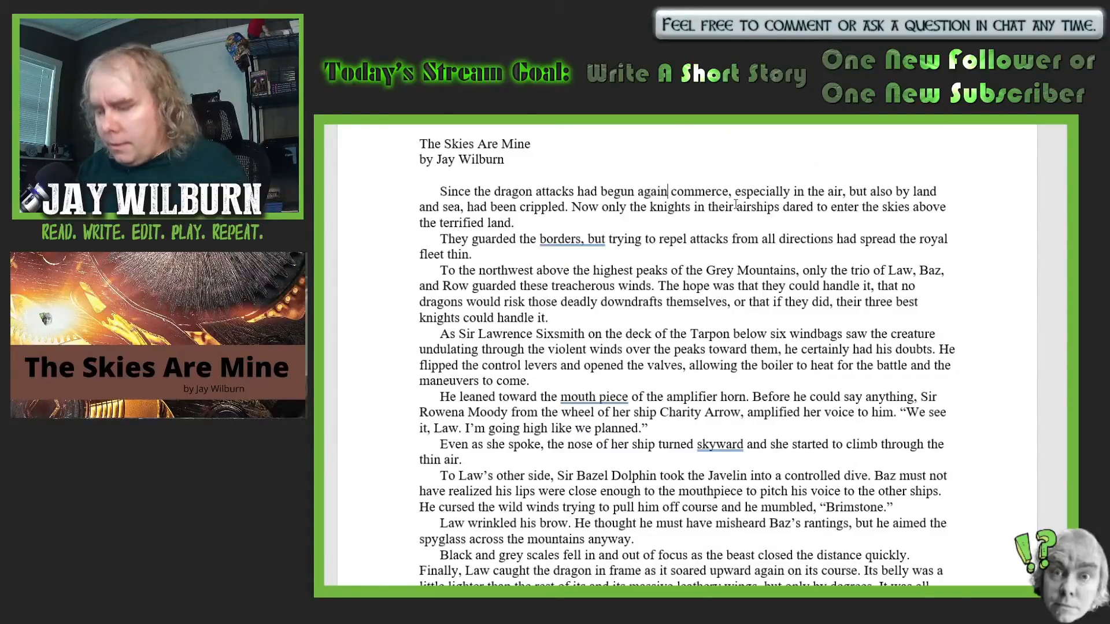
type(",")
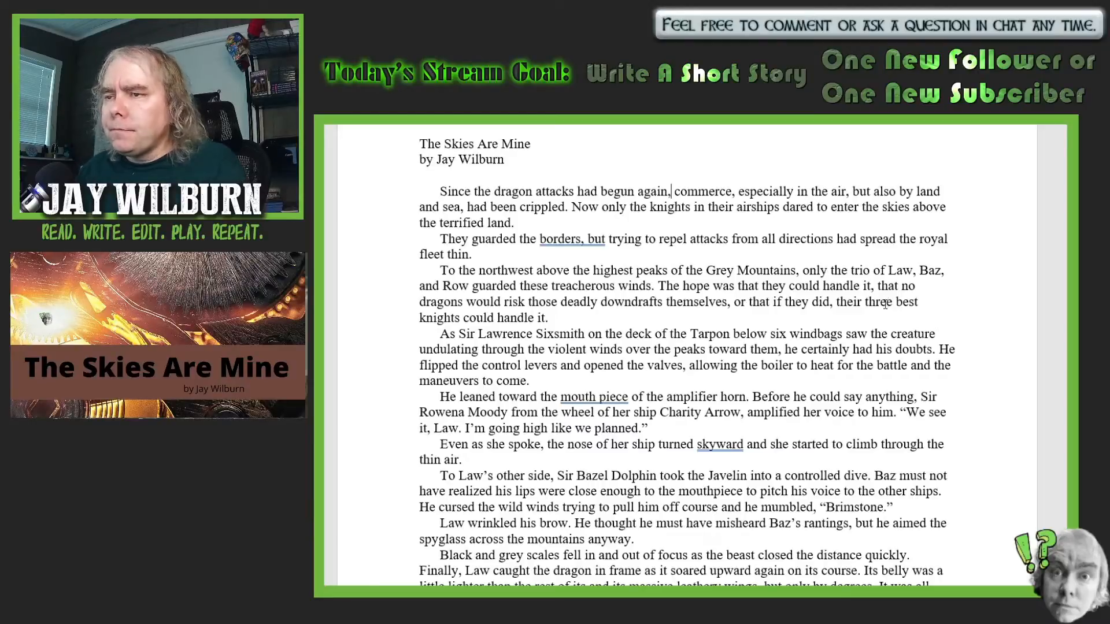
- Replace "handle" with "repel" in "their three best knights could handle it" at the end of the Grey Mountains paragraph
scroll(890, 324, "down", 1)
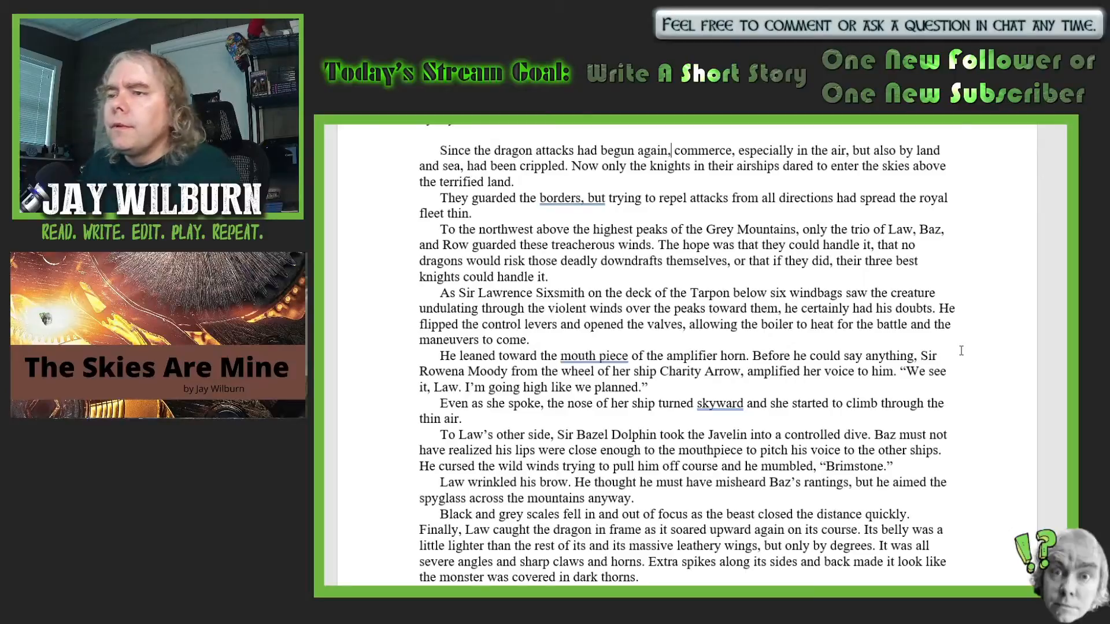
left_click(536, 277)
key("BackSpace")
key("BackSpace")
key("BackSpace")
key("BackSpace")
key("BackSpace")
key("BackSpace")
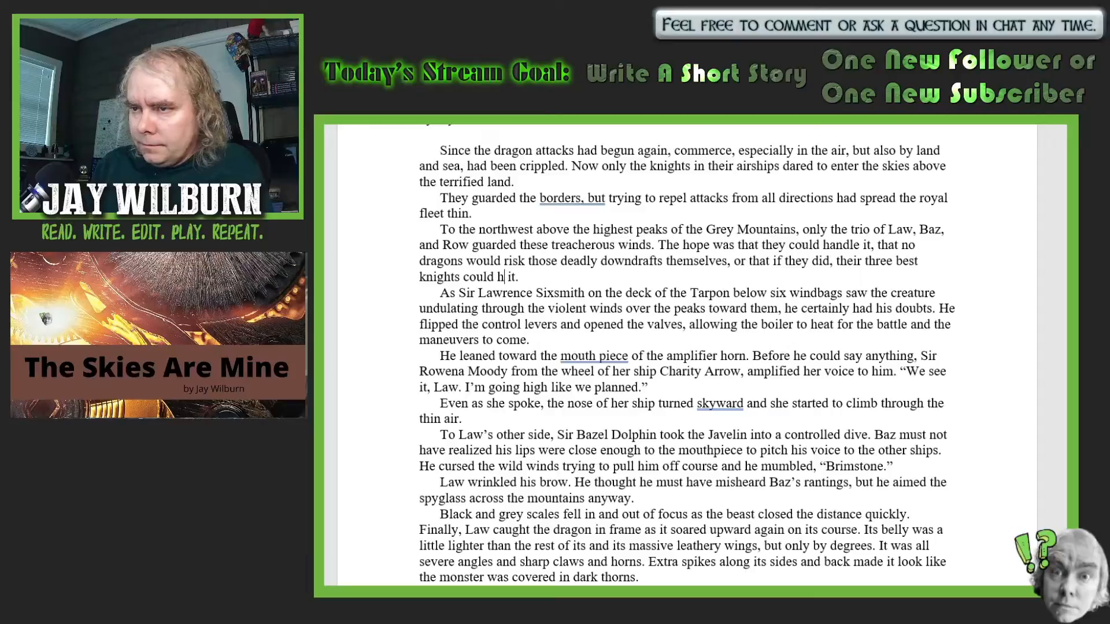
type("rep")
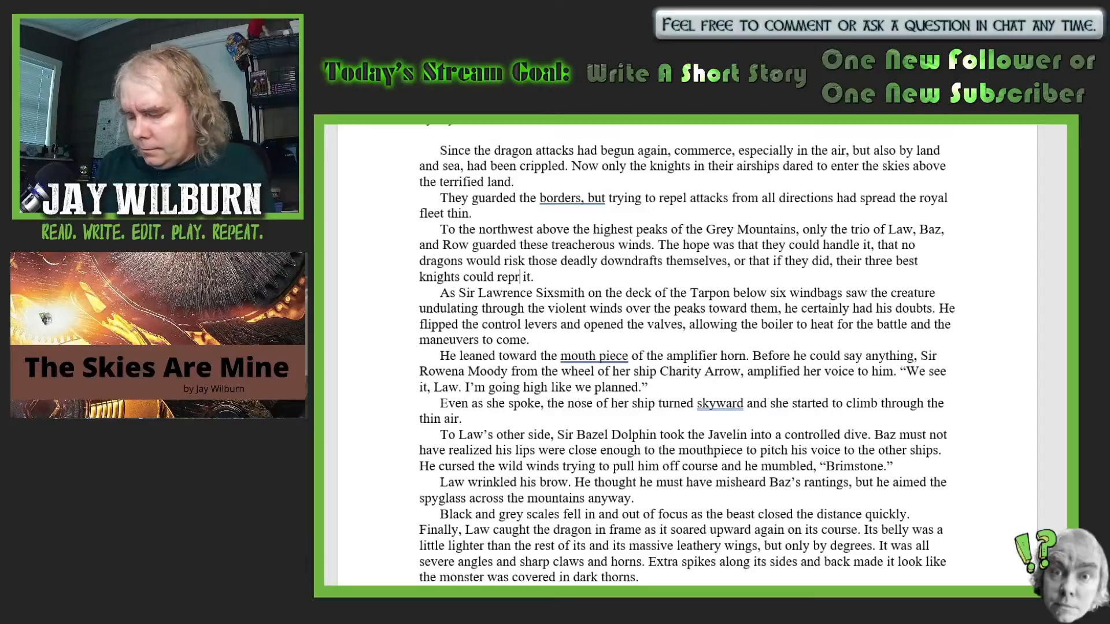
type("el")
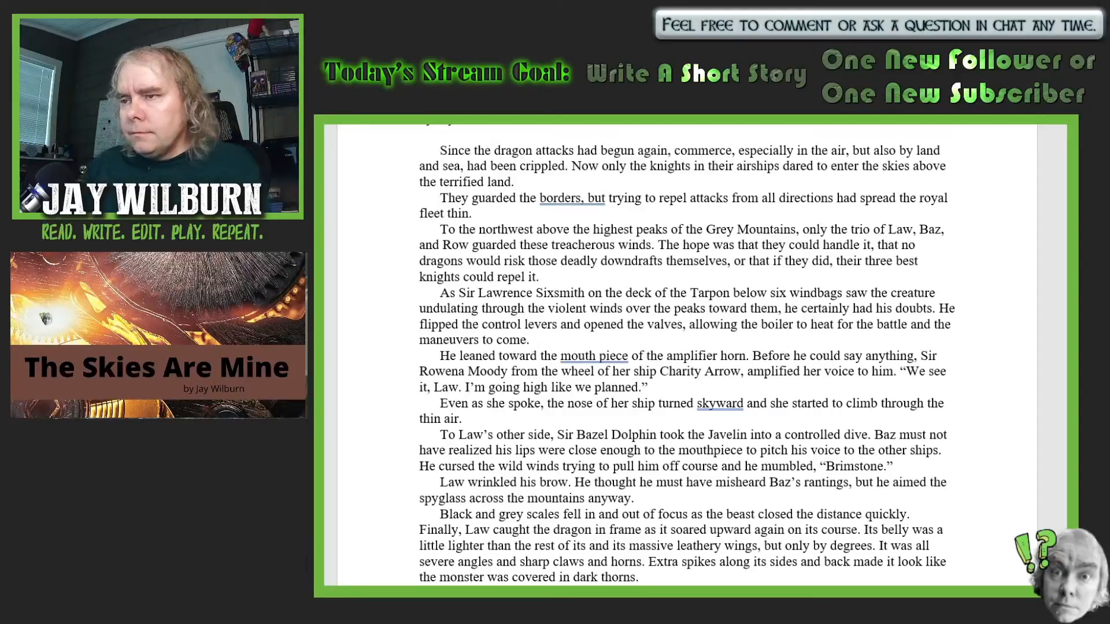
left_click(544, 276)
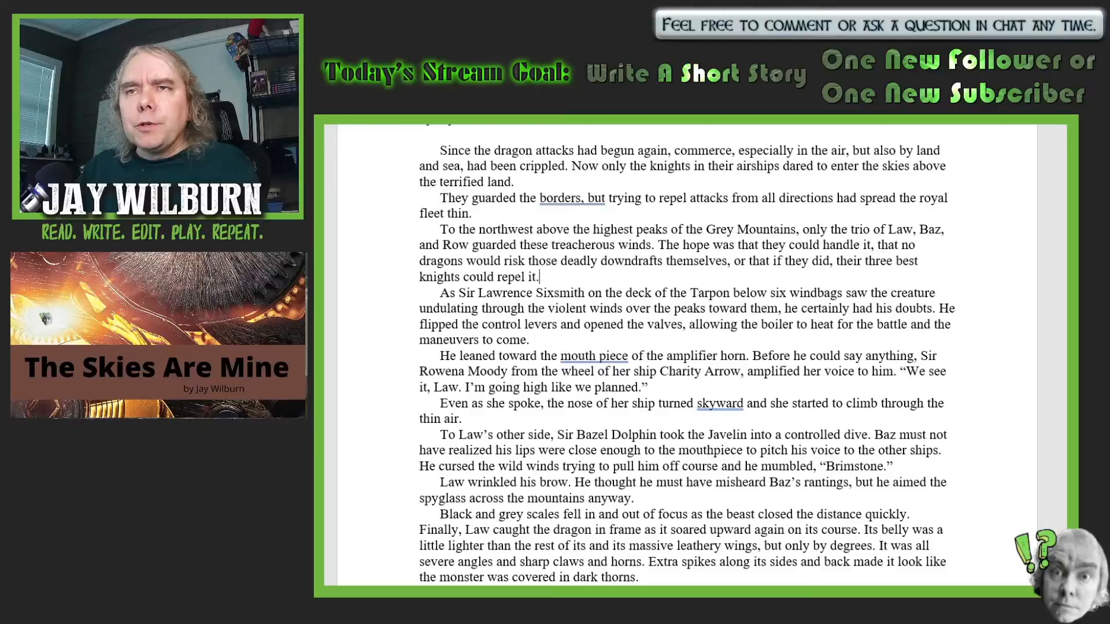
- Join "mouth piece" into the single word "mouthpiece" in the sentence about the amplifier horn
scroll(916, 430, "down", 2)
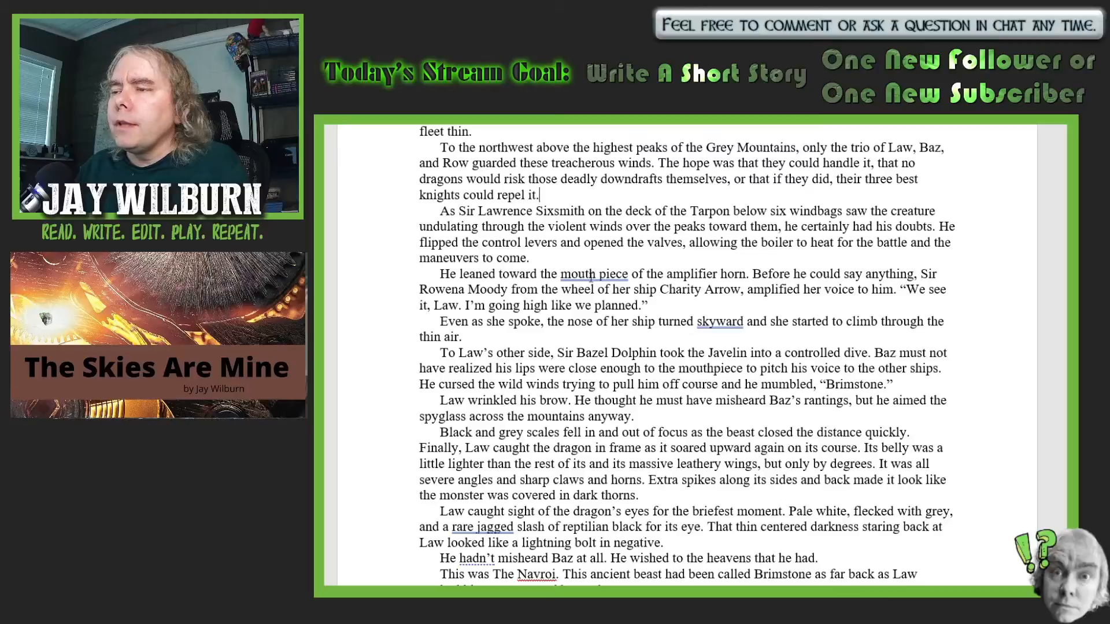
left_click(603, 276)
key("BackSpace")
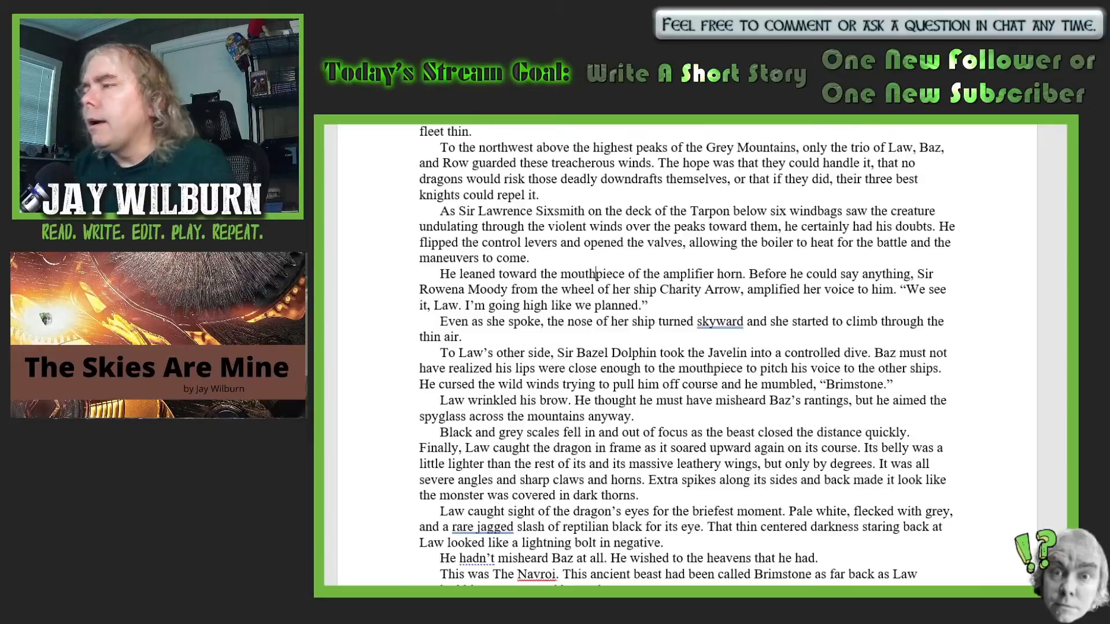
- Replace "amplified" with "projected" before "her voice to him" in the amplifier horn paragraph
left_click(800, 289)
key("BackSpace")
key("BackSpace")
key("BackSpace")
key("BackSpace")
key("BackSpace")
key("BackSpace")
key("BackSpace")
key("BackSpace")
key("BackSpace")
key("BackSpace")
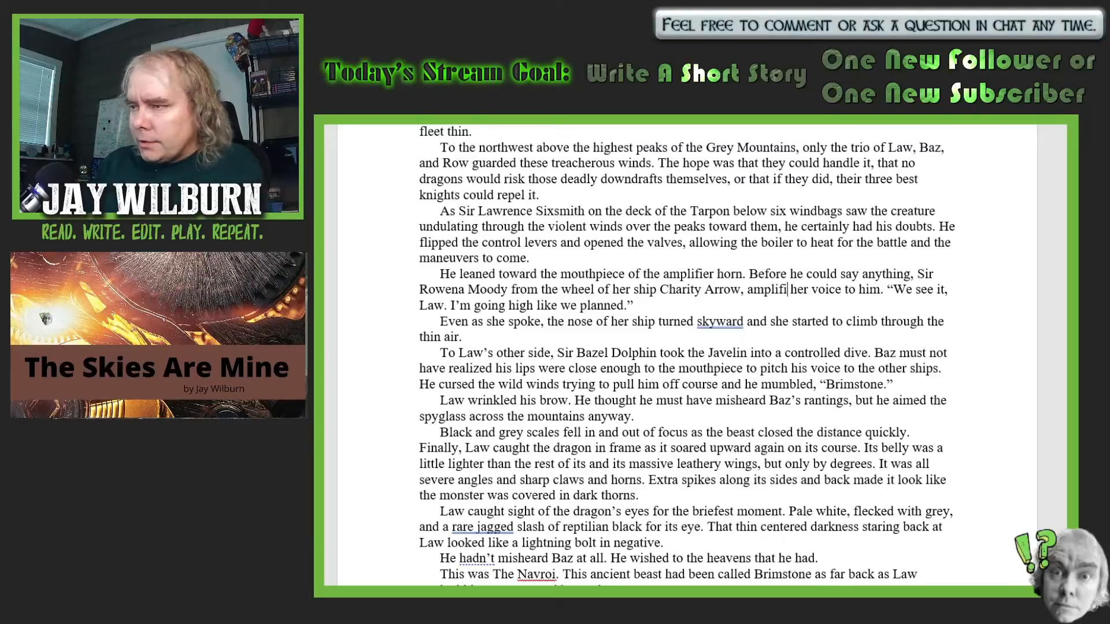
type("projecte")
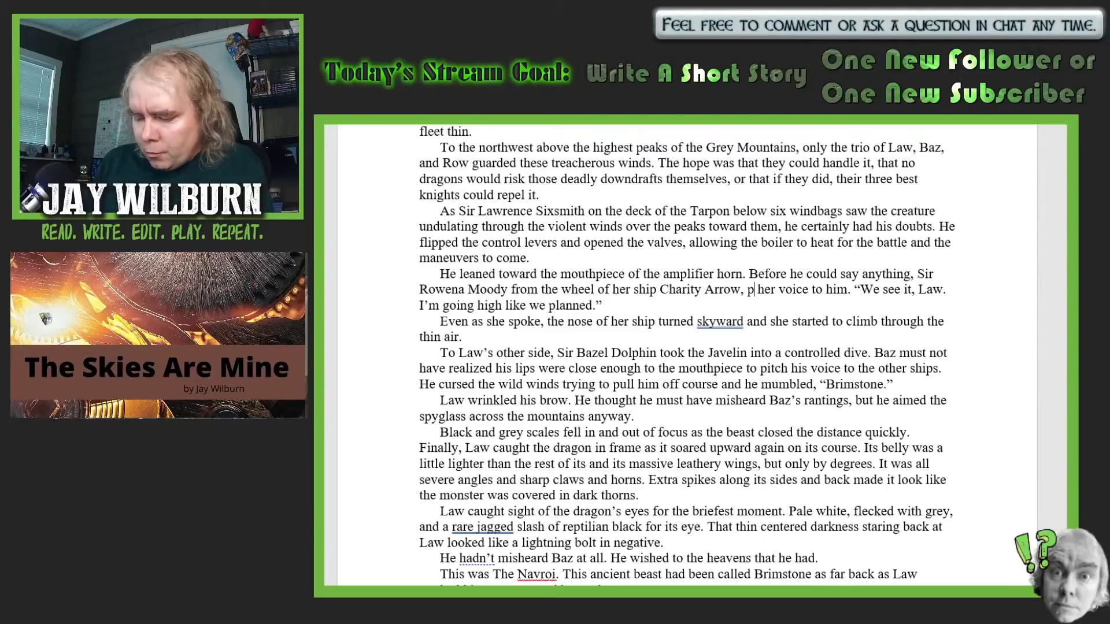
type("d")
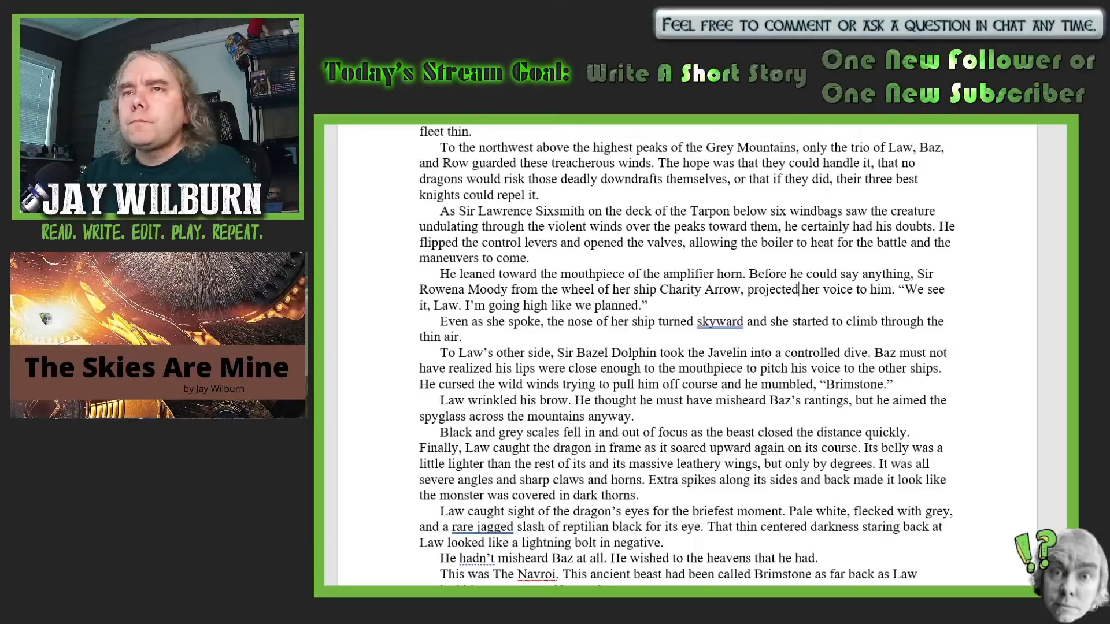
- Insert "with its oddly festive circus tent strips over the balloons" after "took the Javelin" in the controlled dive sentence
scroll(828, 270, "down", 2)
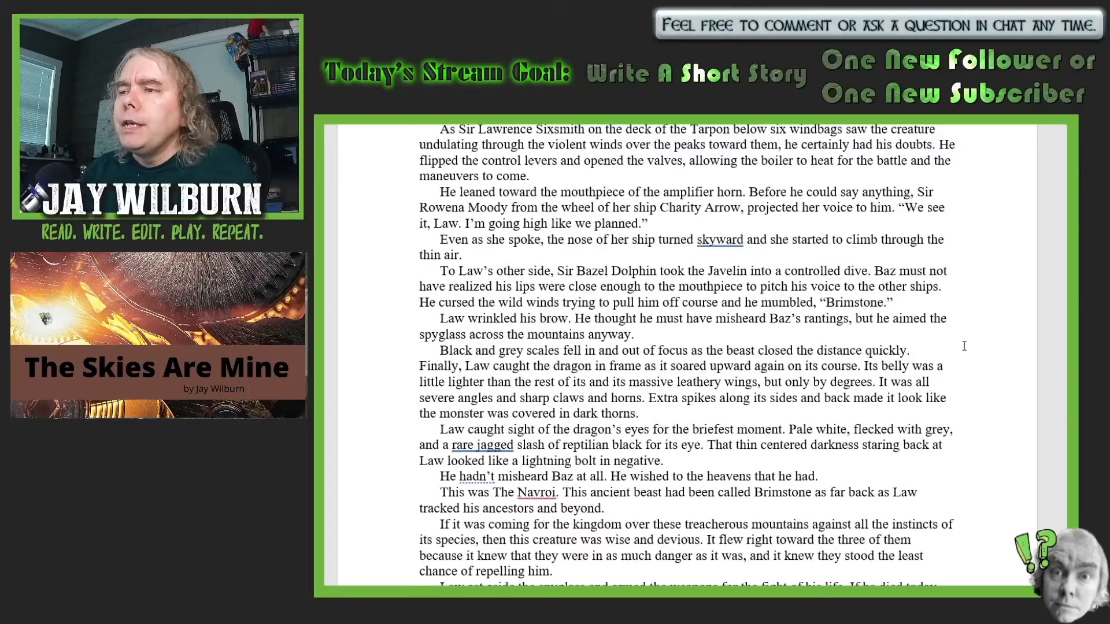
scroll(964, 346, "down", 1)
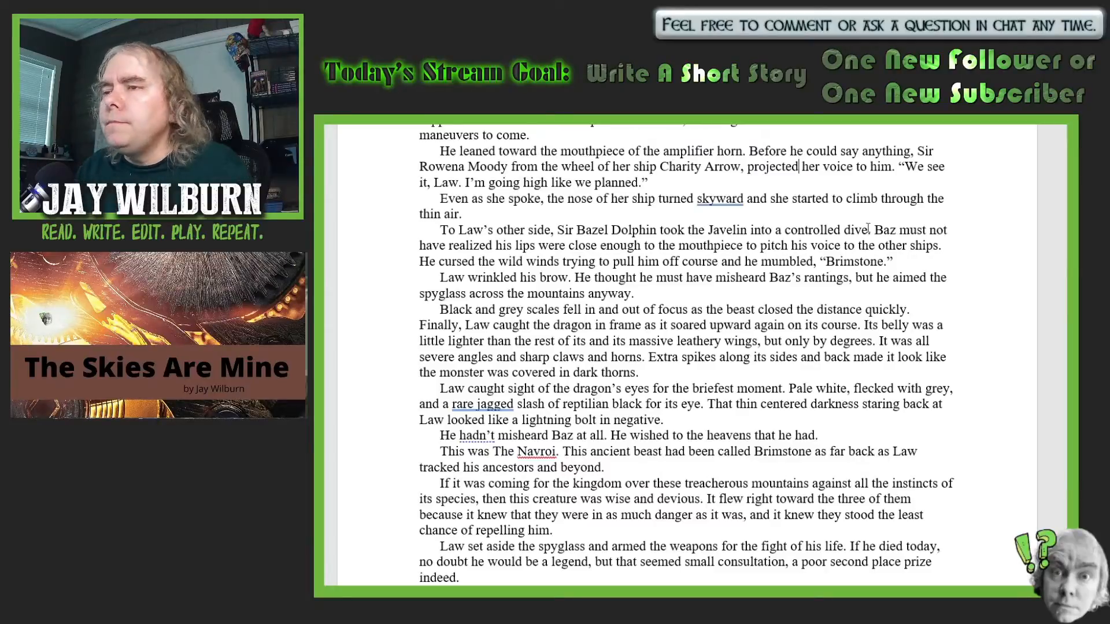
left_click(748, 231)
type("with i")
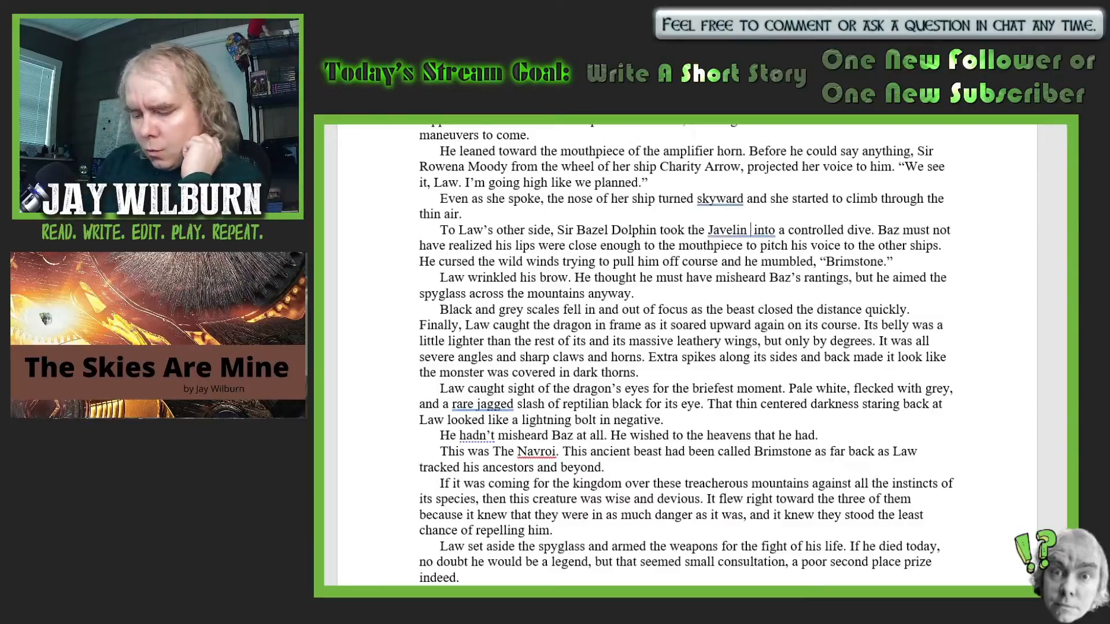
type("ts")
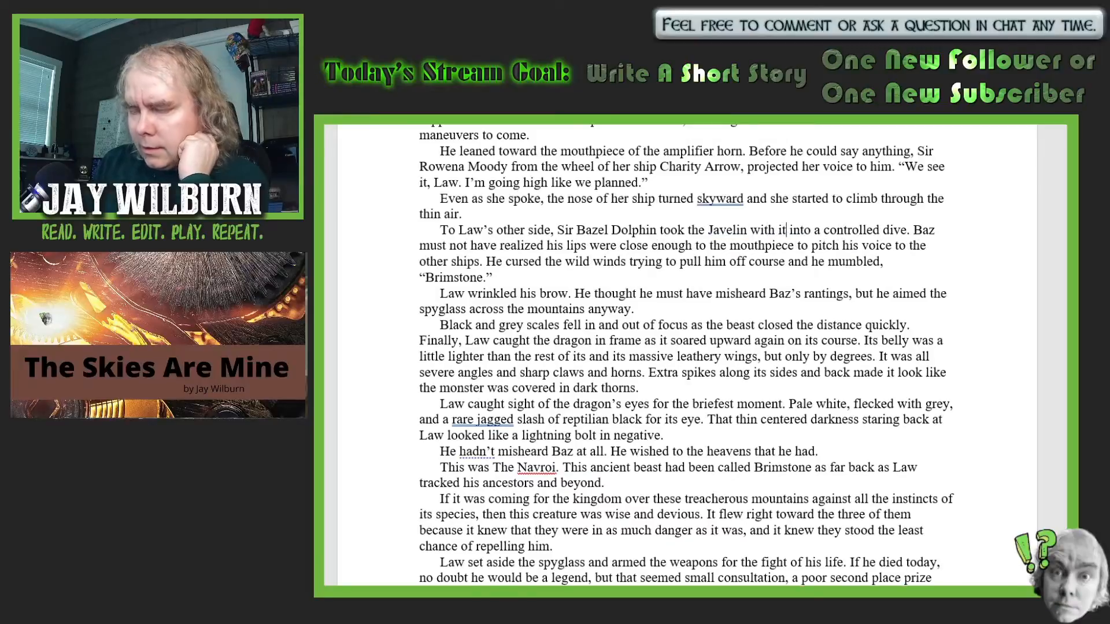
type(" oddly")
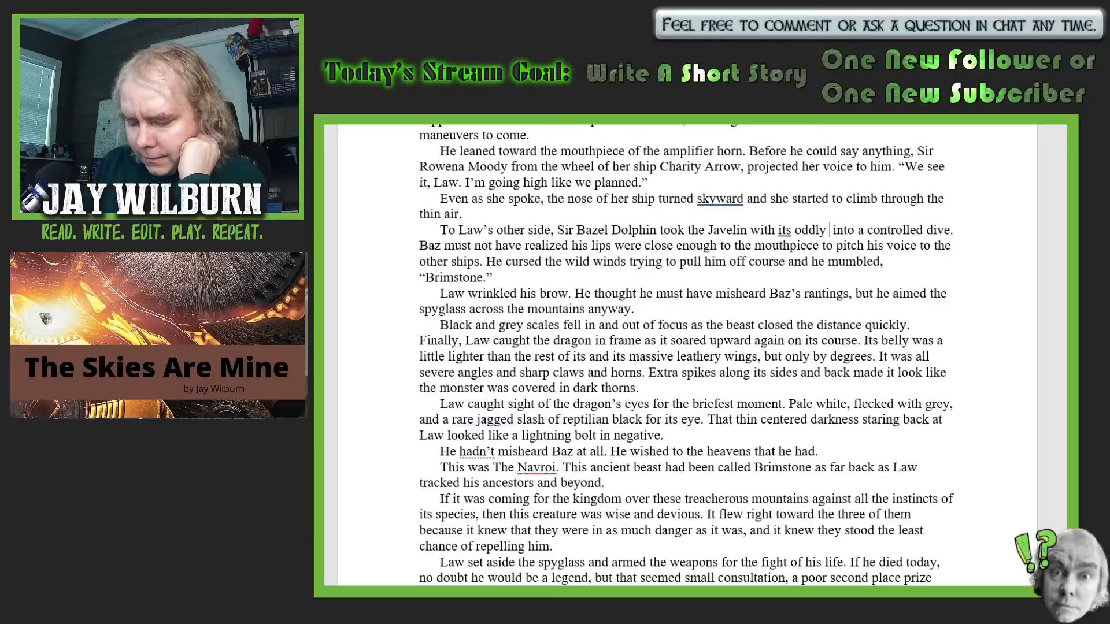
type(" festive")
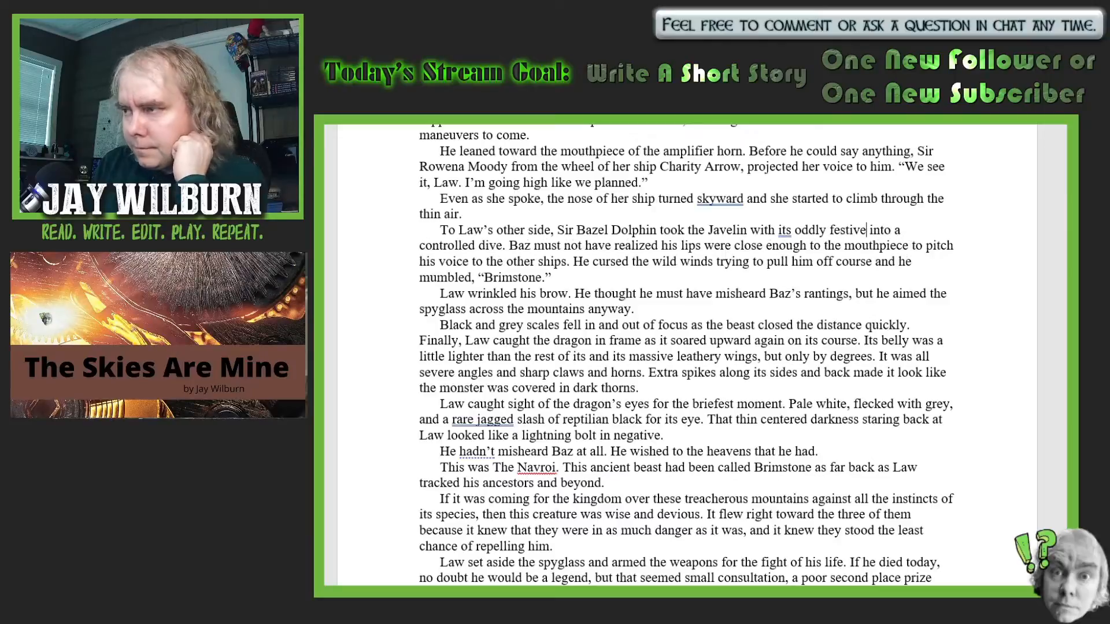
type(" ci ")
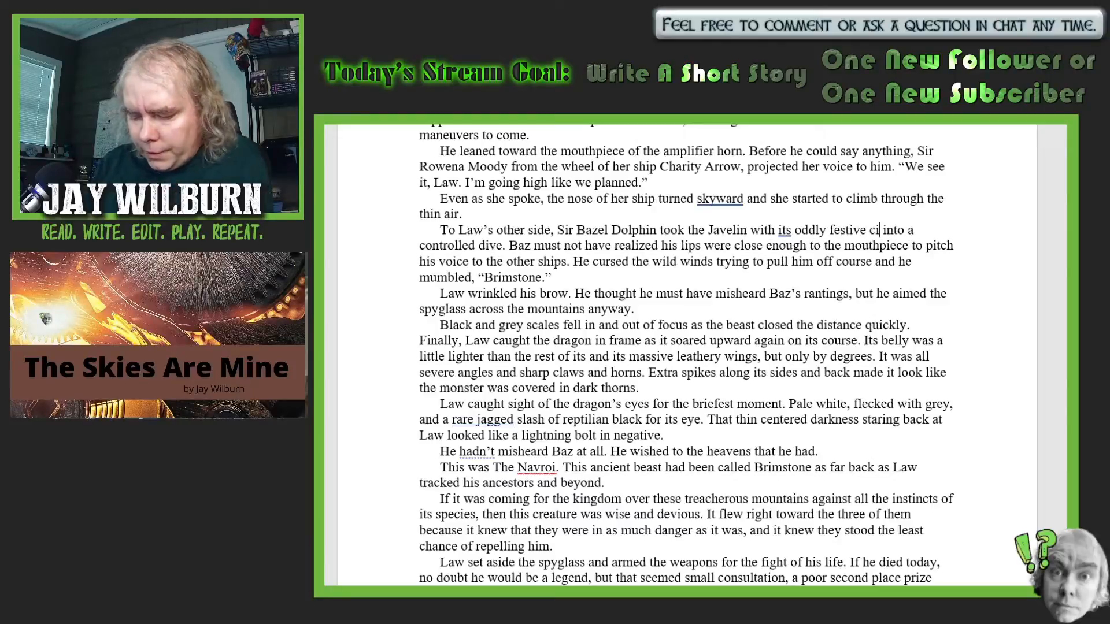
type("rcus")
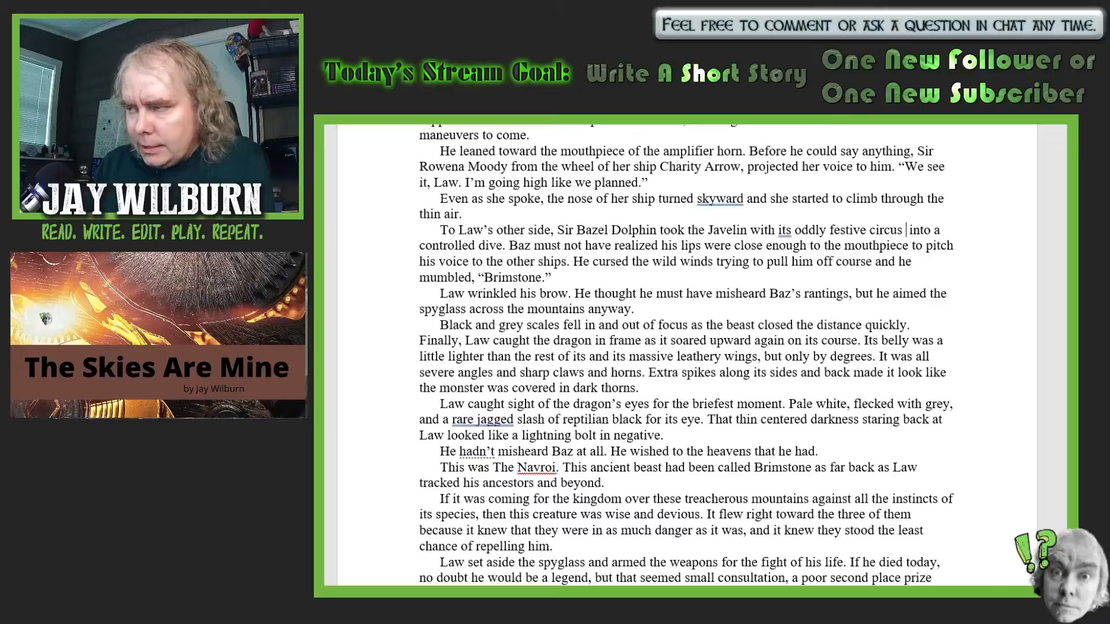
type("nt strip")
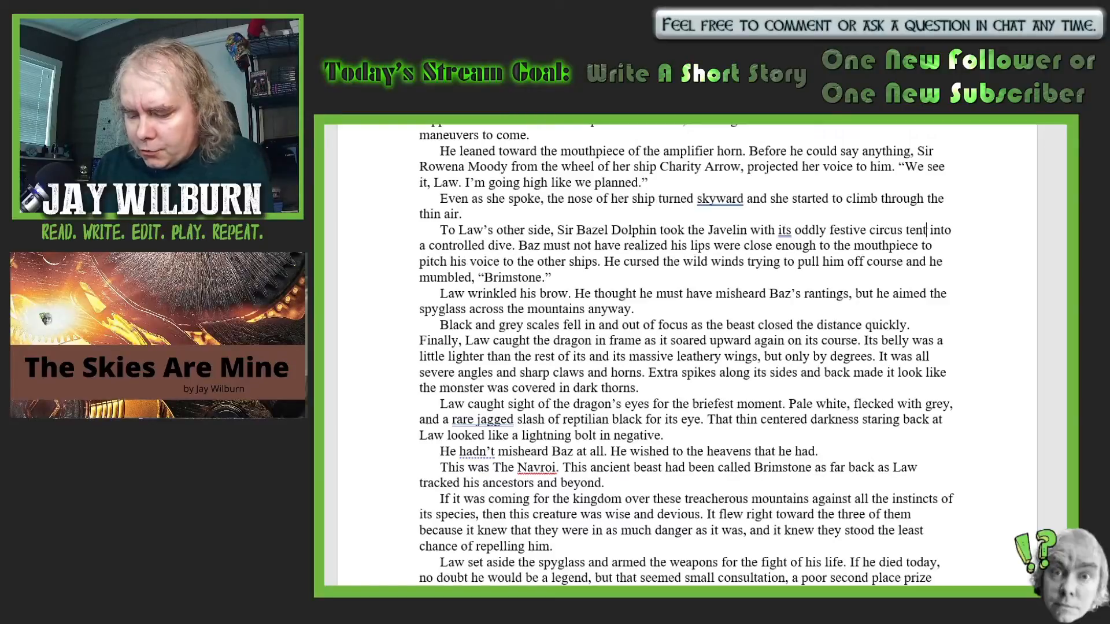
type("s o")
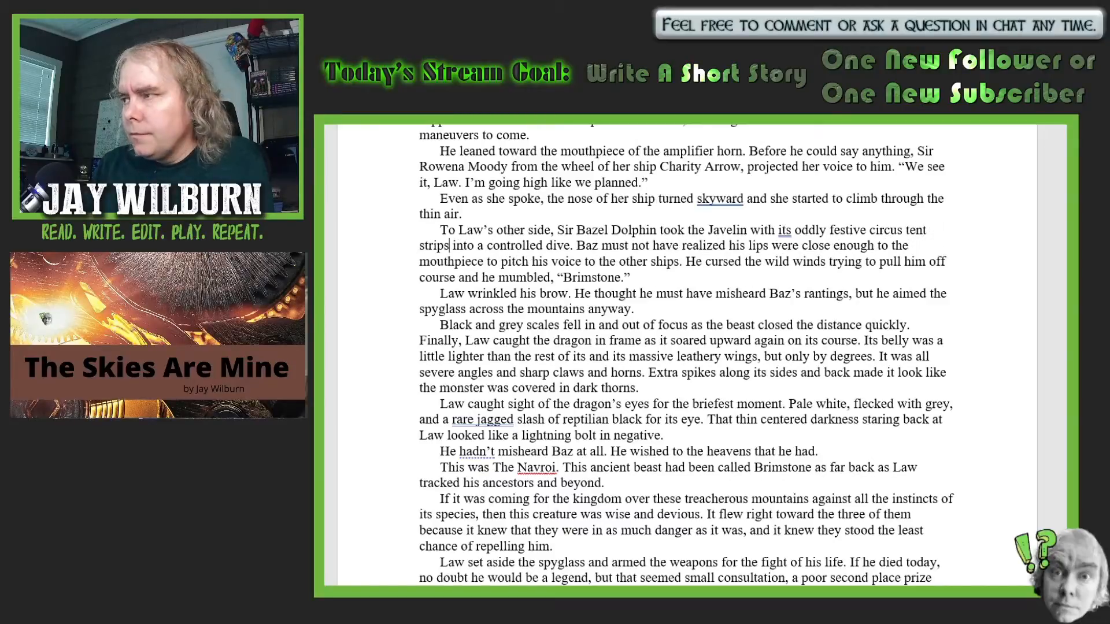
type("ver the ba")
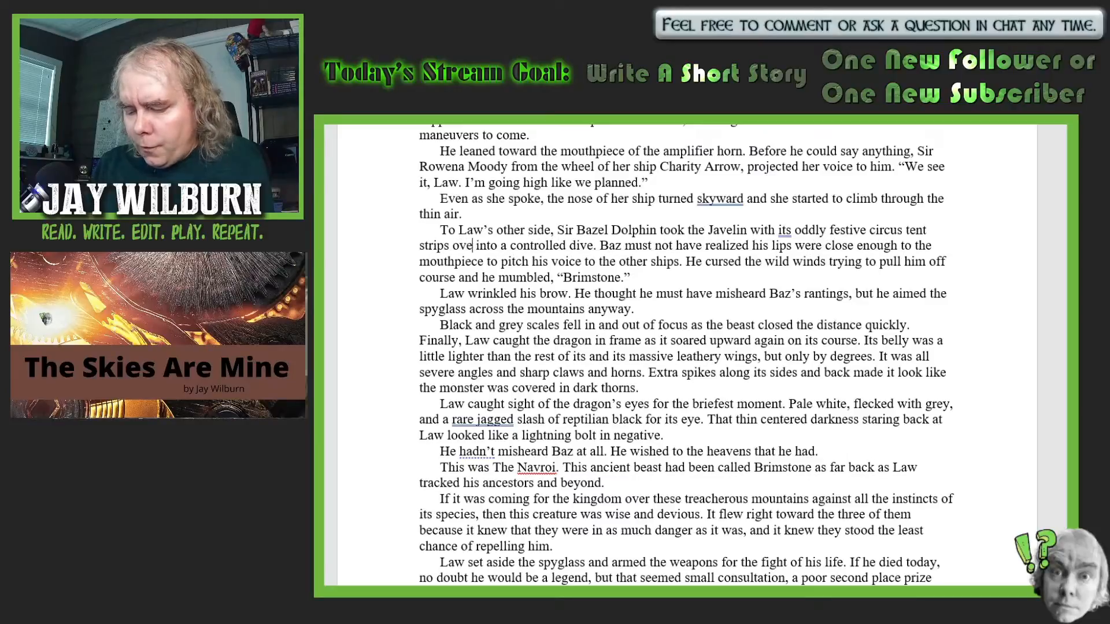
type("lloons")
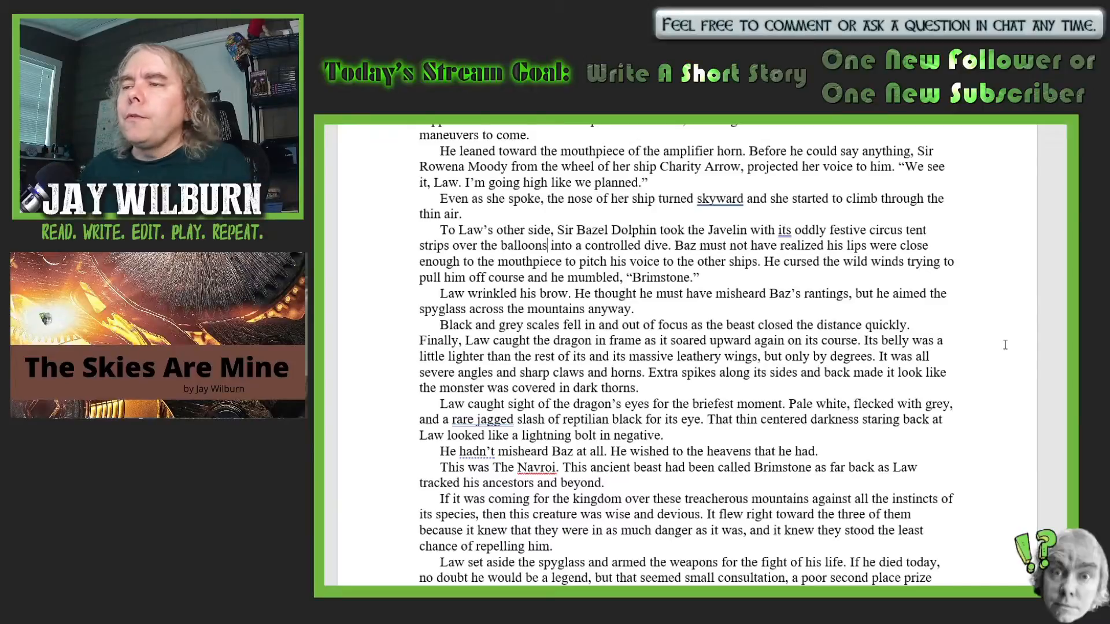
- Insert "scales" after "a little lighter than the rest of its" in the sentence describing the dragon's belly
scroll(1015, 397, "down", 2)
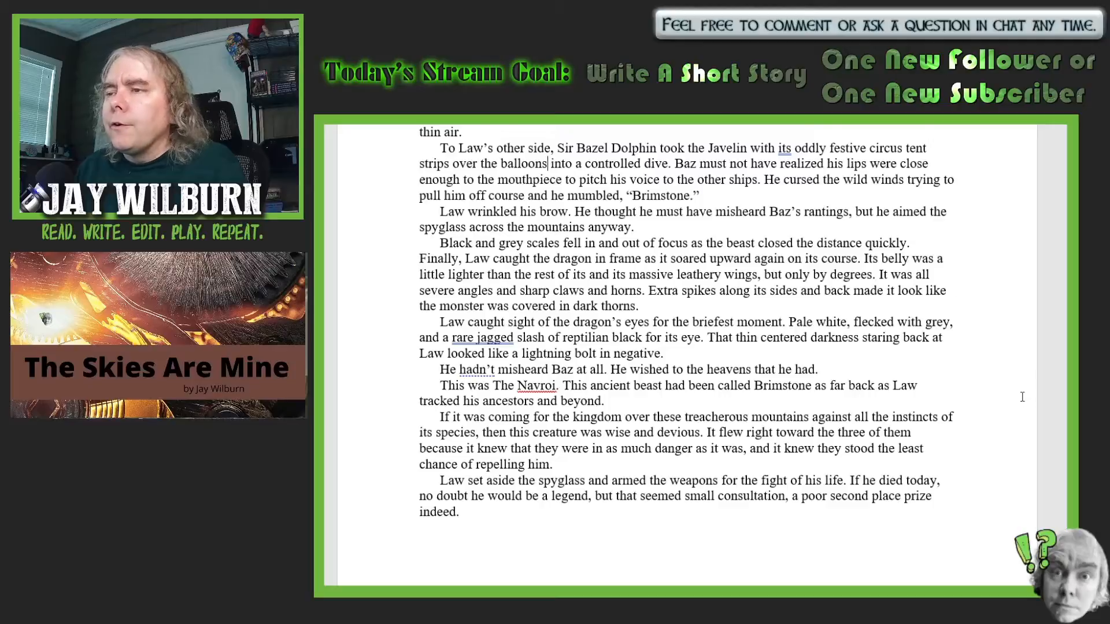
scroll(1011, 427, "down", 1)
left_click(586, 234)
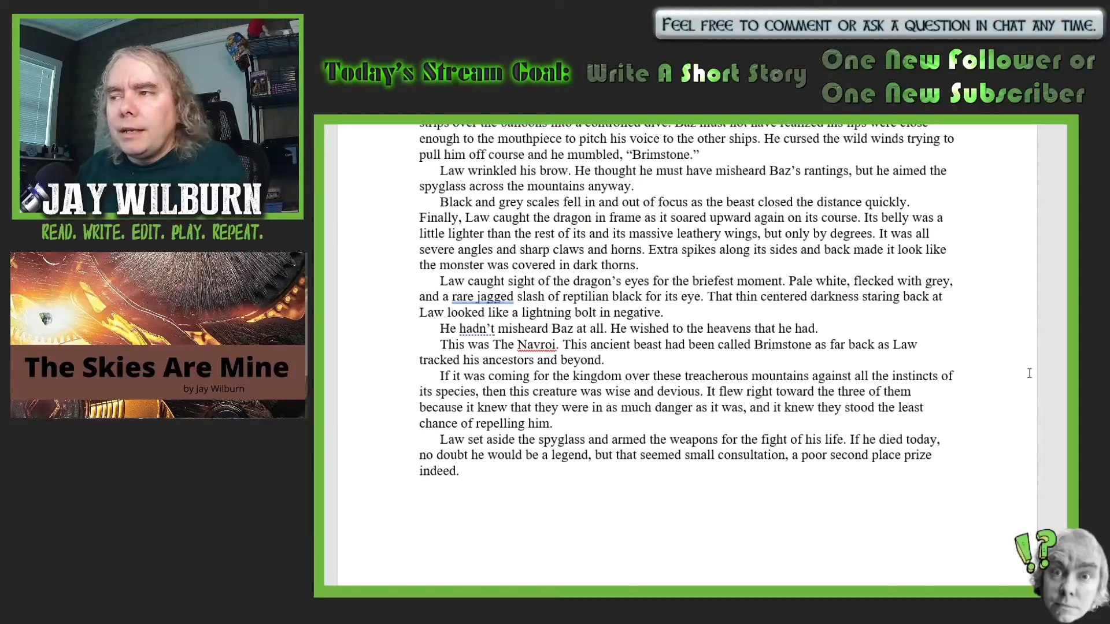
type("scales")
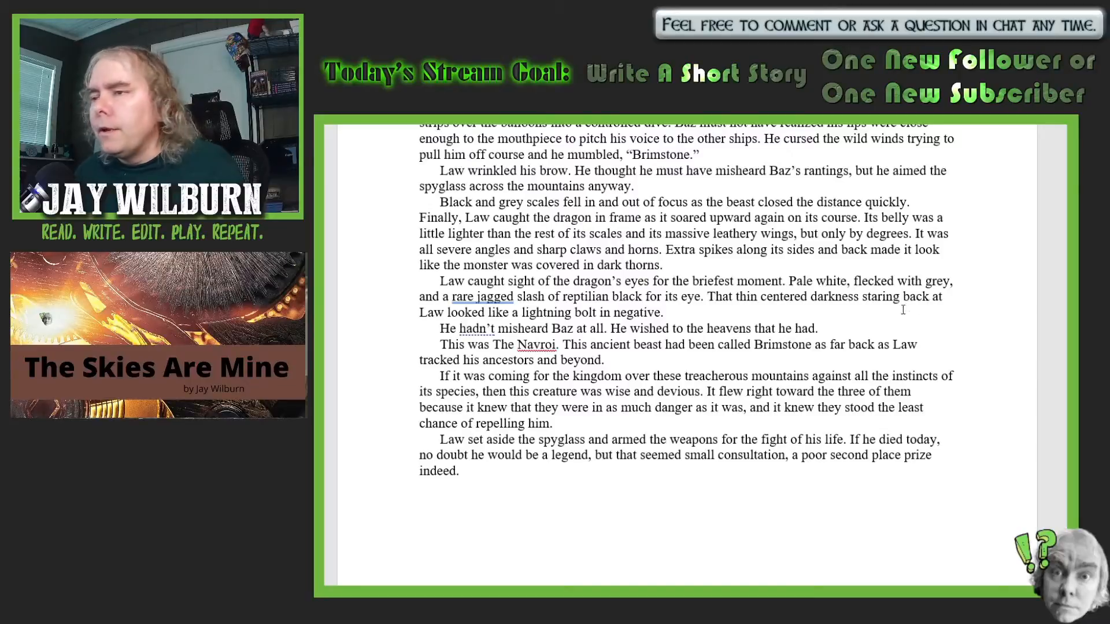
- Proofread on to the dragon's fire attack and insert "abruptly" after "The dragon roared and the fire cut off"
scroll(949, 330, "down", 2)
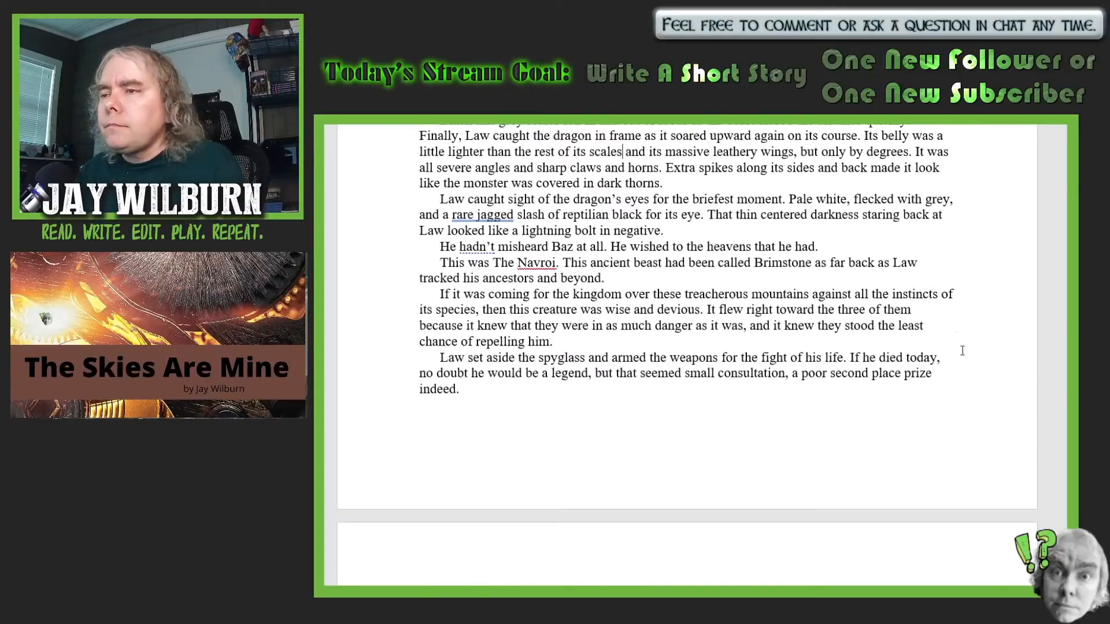
scroll(1039, 369, "down", 1)
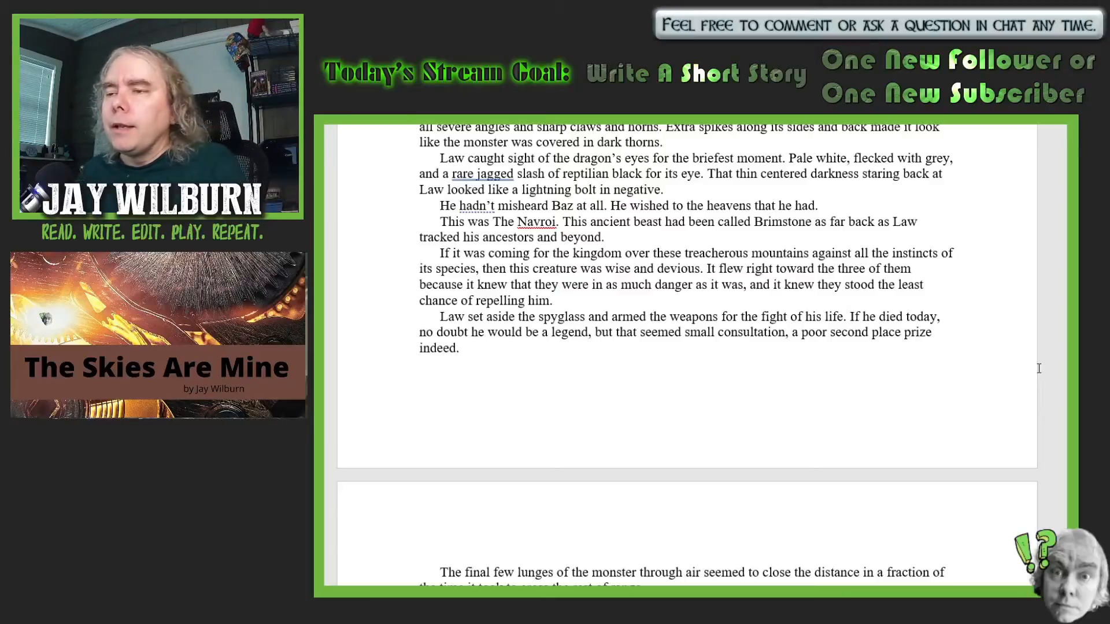
scroll(1039, 368, "down", 4)
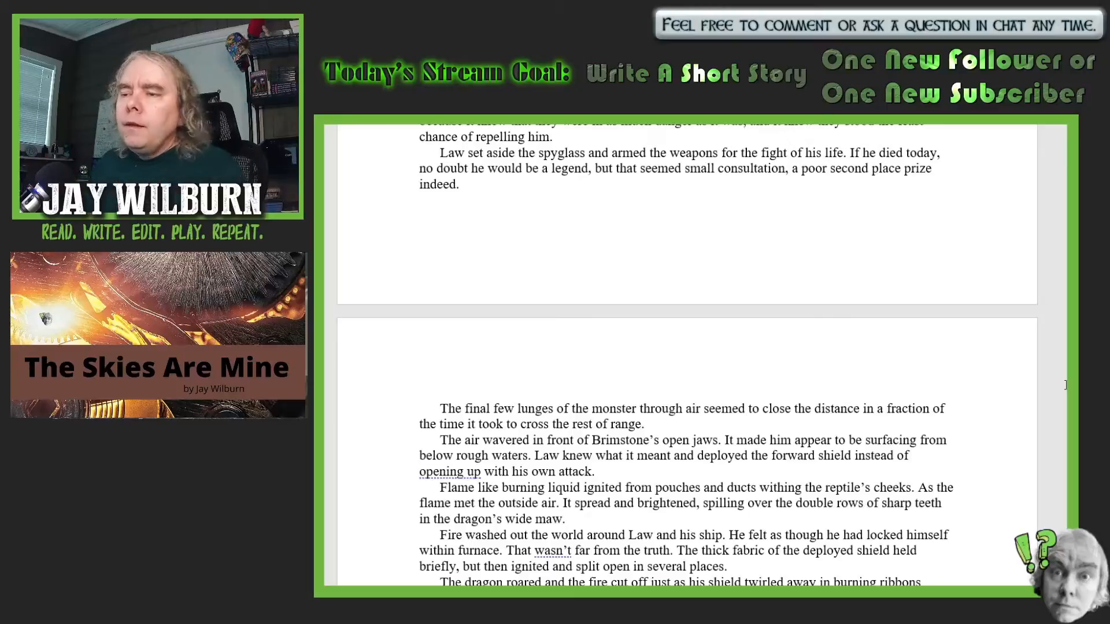
scroll(1065, 385, "down", 4)
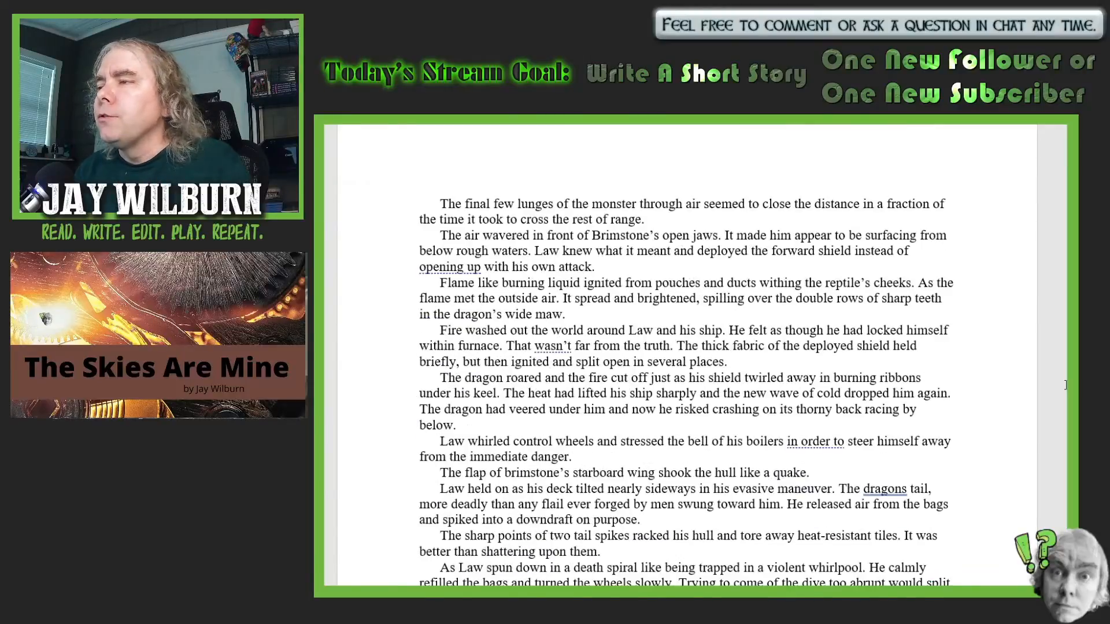
scroll(1065, 385, "down", 1)
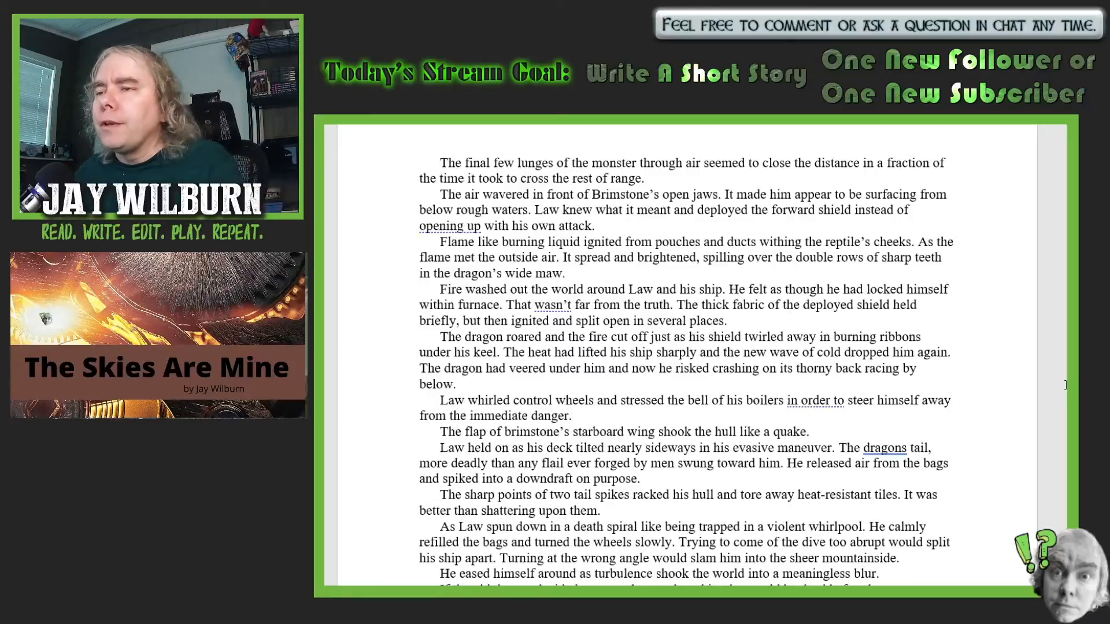
scroll(1064, 386, "down", 2)
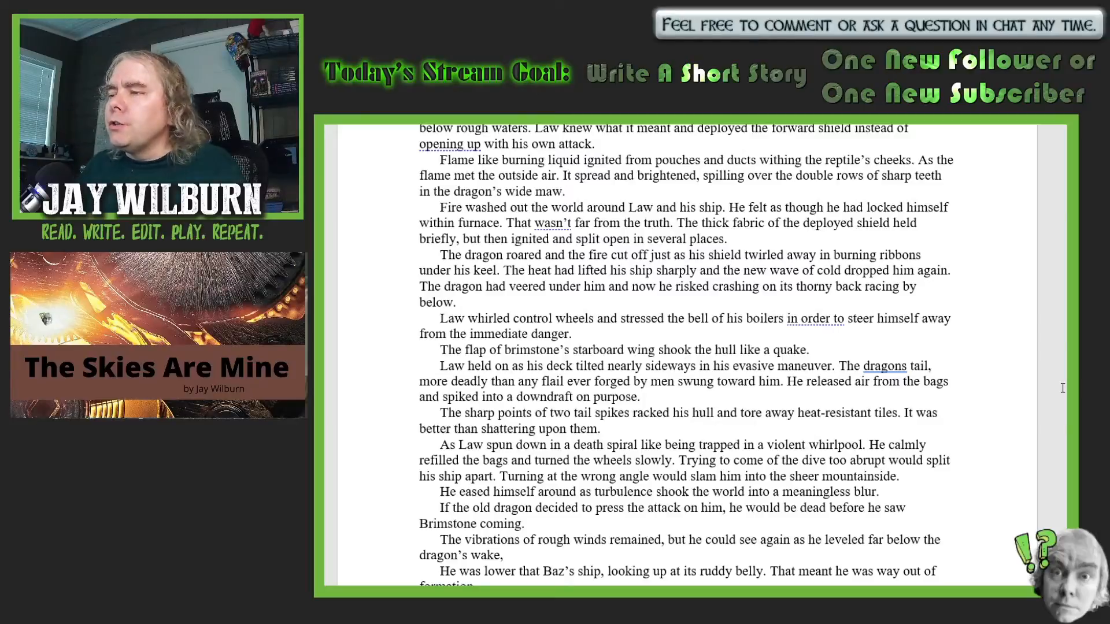
left_click(648, 255)
type("a")
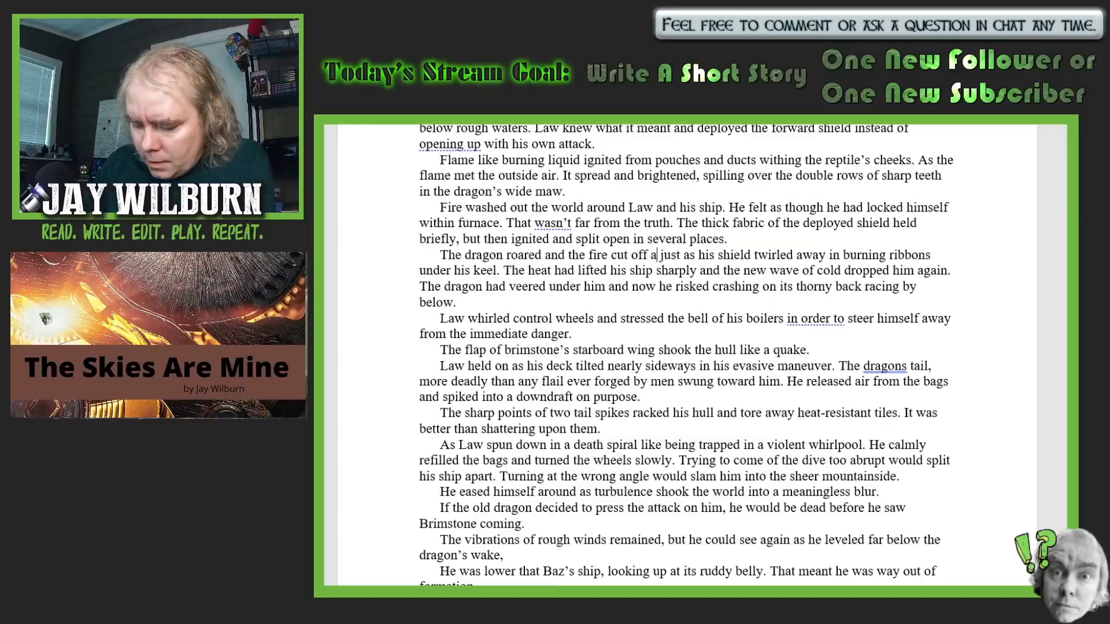
type("brupt")
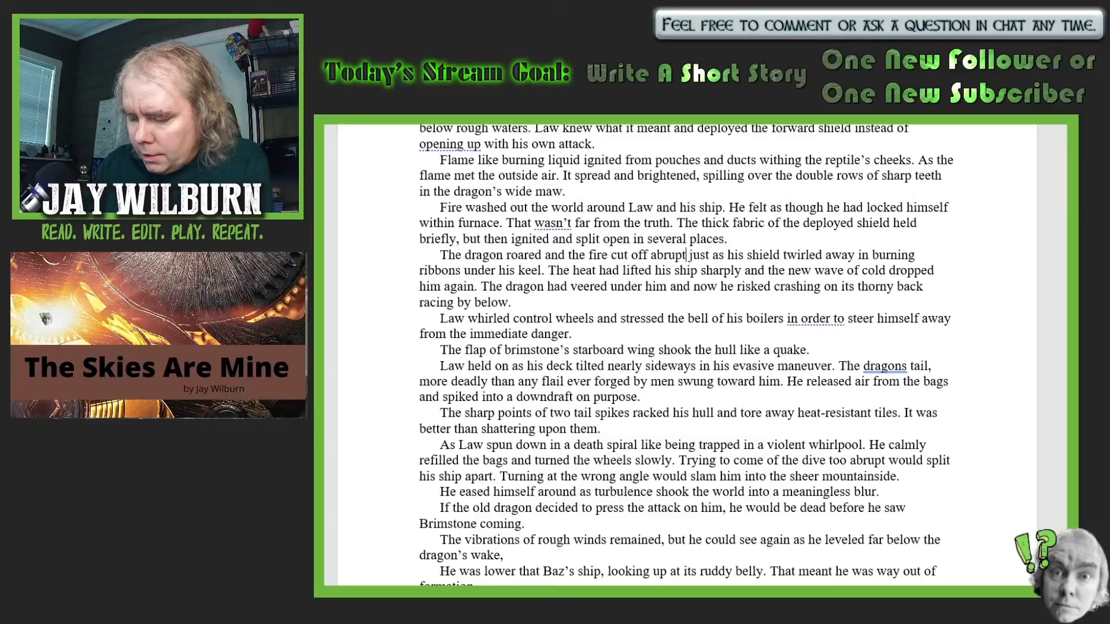
type("ly")
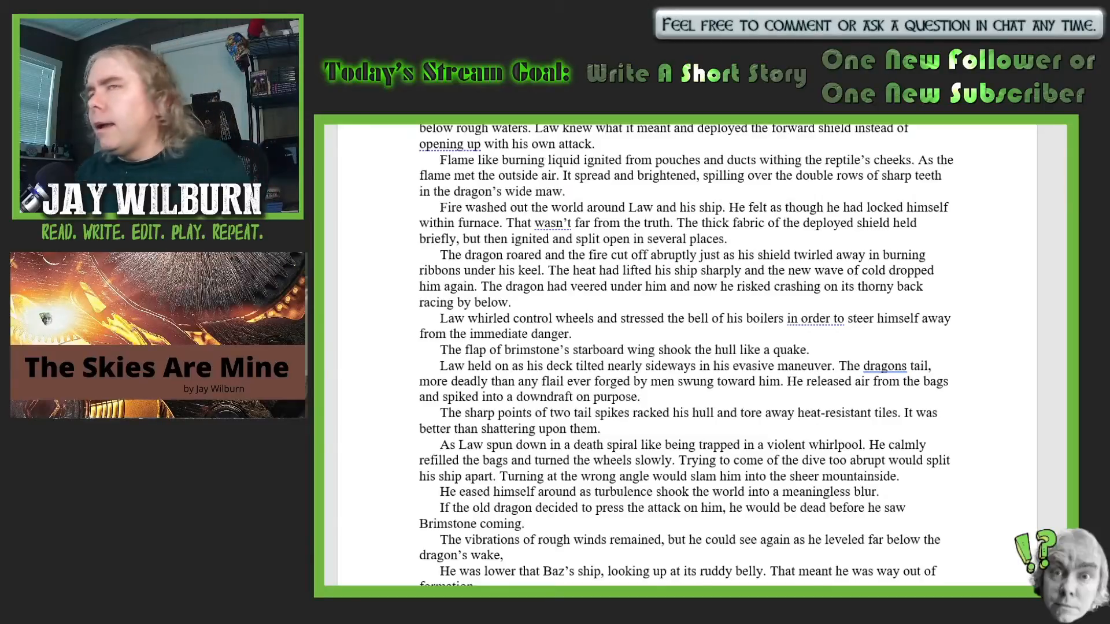
- Capitalize "Brimstone's" in the sentence about the flap of the starboard wing shaking the hull
scroll(825, 284, "down", 2)
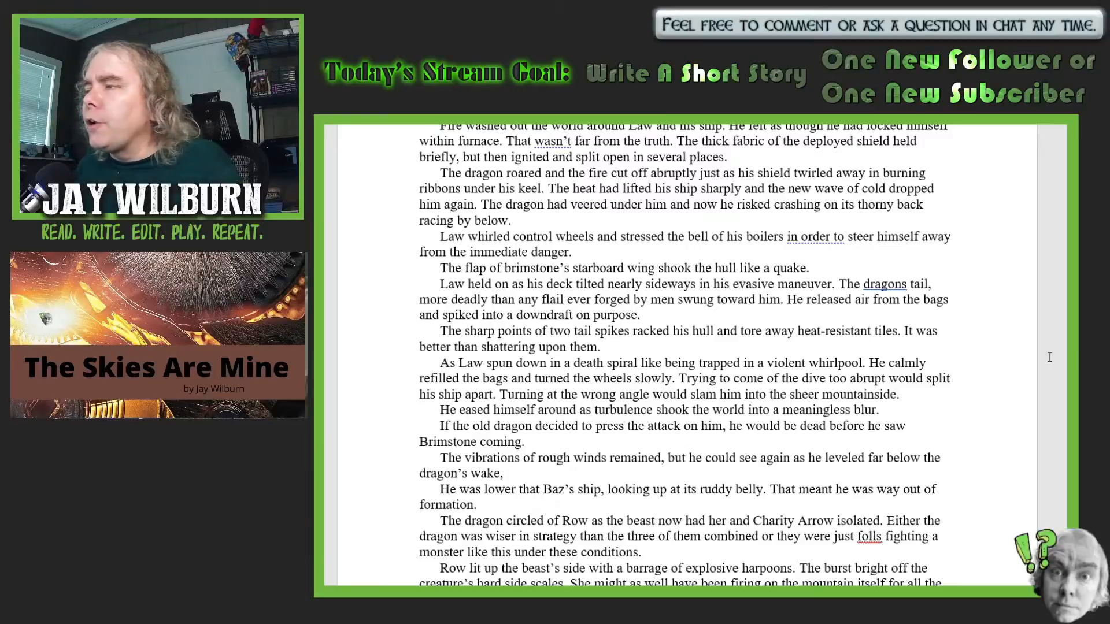
scroll(1050, 358, "down", 1)
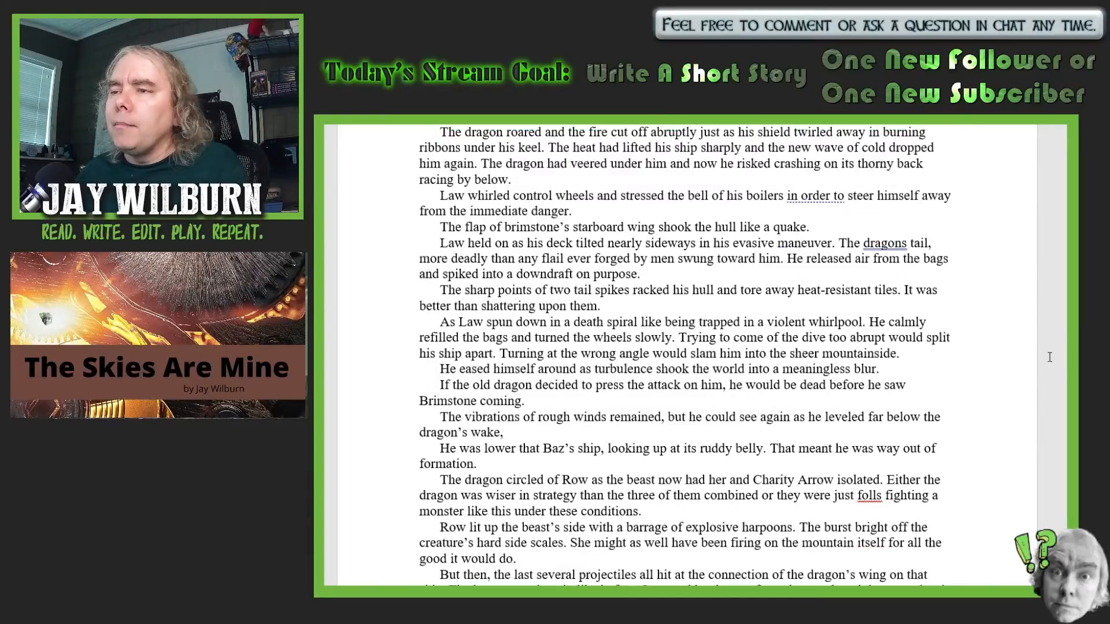
scroll(1050, 358, "down", 1)
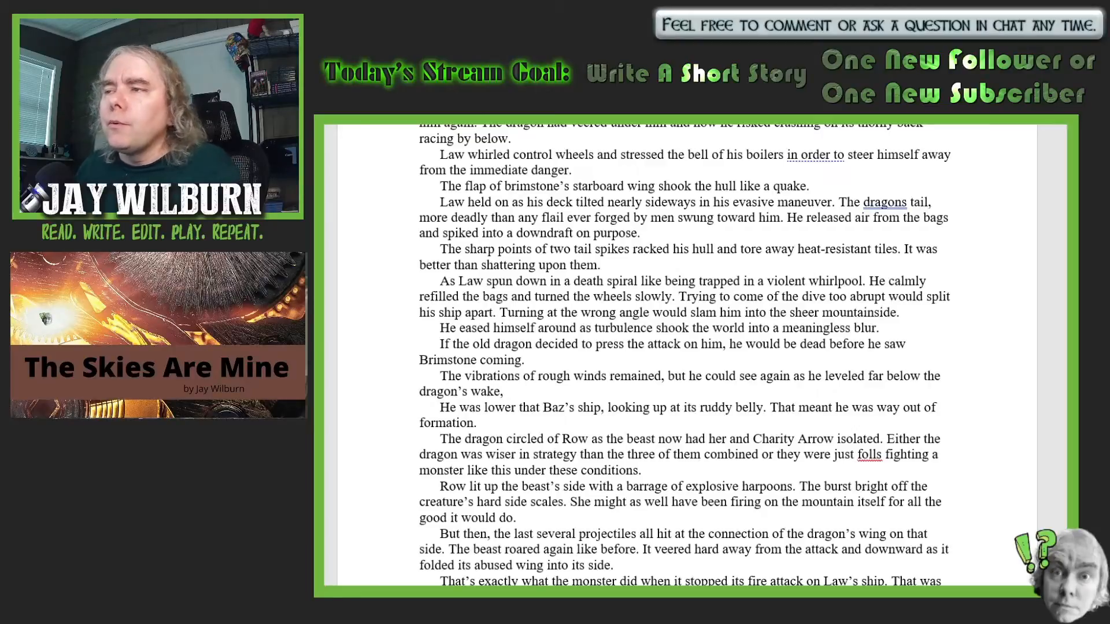
left_click(505, 186)
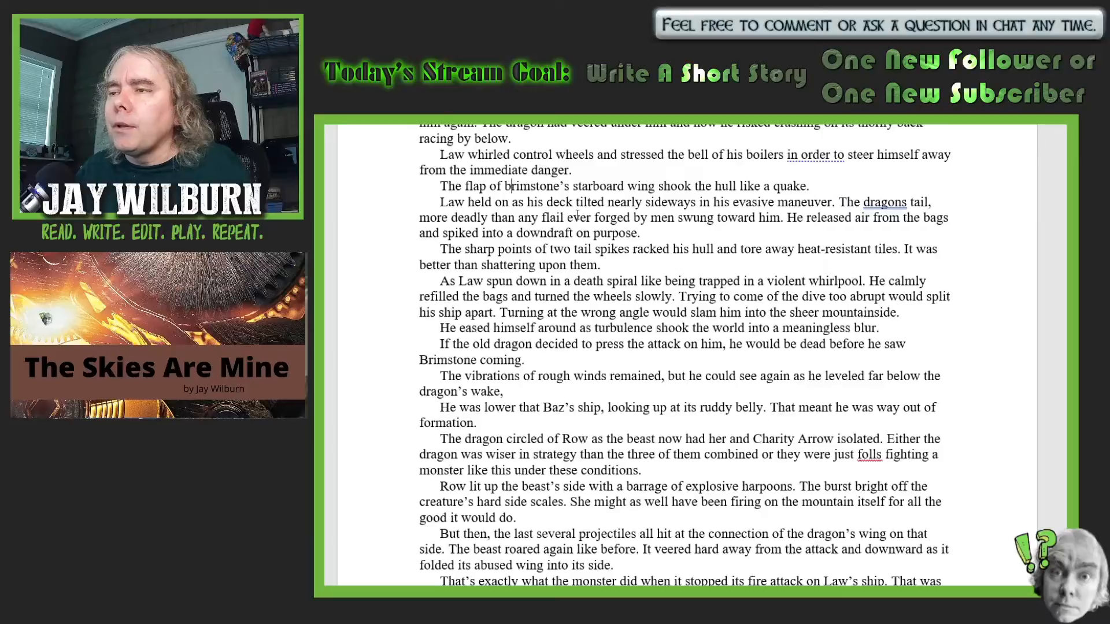
key("Delete")
type("B")
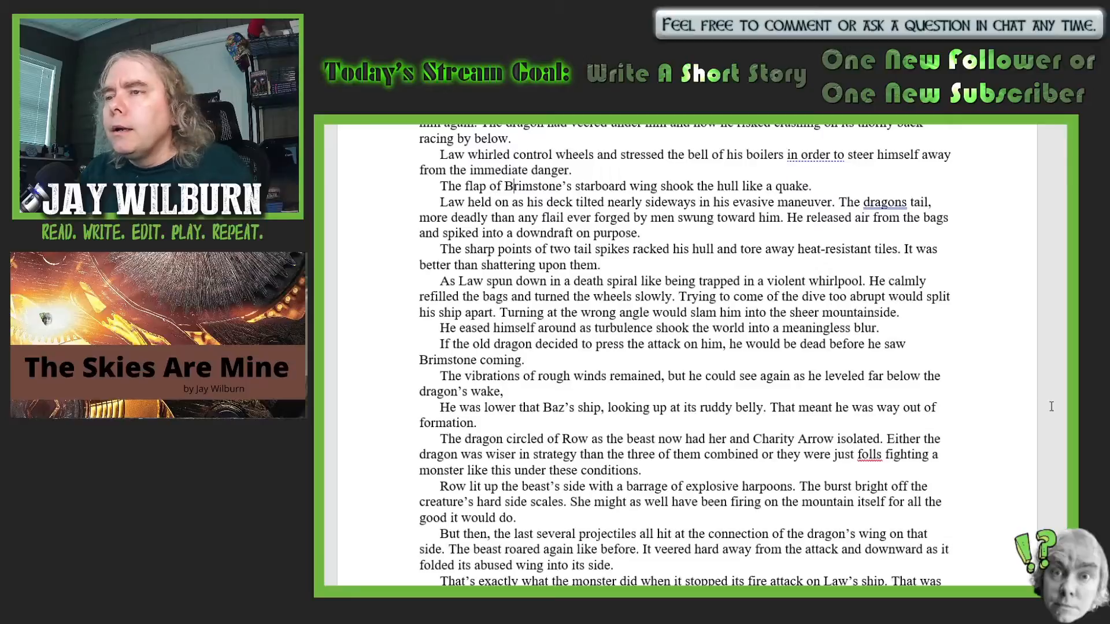
- Add the missing apostrophe in "The dragon's tail" and a comma after "forged by men" in the same sentence
scroll(1054, 408, "down", 1)
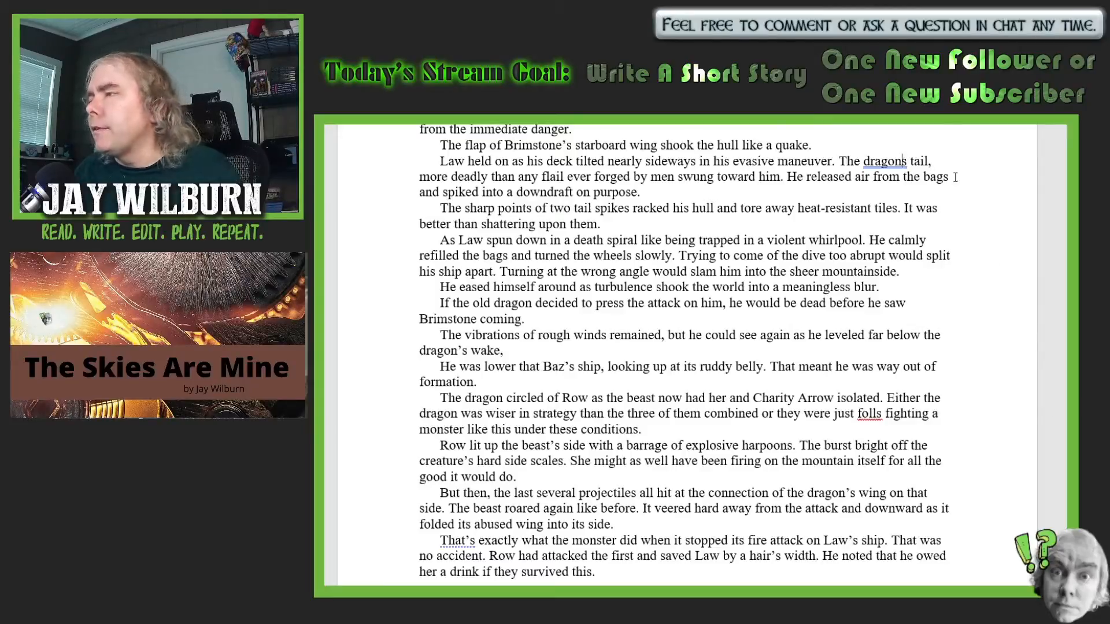
left_click(905, 161)
type("'")
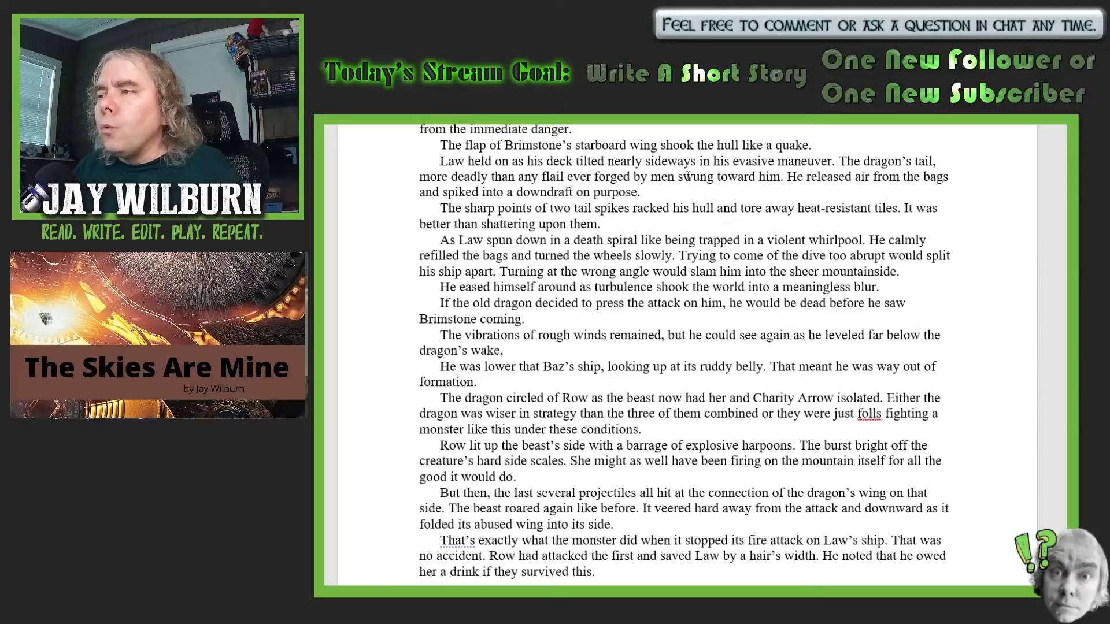
left_click(677, 175)
type(",")
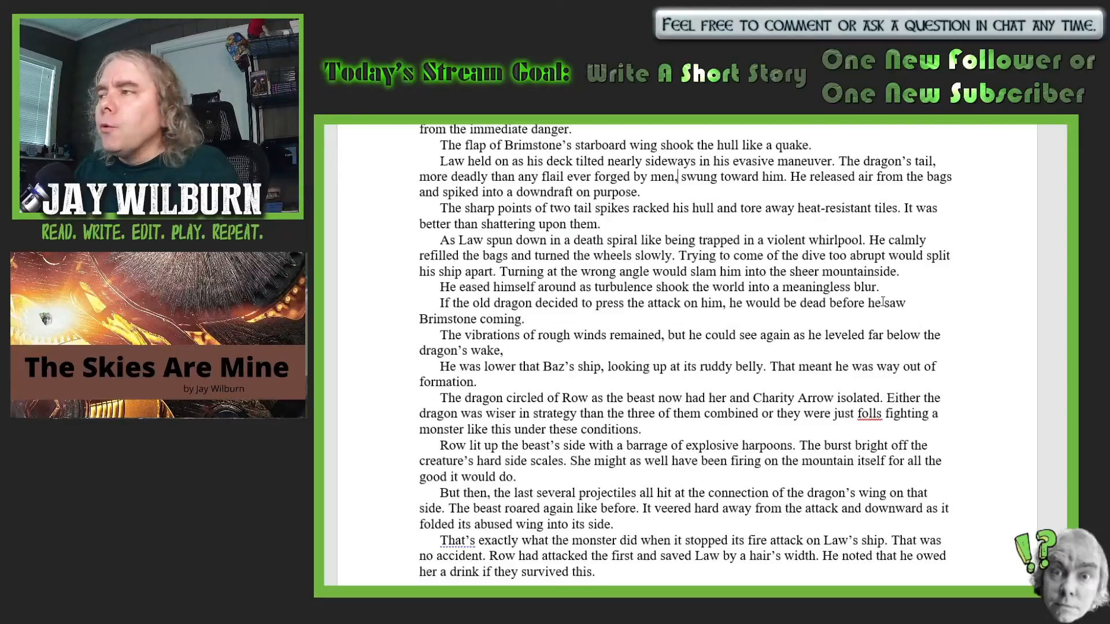
- Replace "He" with "Law" before "released air from the bags" in the evasive maneuver paragraph
scroll(888, 325, "down", 1)
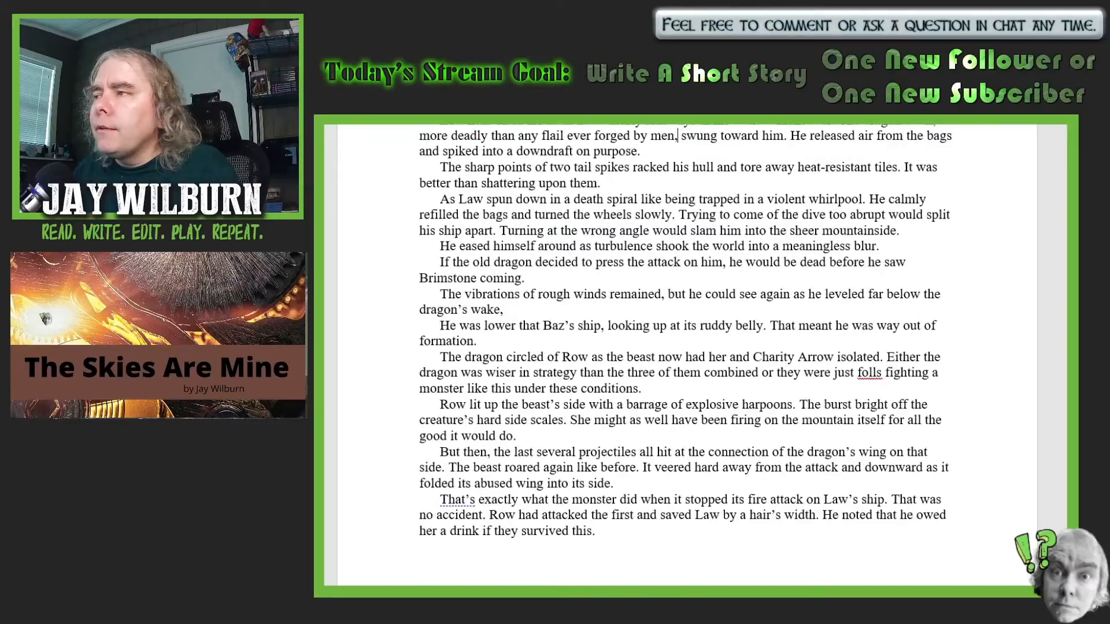
scroll(888, 325, "up", 1)
left_click(807, 178)
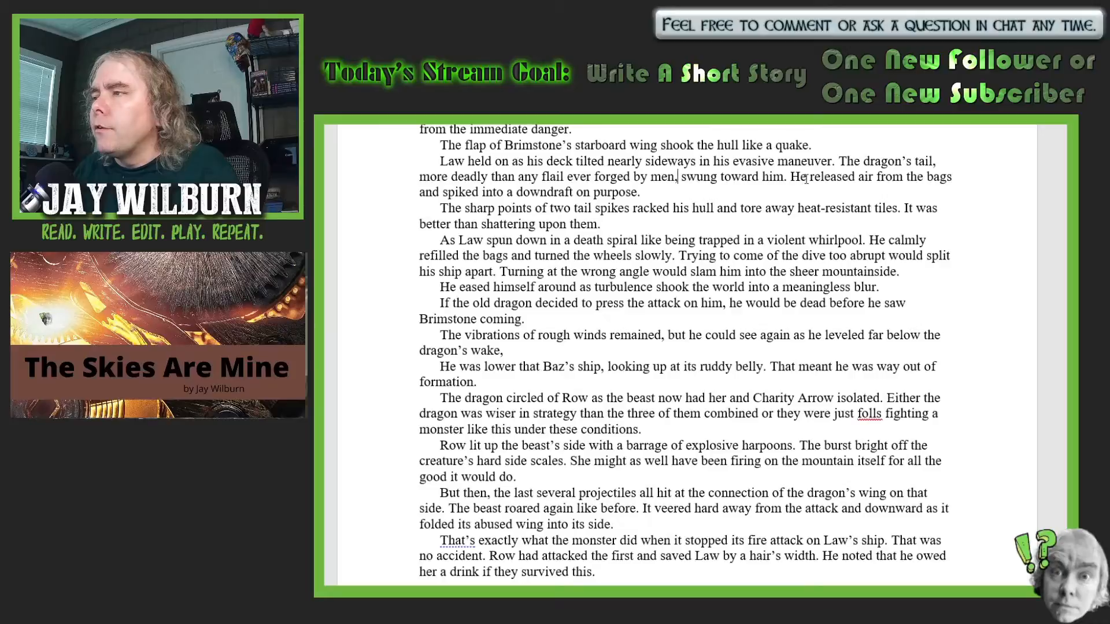
key("BackSpace")
key("BackSpace")
type("Law")
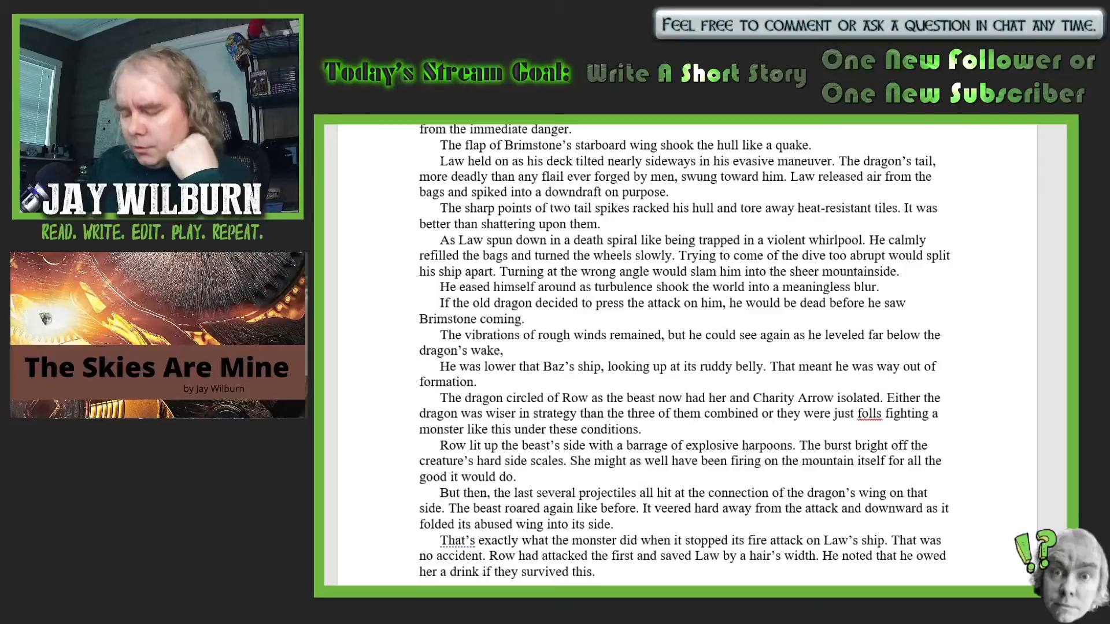
- Reword the start of the tail spikes sentence to "The sharp points from two of the monster's tail spikes"
type("of the m")
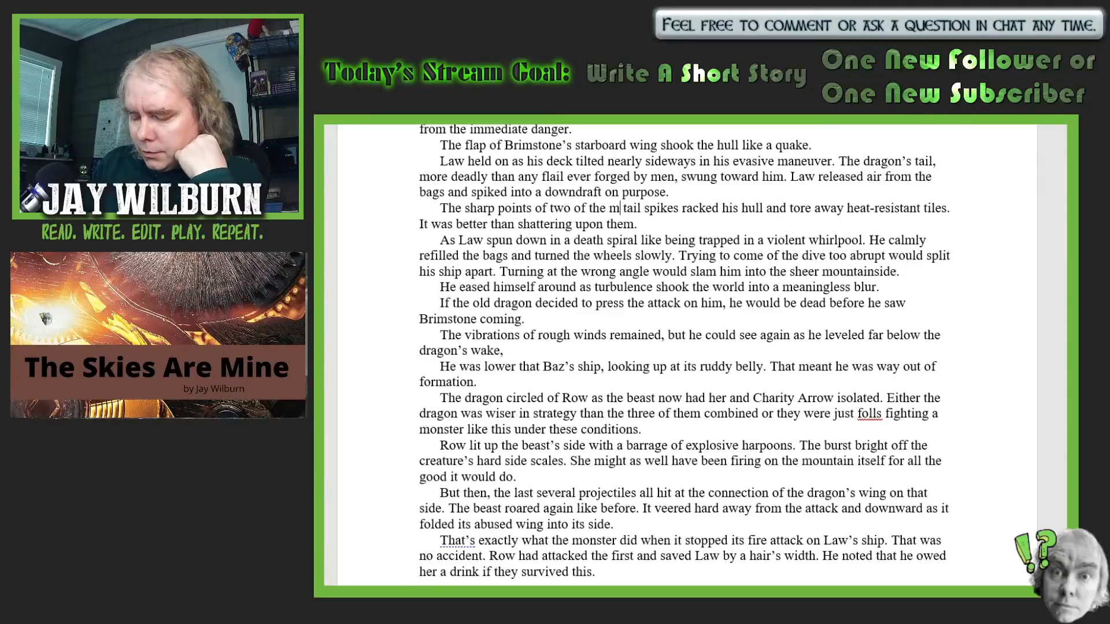
type("onster's")
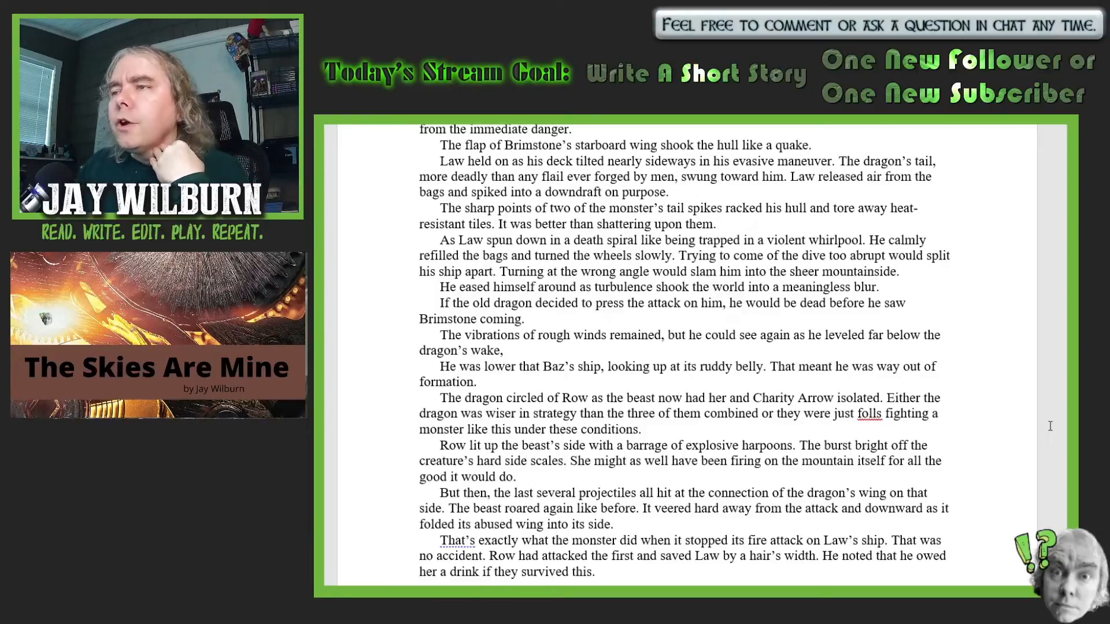
left_click(546, 208)
key("BackSpace")
key("BackSpace")
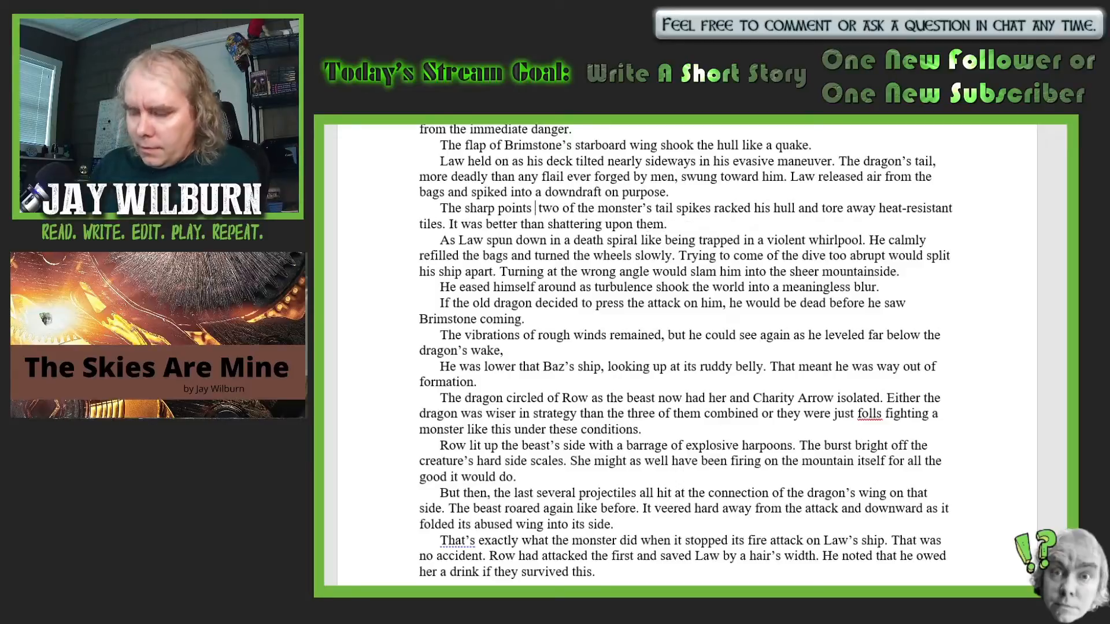
type("from")
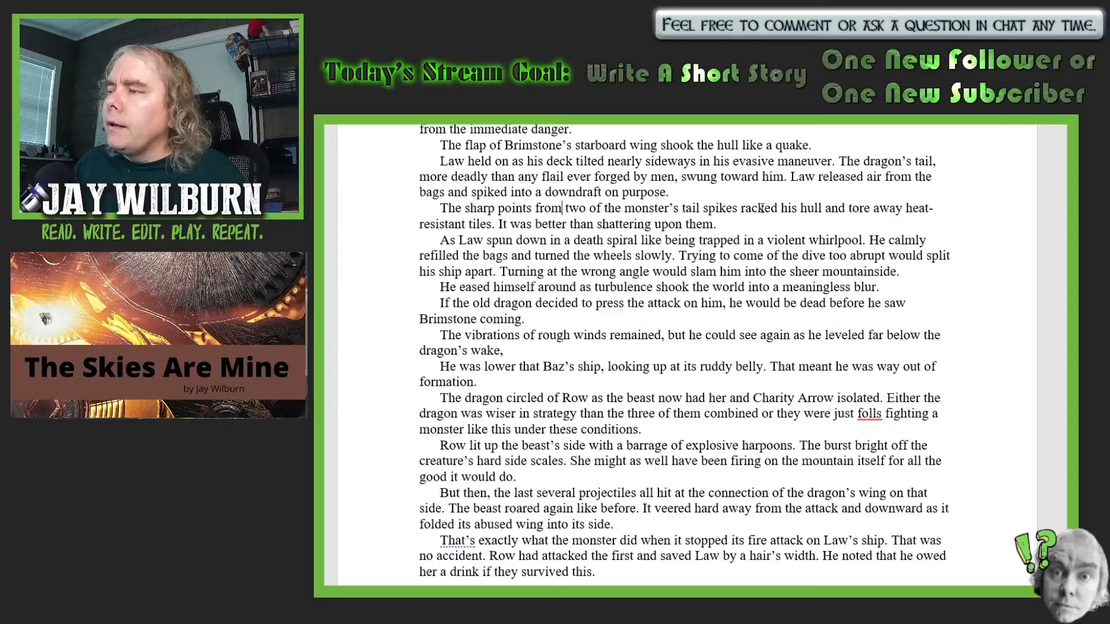
- Correct "racked" to "raked" in the sentence about the tail spikes hitting the hull
left_click(763, 208)
key("BackSpace")
key("BackSpace")
type("k")
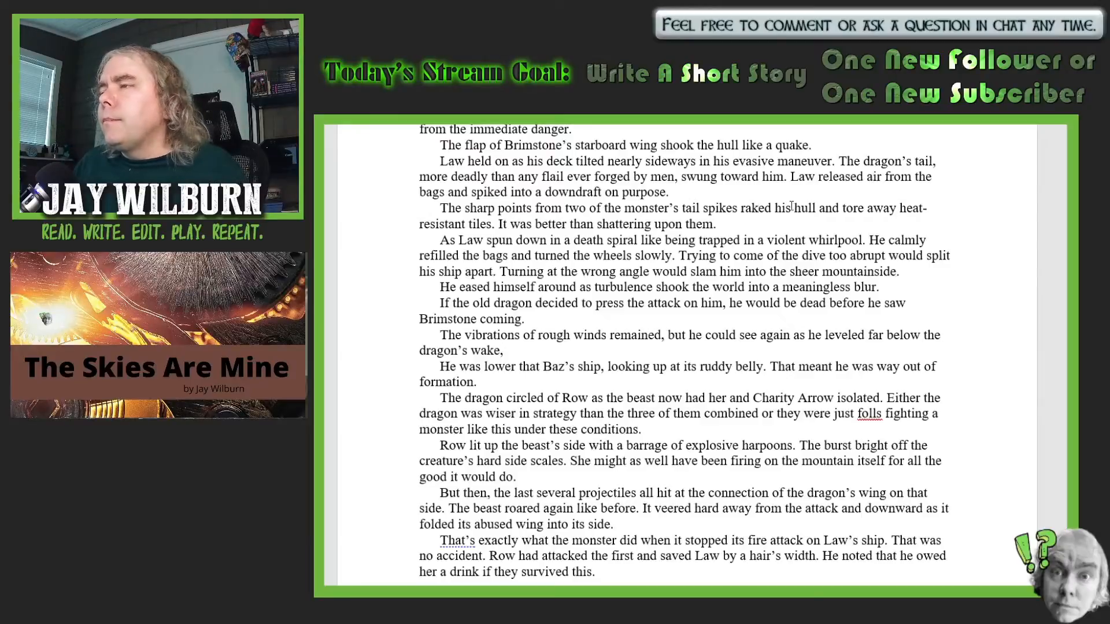
- Replace "his" with "Tarpon's" before "hull" in the tail spikes sentence
left_click(792, 206)
key("BackSpace")
key("BackSpace")
type("T")
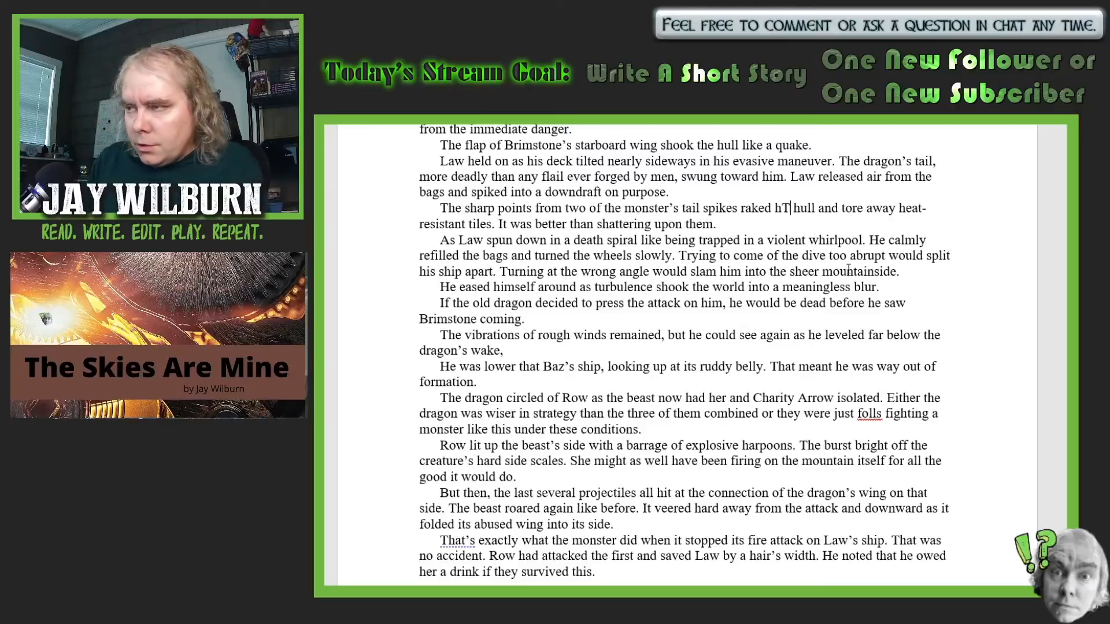
key("BackSpace")
key("BackSpace")
type("Tar")
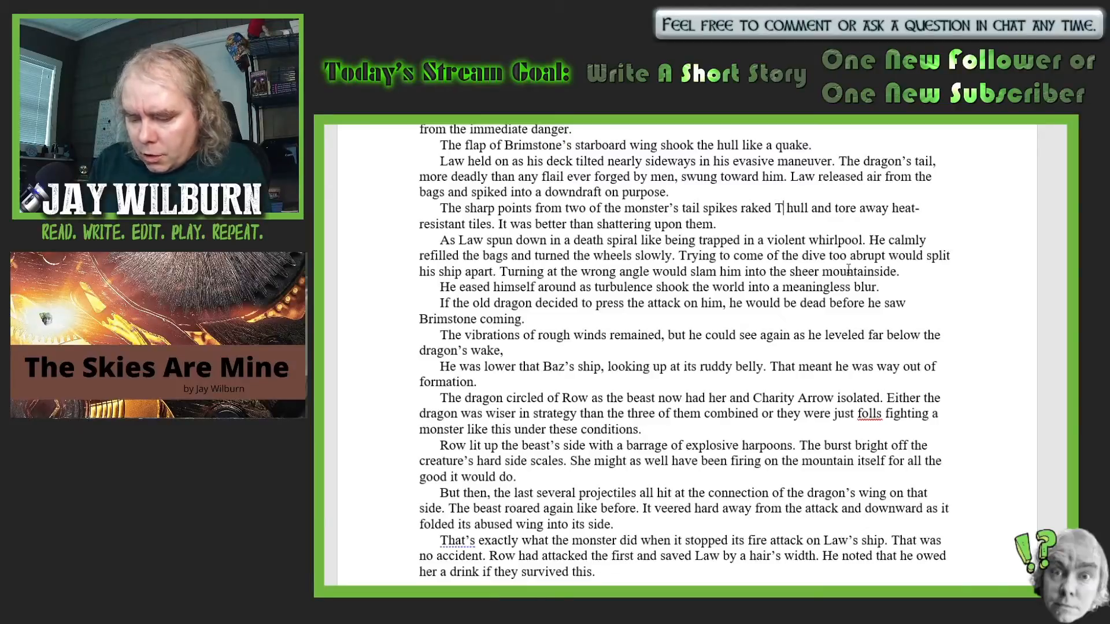
type("pon's")
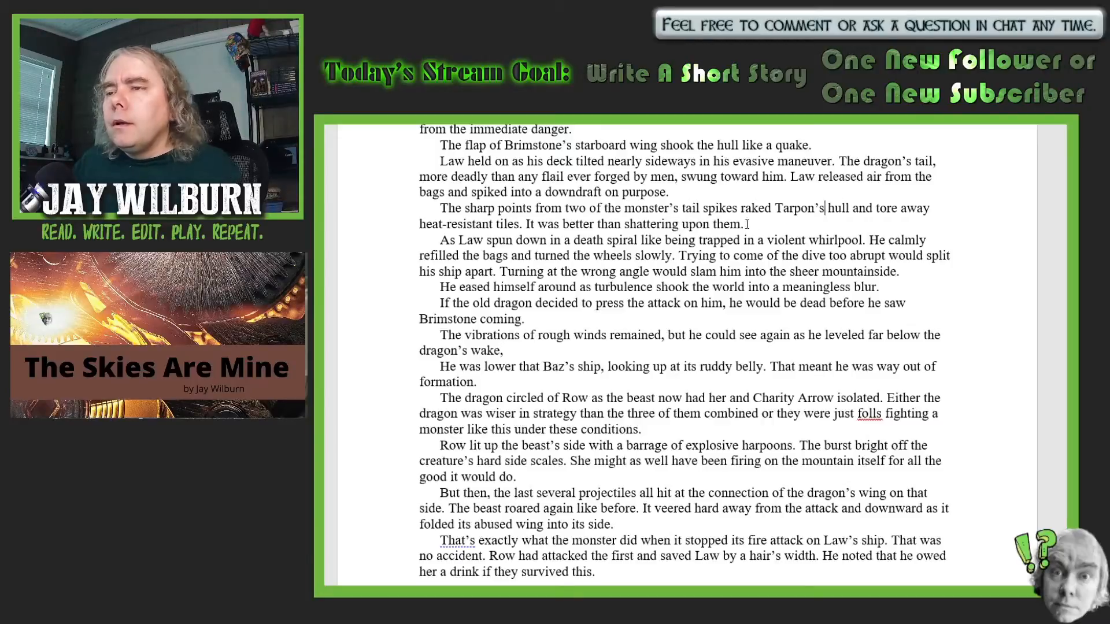
- Join the death spiral sentences as "violent whirlpool, he calmly refilled the bags" and insert "out" after "Trying to come"
left_click(878, 237)
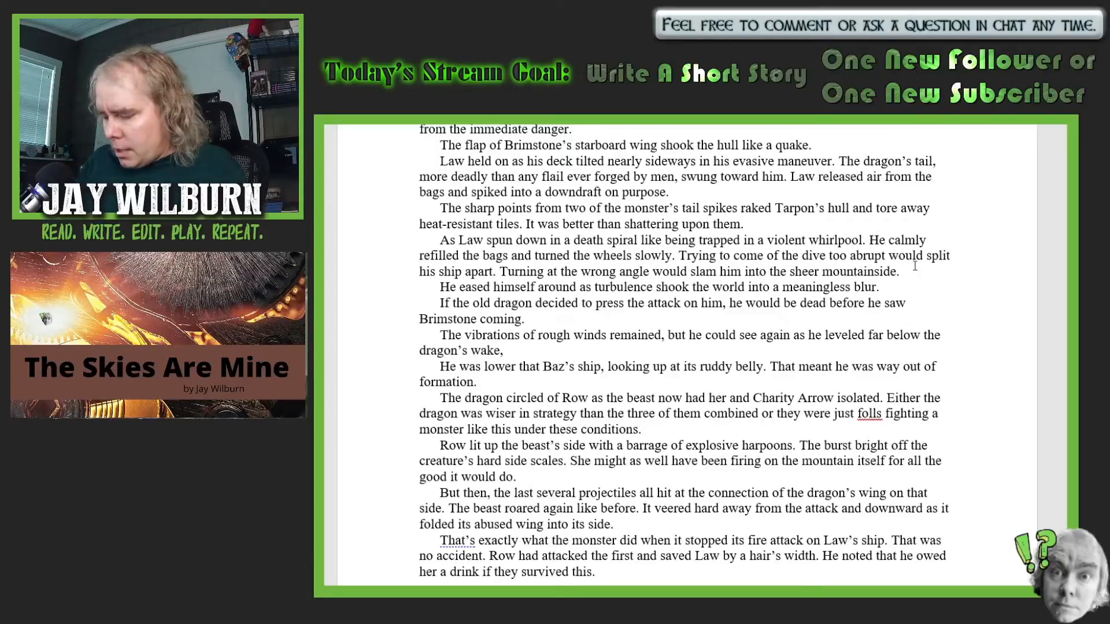
key("BackSpace")
key("BackSpace")
key("BackSpace")
type(", h")
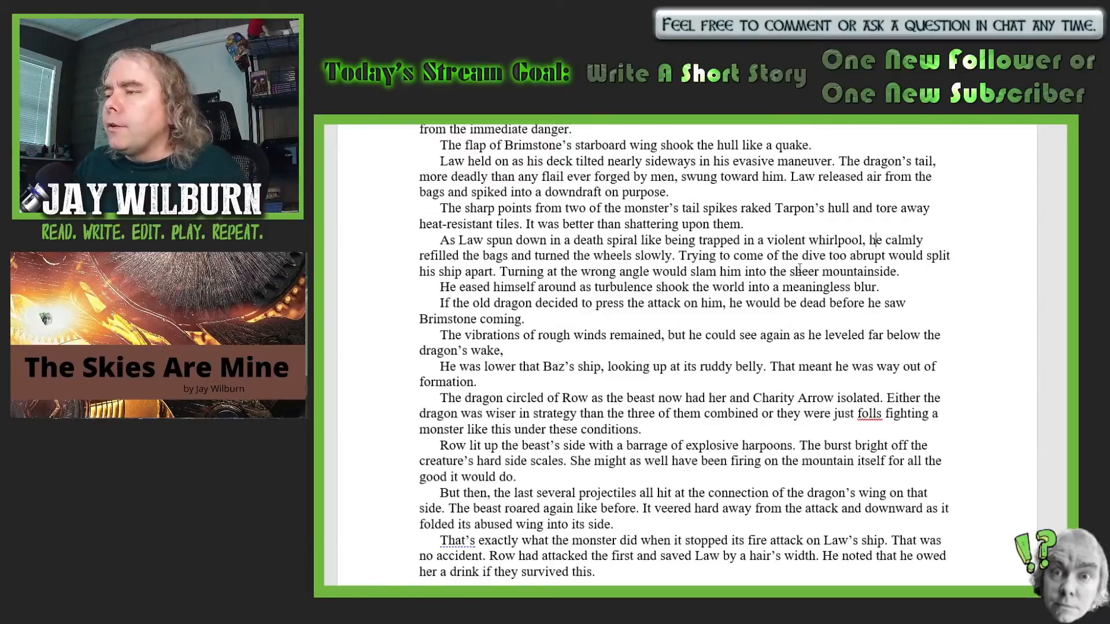
left_click(767, 258)
type("out o")
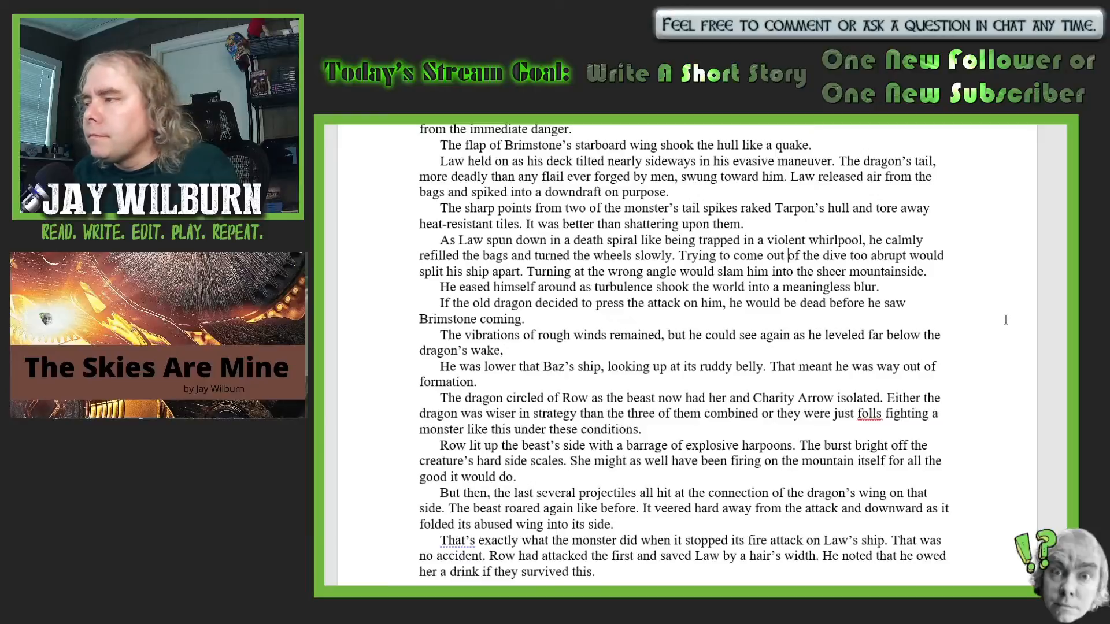
- Replace the comma after "far below the dragon's wake" with a period
scroll(1006, 319, "down", 2)
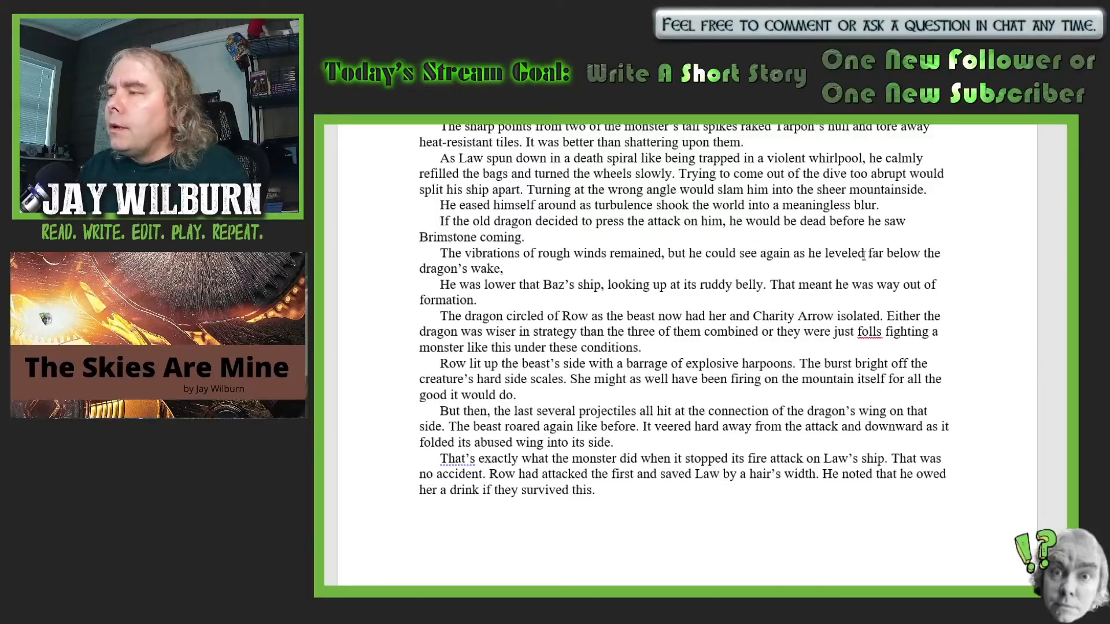
left_click(515, 268)
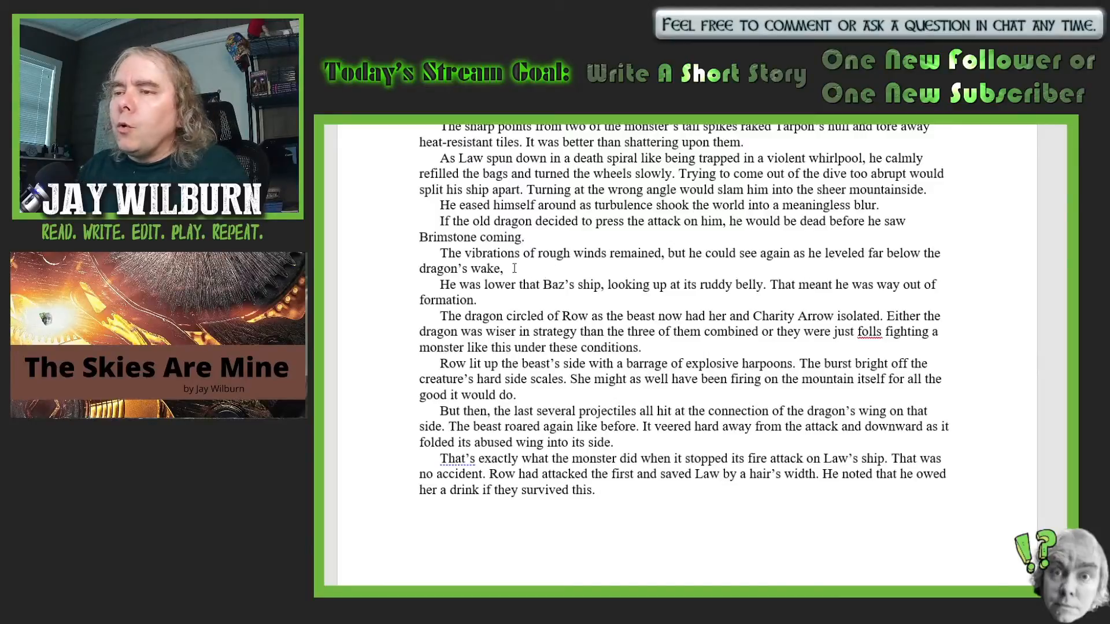
key("BackSpace")
type(".")
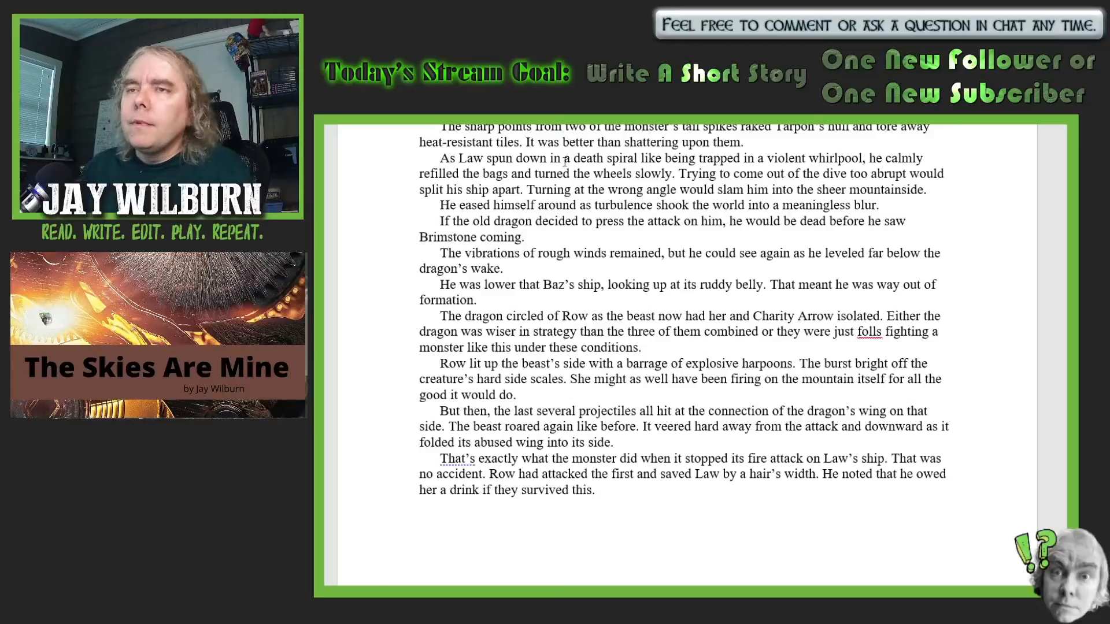
scroll(973, 359, "down", 3)
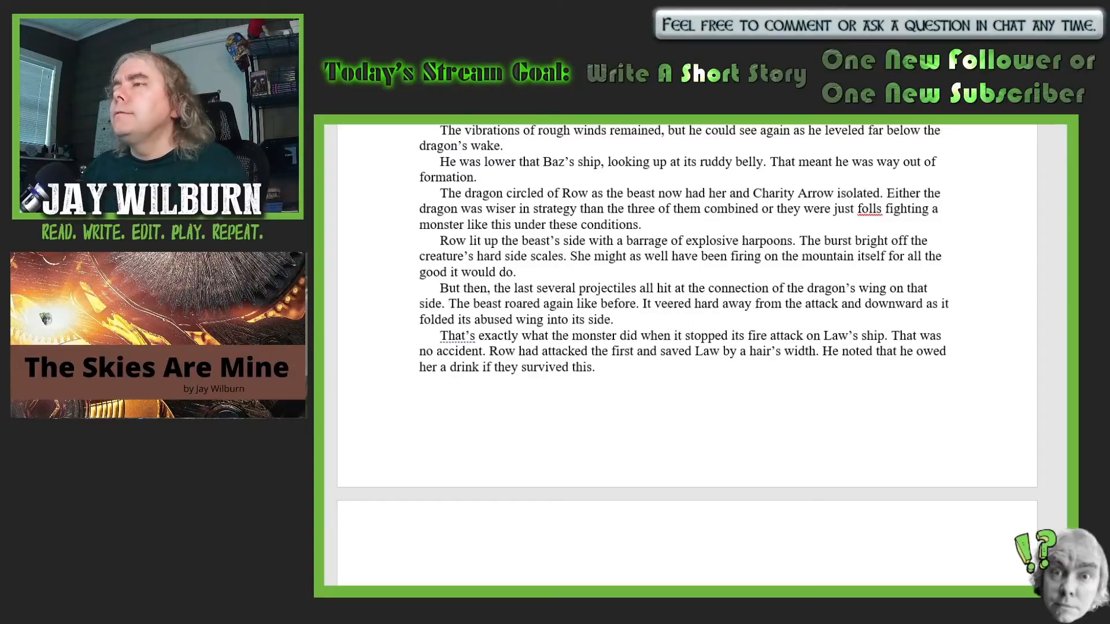
- Add "and funny stripes" after "ruddy belly" in the sentence about looking up at Baz's ship
left_click(765, 164)
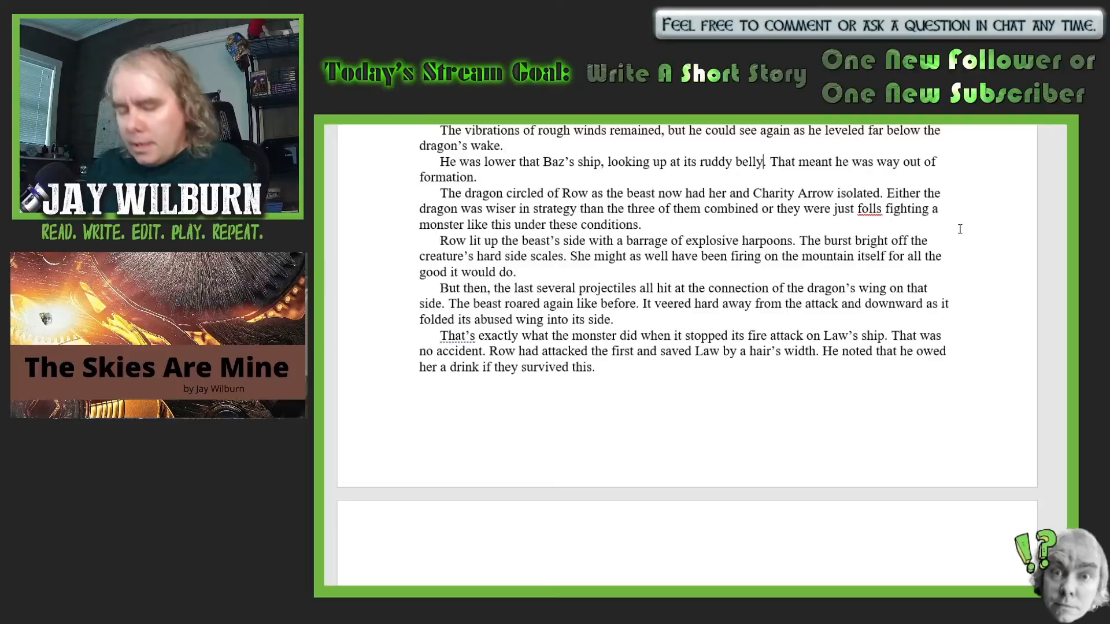
type("and funny ")
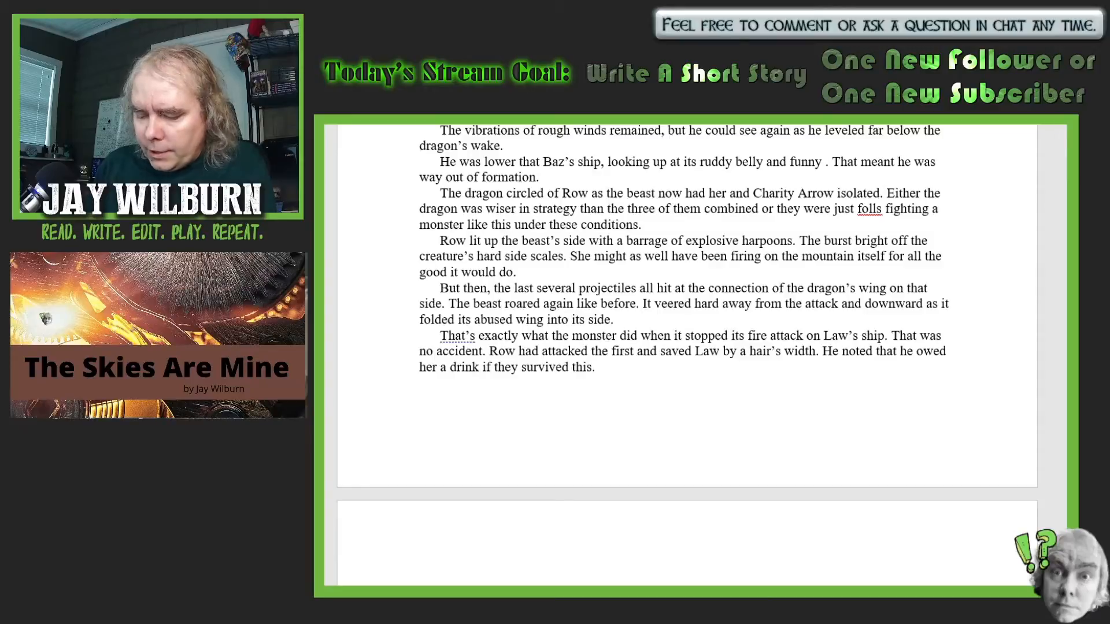
type("stripes")
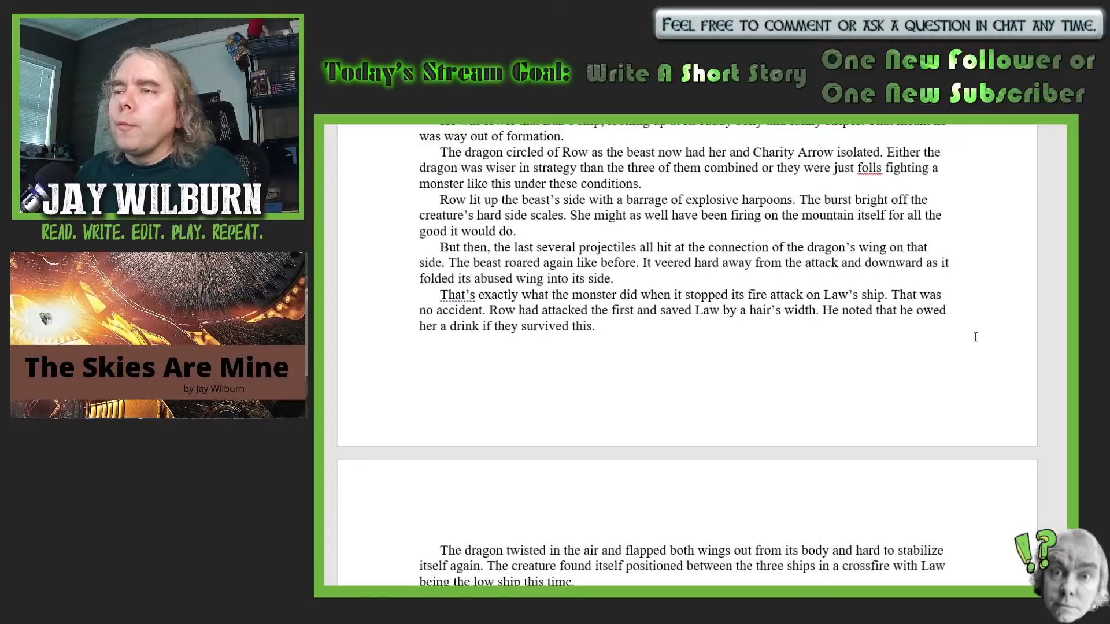
- Correct "circled of Row" to "circled on Row" and "folls" to "fools" in the paragraph where the dragon isolates Row
scroll(975, 334, "down", 1)
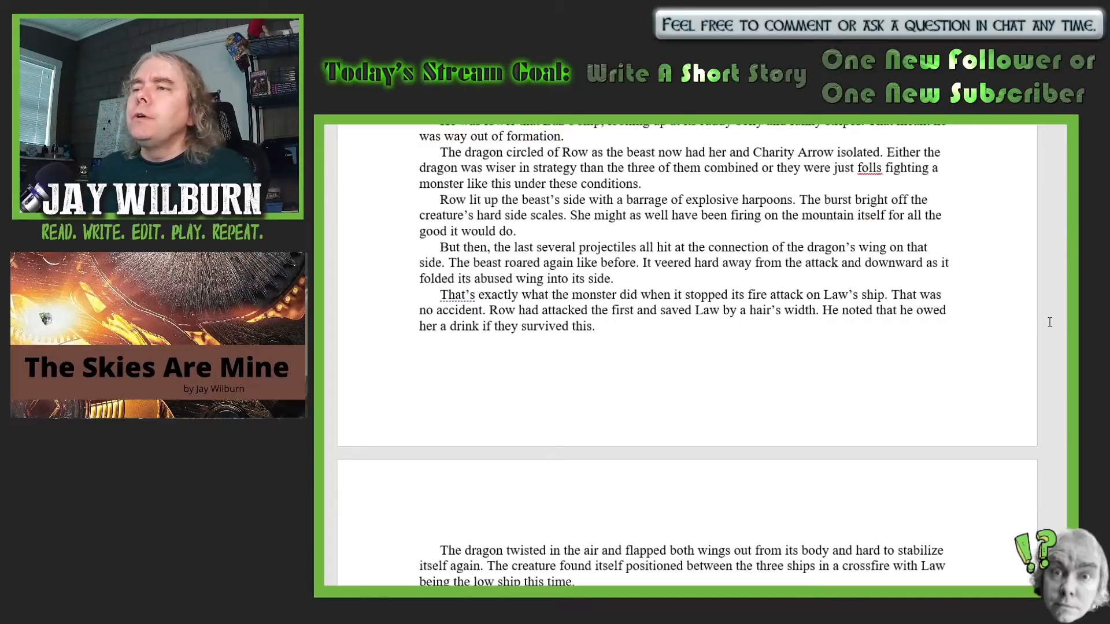
left_click(559, 151)
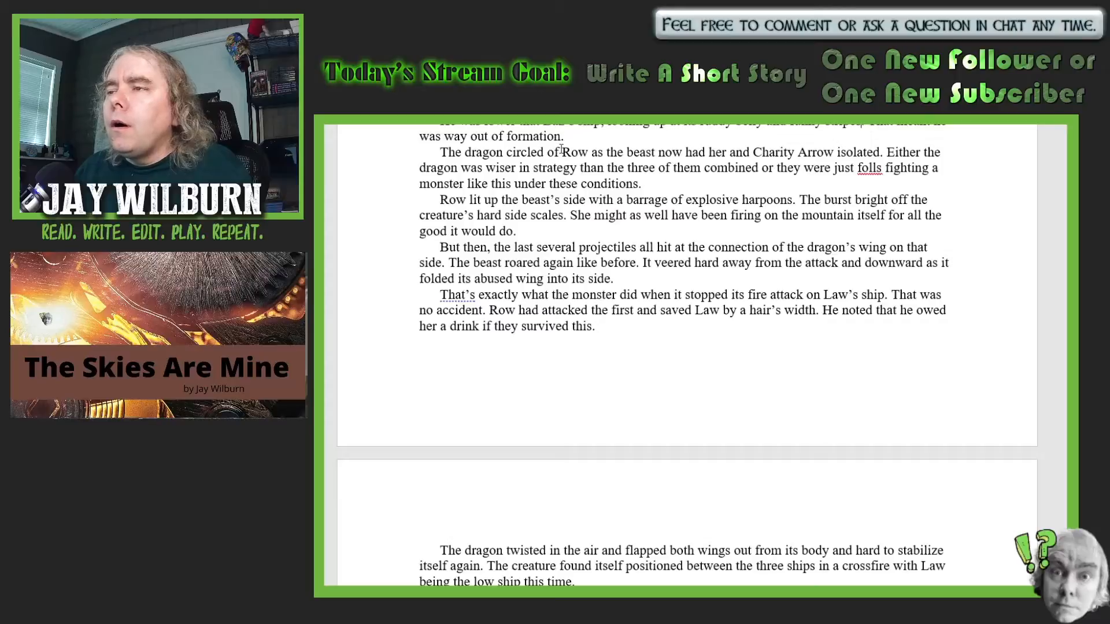
key("BackSpace")
type("n")
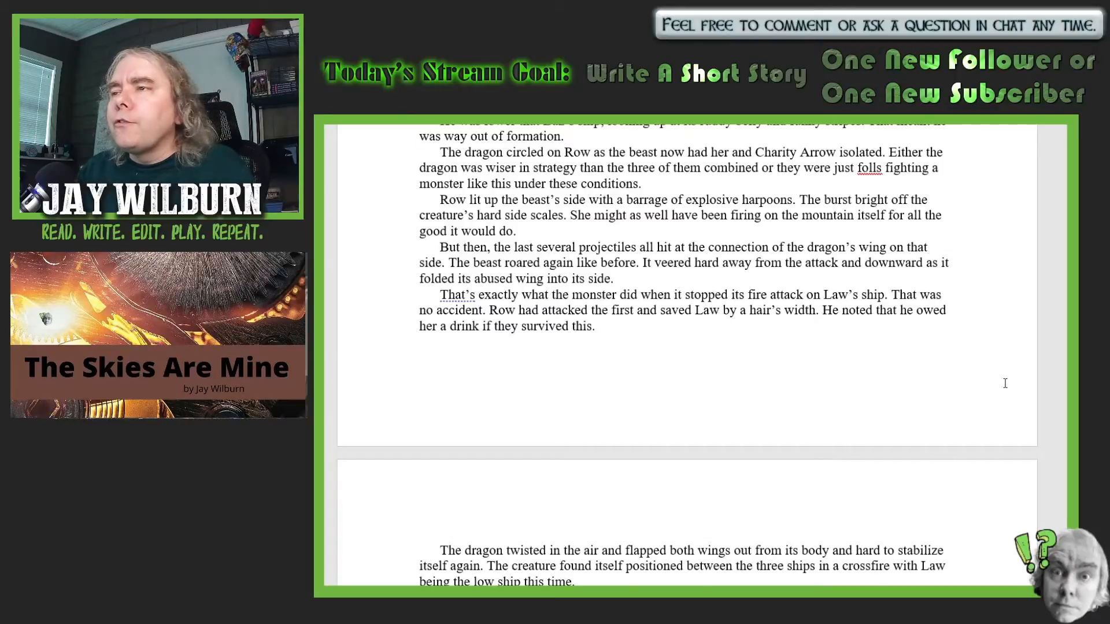
scroll(1025, 379, "down", 1)
scroll(1025, 379, "up", 1)
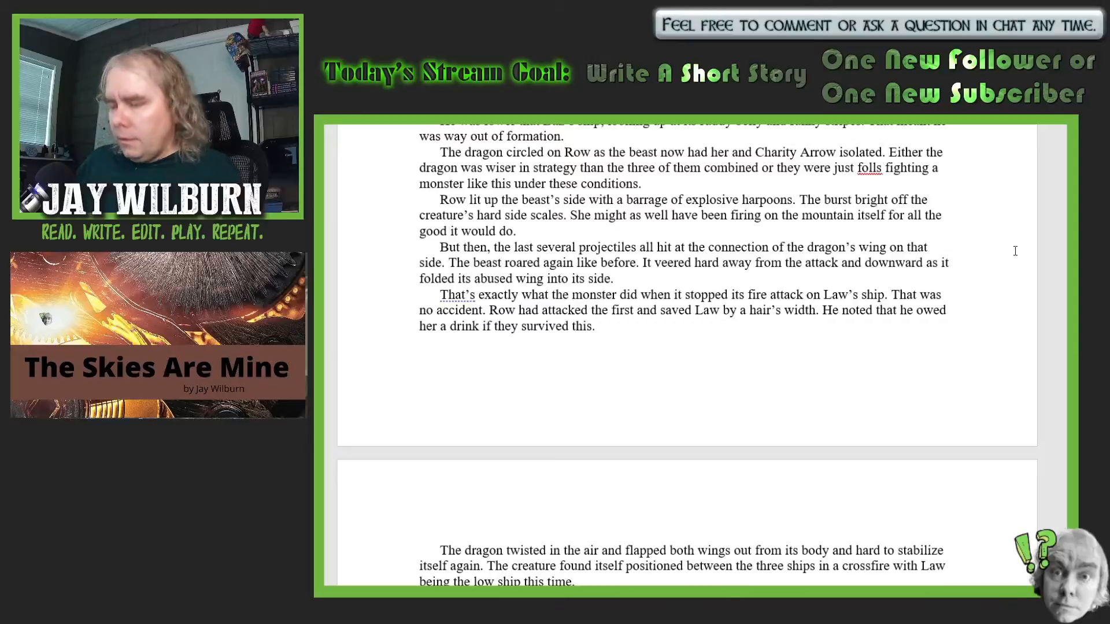
key("BackSpace")
type("o")
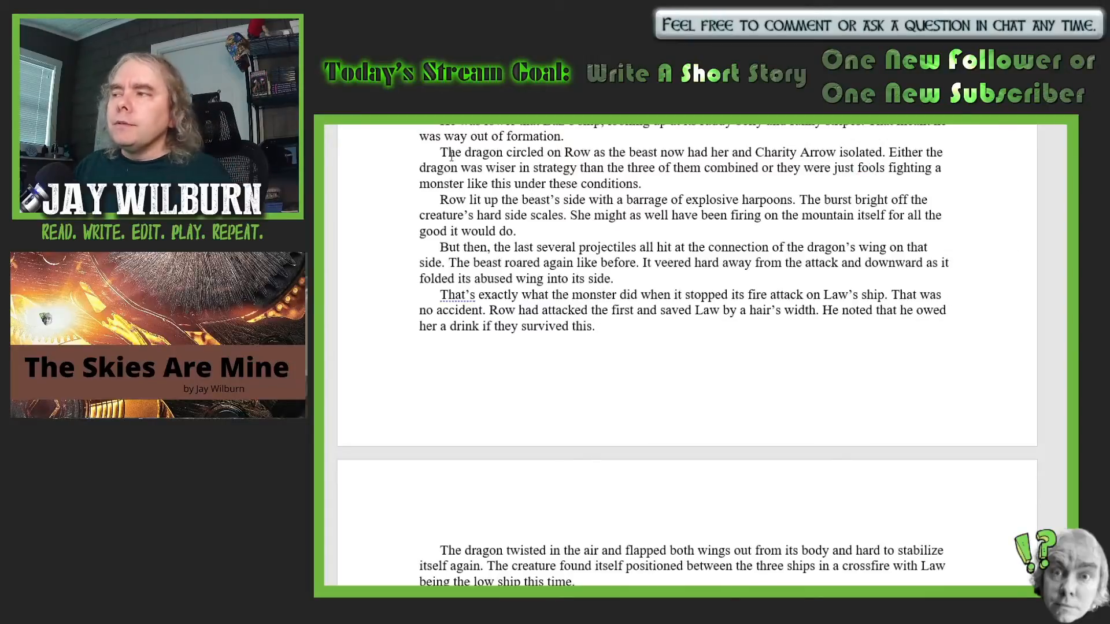
- Correct "The burst bright" to "They burst bright" in the paragraph about Row's explosive harpoons
scroll(933, 322, "down", 1)
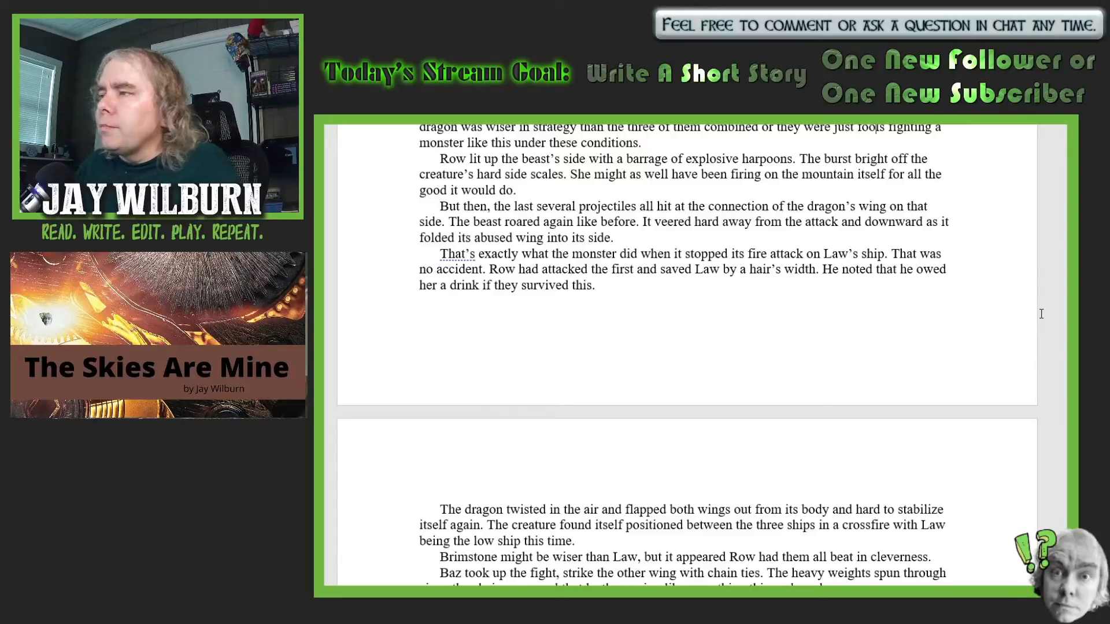
left_click(828, 159)
type("y")
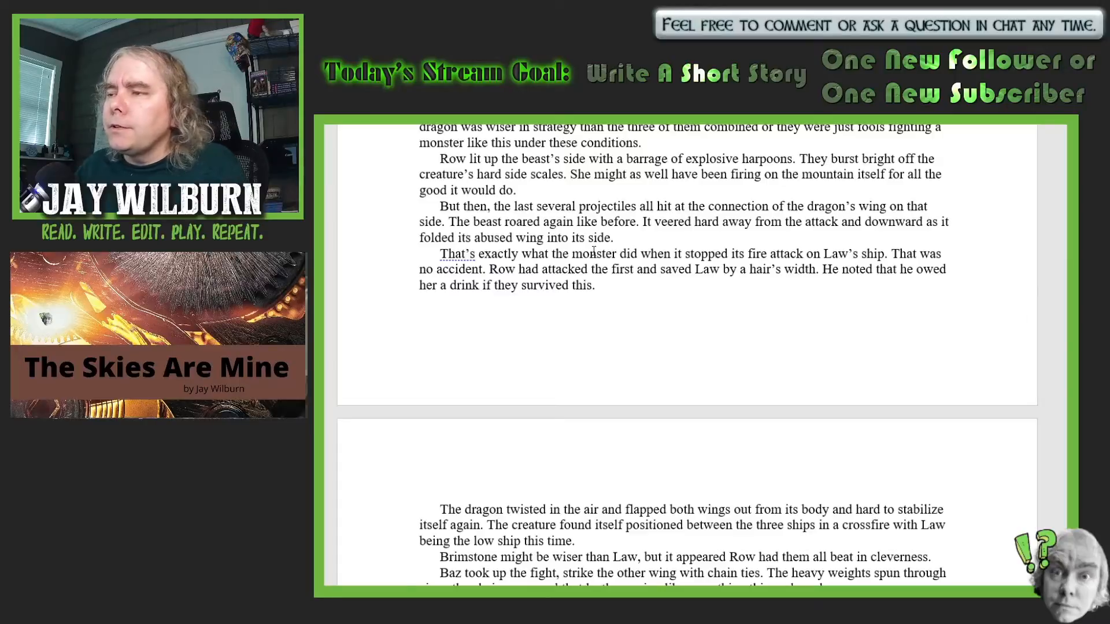
- Replace "the" with "it" in the sentence "Row had attacked the first and saved Law"
left_click(608, 271)
key("BackSpace")
key("BackSpace")
key("BackSpace")
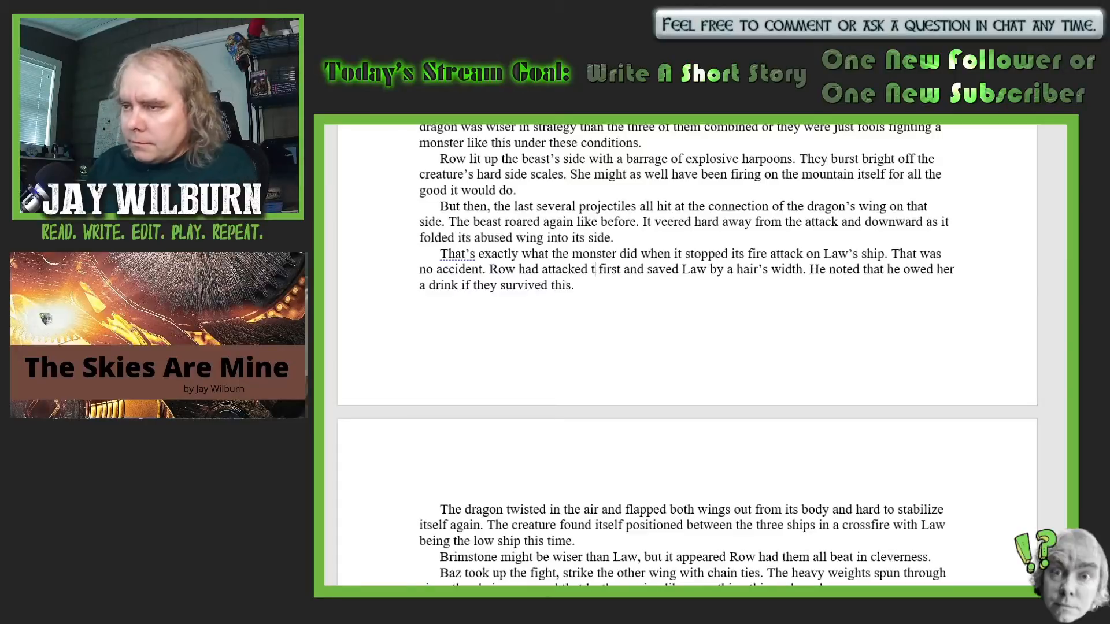
type("it")
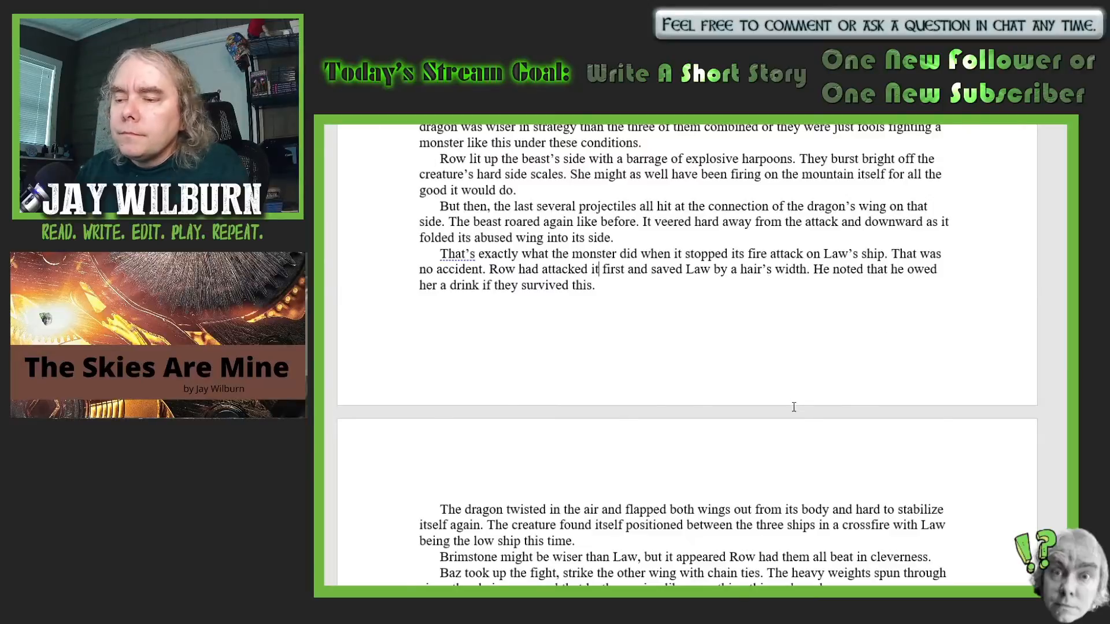
- Replace "and" with "very" before "hard to stabilize itself" in the sentence about the dragon flapping its wings
scroll(906, 384, "down", 7)
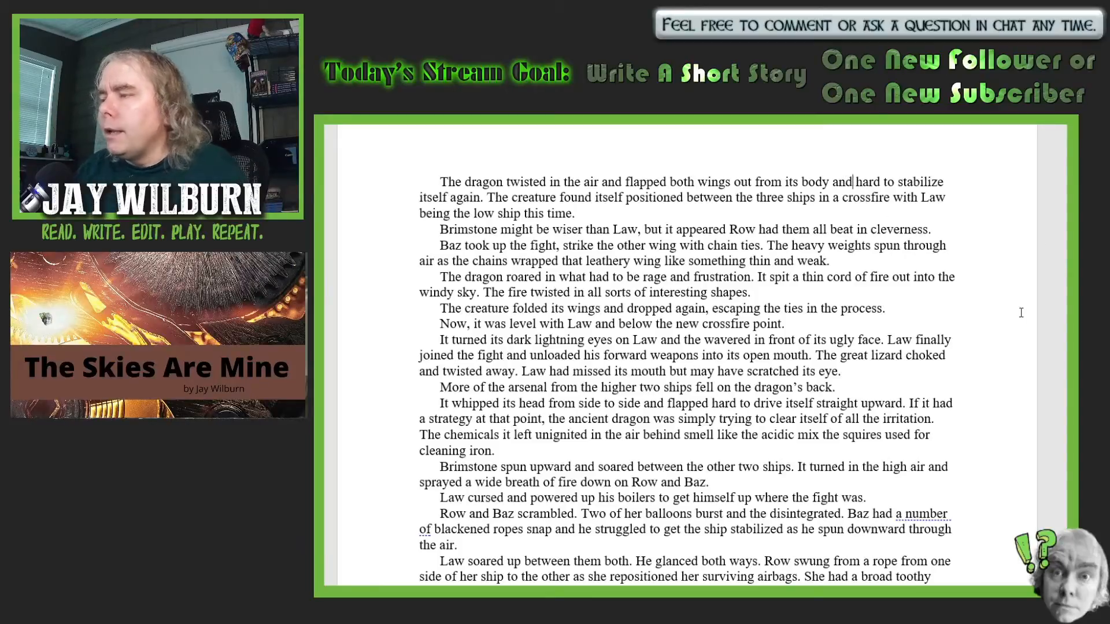
double_click(850, 182)
key("BackSpace")
type("very")
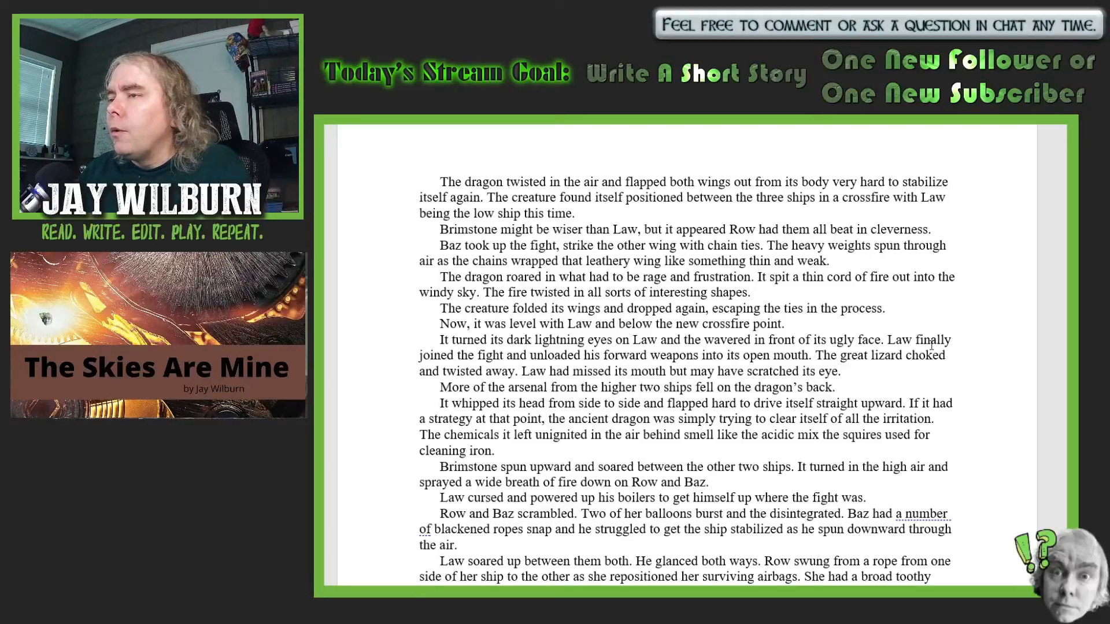
- Reword "took up the fight, strike the other wing" as "took up the fight and struck at the other wing"
scroll(931, 349, "down", 1)
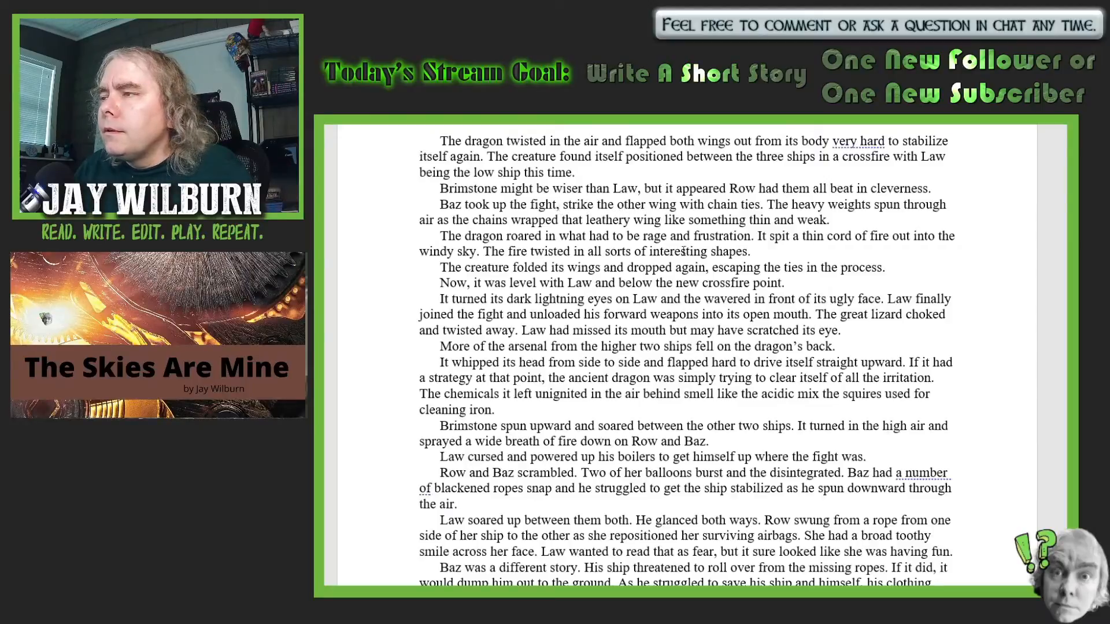
key("BackSpace")
type("and")
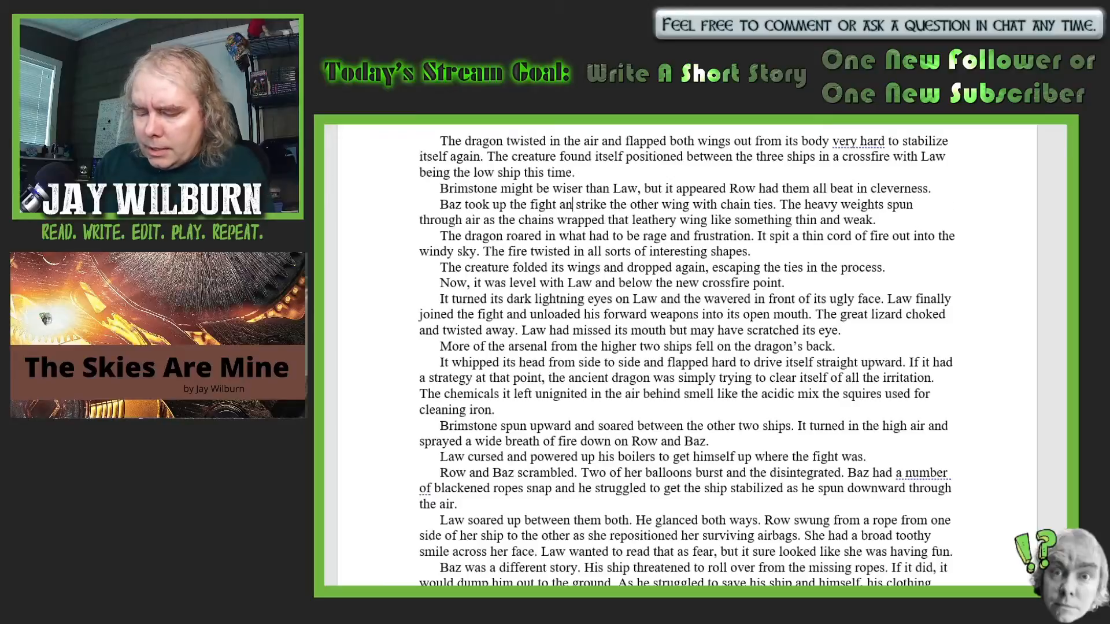
left_click(614, 205)
key("BackSpace")
key("BackSpace")
key("BackSpace")
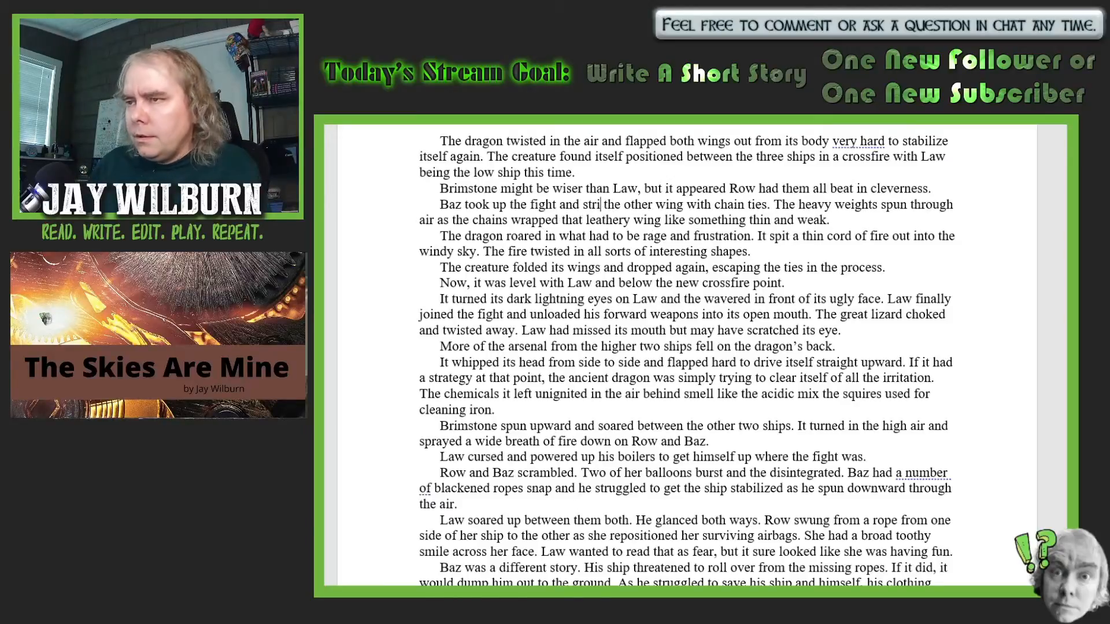
type("uck")
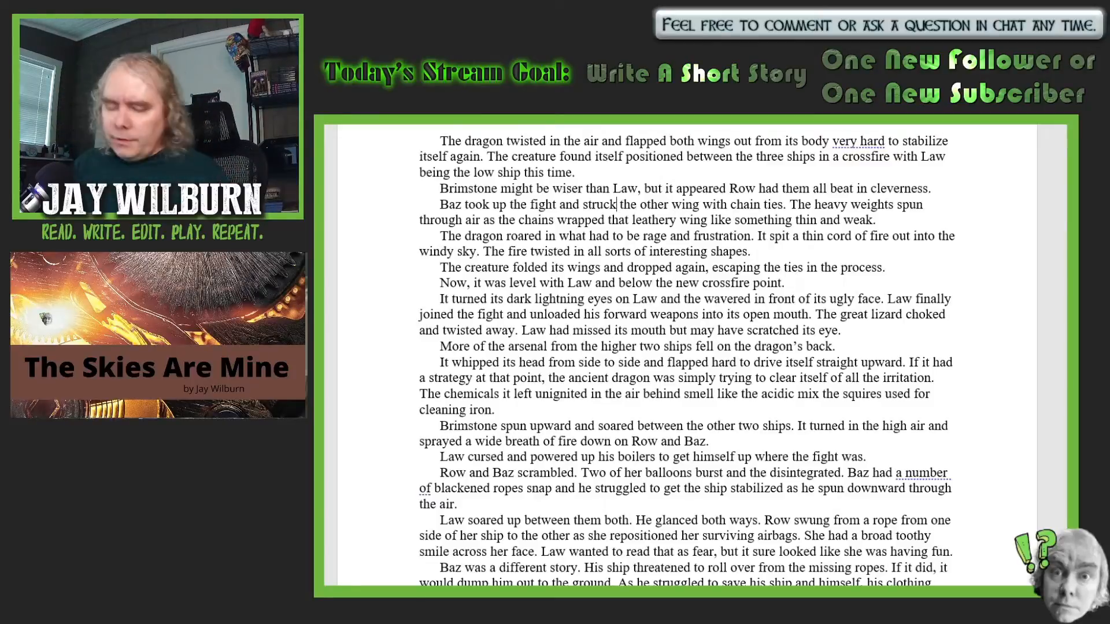
type("at")
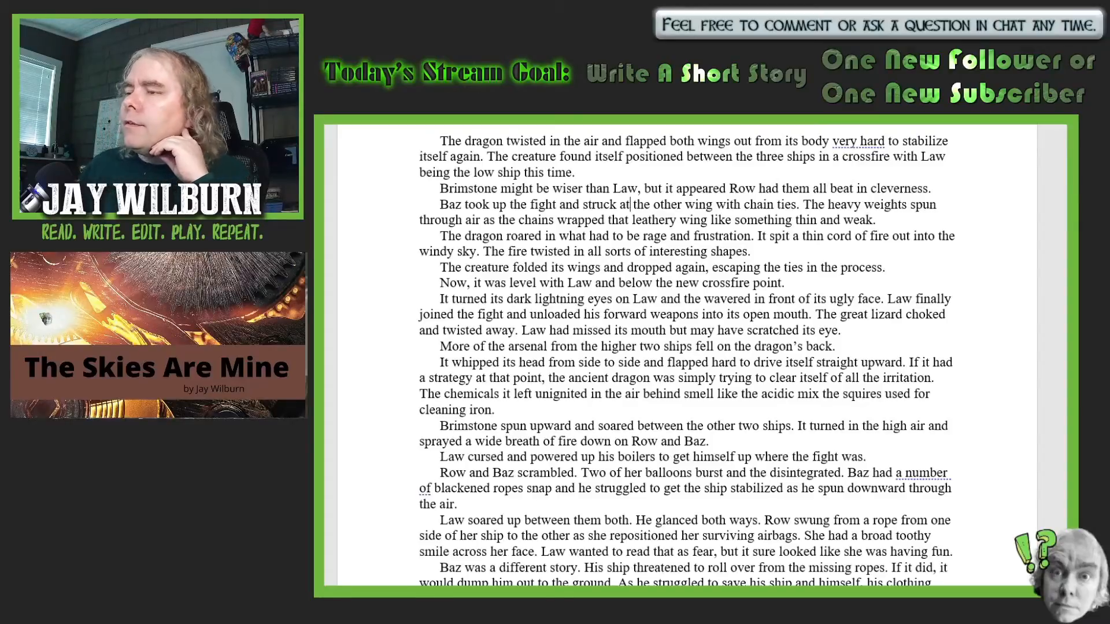
- Complete the dark lightning eyes sentence by inserting "air" before "wavered" and "and distorted" after it
left_click(700, 300)
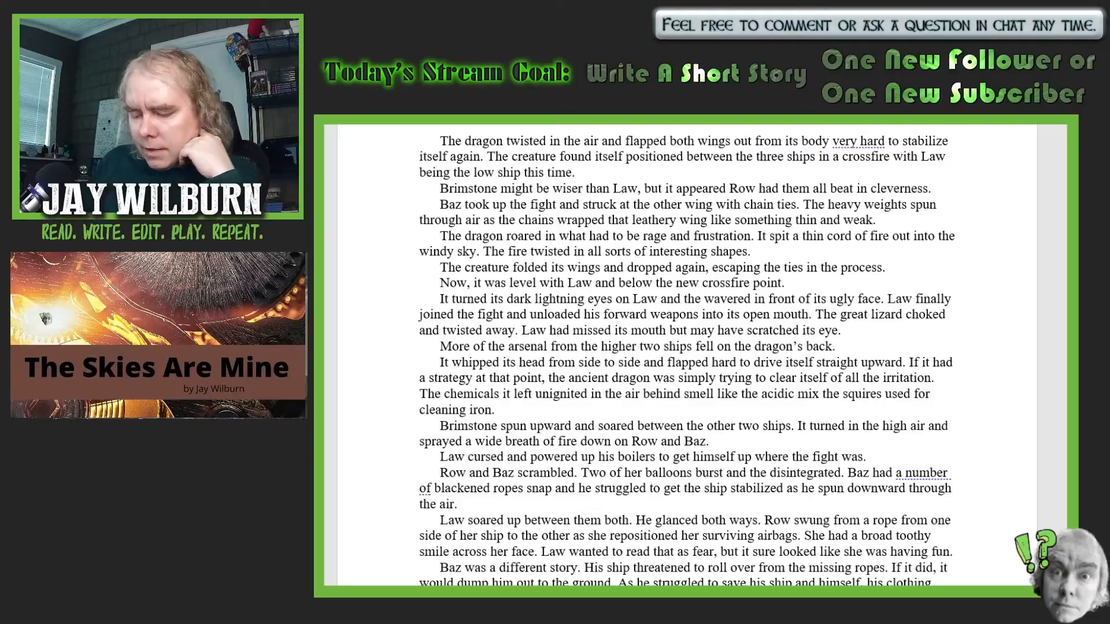
type("air")
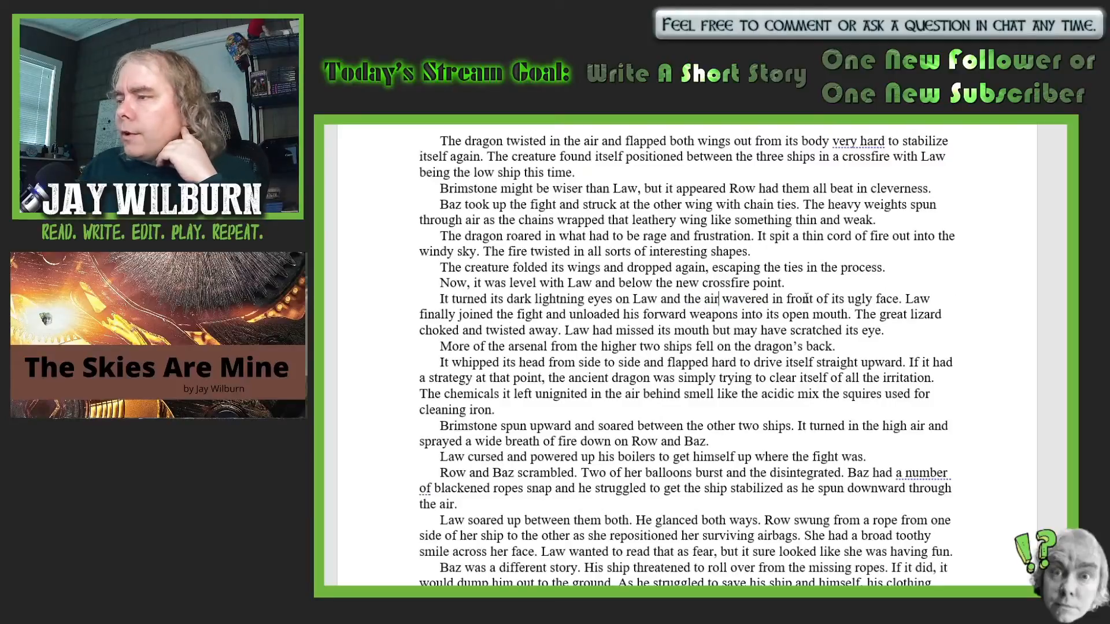
left_click(769, 295)
type("and dist")
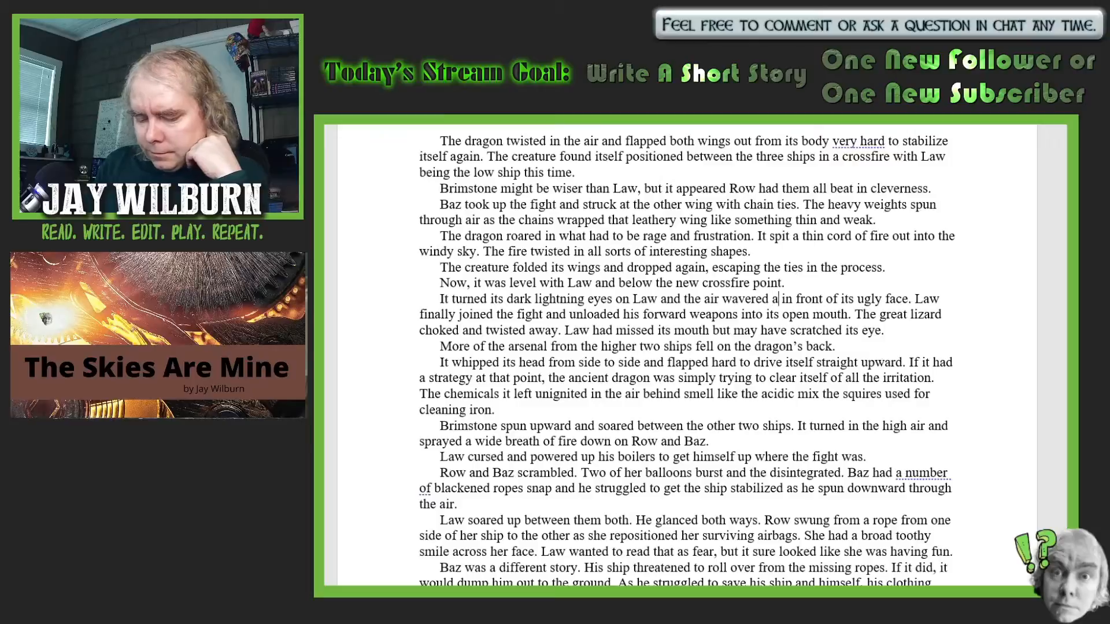
type("orted")
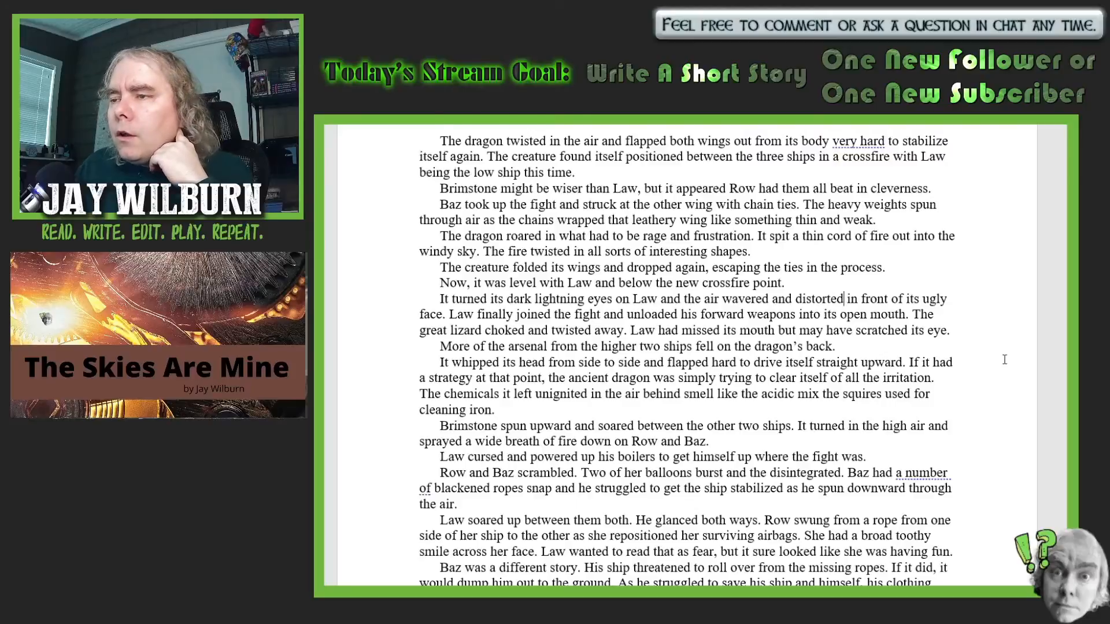
- Insert "more than he hit" after "Law had missed its mouth"
scroll(1005, 360, "down", 2)
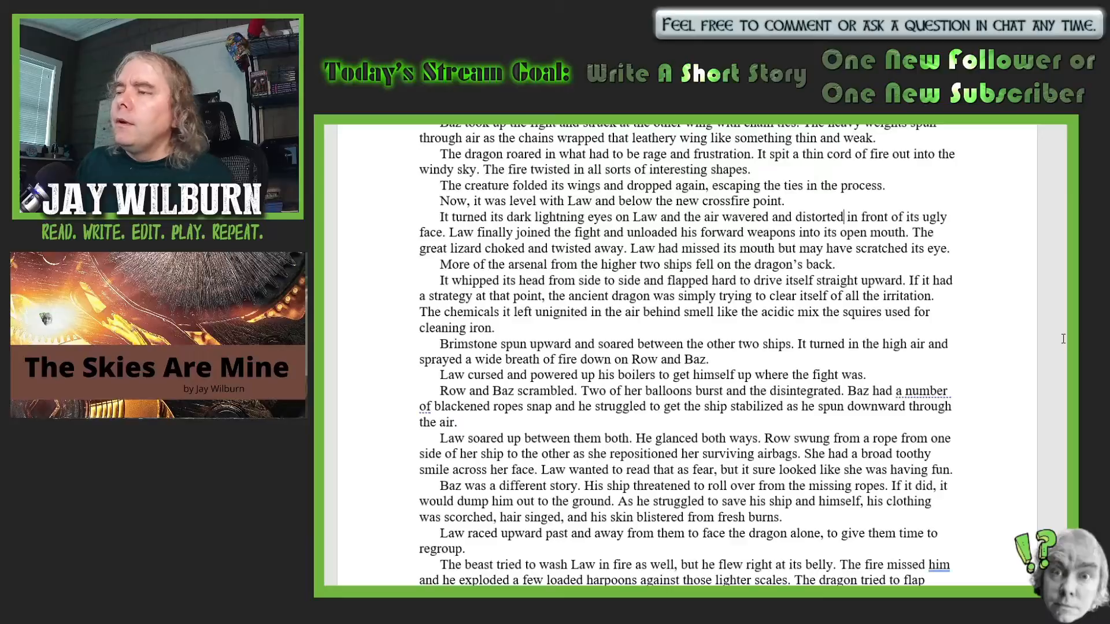
left_click(776, 248)
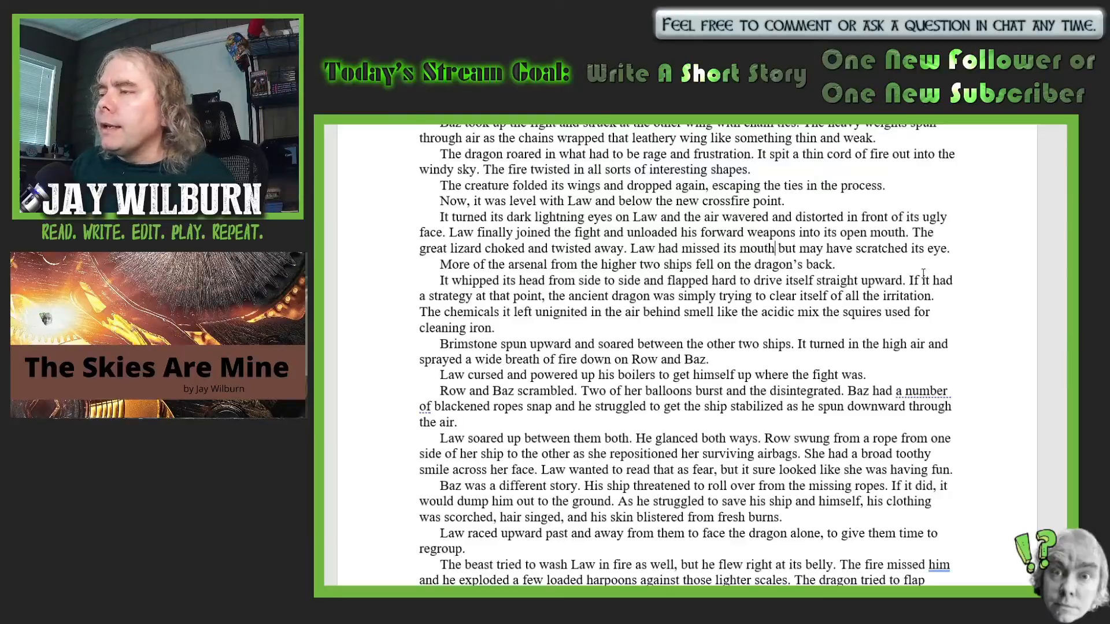
type("more th ")
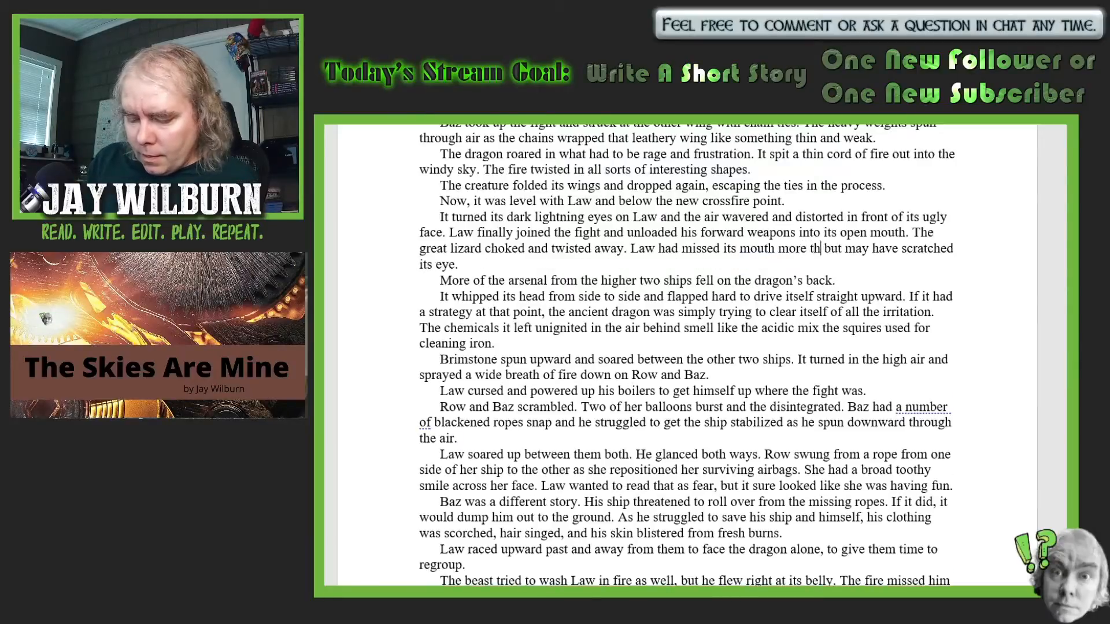
type("an he h")
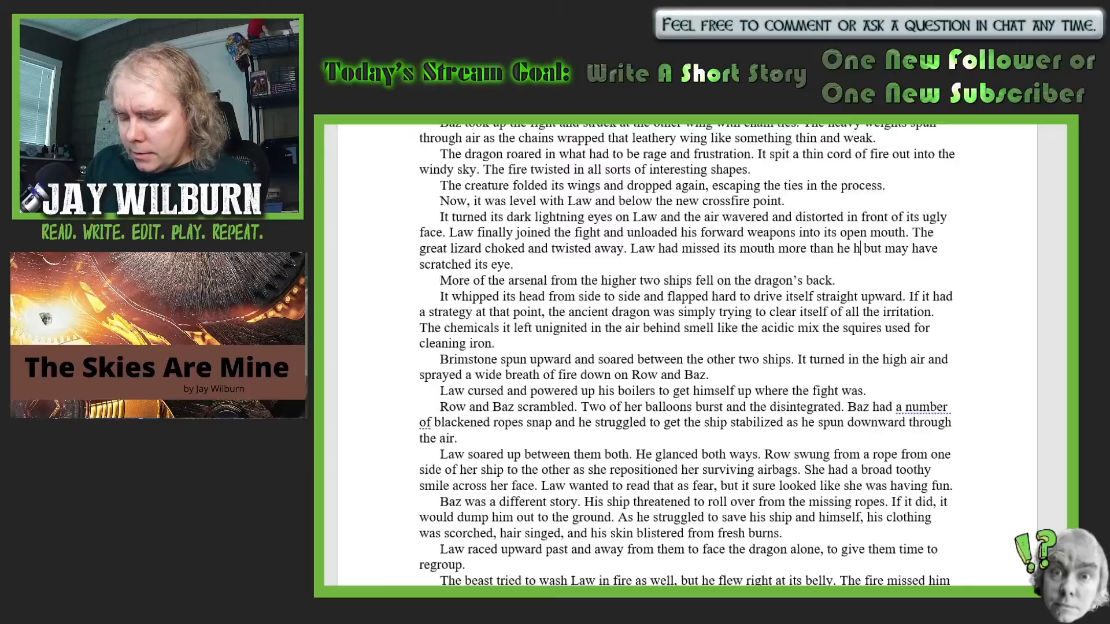
type("it")
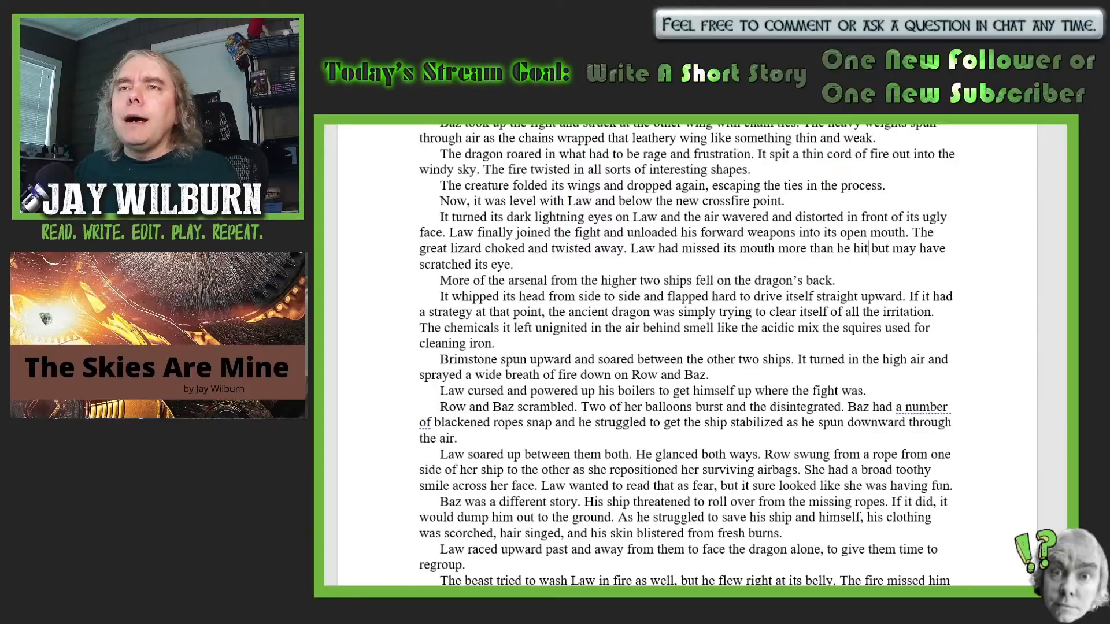
- Change "smell" to "smelled" in the sentence about the unignited chemicals left in the air
scroll(876, 337, "down", 1)
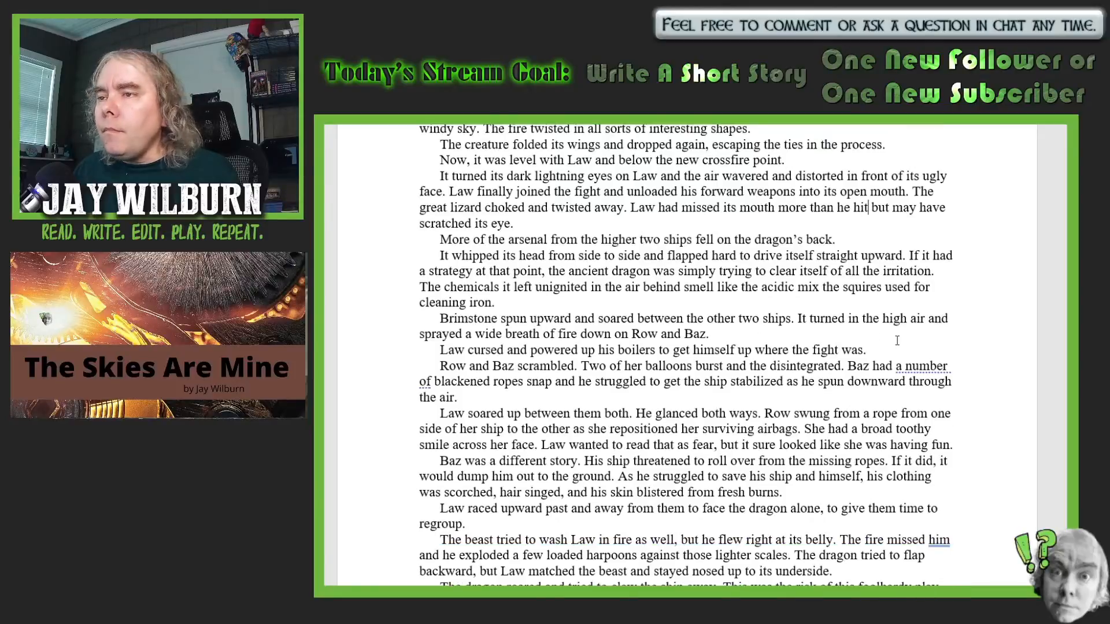
scroll(897, 340, "down", 1)
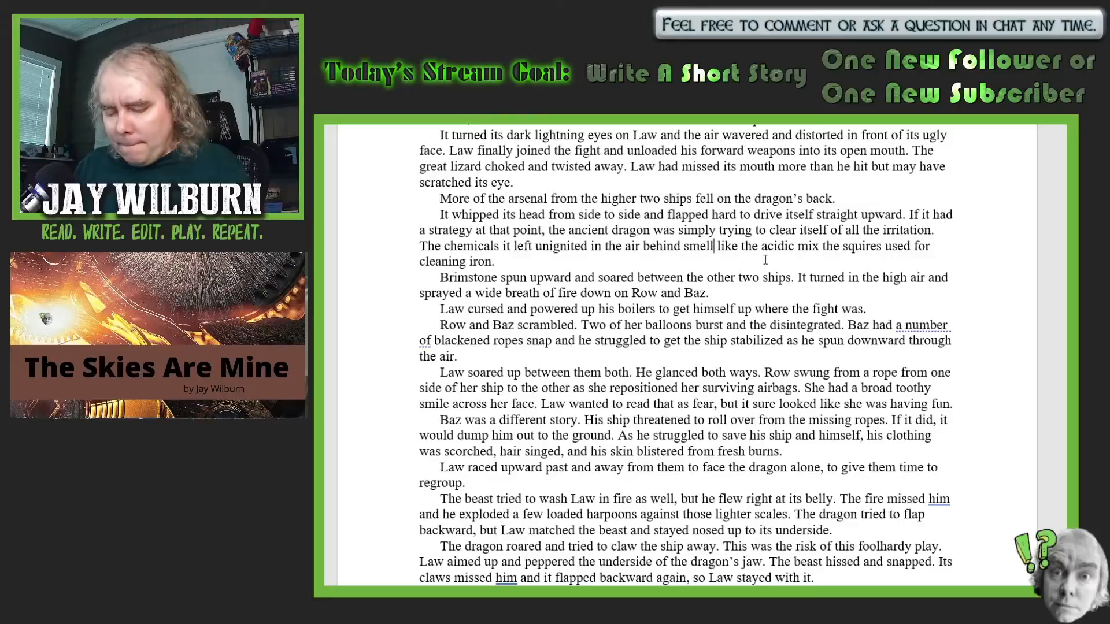
type("ed")
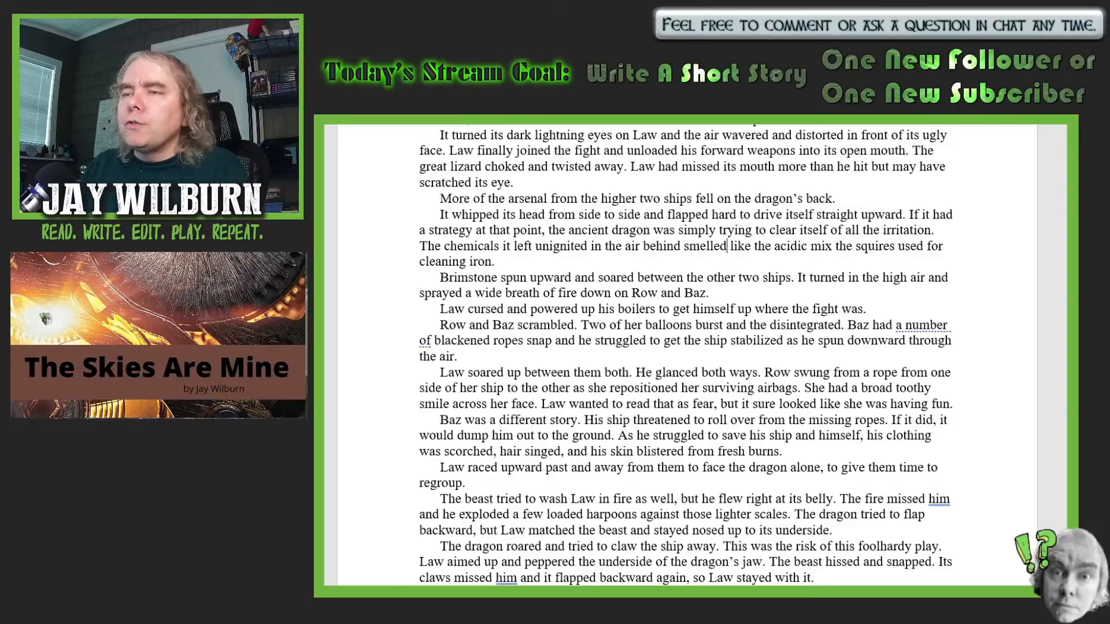
- Replace "he" with "it" before "spun downward through the air" in the sentence about Baz stabilizing the ship
scroll(961, 358, "down", 3)
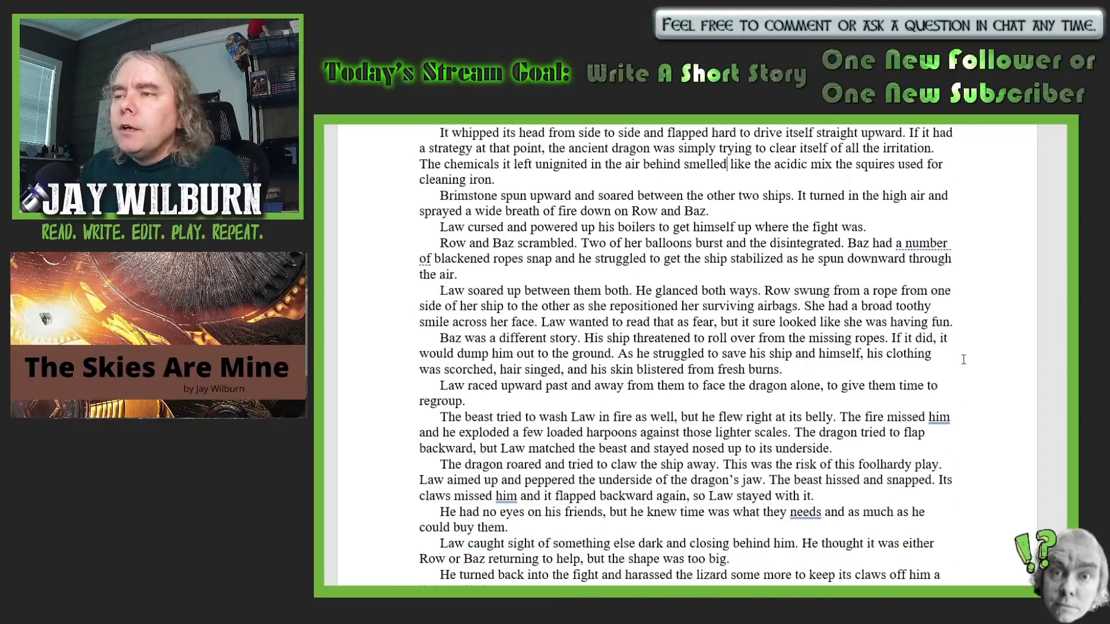
scroll(1036, 390, "up", 1)
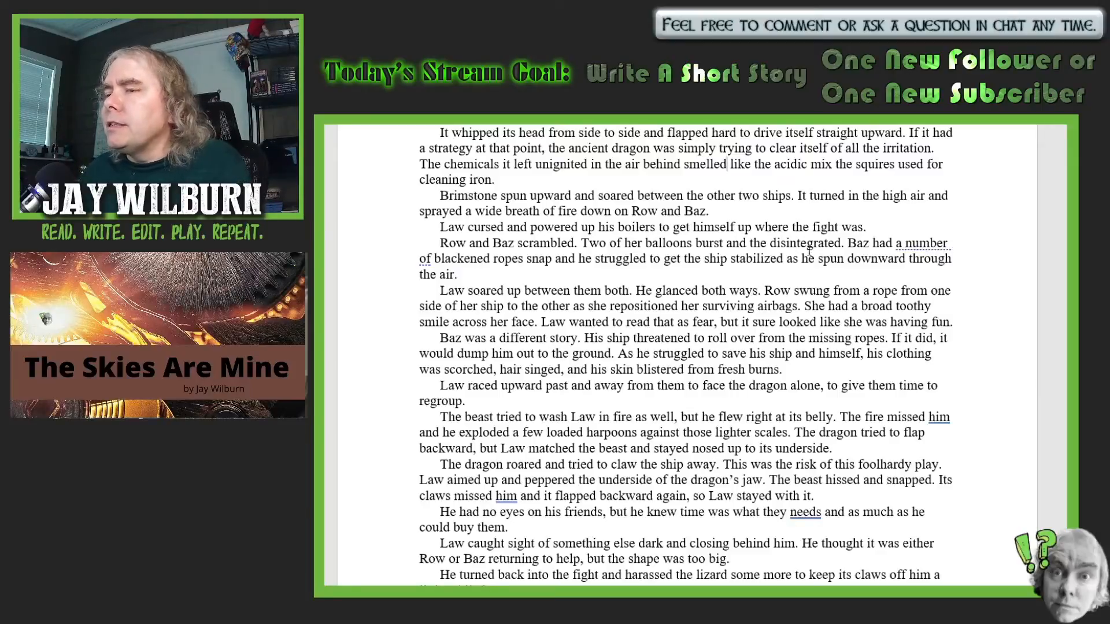
left_click(808, 255)
key("BackSpace")
key("BackSpace")
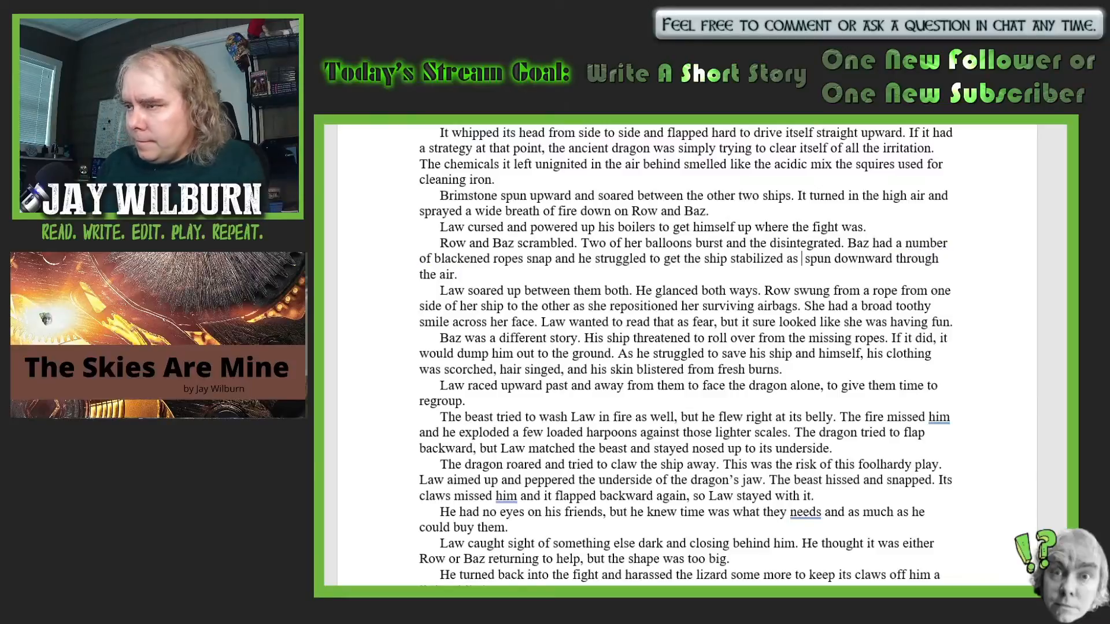
type("it")
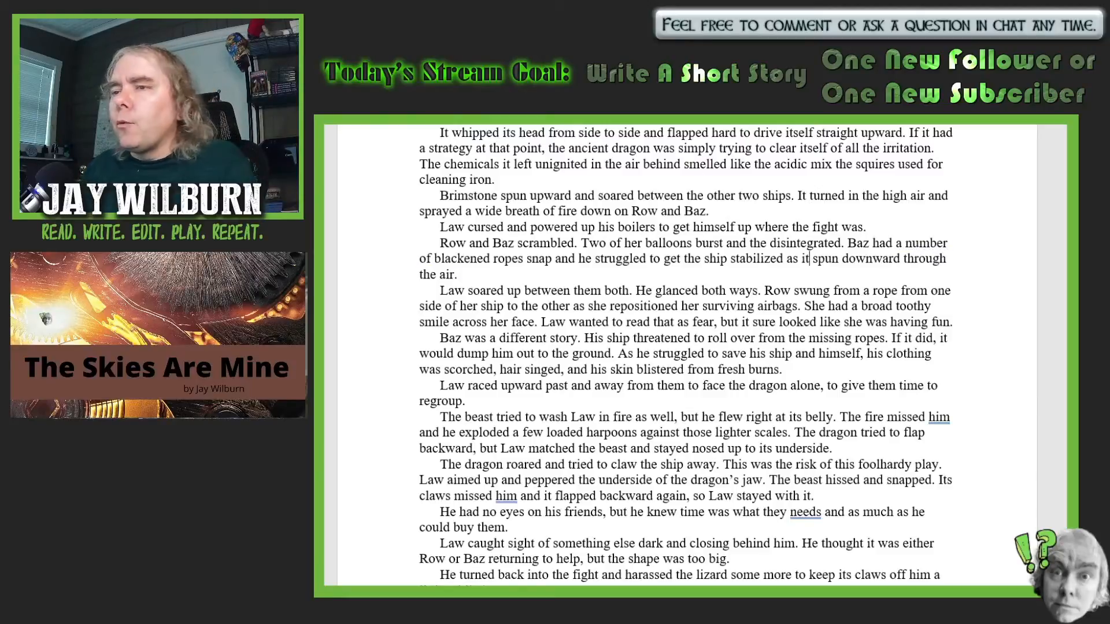
- Insert a comma after "Law raced upward" in the sentence about facing the dragon alone
scroll(981, 295, "down", 2)
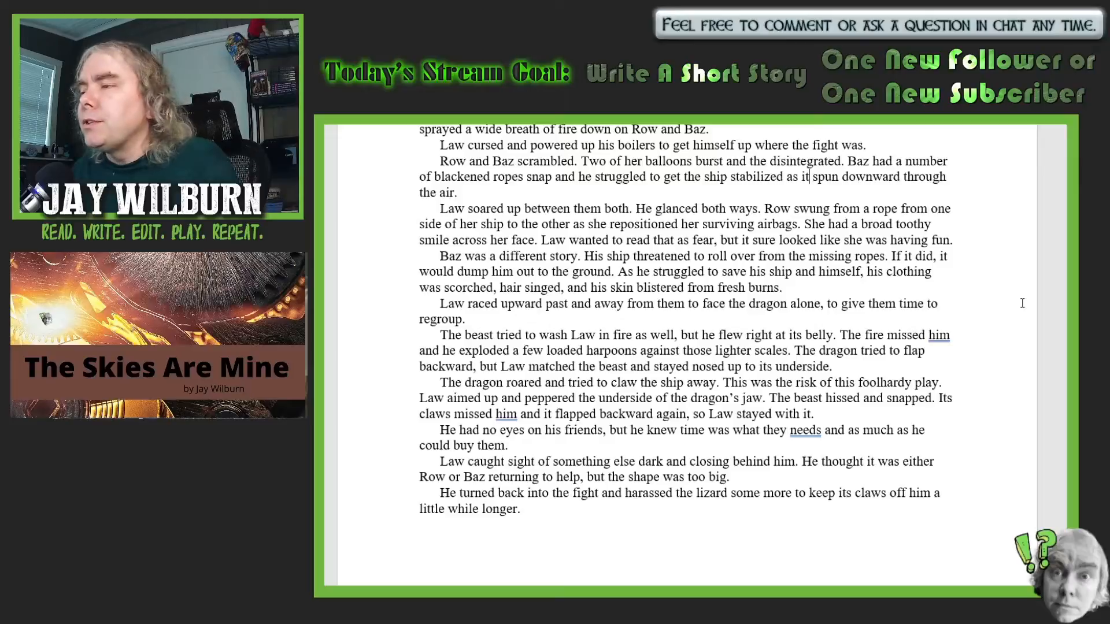
scroll(971, 341, "down", 3)
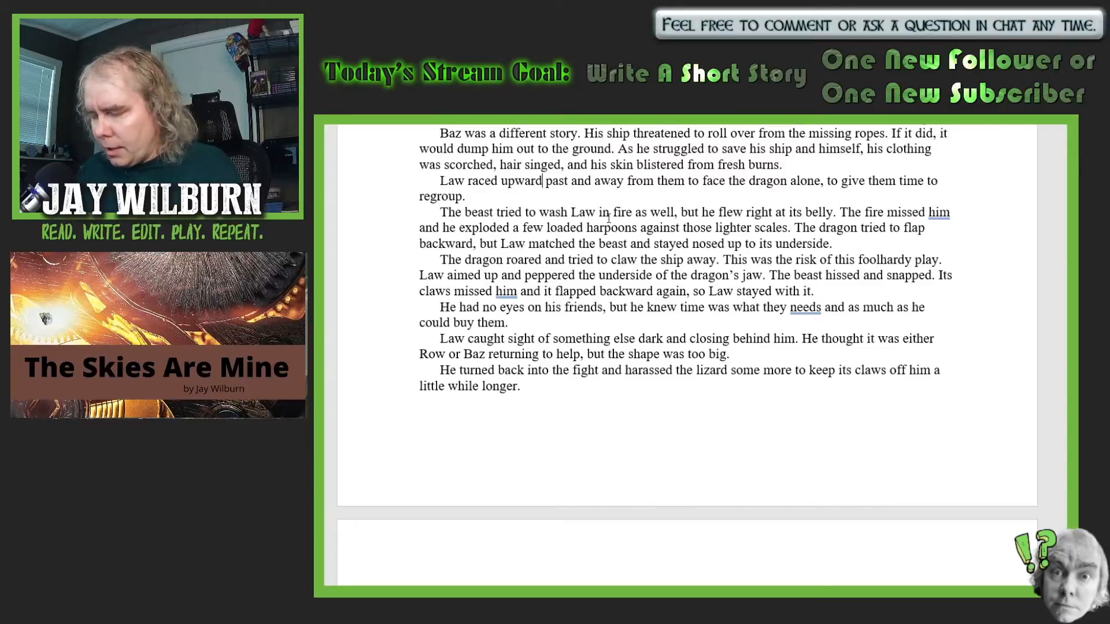
type(",")
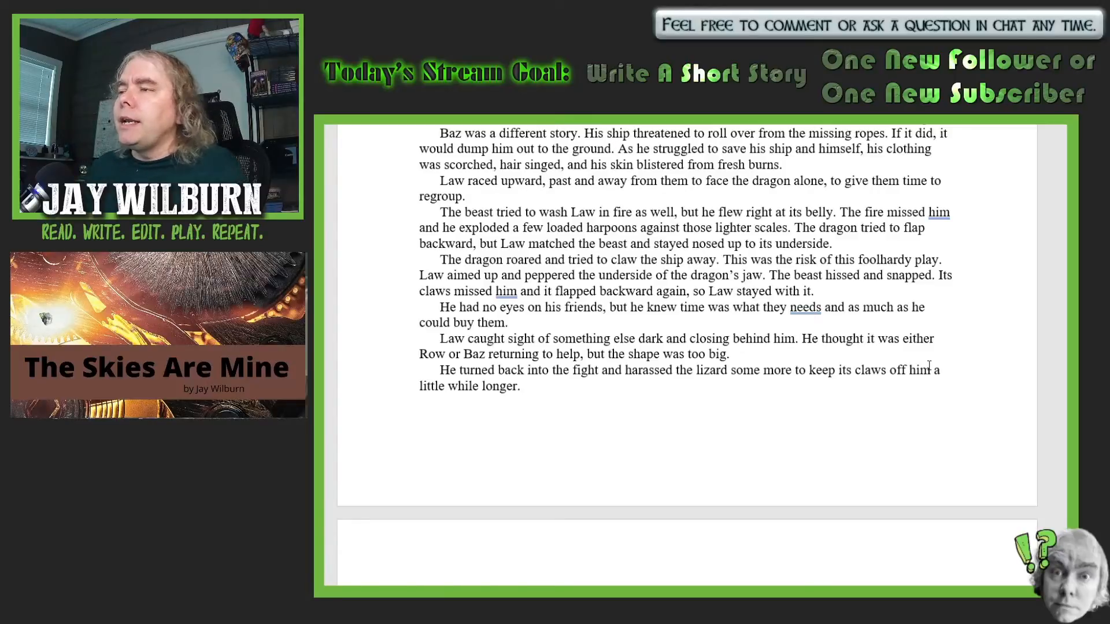
- Add a paragraph after "so Law stayed with it" reading "The monster growled out a series of complex noises that sounded all the world like language"
scroll(852, 360, "down", 1)
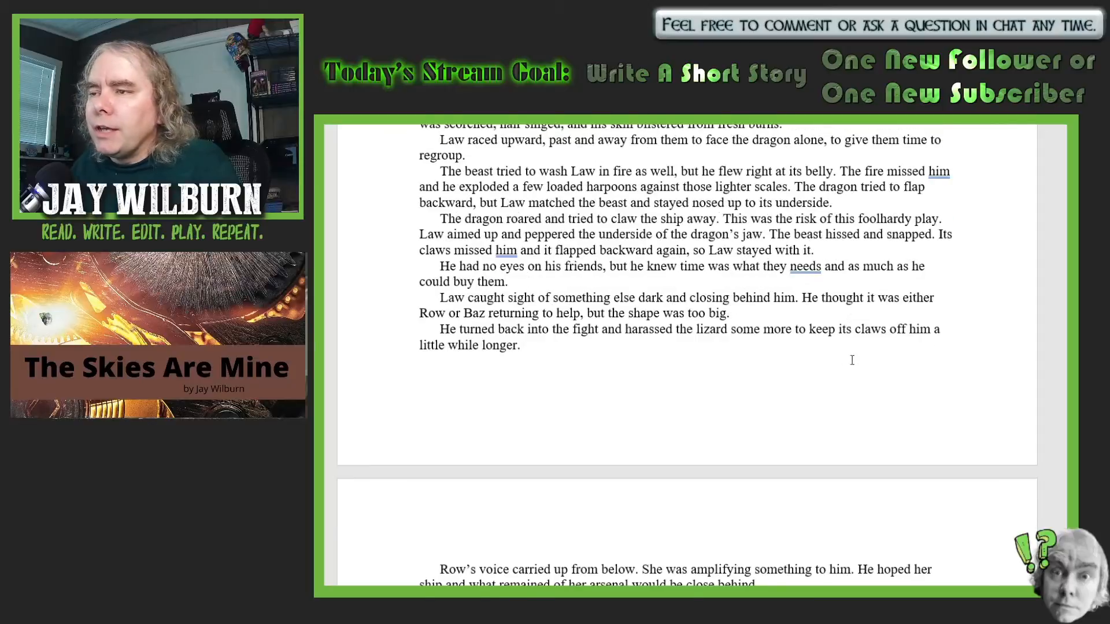
scroll(852, 360, "up", 1)
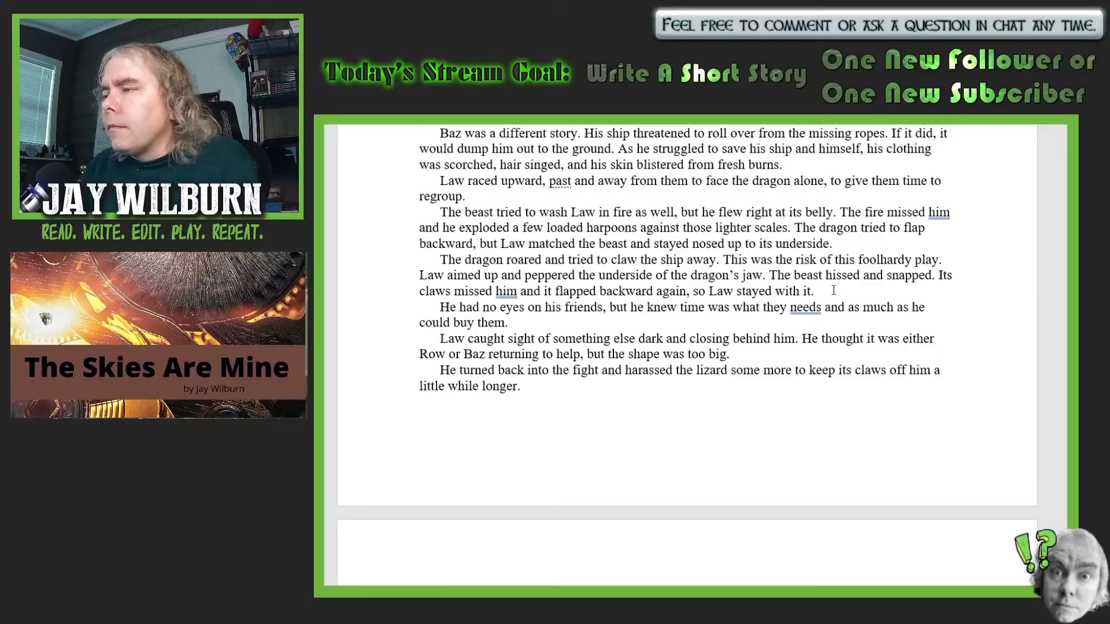
key("Return")
type("The ")
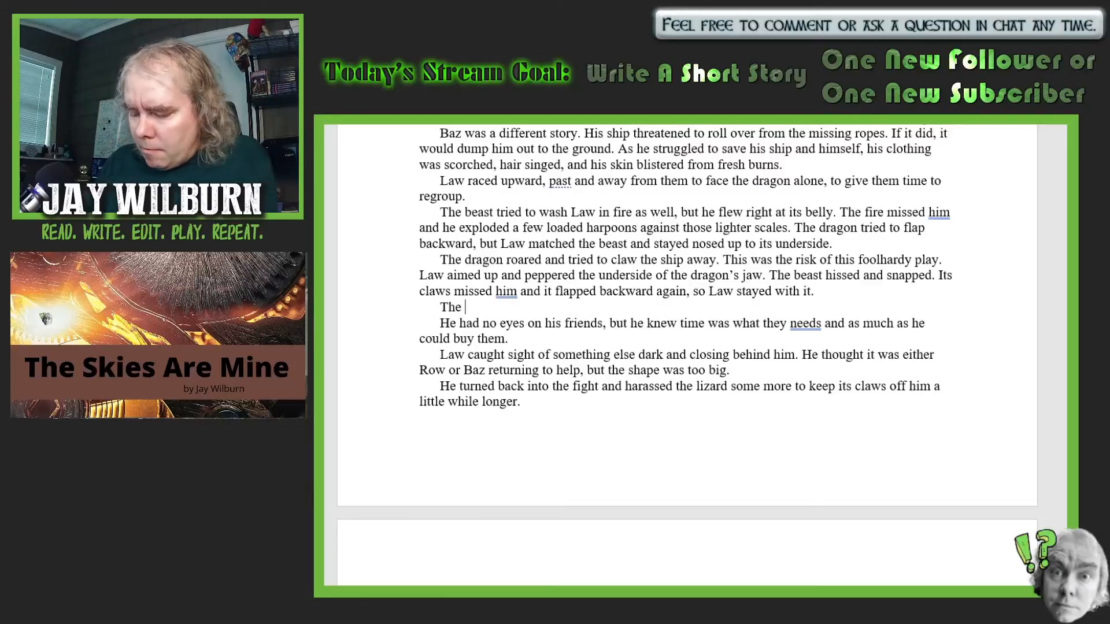
type("monster ")
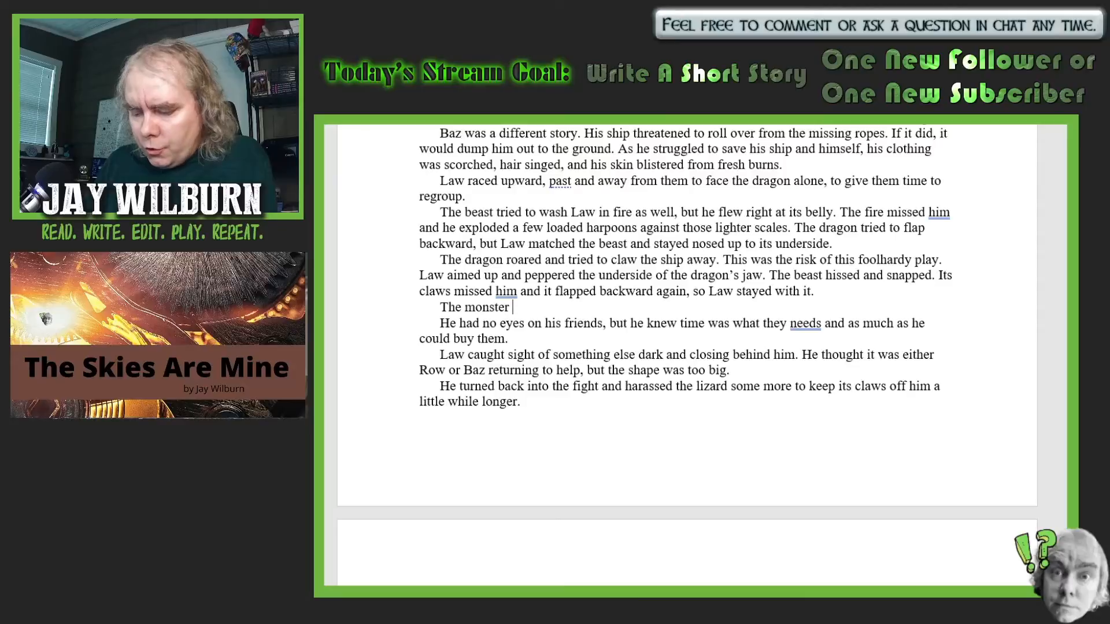
type("growle")
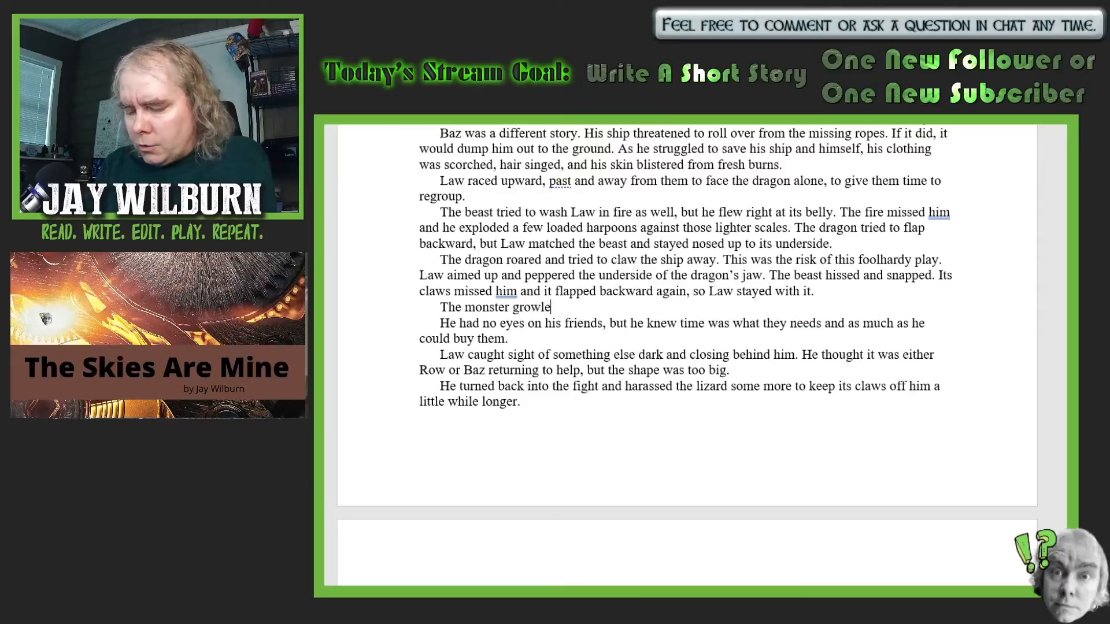
type("d out ")
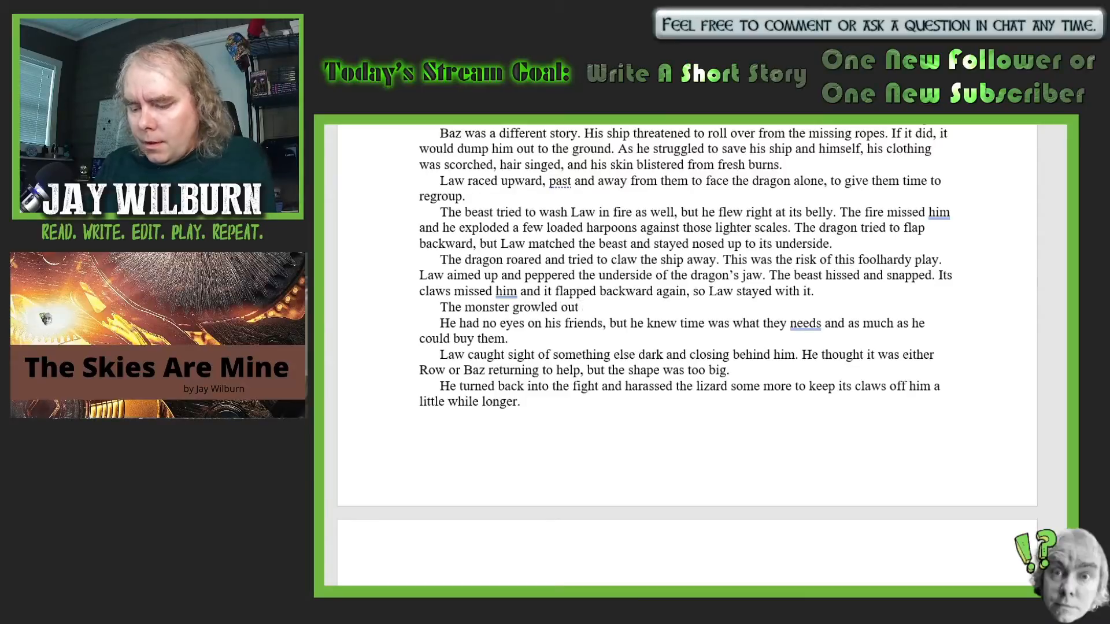
type("a series ")
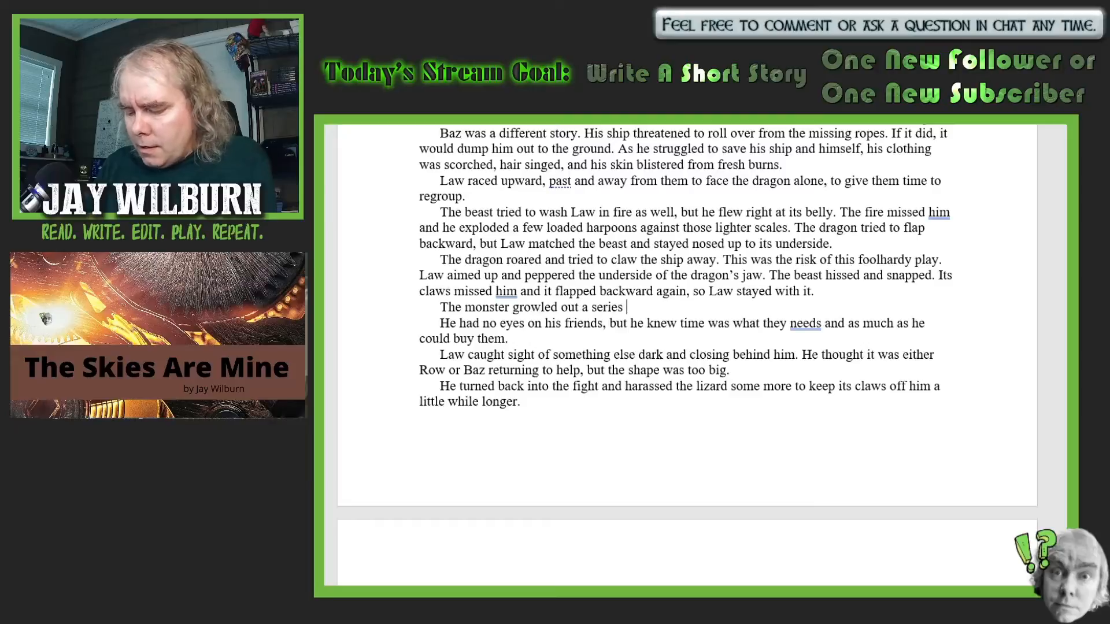
type("of compl")
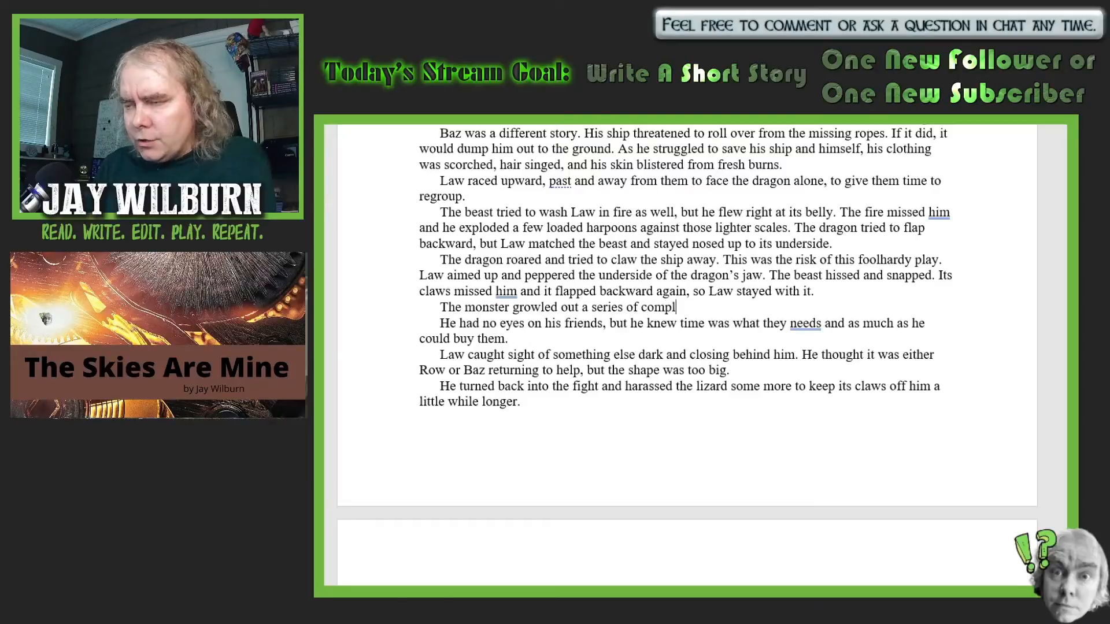
type("ex no")
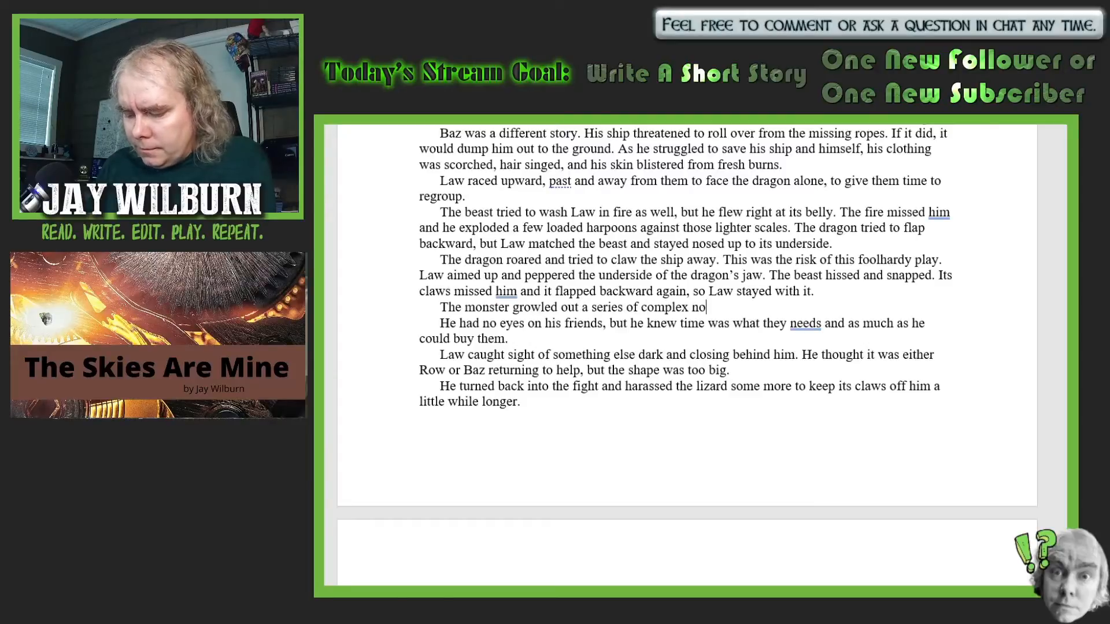
type("ises th")
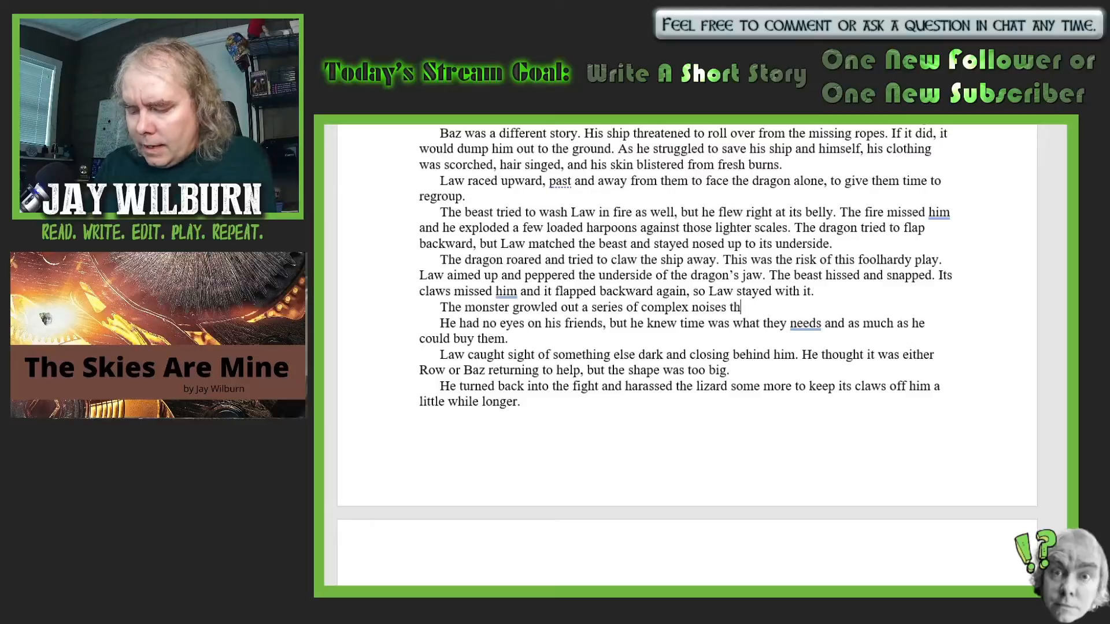
type("at so")
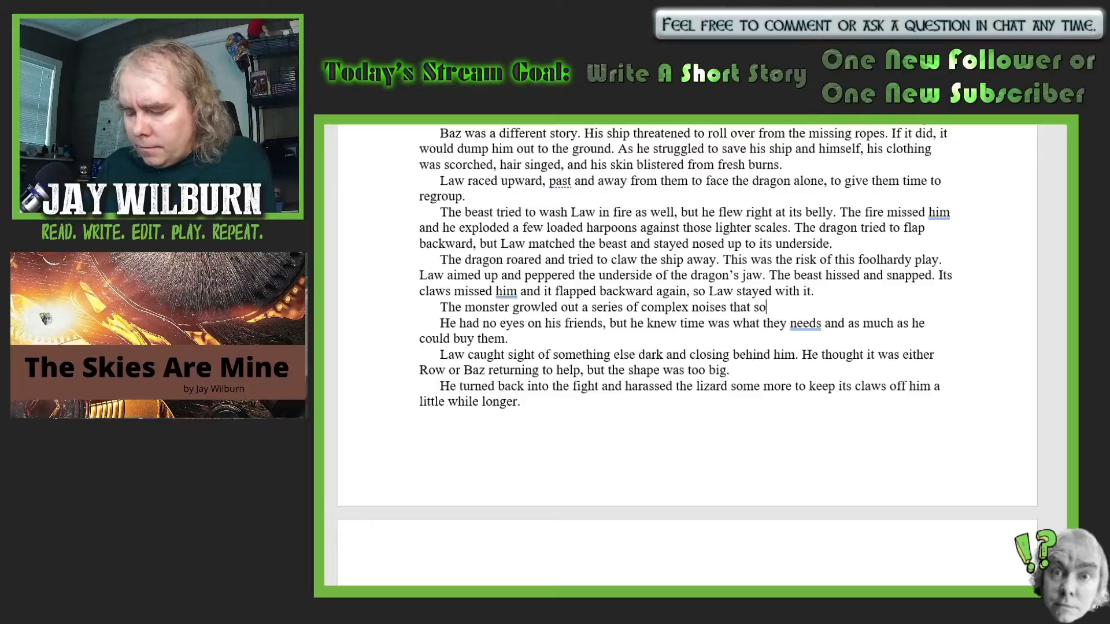
type("unded all ")
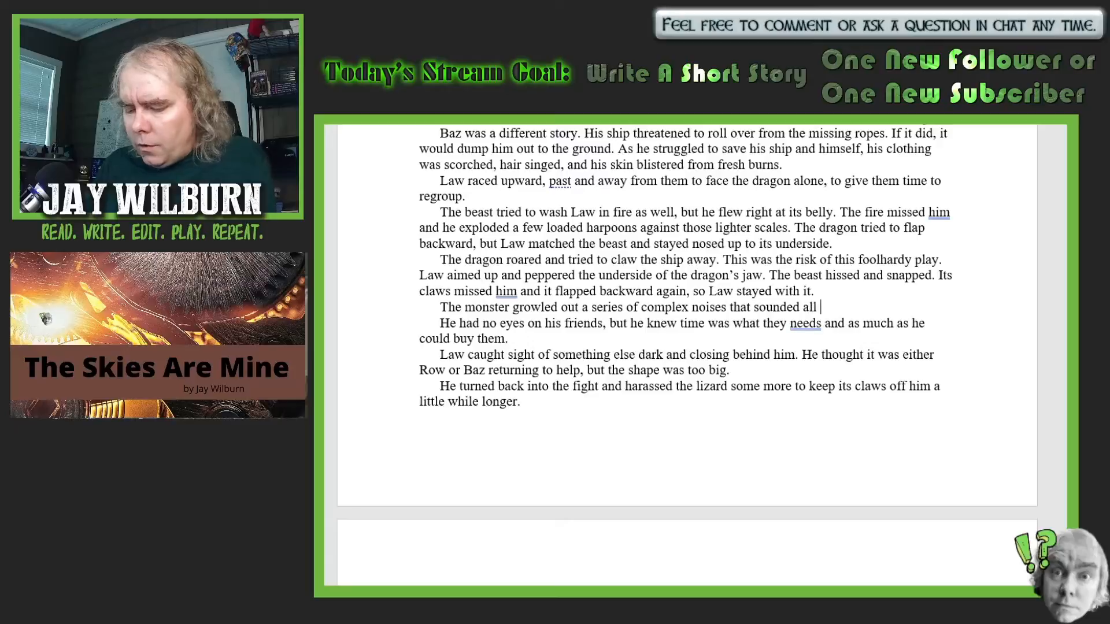
type("the worl")
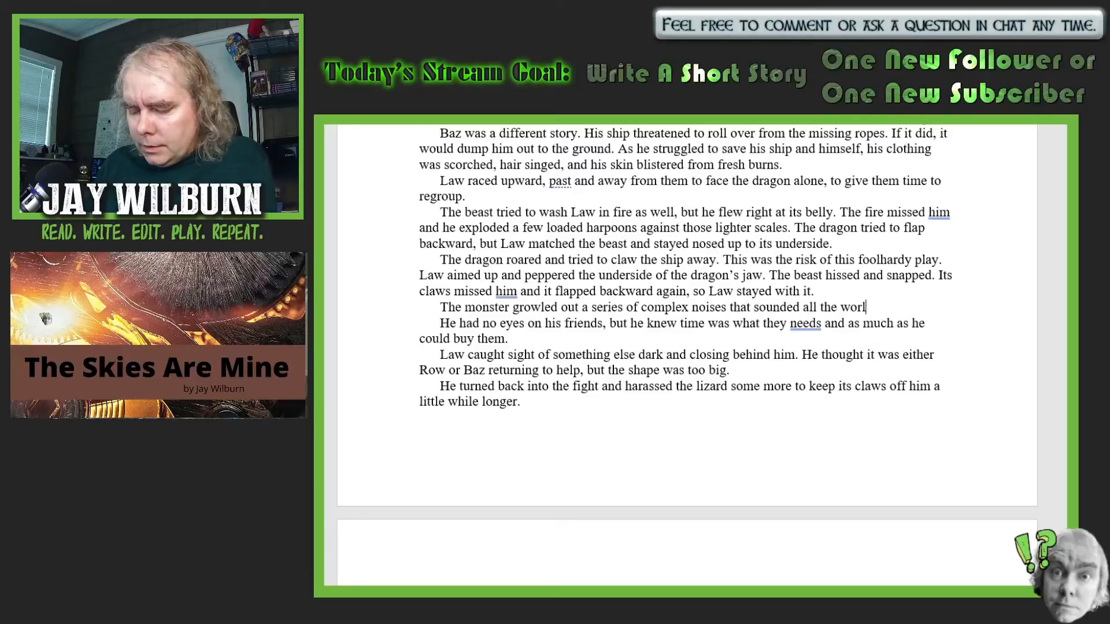
type("d like language")
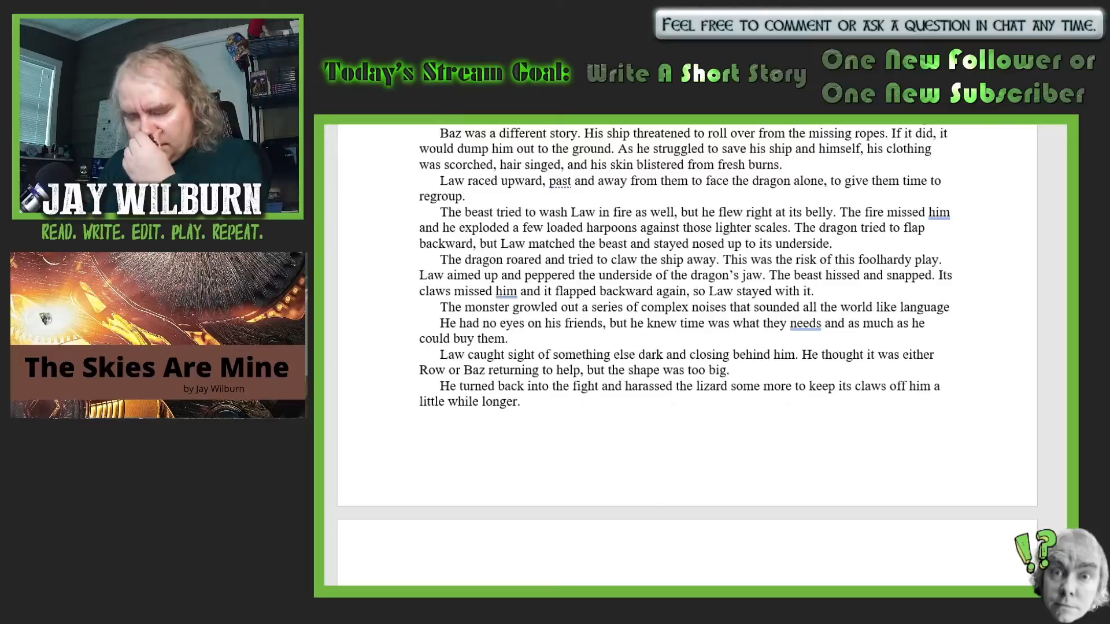
type(". All ")
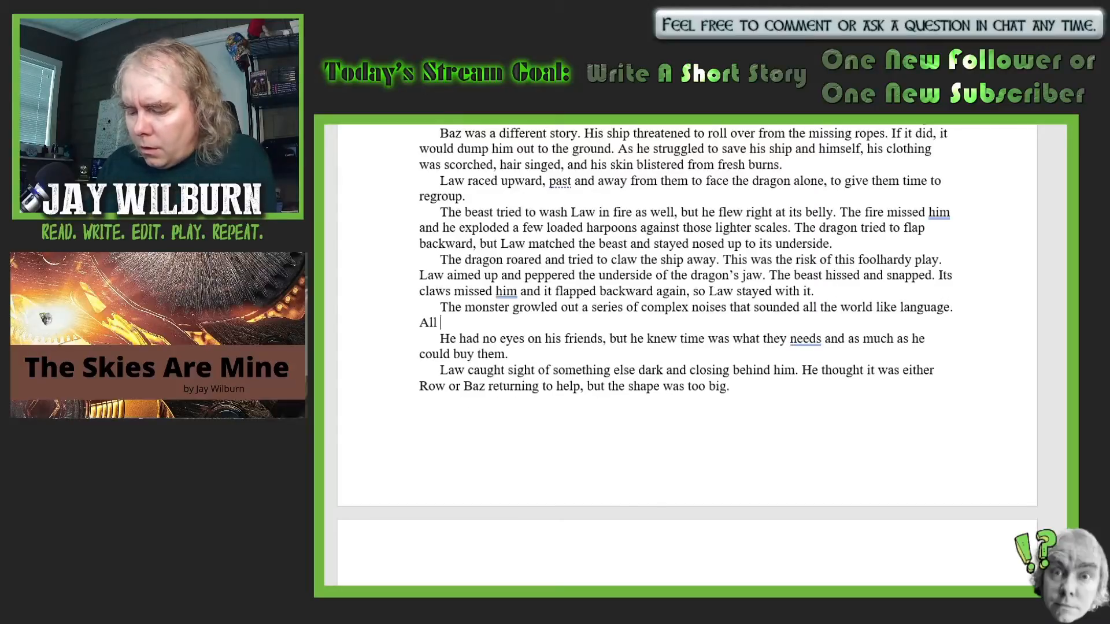
type("men w")
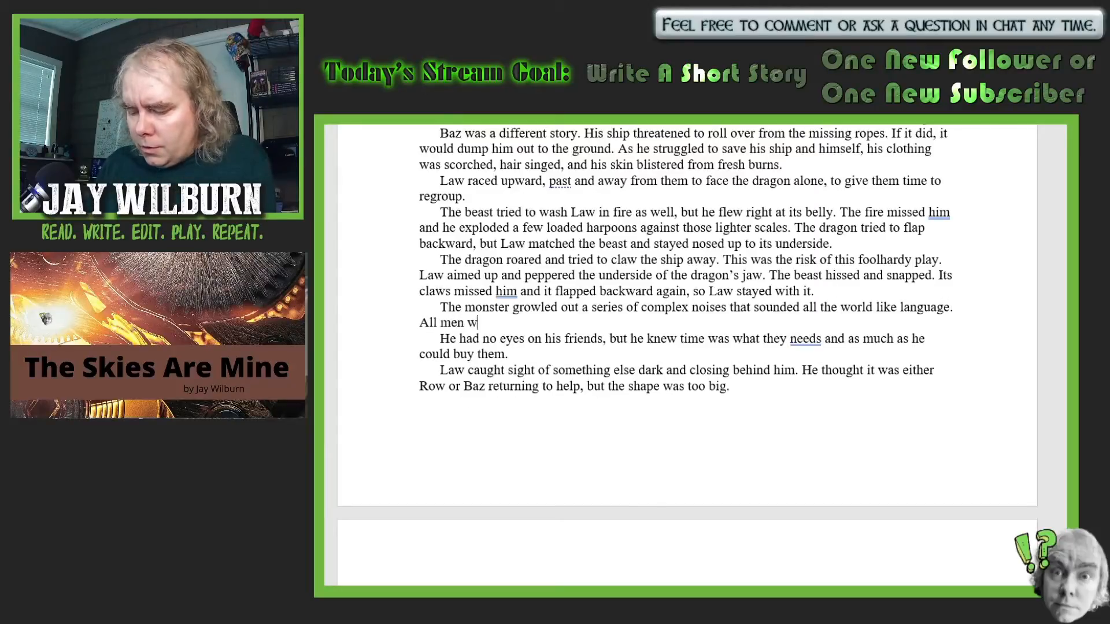
type("ho kne")
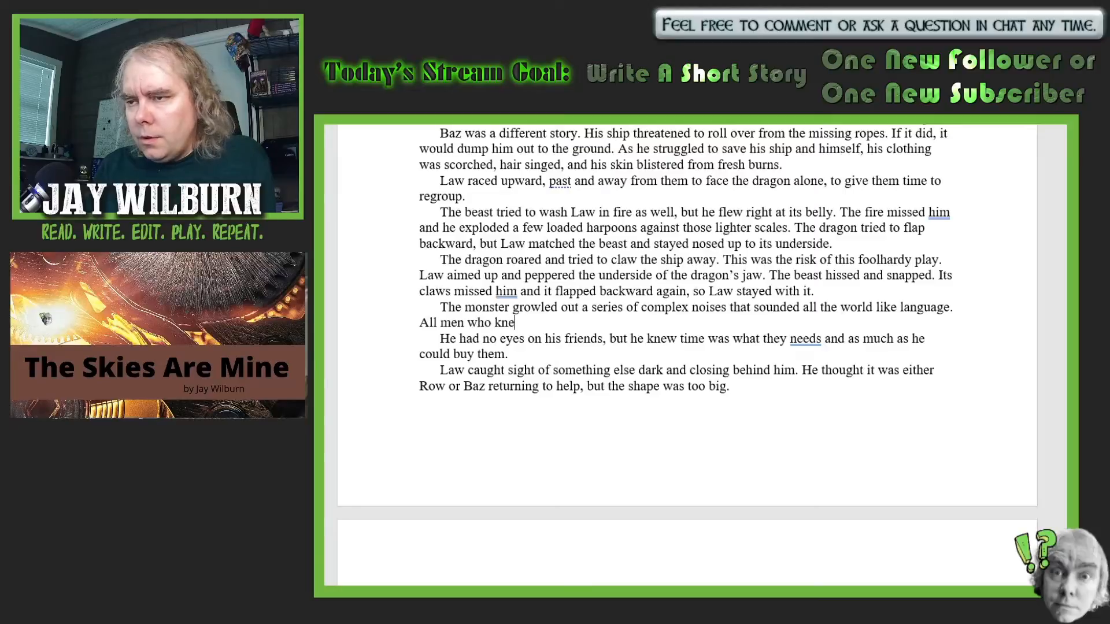
type("w the lan")
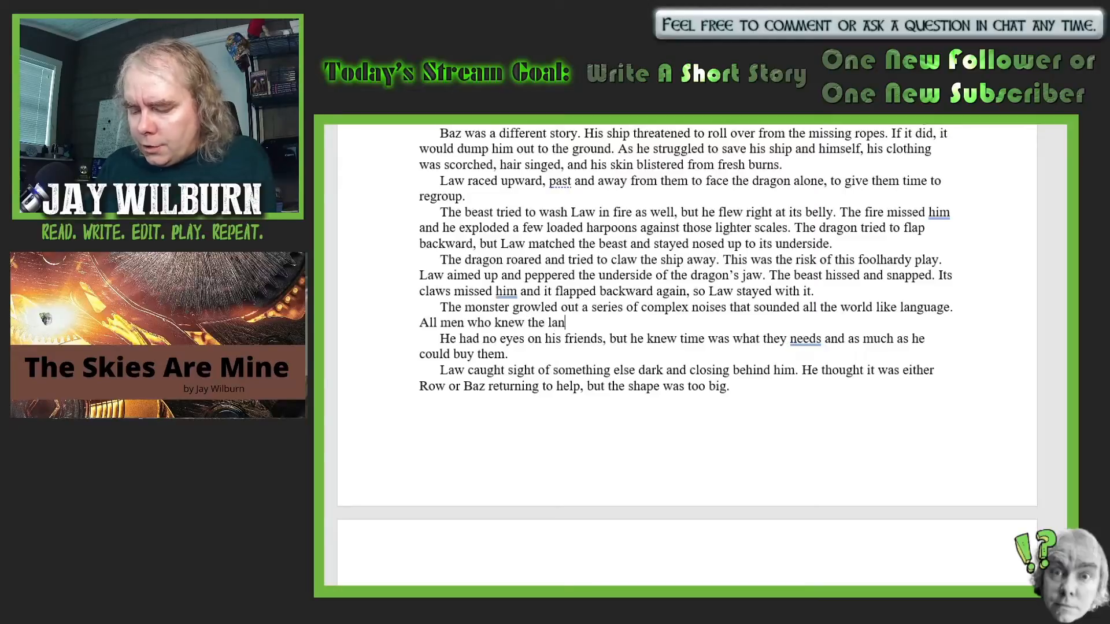
type("guages o")
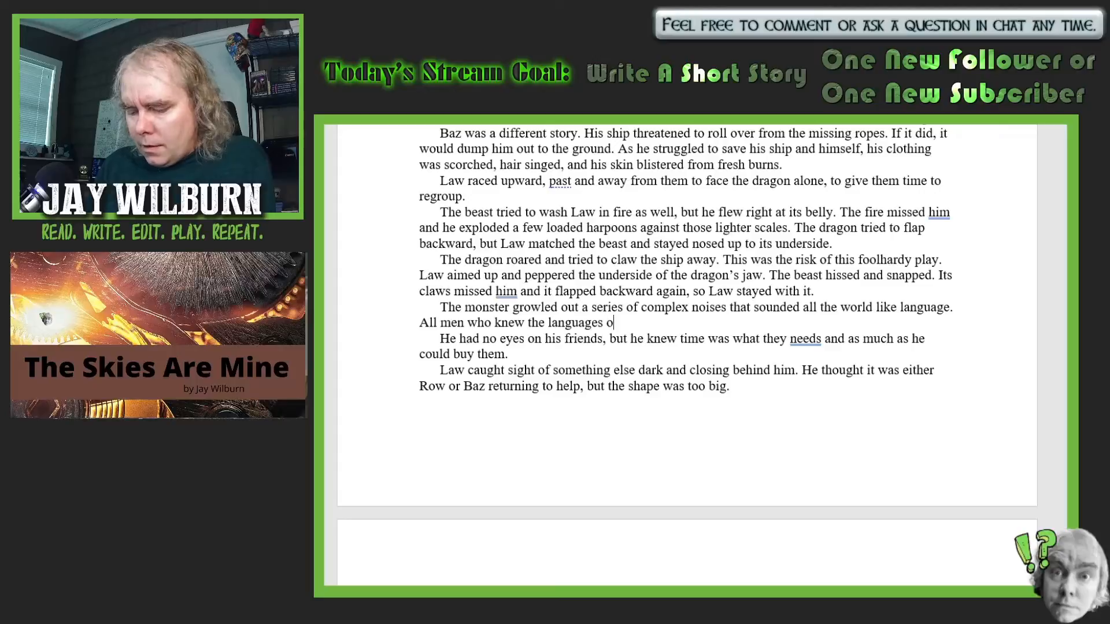
type("f dragons")
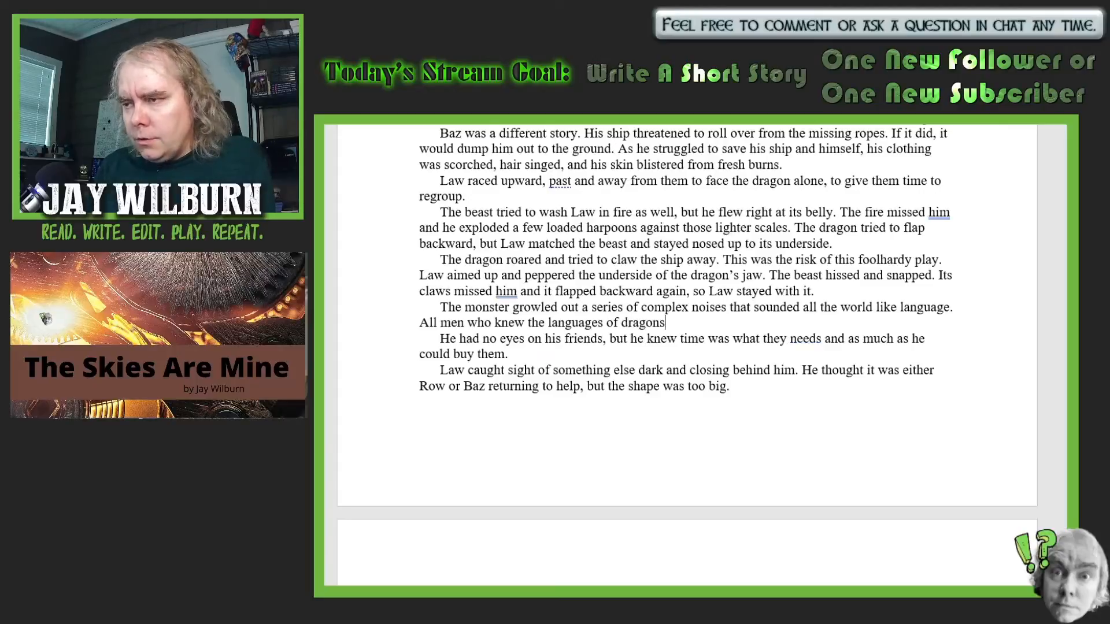
type(" were lon")
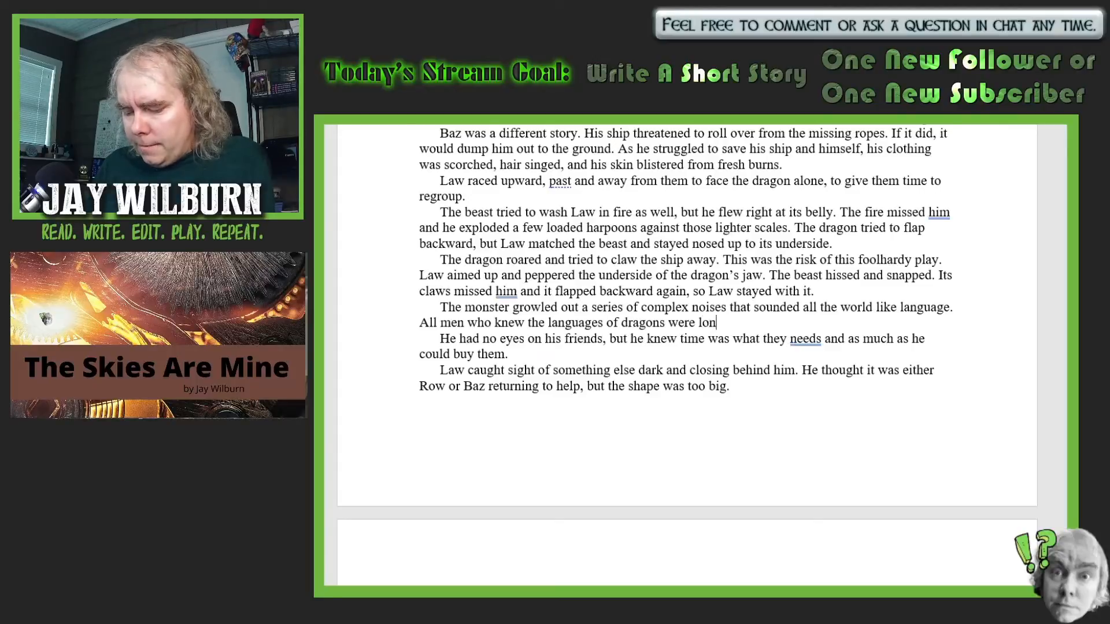
type("g dead.")
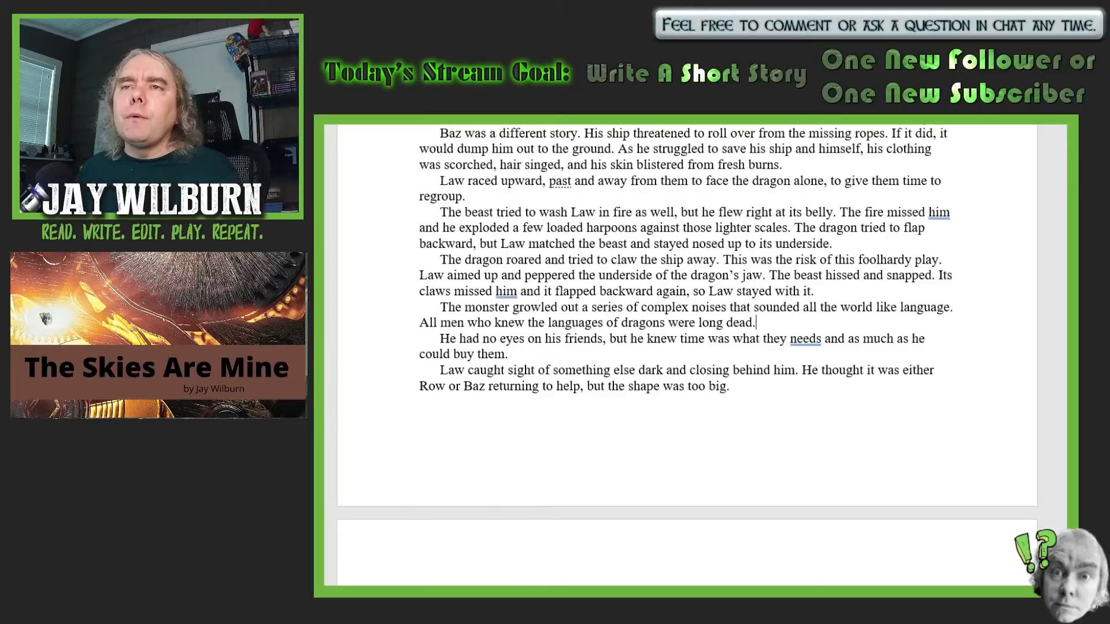
- Insert "for" before "all the world like language" and "though" after "long dead" in the new monster paragraph
scroll(688, 354, "down", 2)
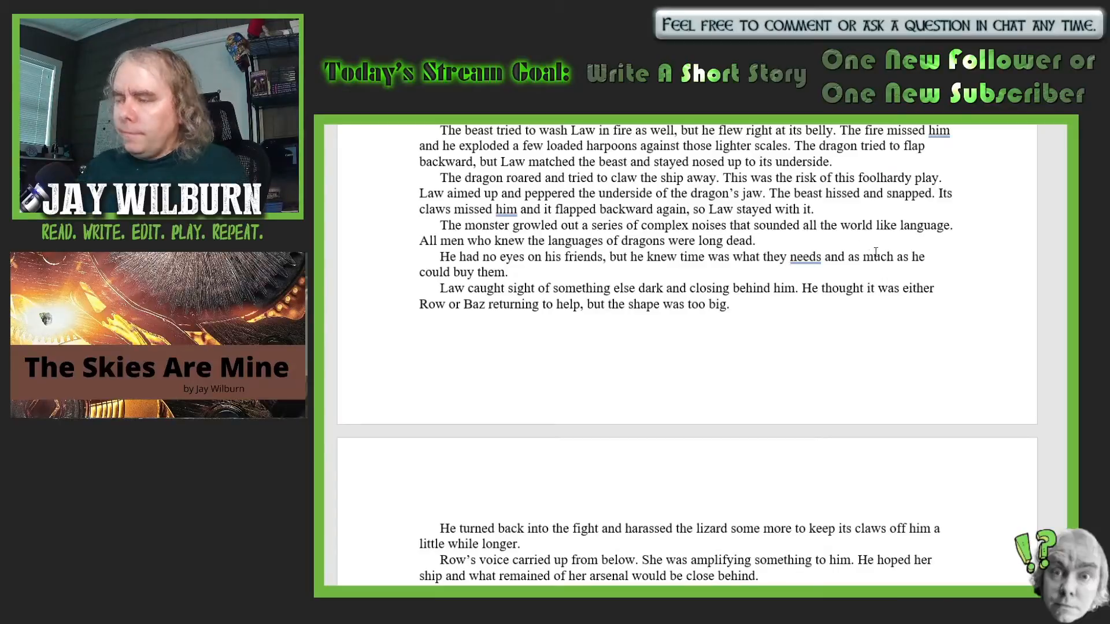
type("for")
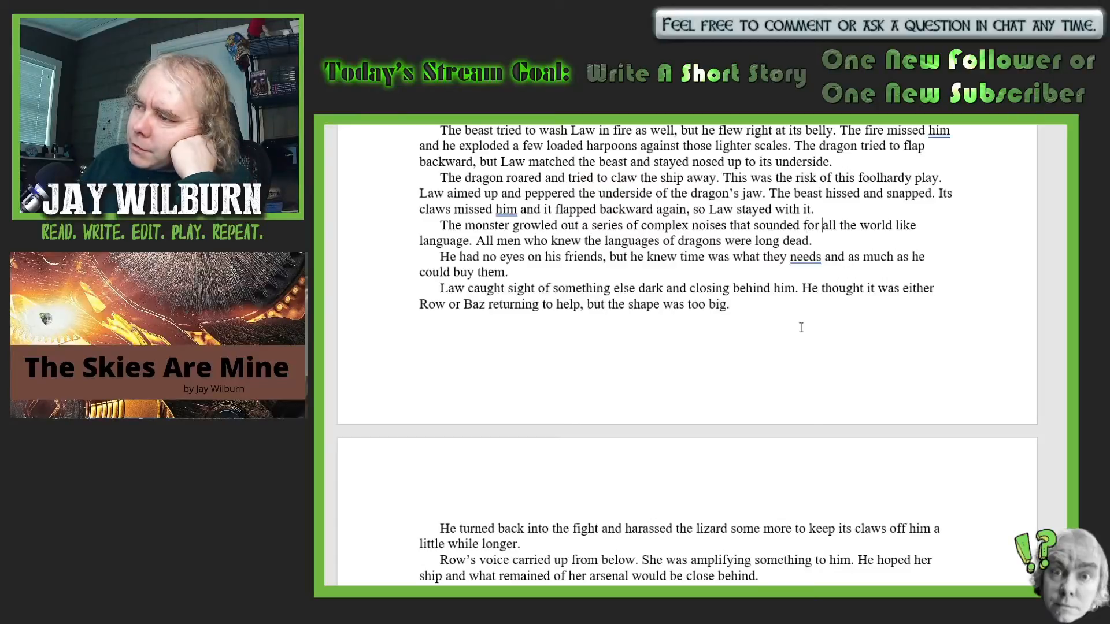
left_click(810, 241)
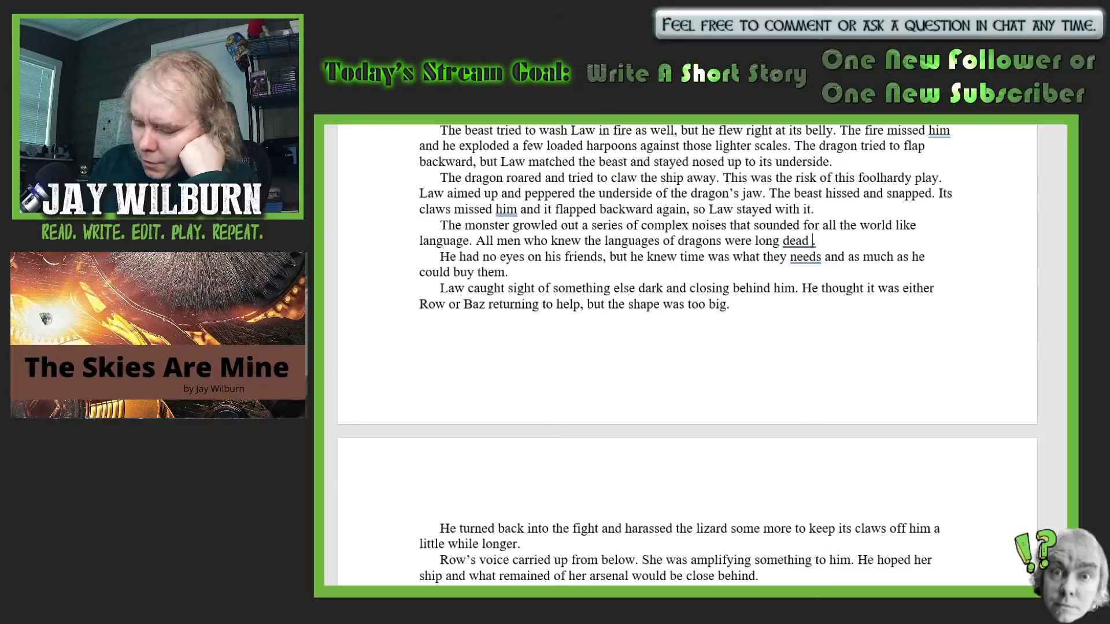
type("though")
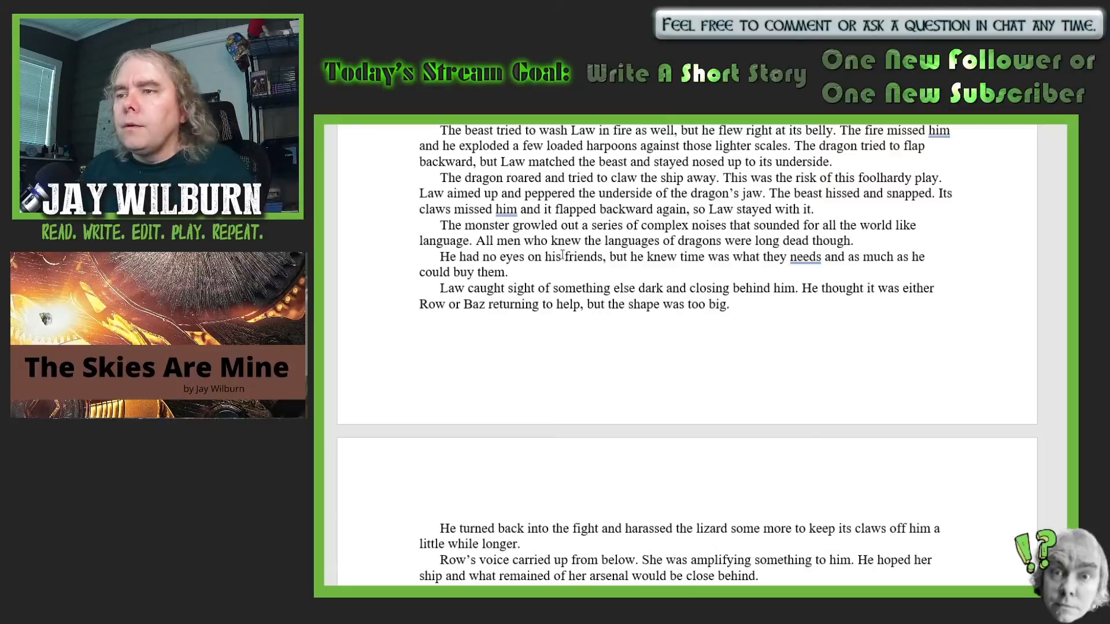
- Replace "He" with "Law" at the start of the sentence "had no eyes on his friends"
left_click(456, 258)
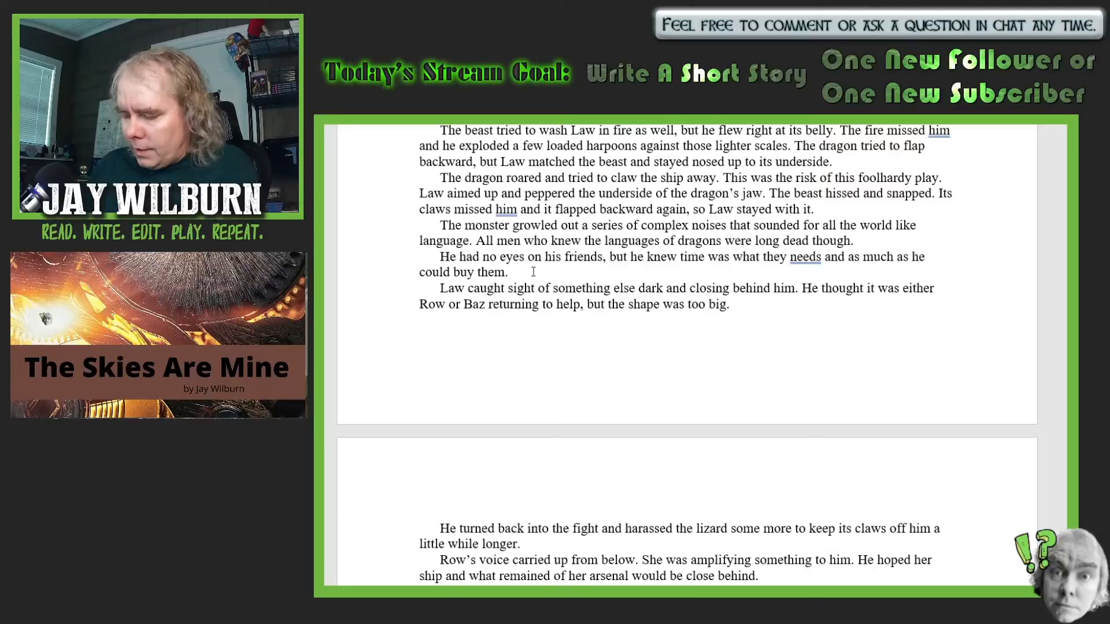
key("BackSpace")
key("BackSpace")
type("Law")
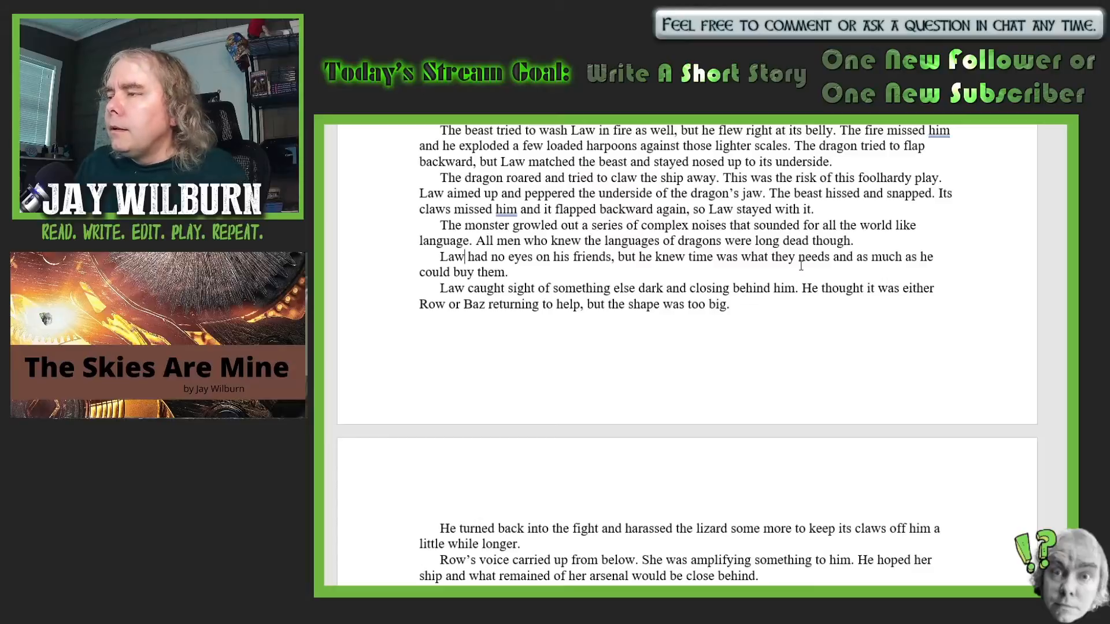
- Change "needs" to "needed" in "he knew time was what they needs"
left_click(828, 258)
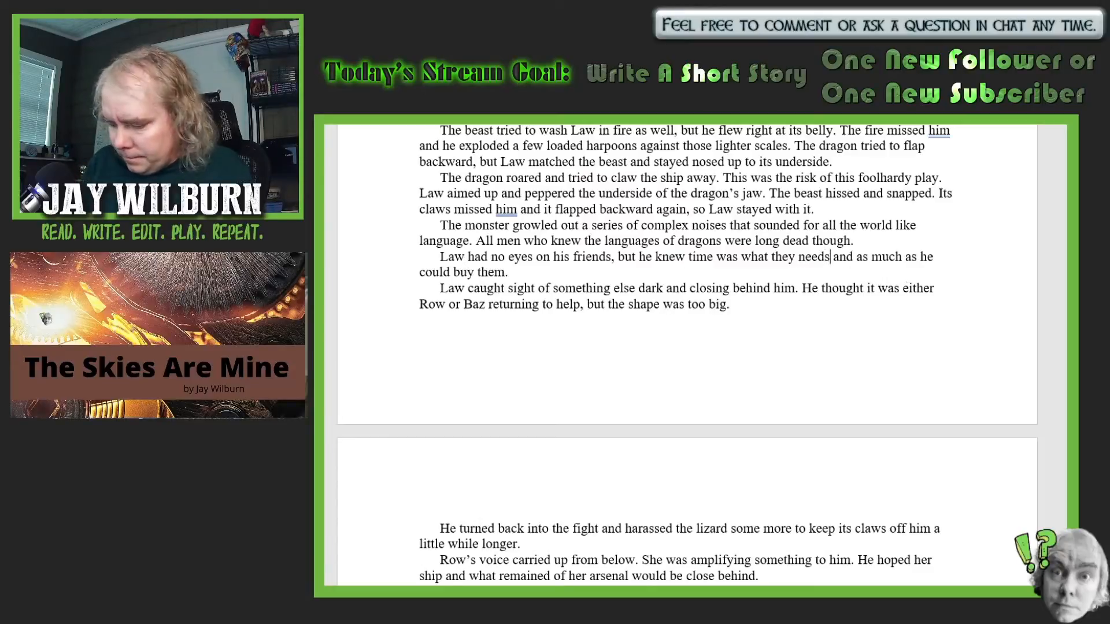
key("BackSpace")
type("ed")
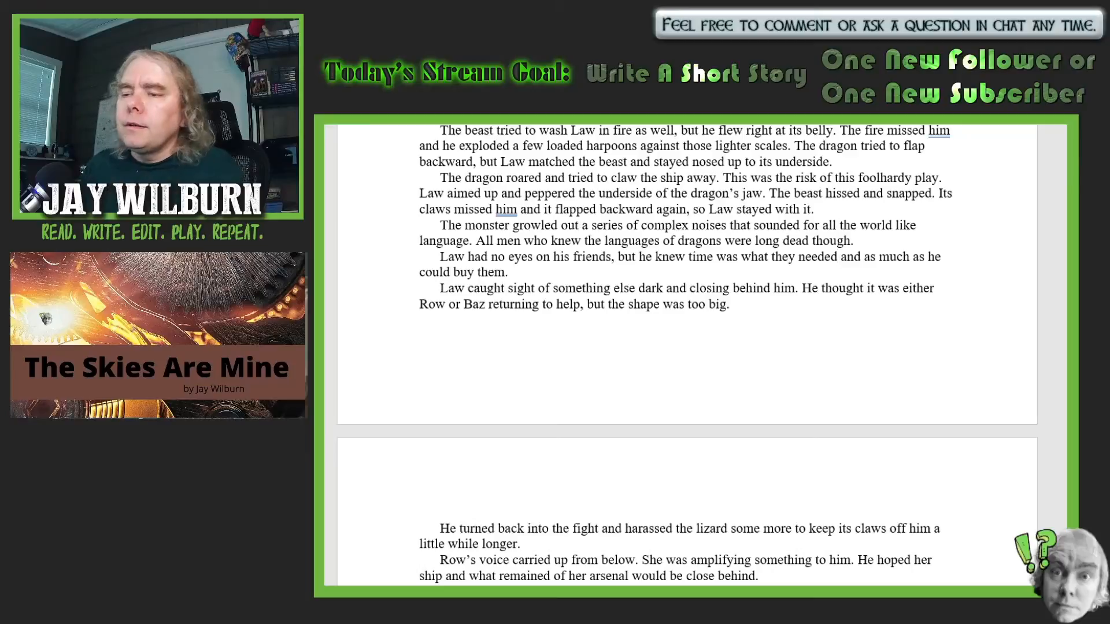
- Replace "Law" with "He" before "caught sight of something else dark and closing behind him"
left_click(467, 287)
key("BackSpace")
key("BackSpace")
key("BackSpace")
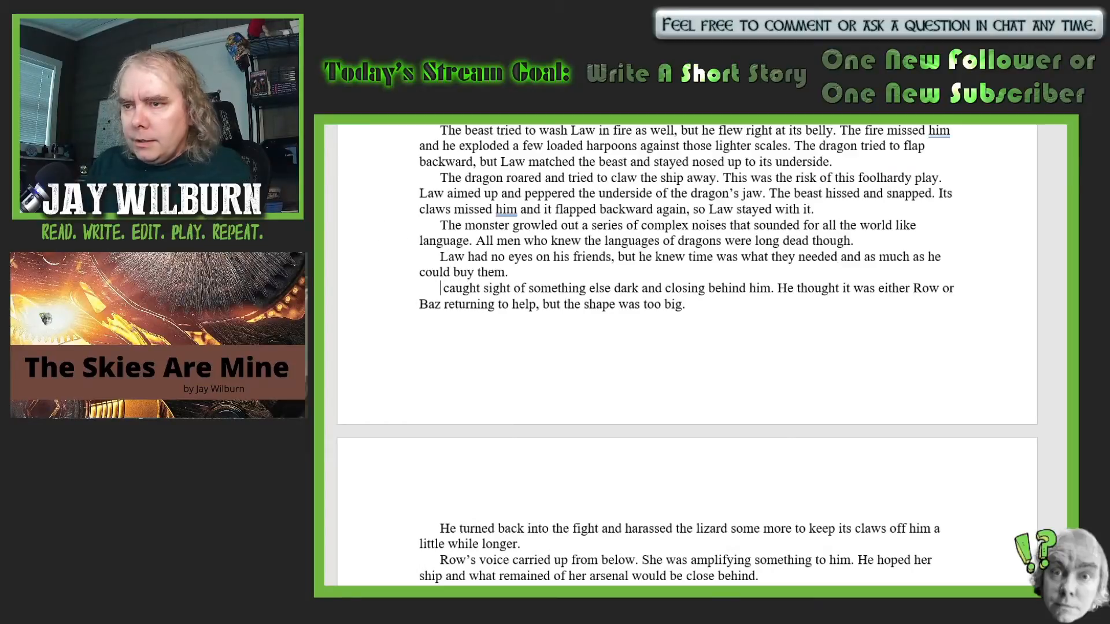
type("He")
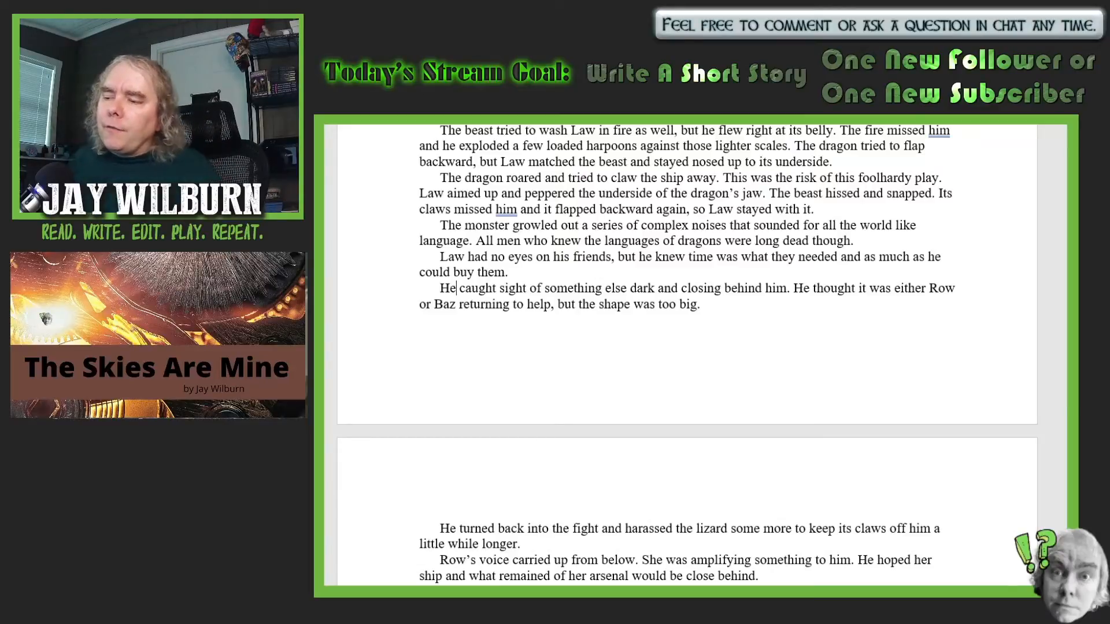
- Insert "own" after "their" in "They could barely hold their with the first one"
scroll(717, 336, "down", 5)
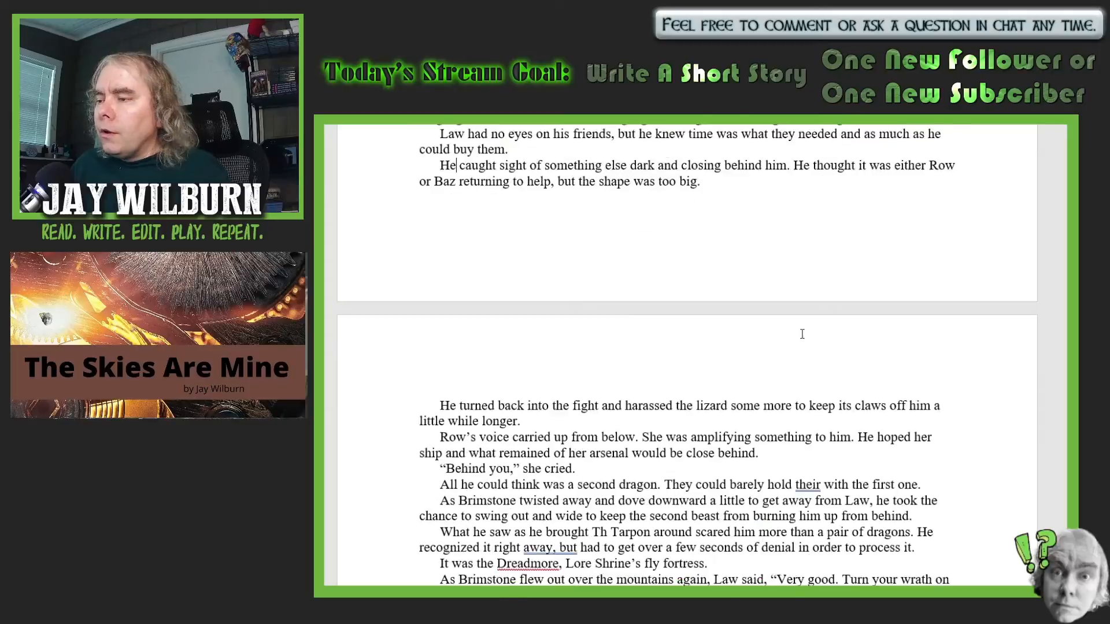
scroll(825, 352, "down", 3)
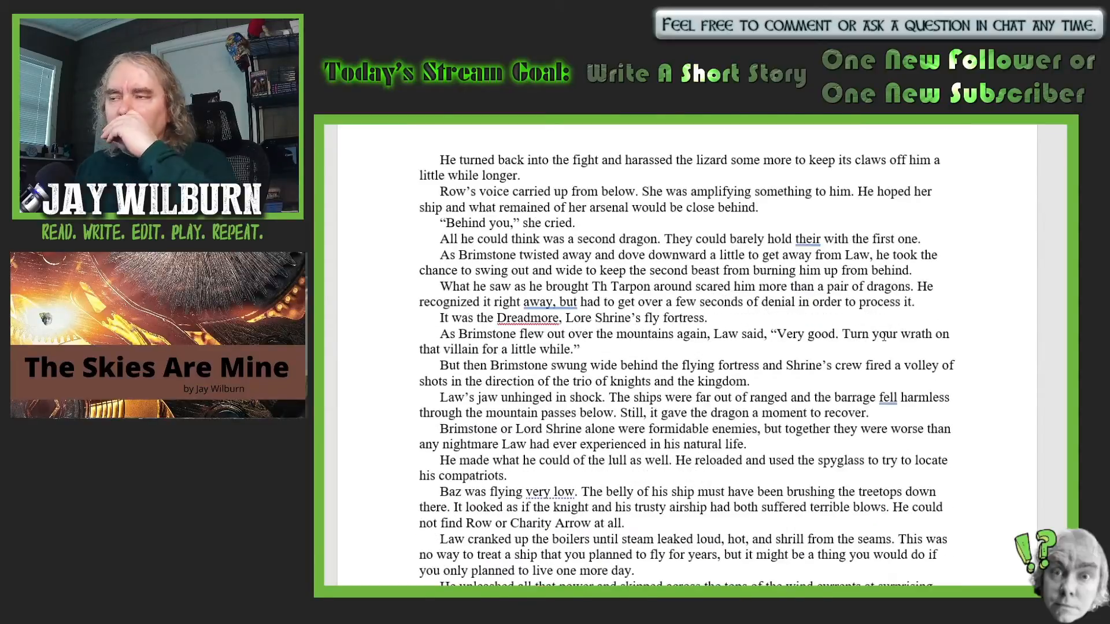
scroll(882, 335, "down", 1)
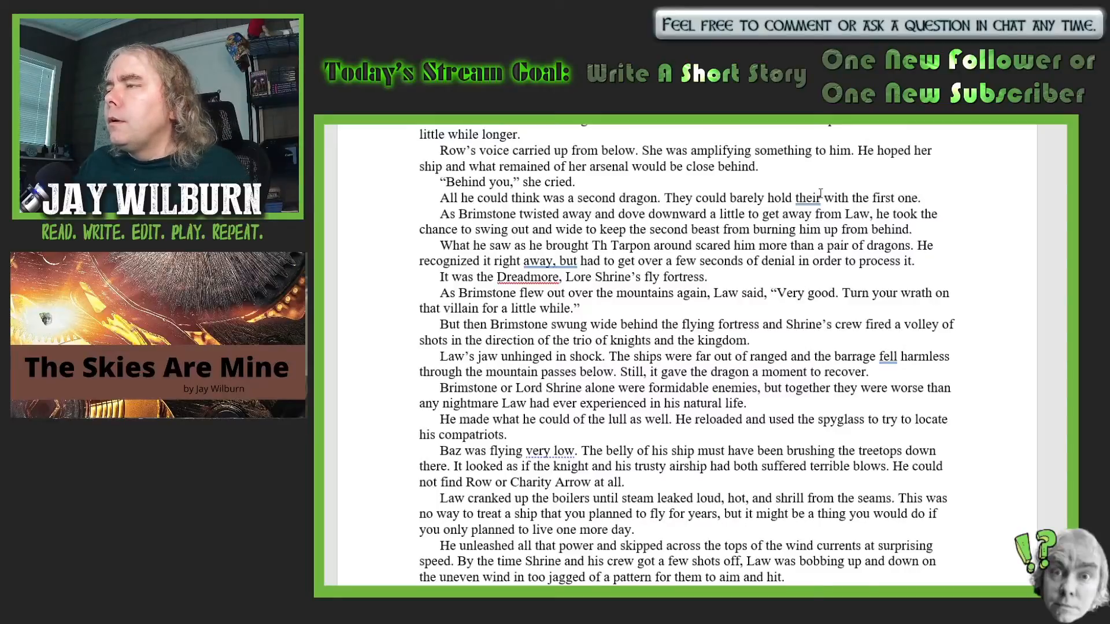
type("own")
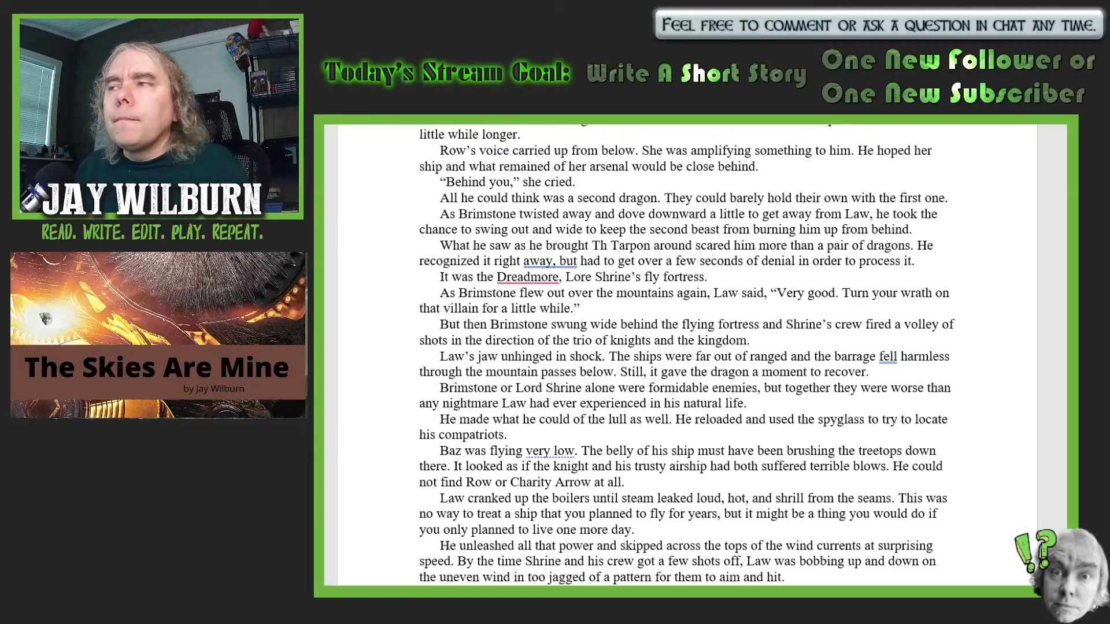
- In the sentence about Brimstone twisting away, replace "he" with "the knight" before "took the chance" and insert "his ship" after "swing"
scroll(1062, 395, "down", 1)
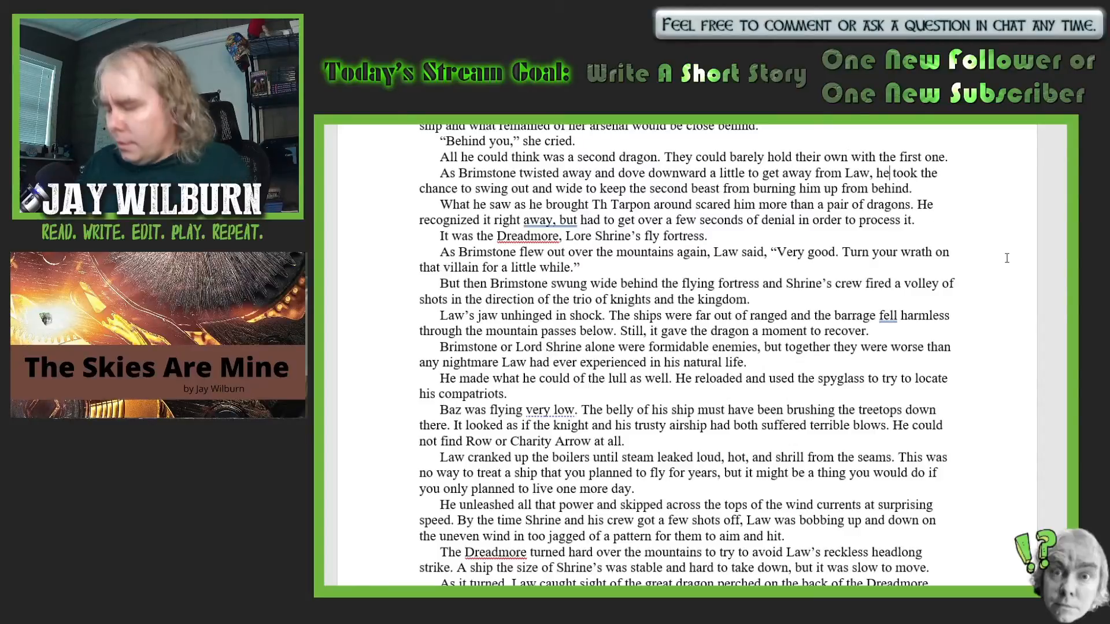
double_click(883, 173)
type("the knight")
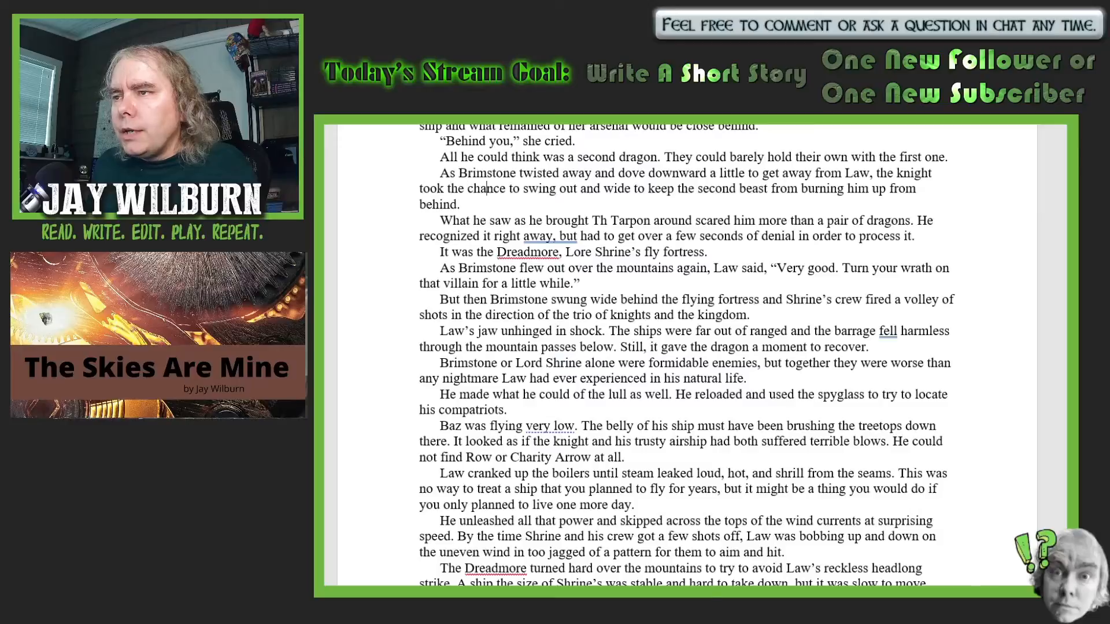
left_click(552, 188)
type("his")
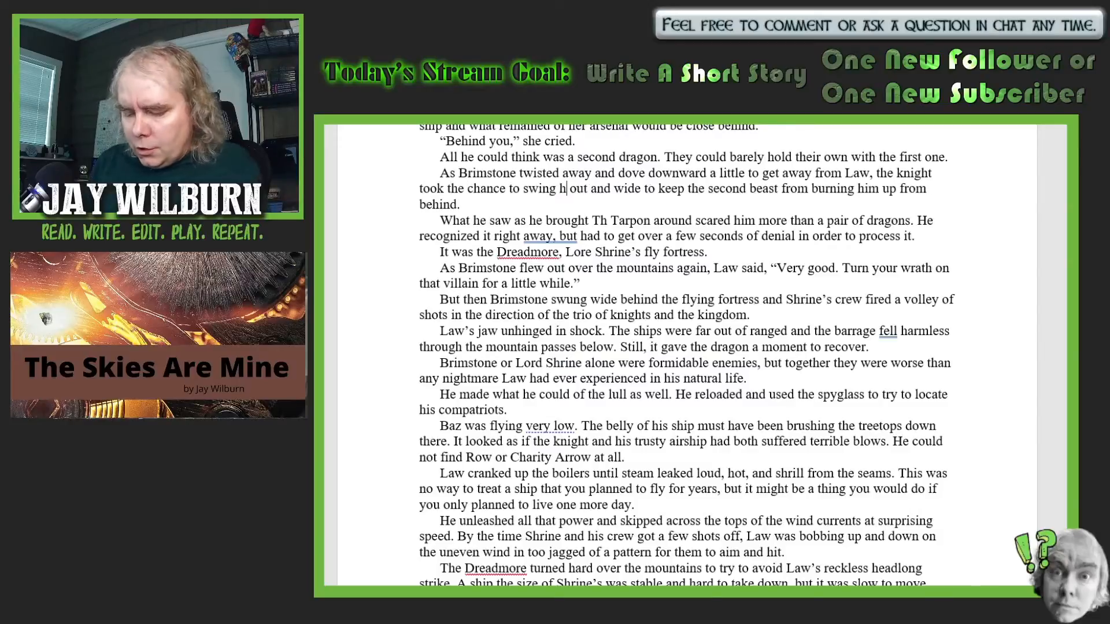
type(" ship")
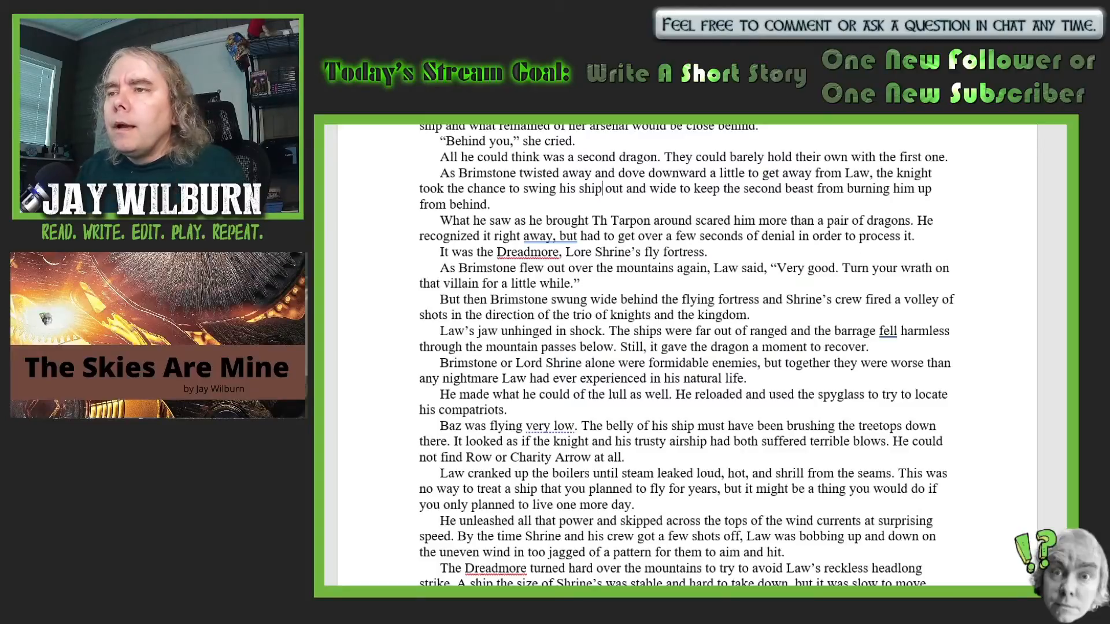
- Correct "Th Tarpon" to "The Tarpon" and add "would have" after "scared him more than a pair of dragons"
scroll(1048, 340, "down", 1)
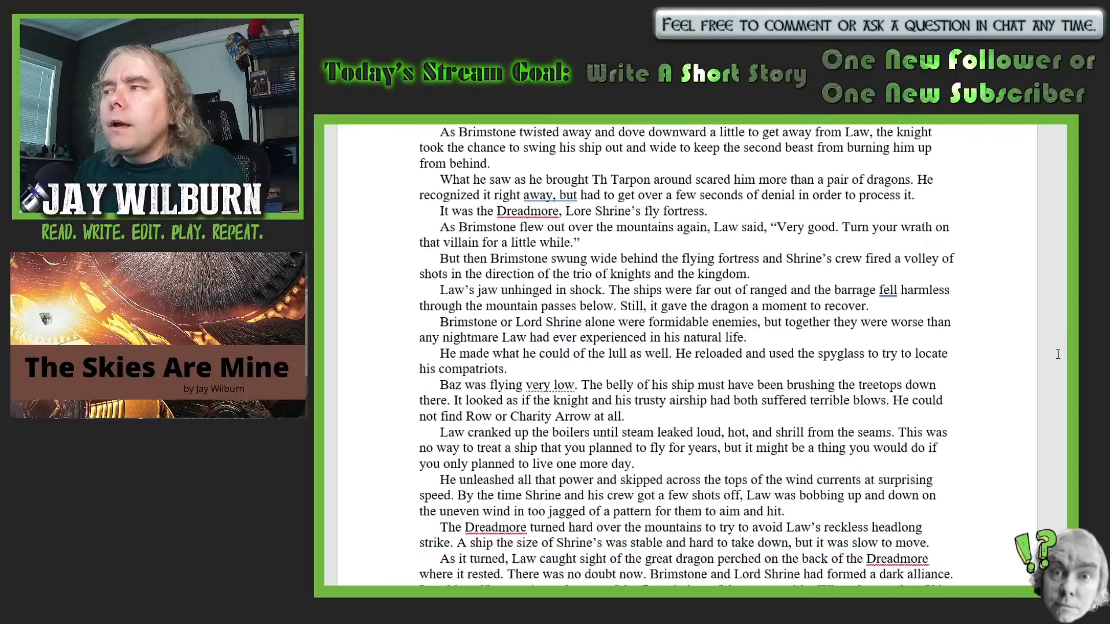
scroll(1058, 354, "down", 1)
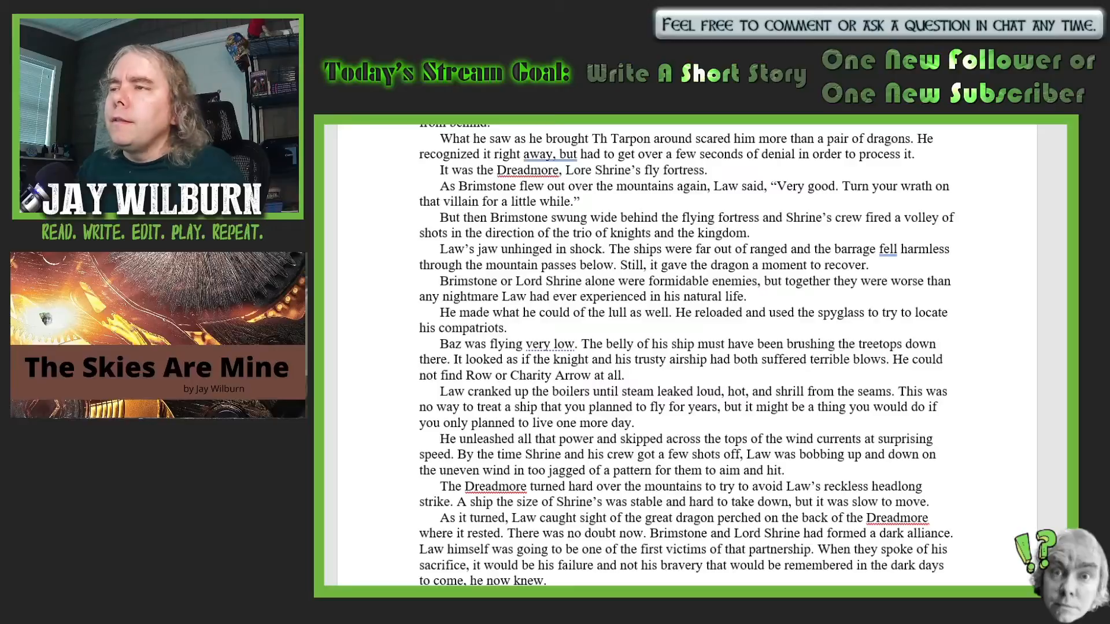
left_click(608, 139)
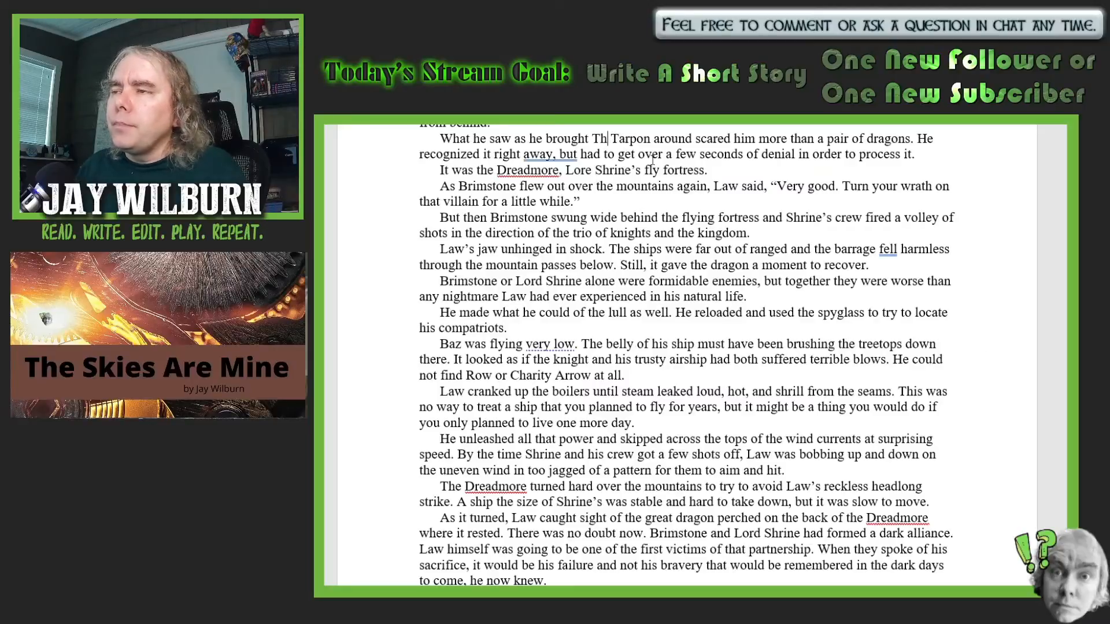
type("e")
left_click(720, 196)
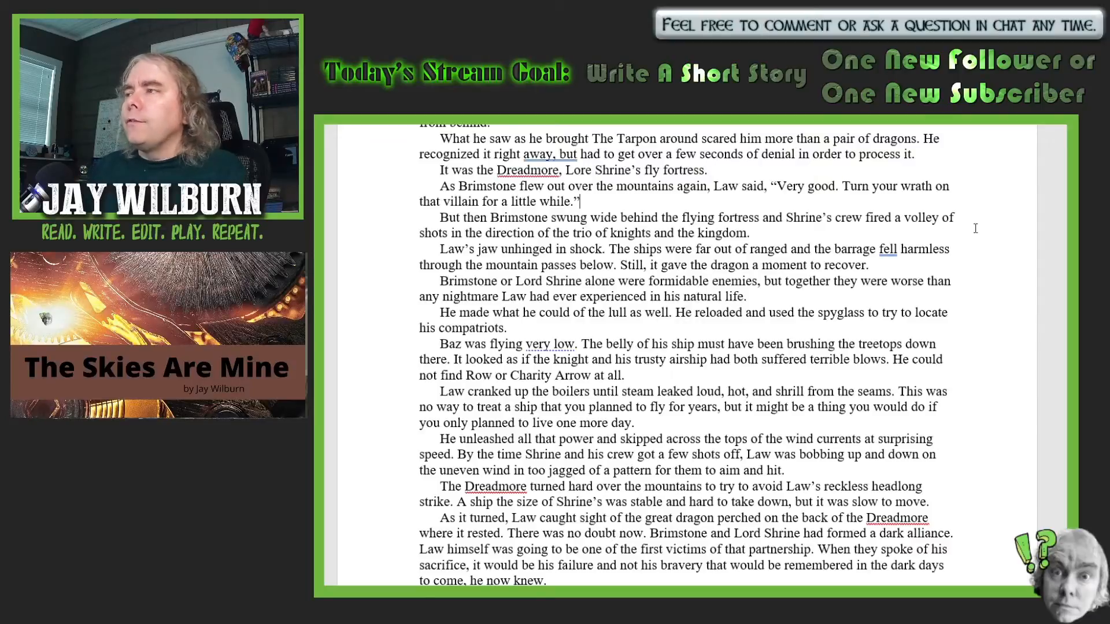
type("would h")
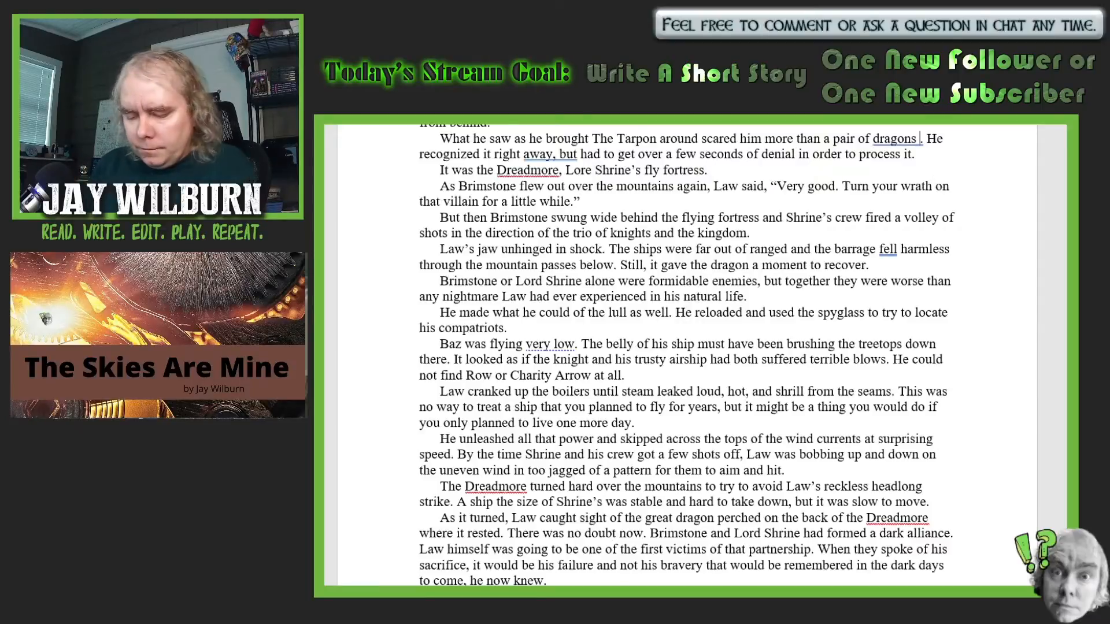
type("ave")
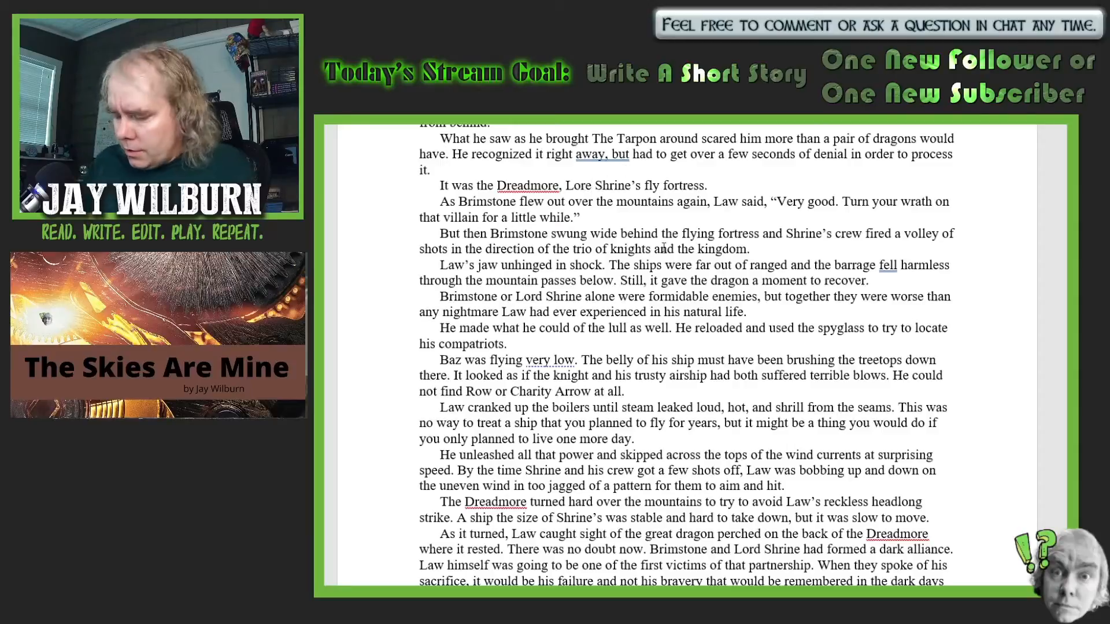
- In the sentence introducing the Dreadmore, change "Lore" to "Lord" and "fly fortress" to "flying fortress"
key("BackSpace")
type("d")
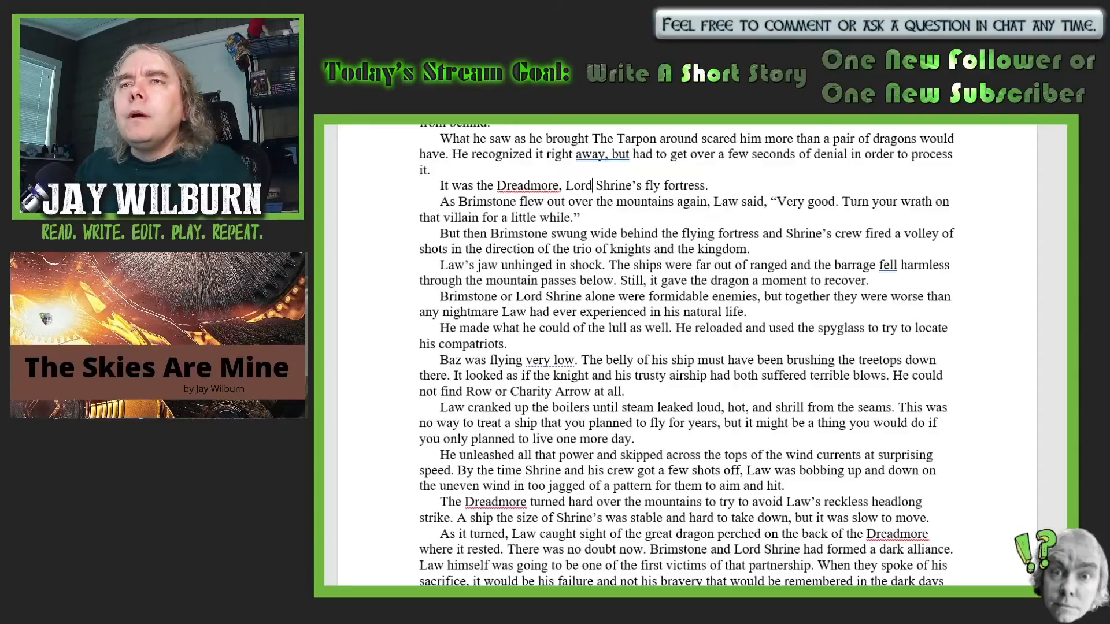
scroll(962, 353, "down", 1)
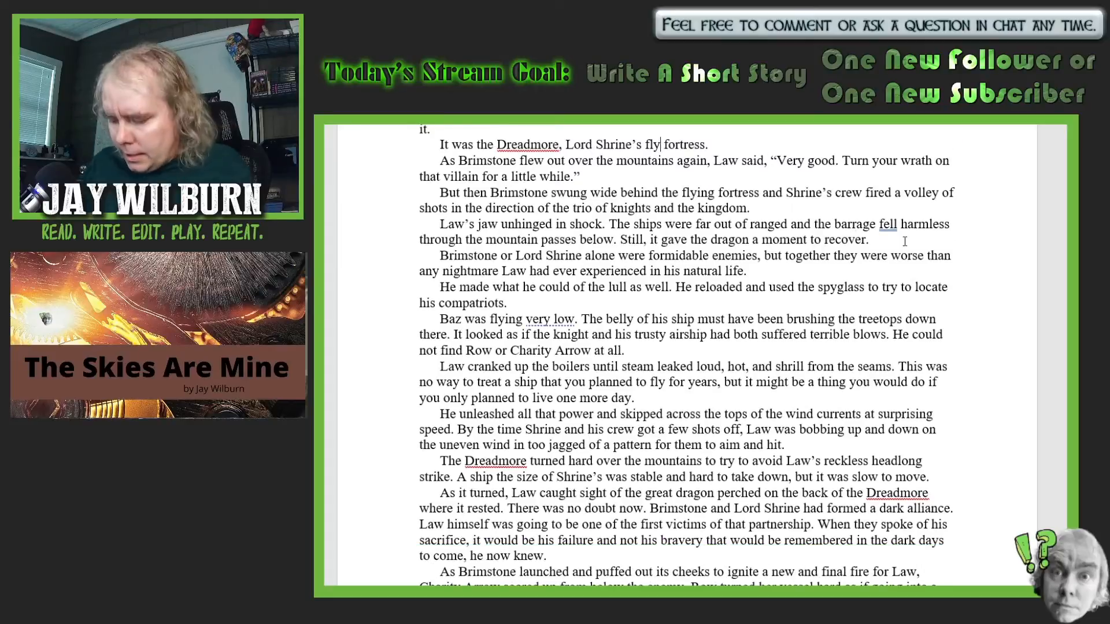
type("ing")
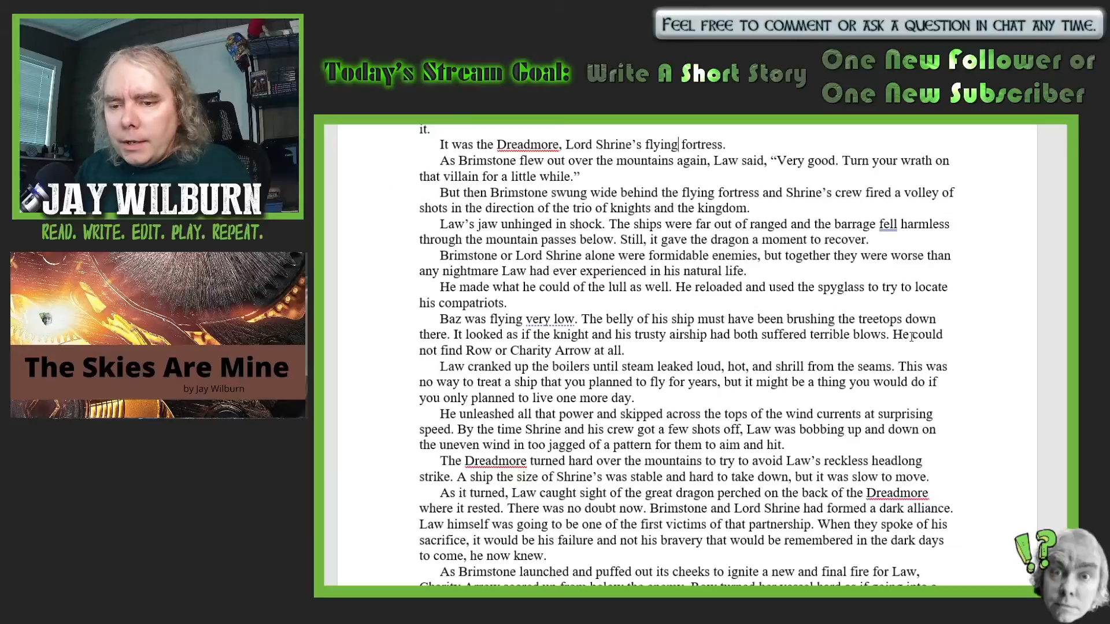
- Insert ", if they were in fact working together," after "but together" in the sentence about Brimstone and Lord Shrine as formidable enemies
scroll(917, 339, "down", 1)
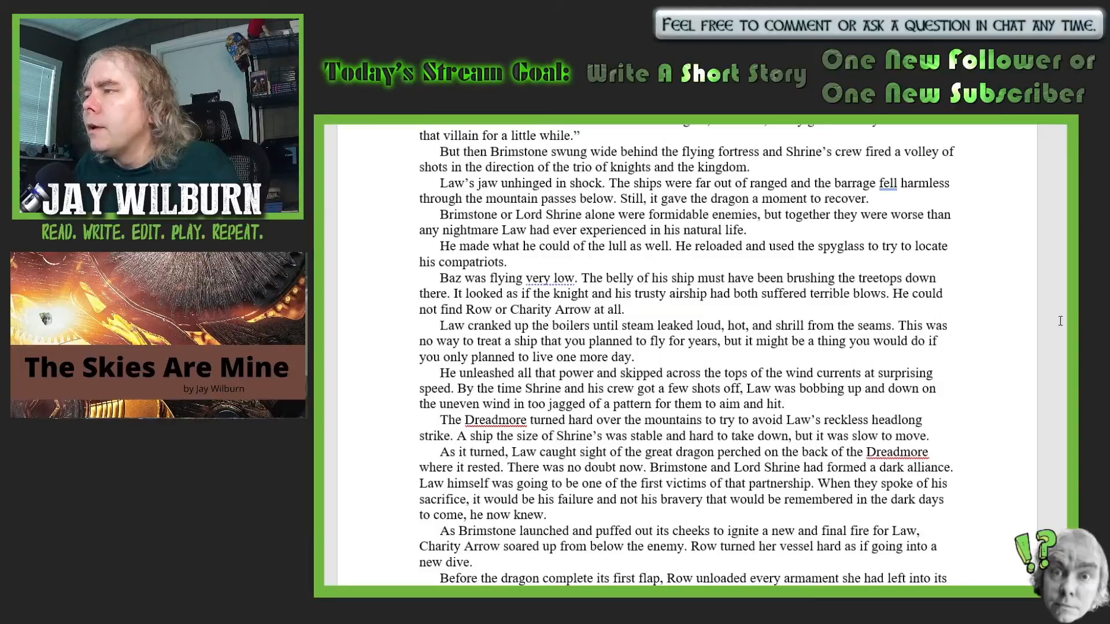
left_click(833, 214)
key("BackSpace")
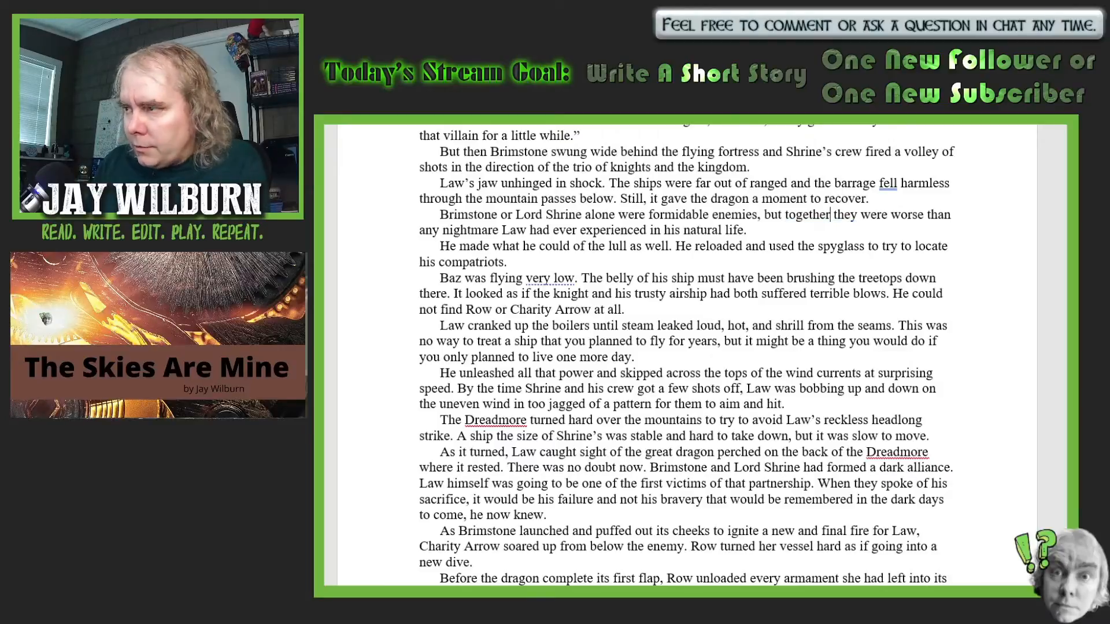
type(", if")
type(" they were")
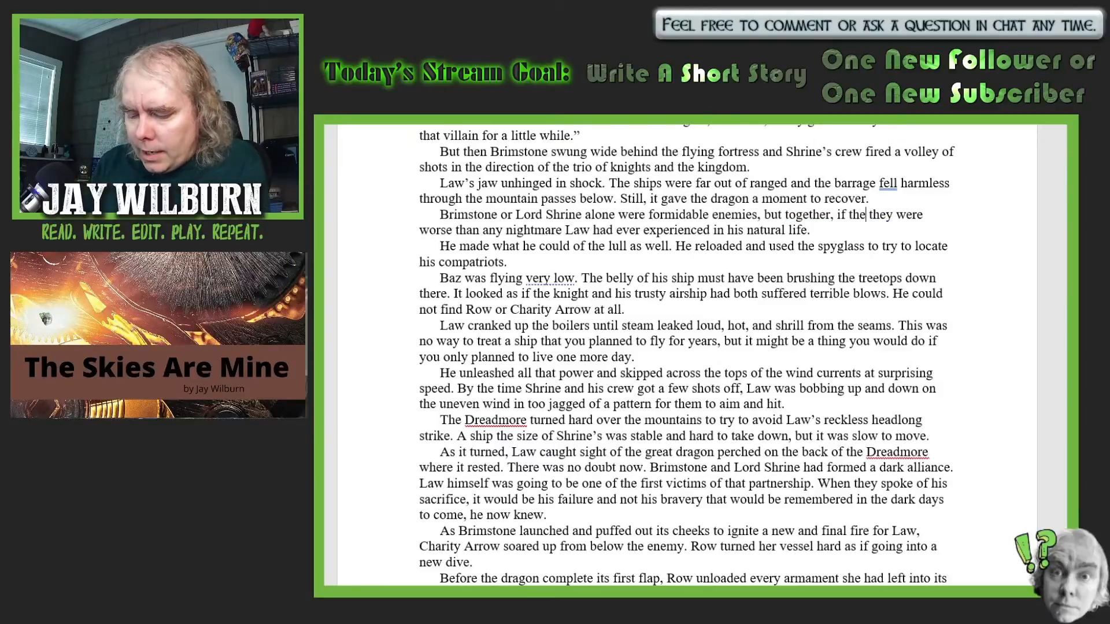
type(" in fact wo")
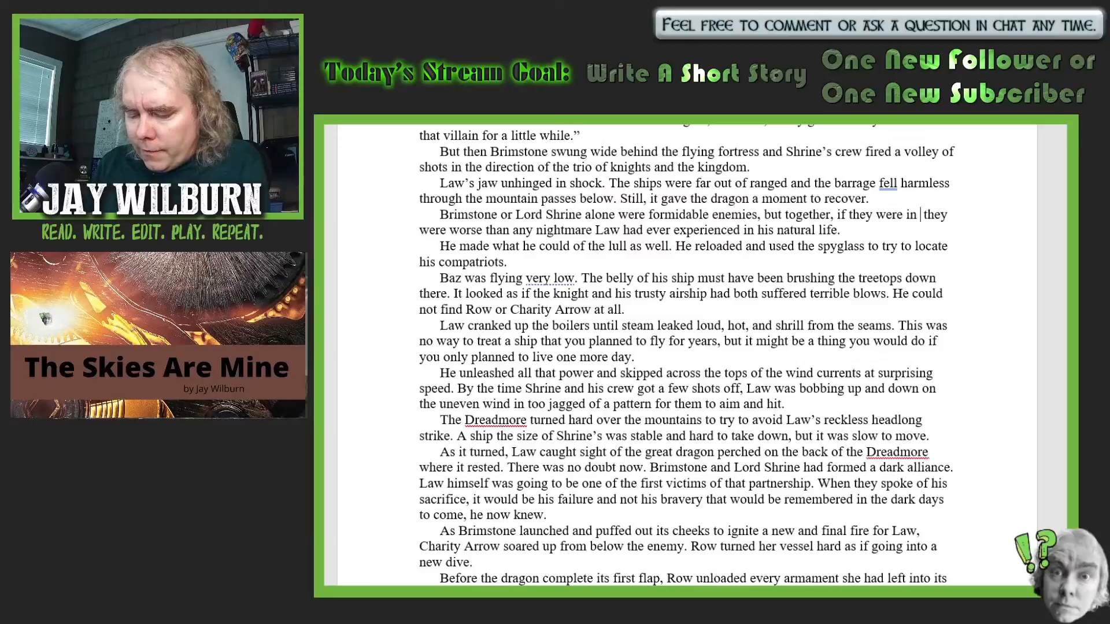
type("rking tog")
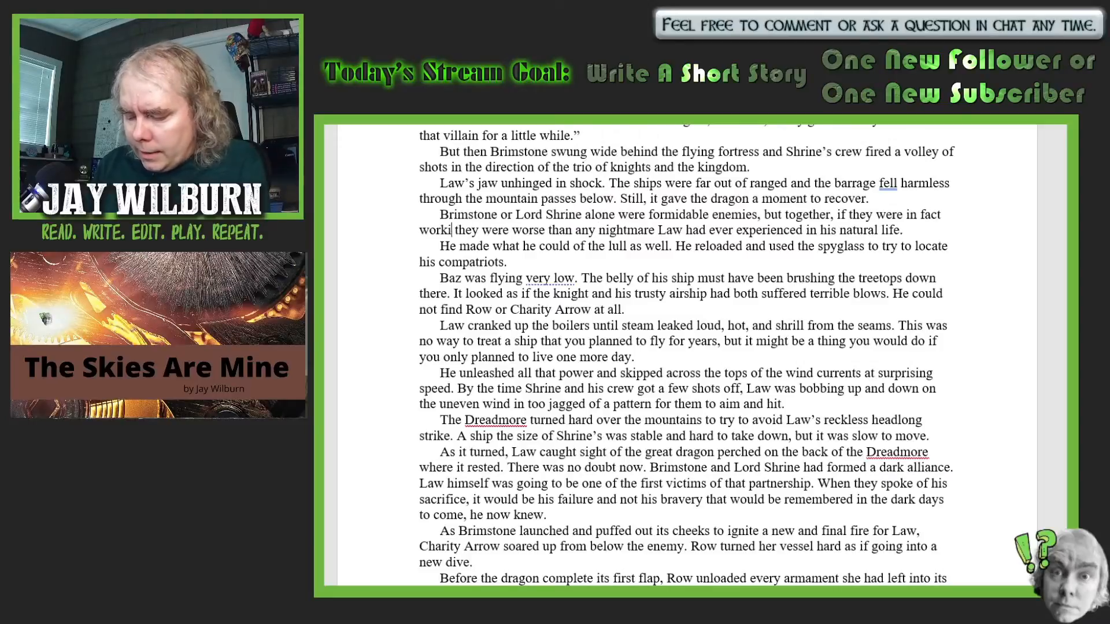
type("ether")
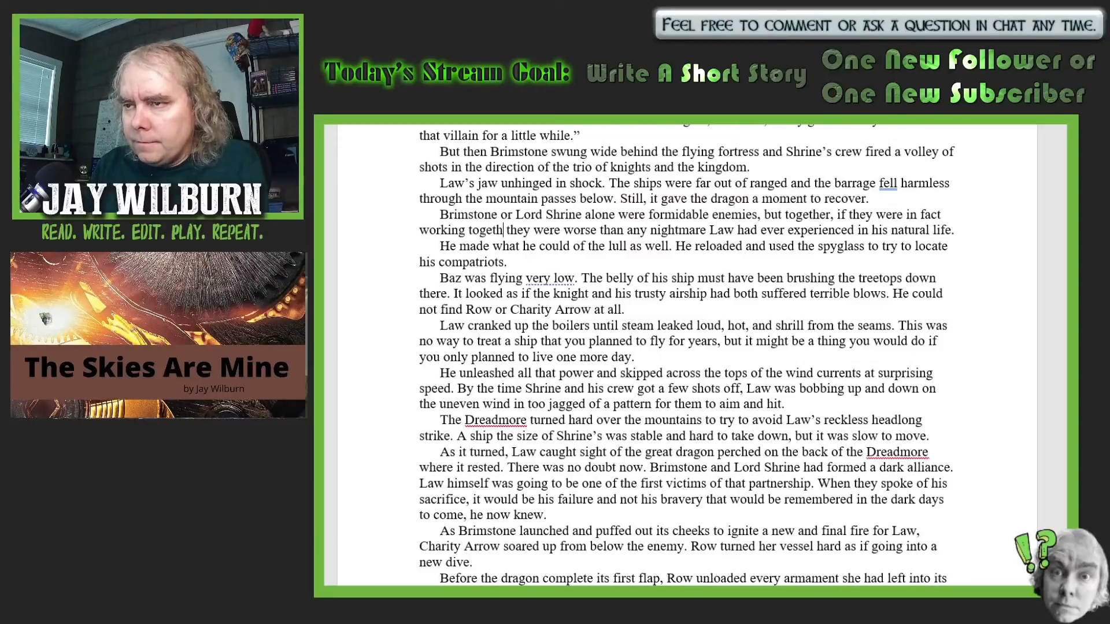
type(",")
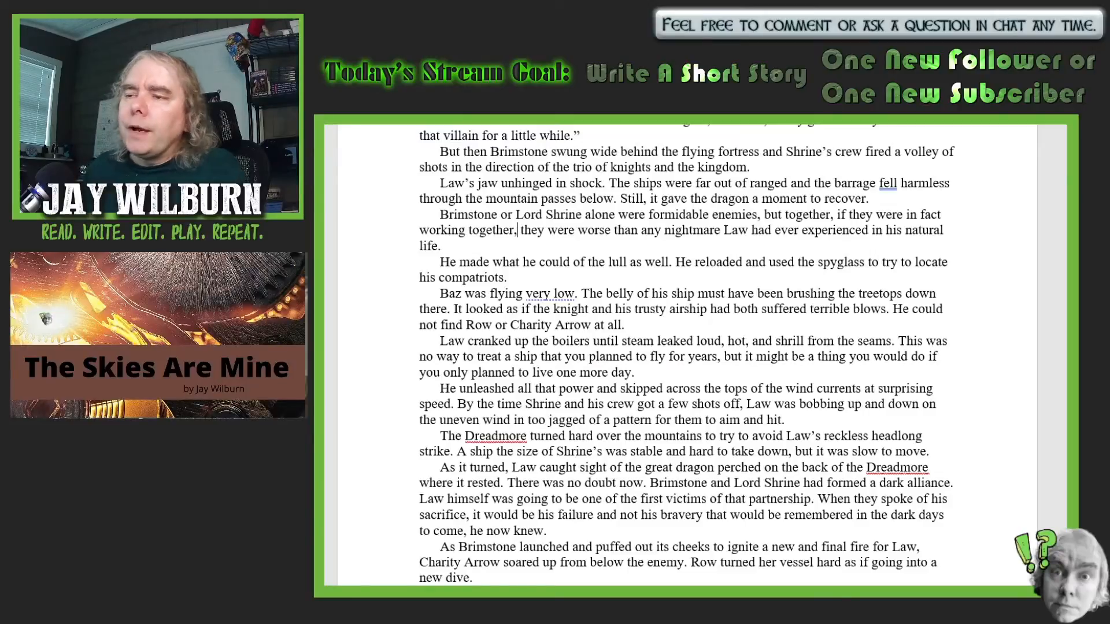
- Replace "find" with "locate" in "He could not find Row or Charity Arrow at all"
scroll(457, 191, "down", 3)
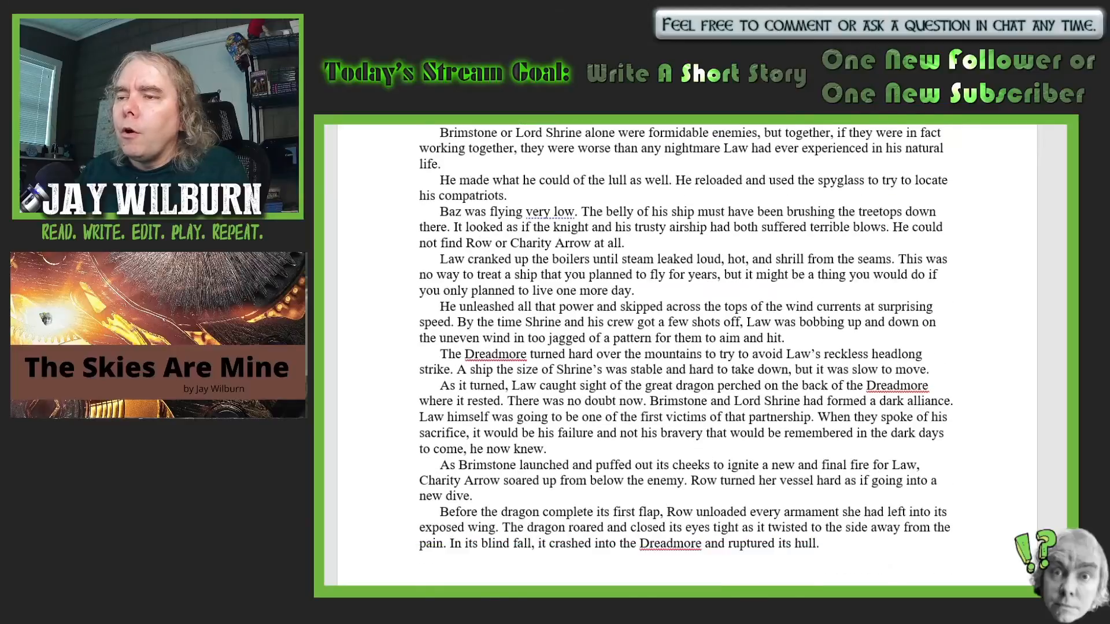
left_click(463, 201)
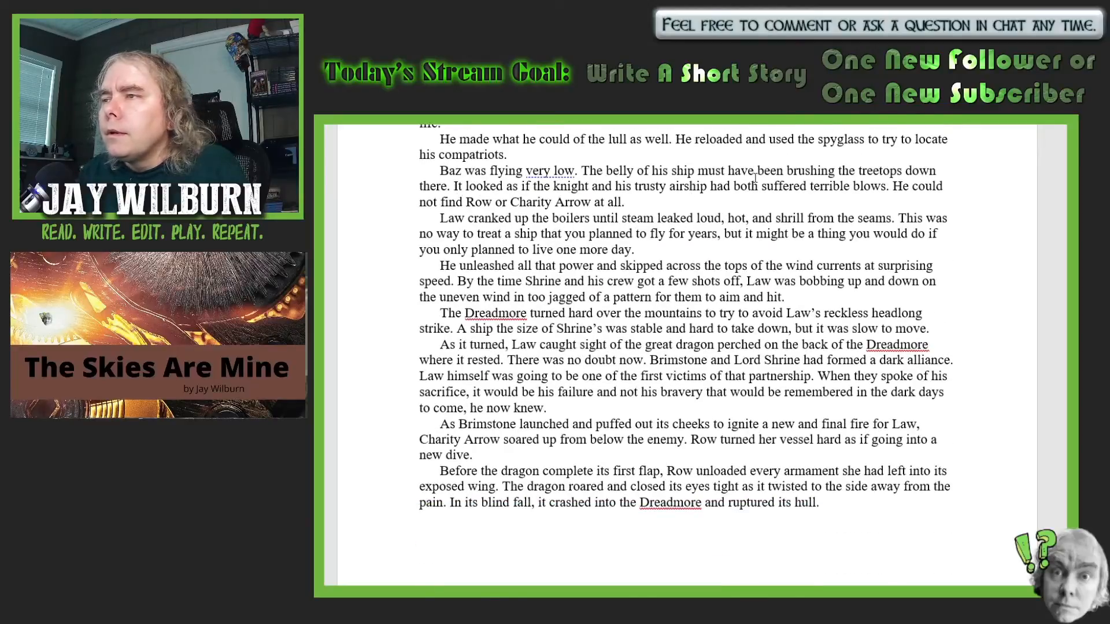
key("BackSpace")
key("BackSpace")
key("BackSpace")
key("BackSpace")
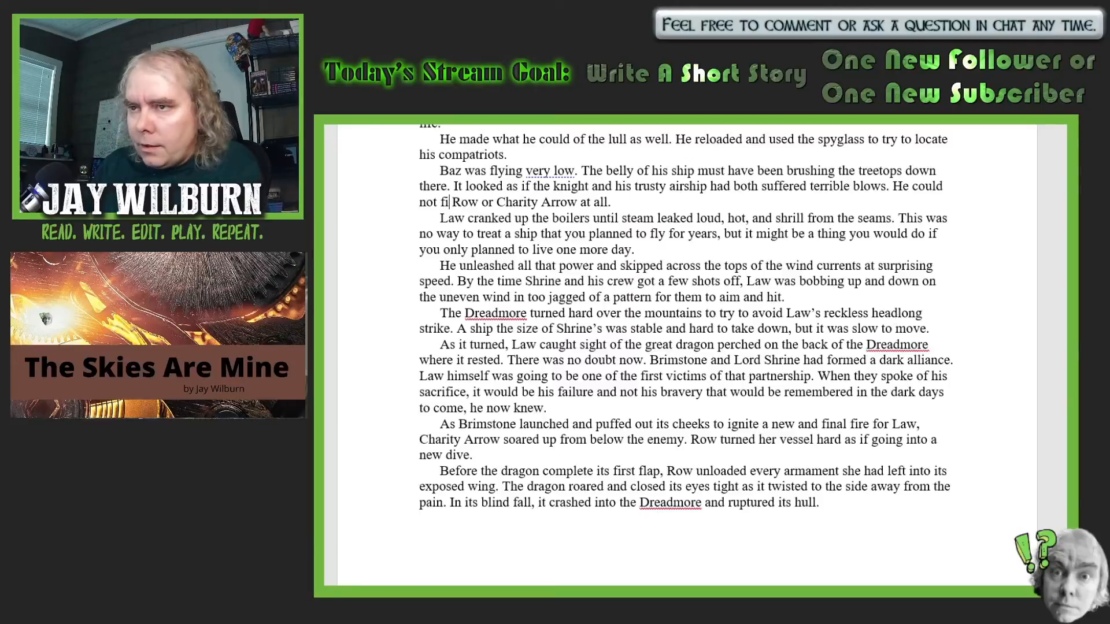
type("locate")
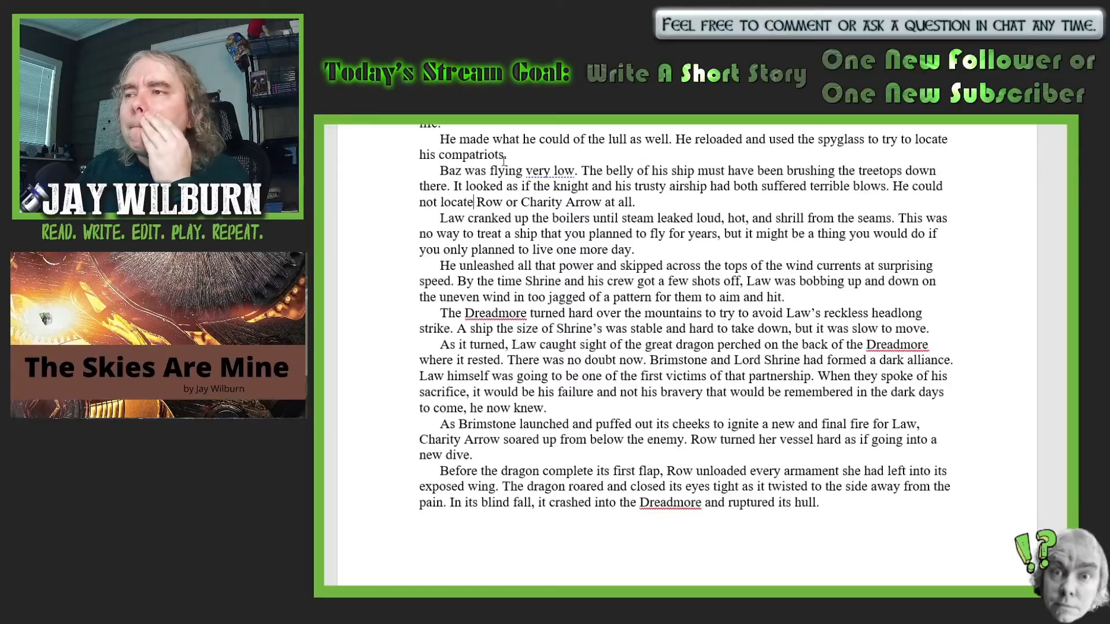
- Insert "unholy" before "partnership" in the sentence about Law being one of the first victims
scroll(991, 370, "down", 1)
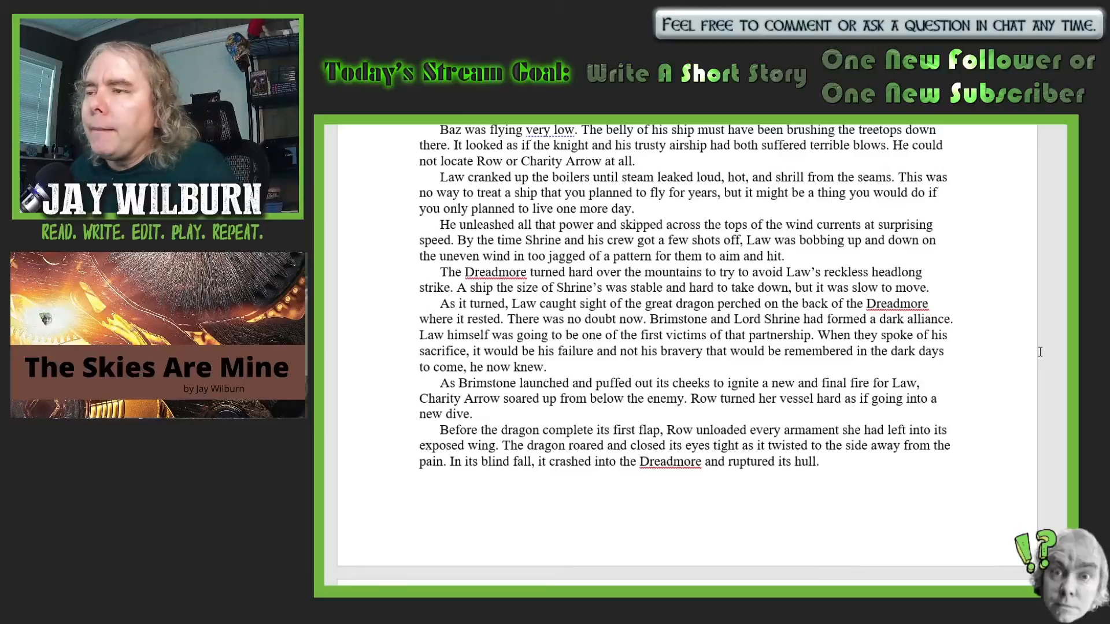
scroll(1022, 362, "down", 2)
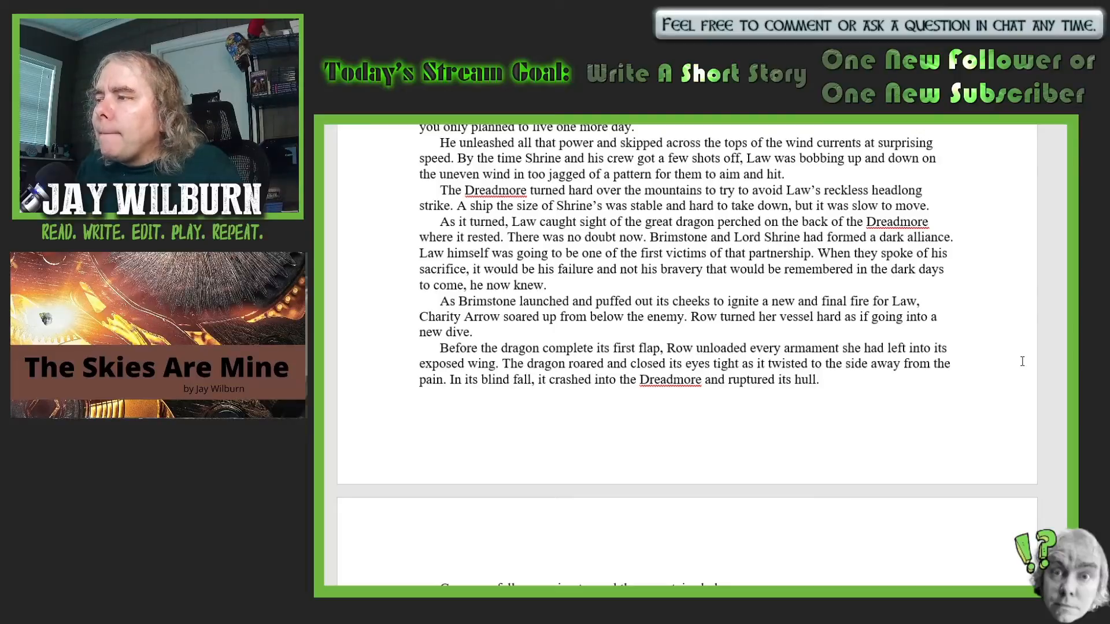
left_click(748, 254)
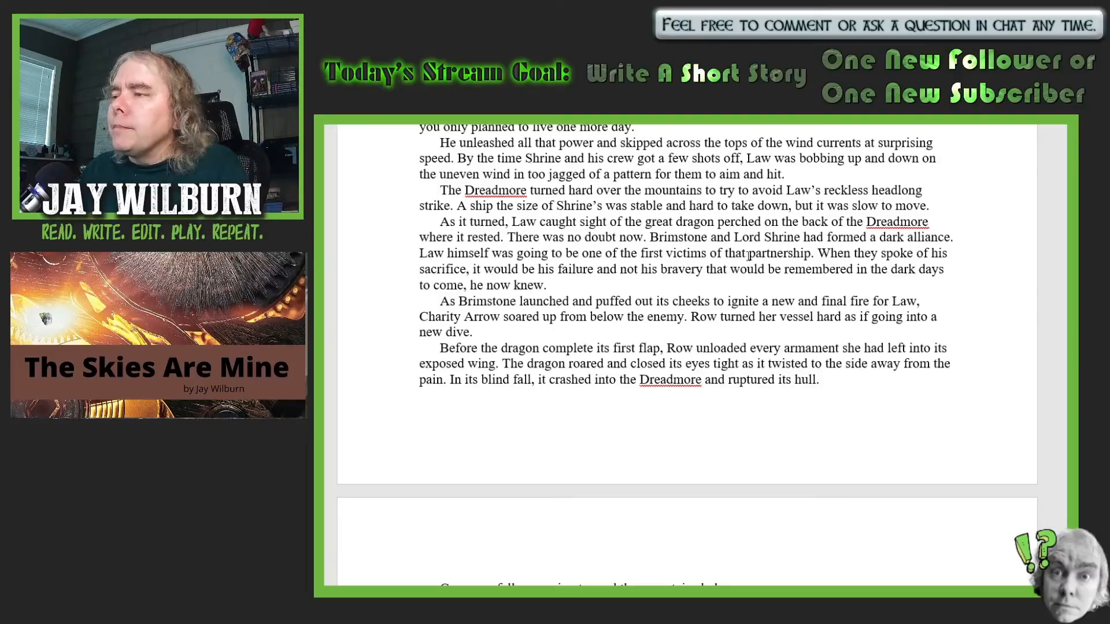
type("unhol")
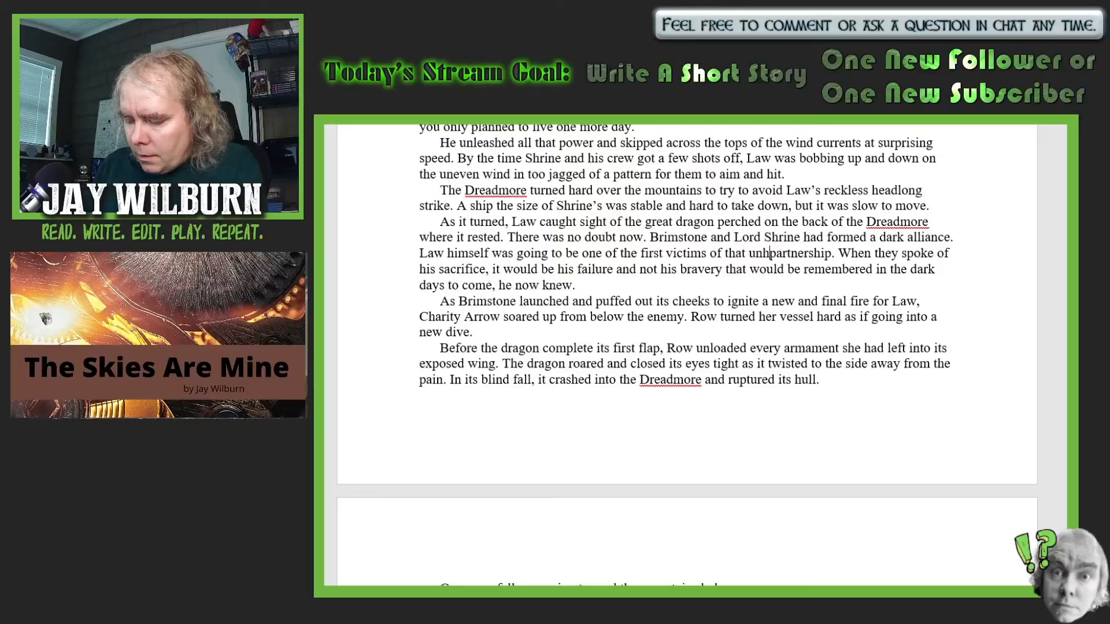
type("y")
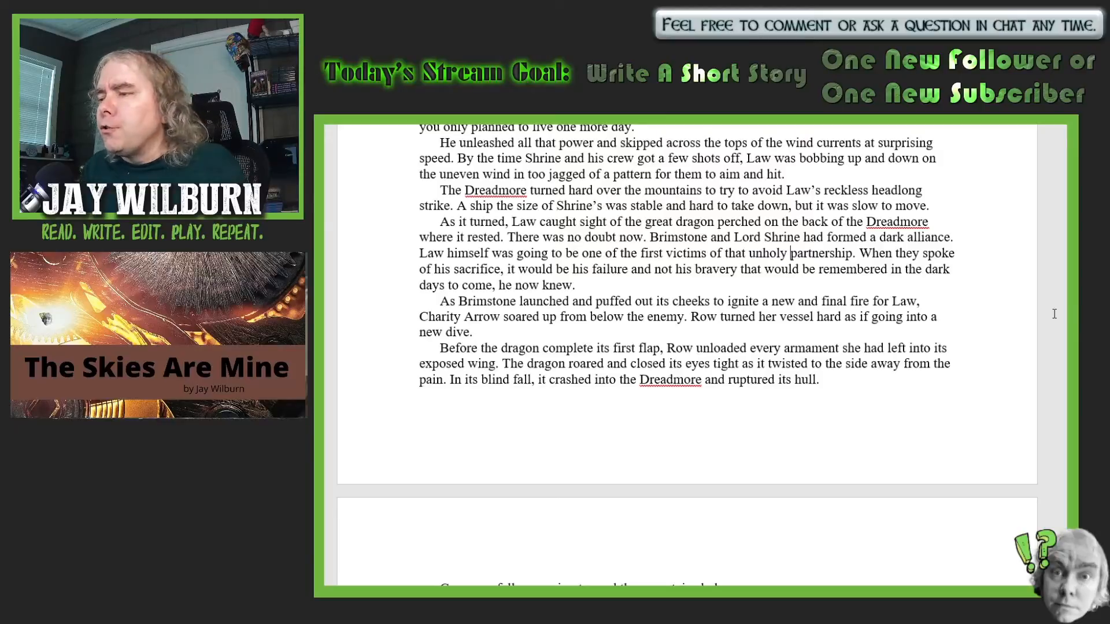
- Insert a new paragraph before "Brimstone rolled over and turned its snout northward" that opens with "The great dragon dove."
scroll(1054, 314, "down", 7)
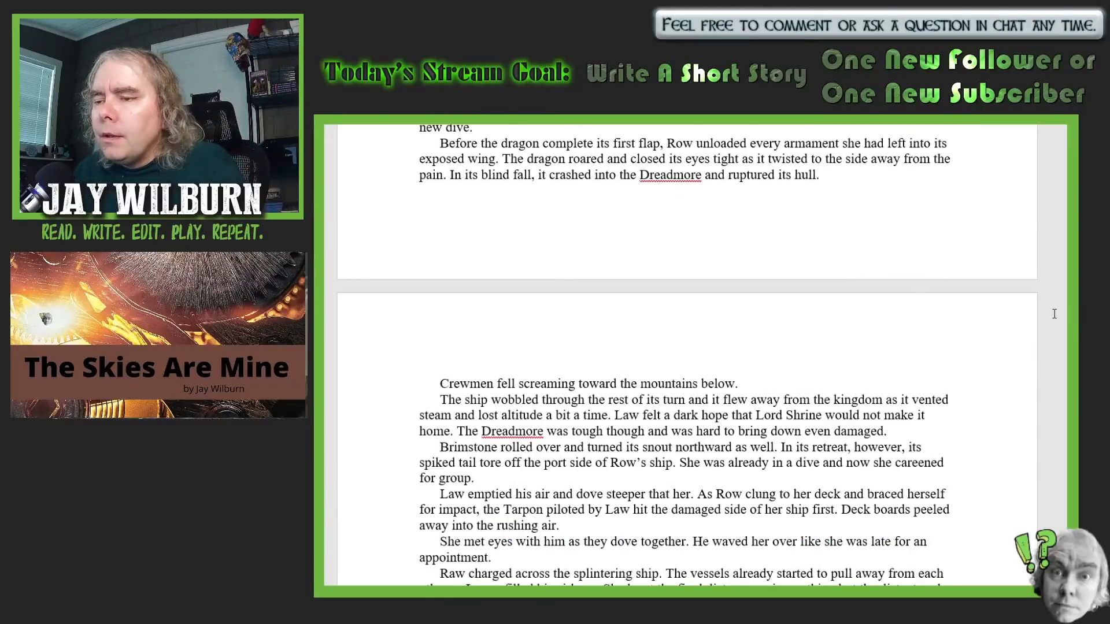
scroll(1055, 314, "down", 2)
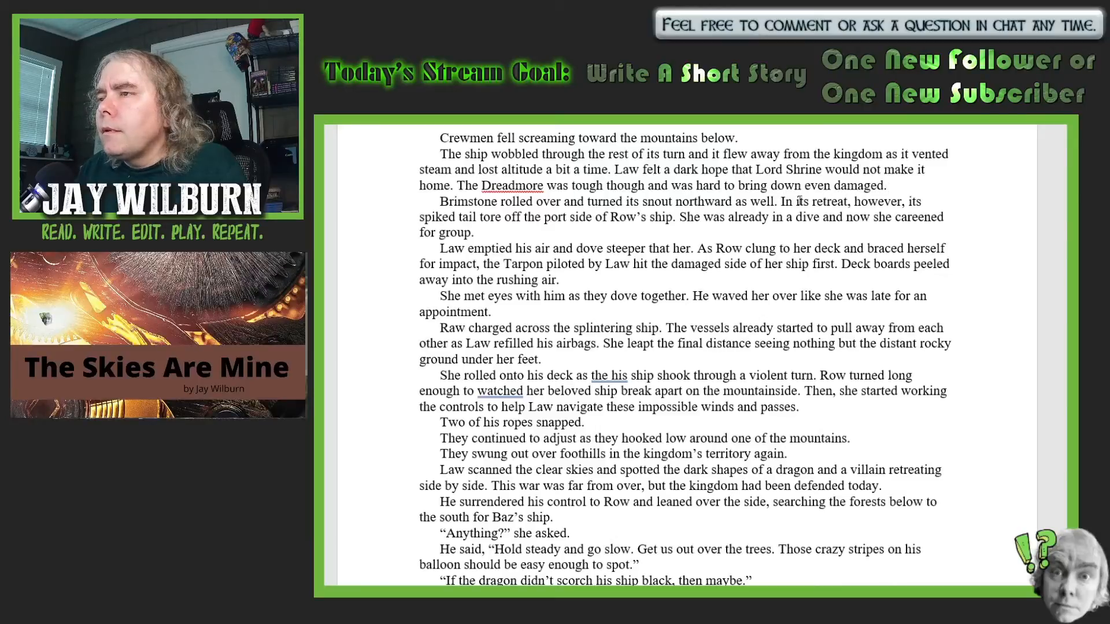
left_click(890, 191)
key("Return")
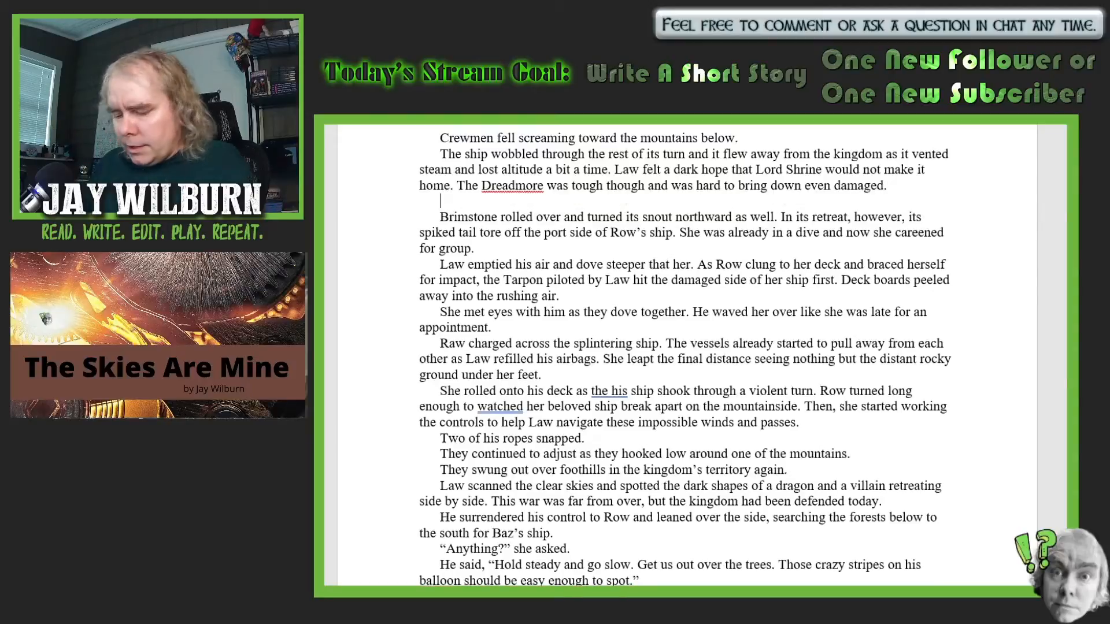
type("The great")
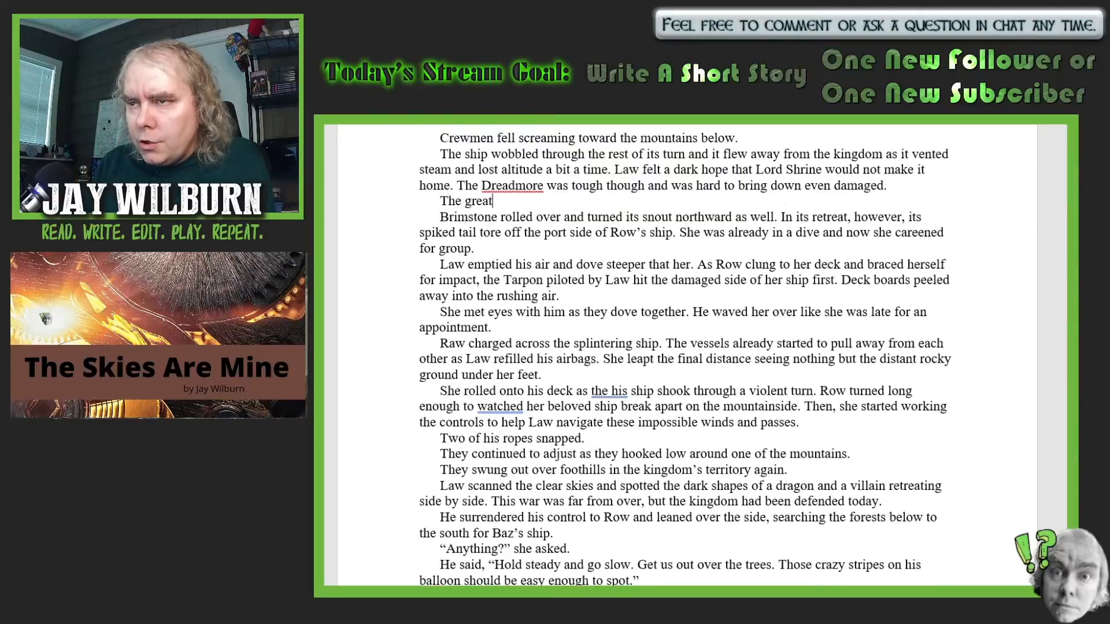
type(" dragon")
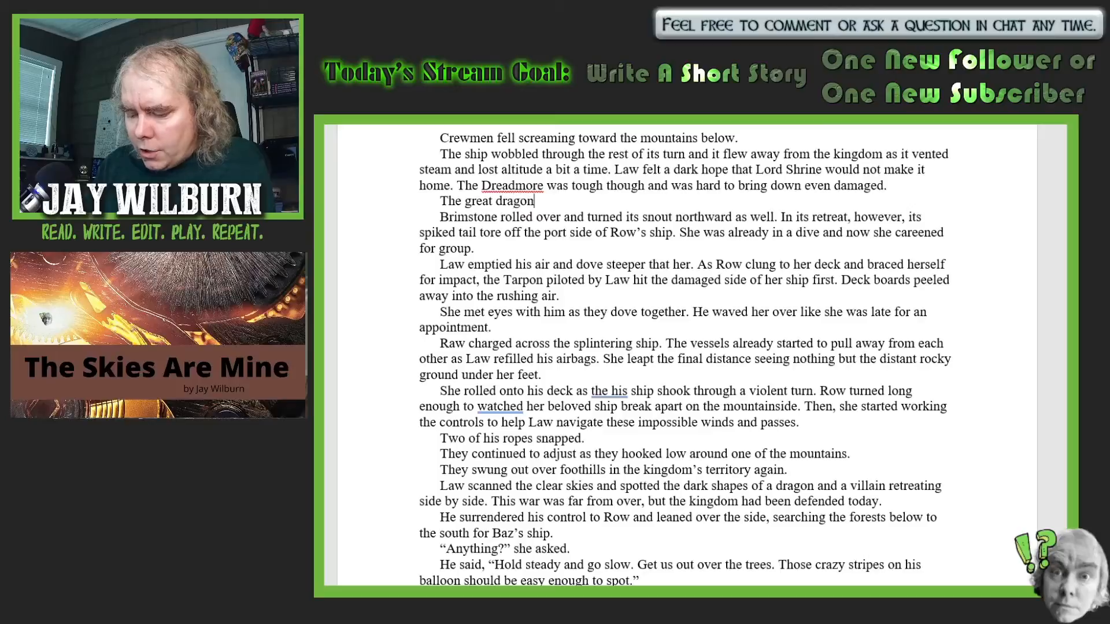
type(" dove.")
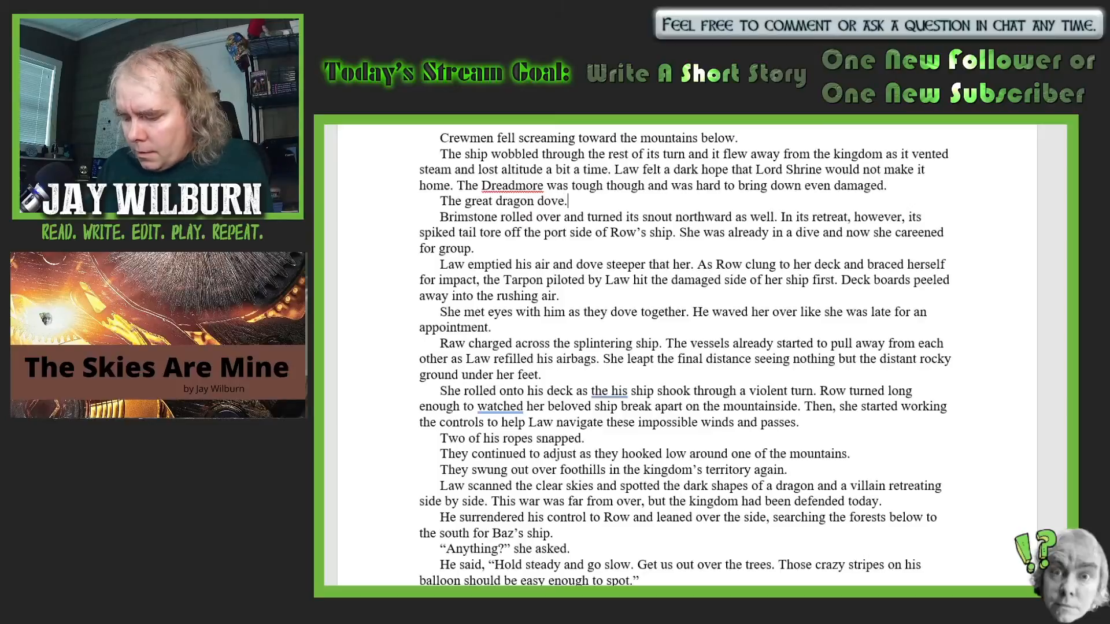
type(" Law ex")
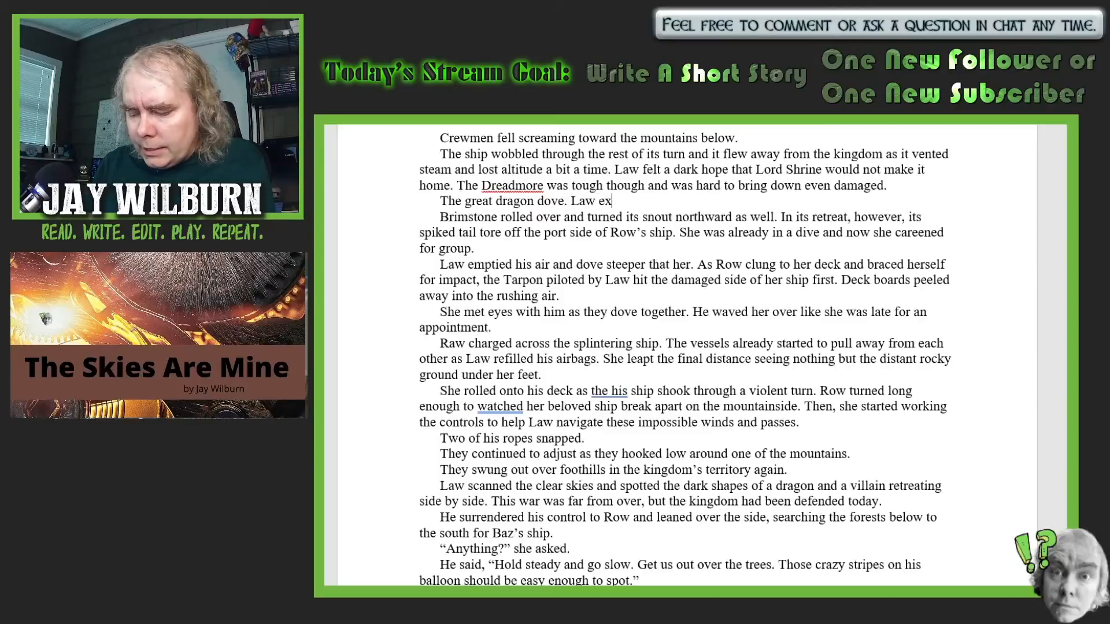
type("pected i")
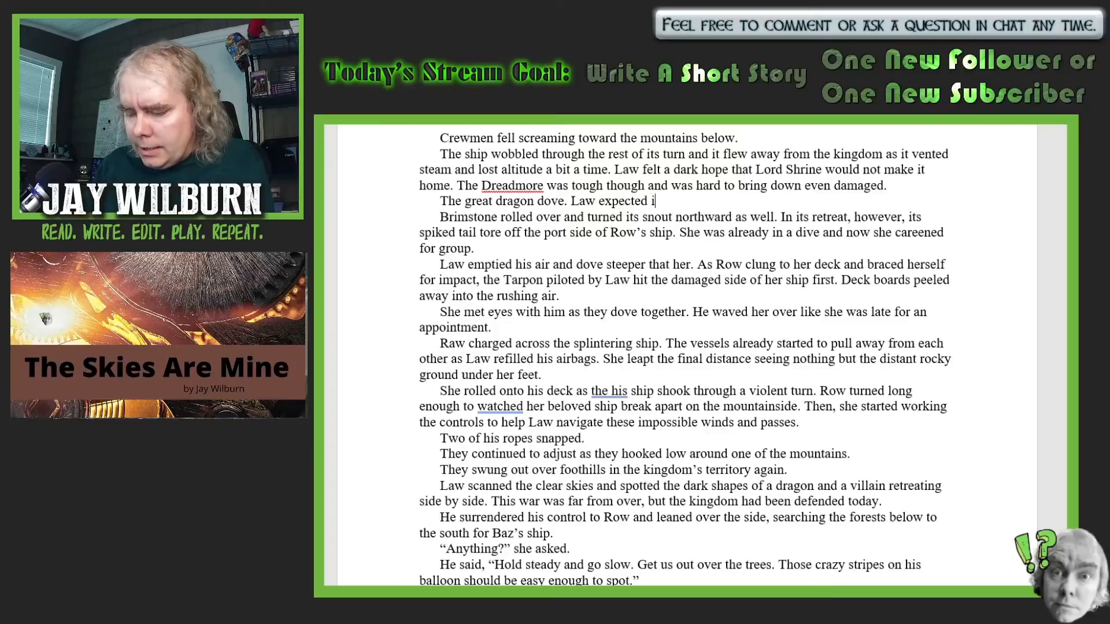
type("t to rip ")
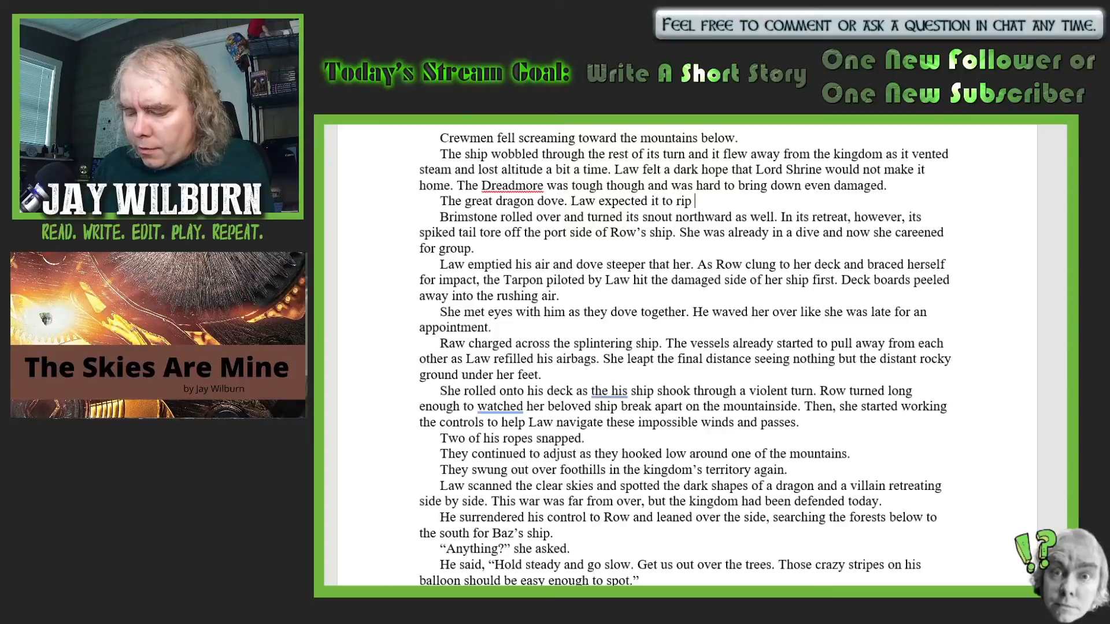
type("through Ro")
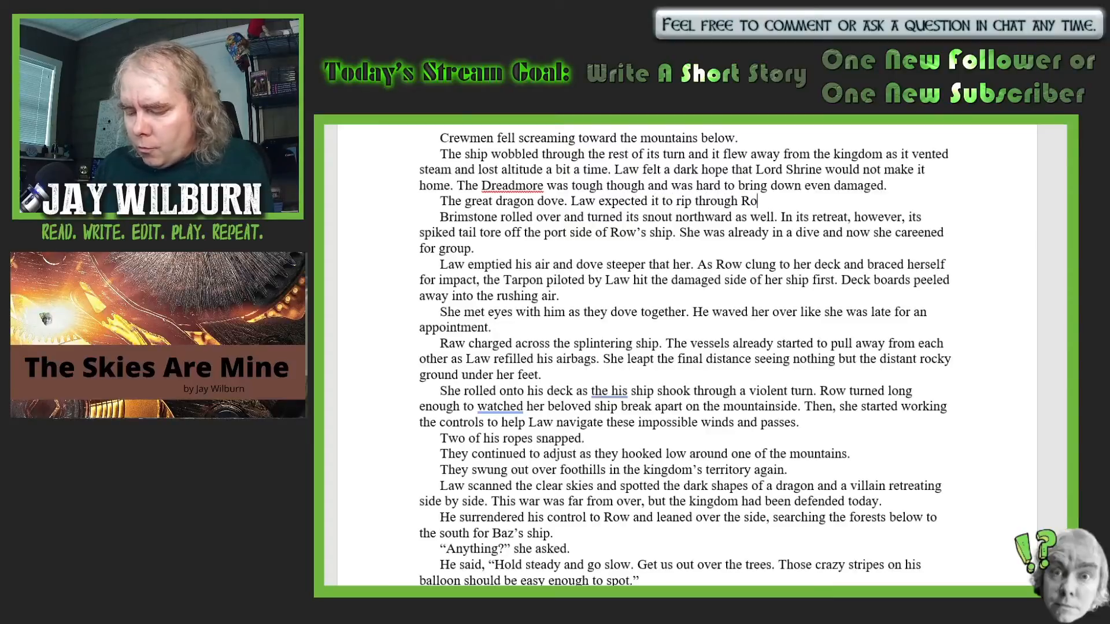
type("w")
type("'")
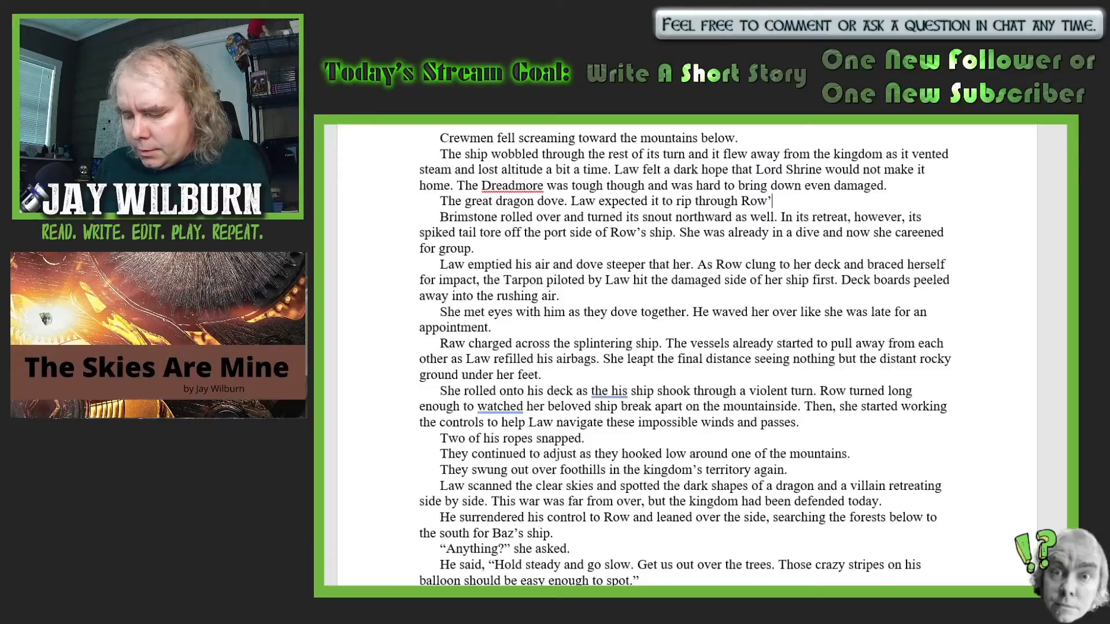
type("s ship, ")
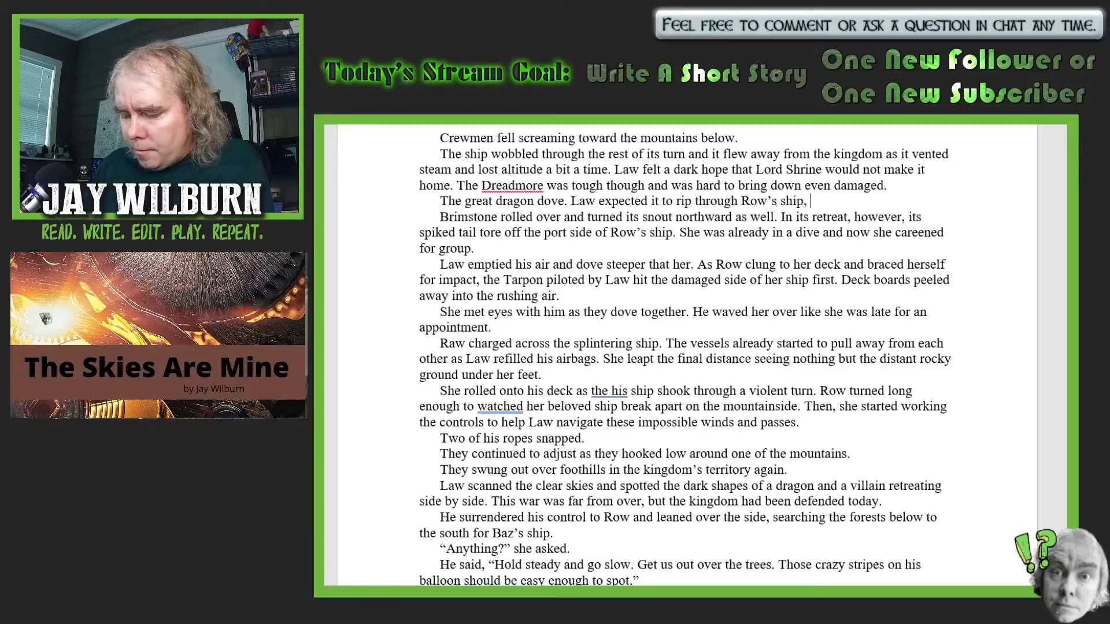
type("but the bea")
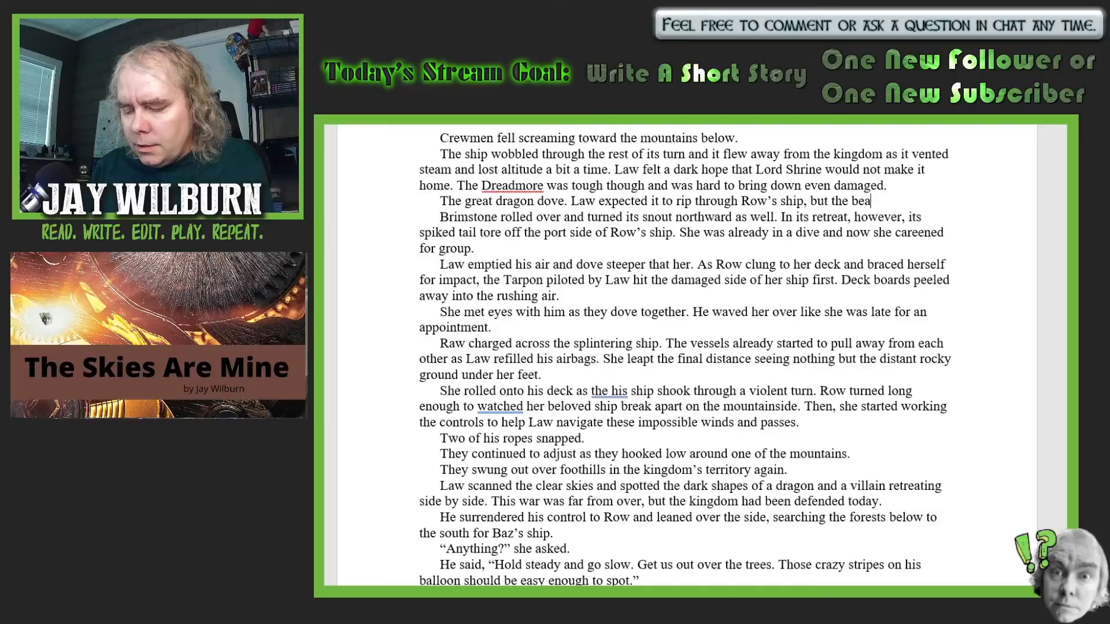
type("st dove ")
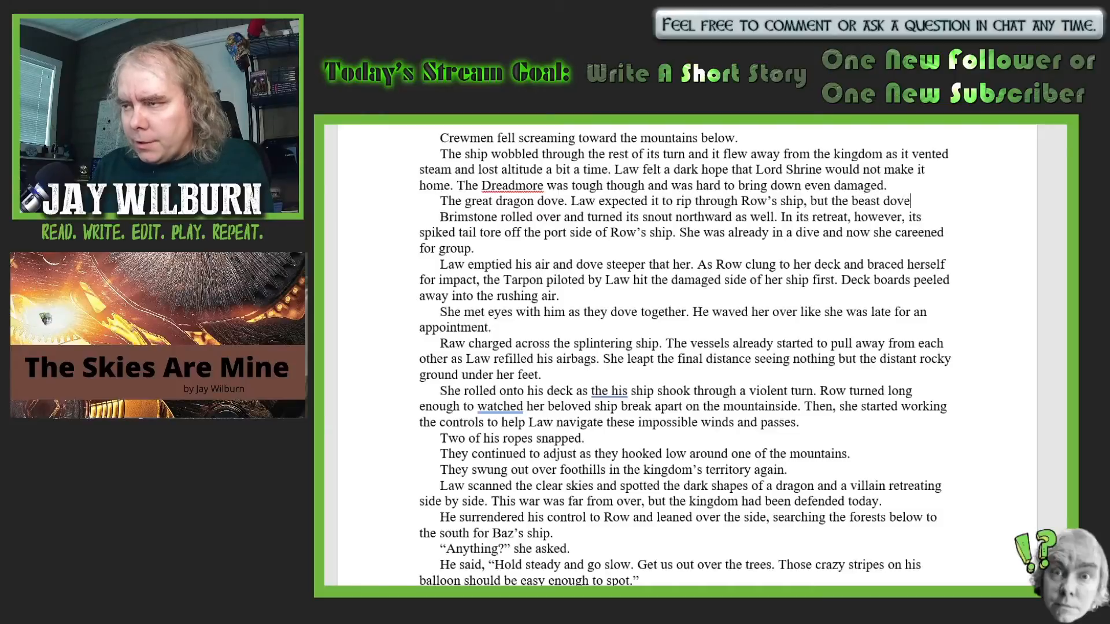
type("past ")
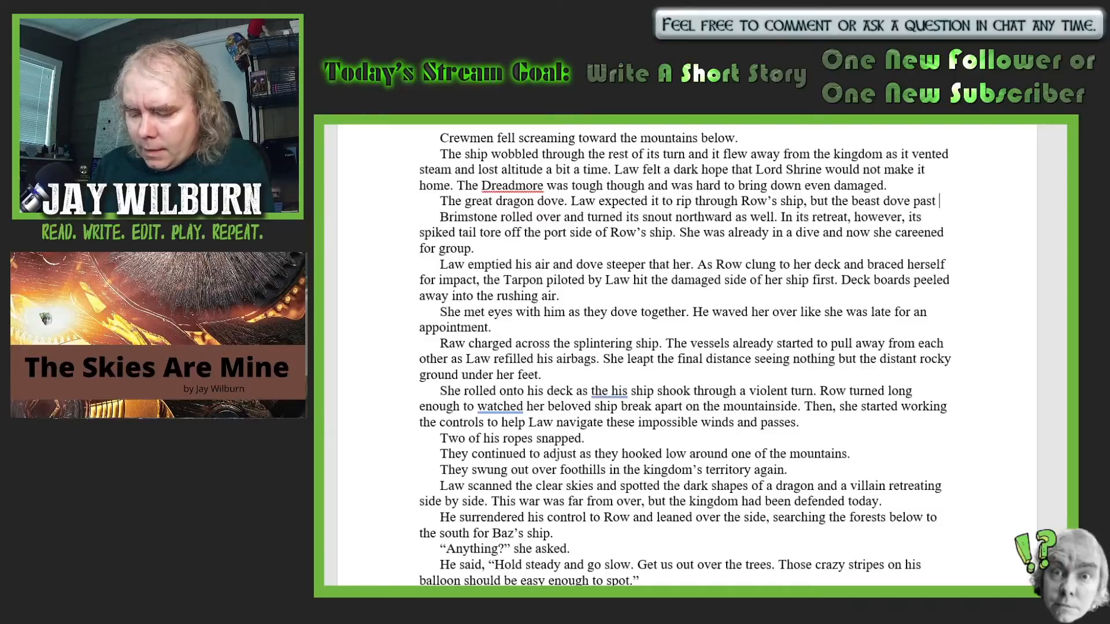
type("as if she ")
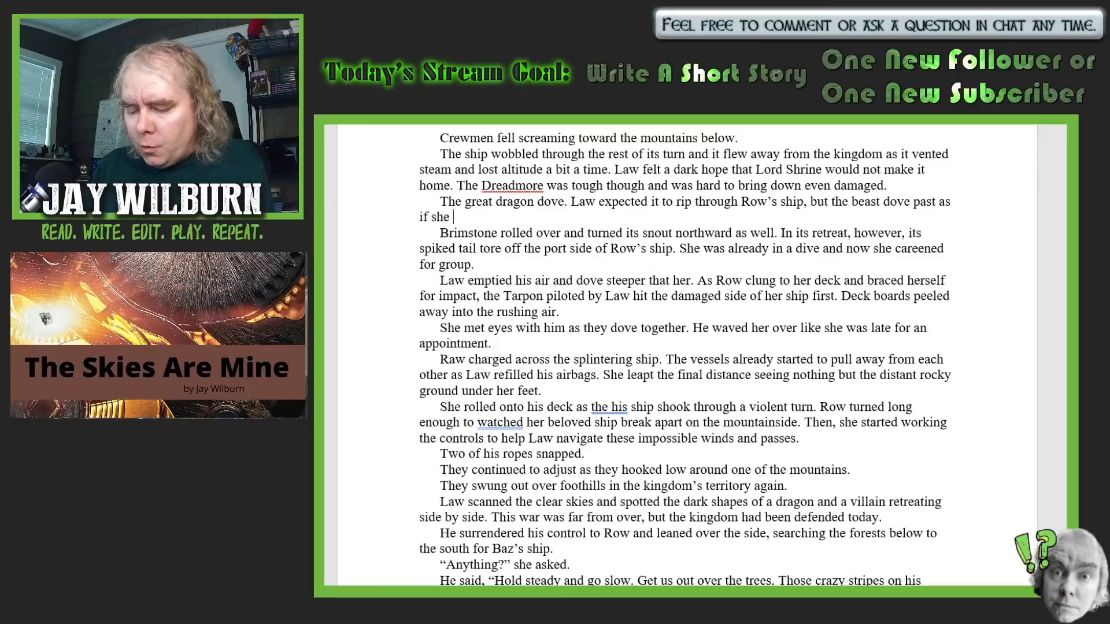
type("were no ")
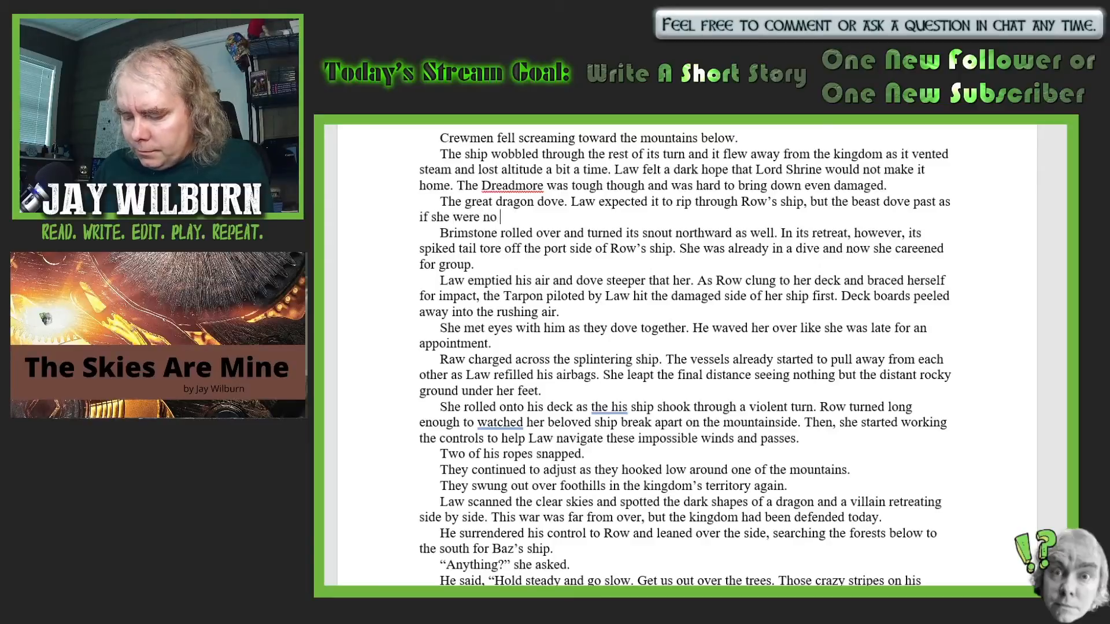
type("concern")
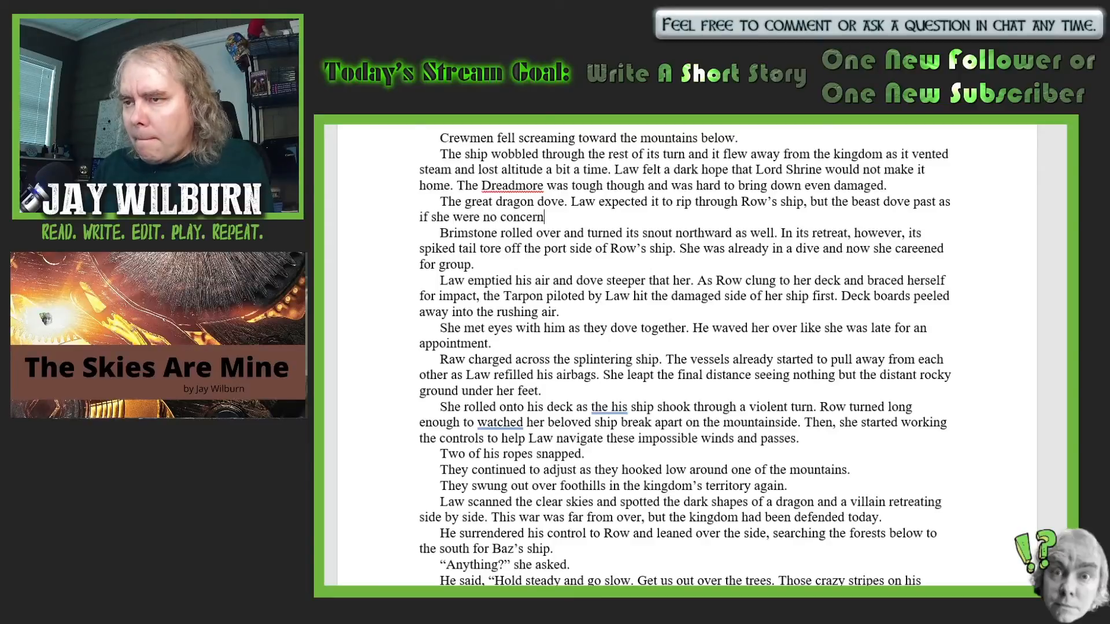
type(".")
- Add another paragraph below it beginning "The monster snatched the falling, screaming crewmen in its claws one by one."
key("Return")
type("The")
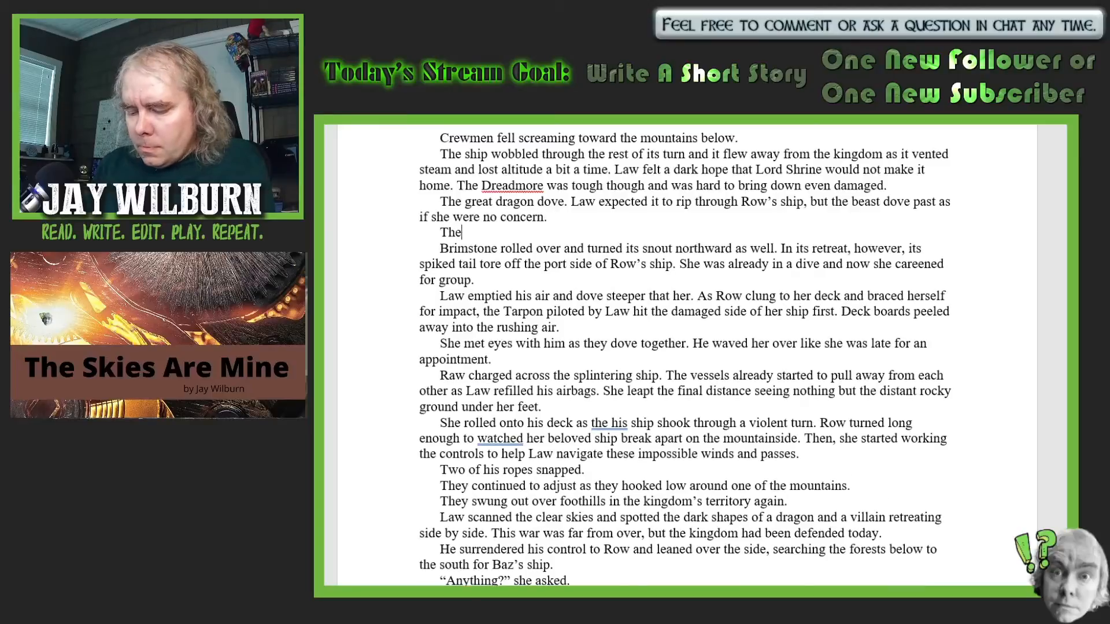
type(" monster ")
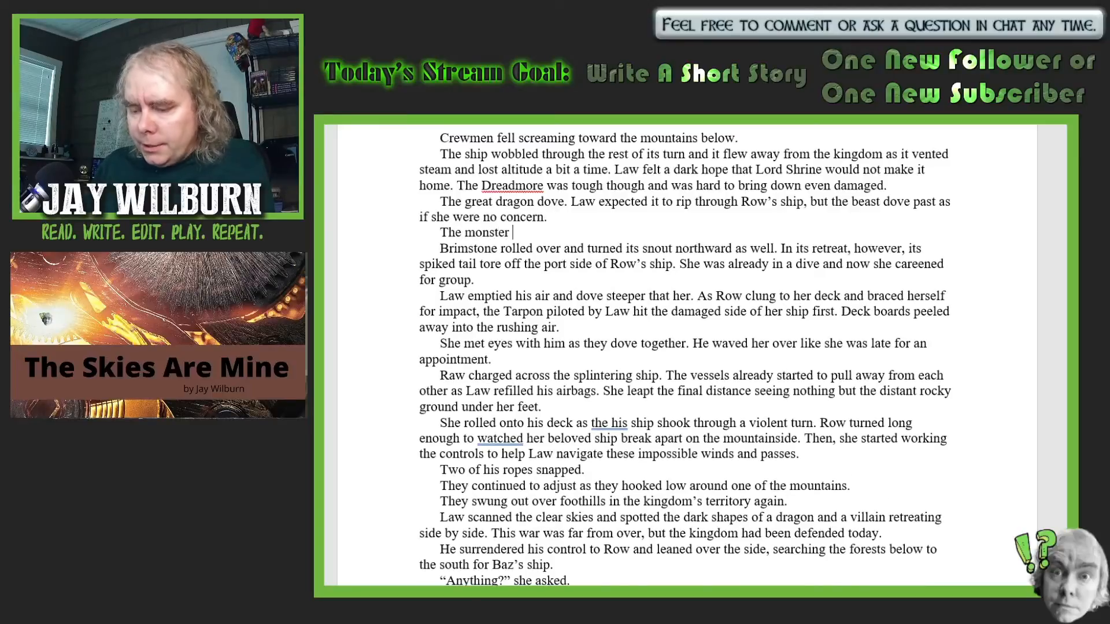
type("snatchi")
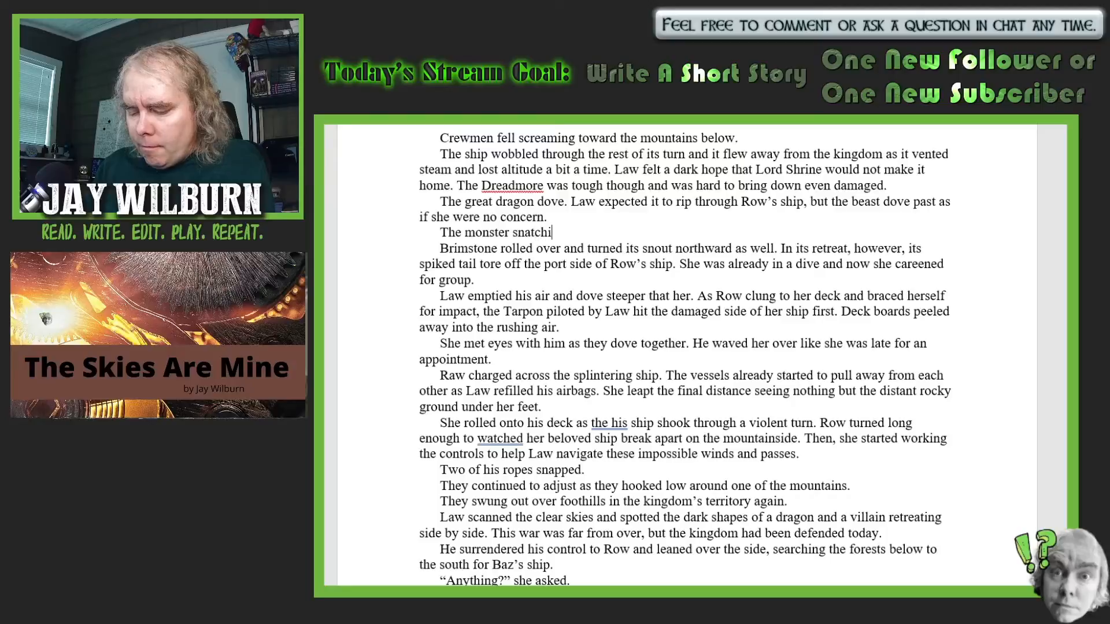
type("ng,")
key("BackSpace")
key("BackSpace")
key("BackSpace")
key("BackSpace")
key("BackSpace")
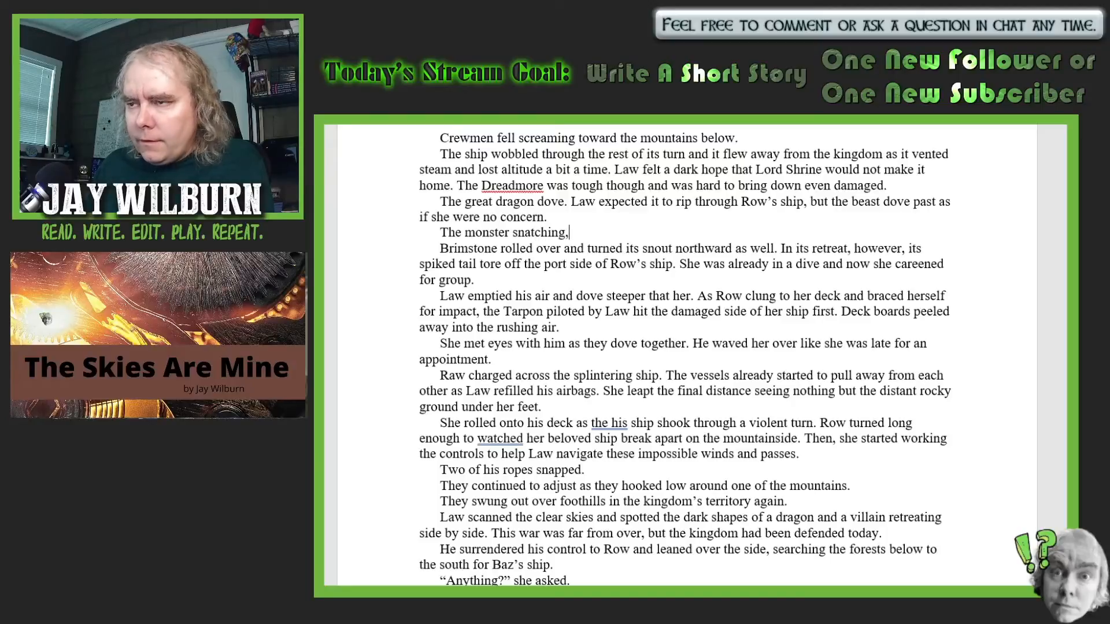
type("ed")
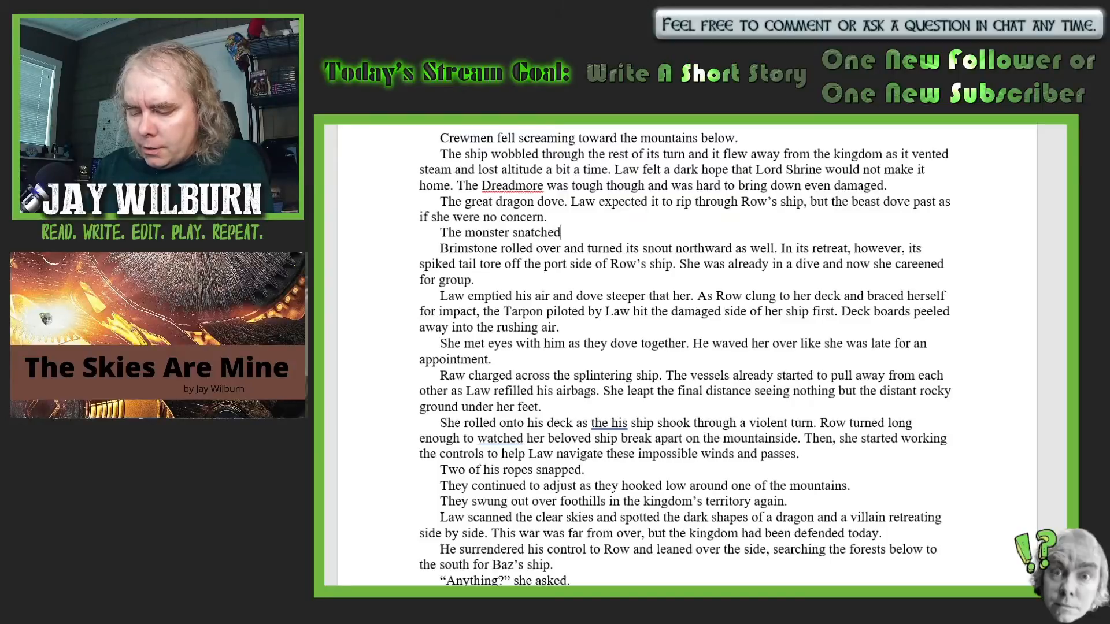
type(" the fa")
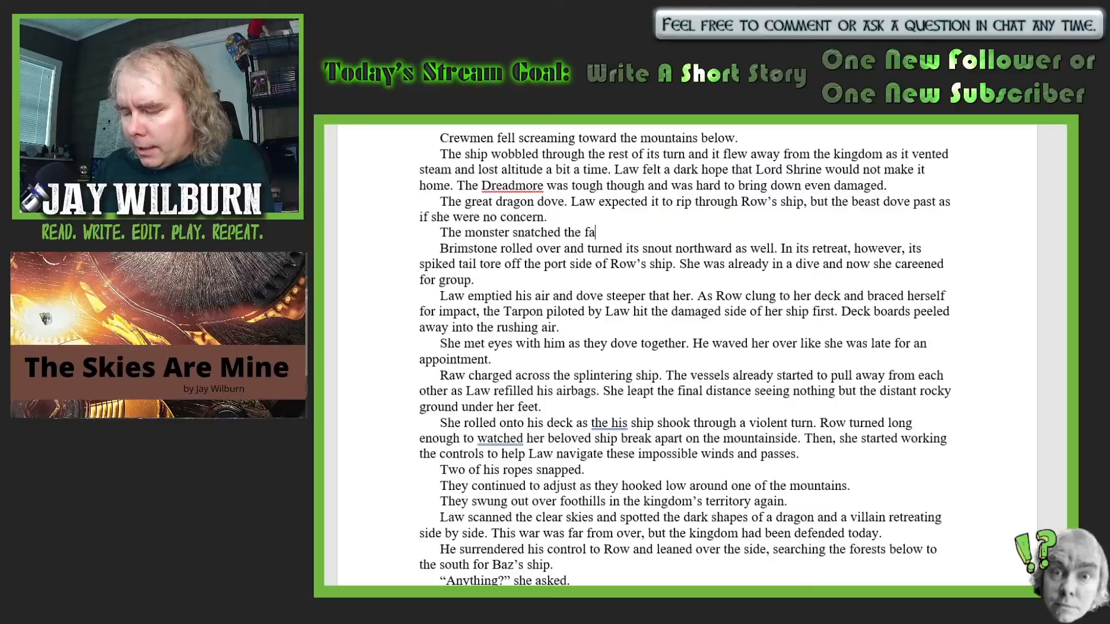
type("lling,")
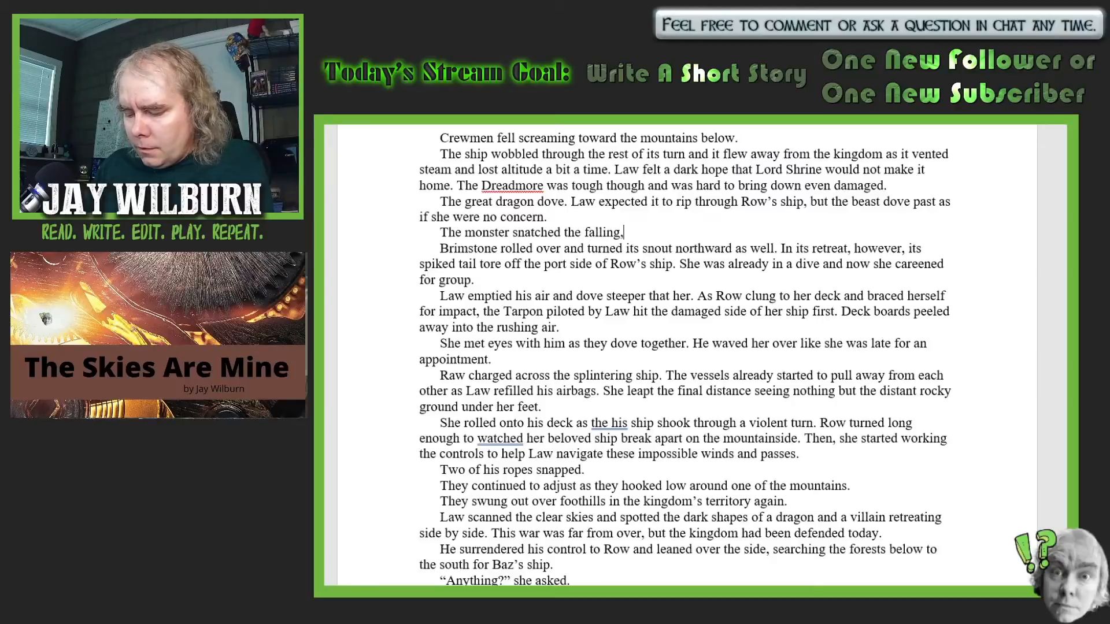
type(" screamin")
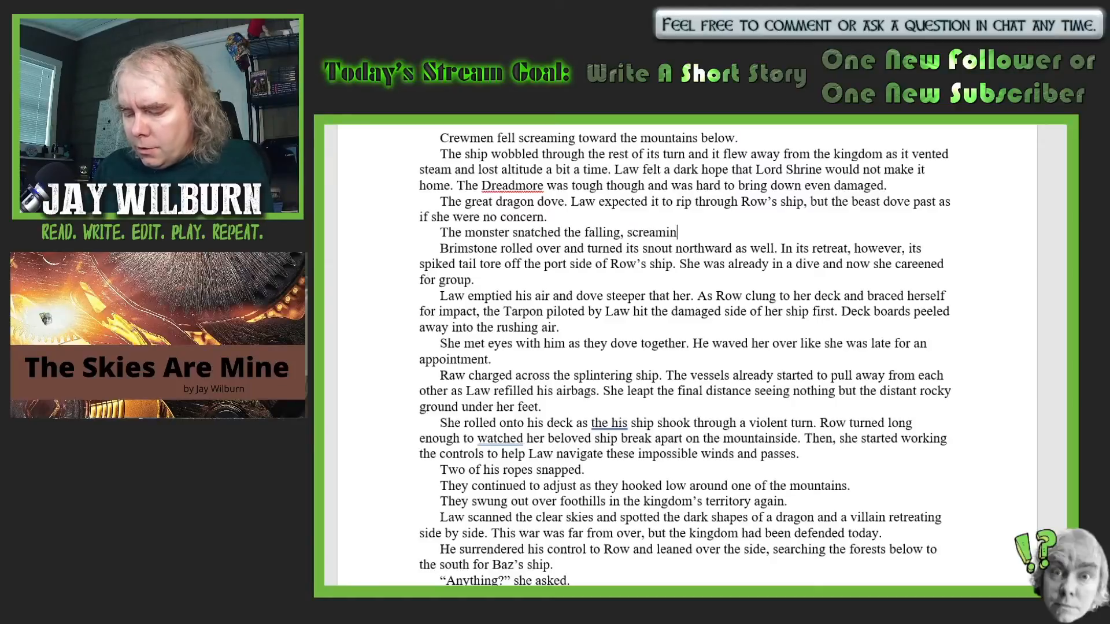
type("g crewm")
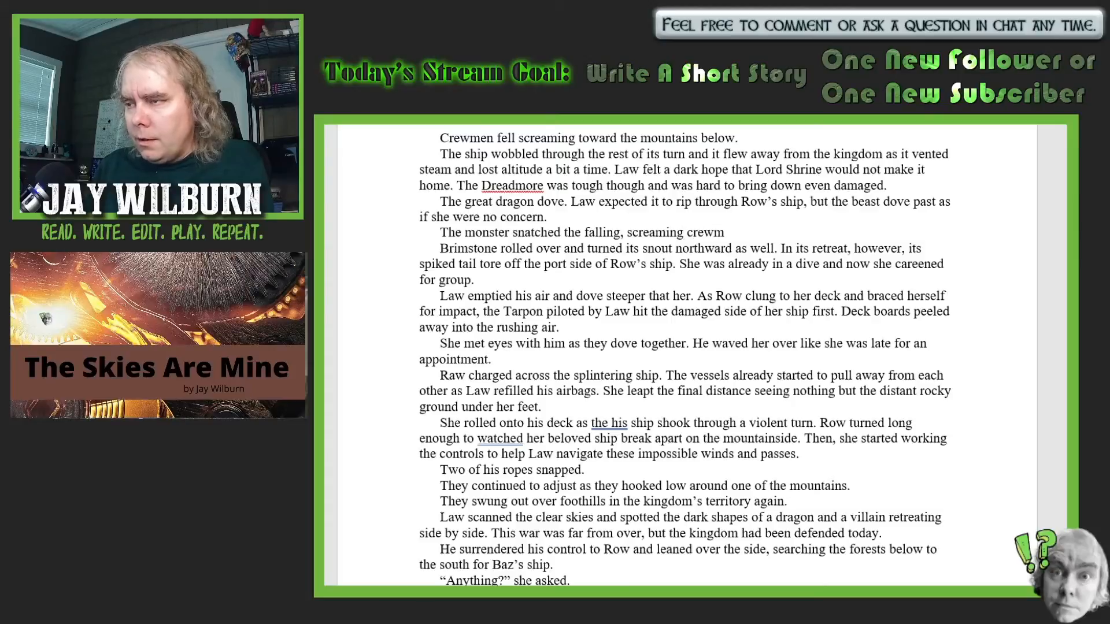
type("en in i")
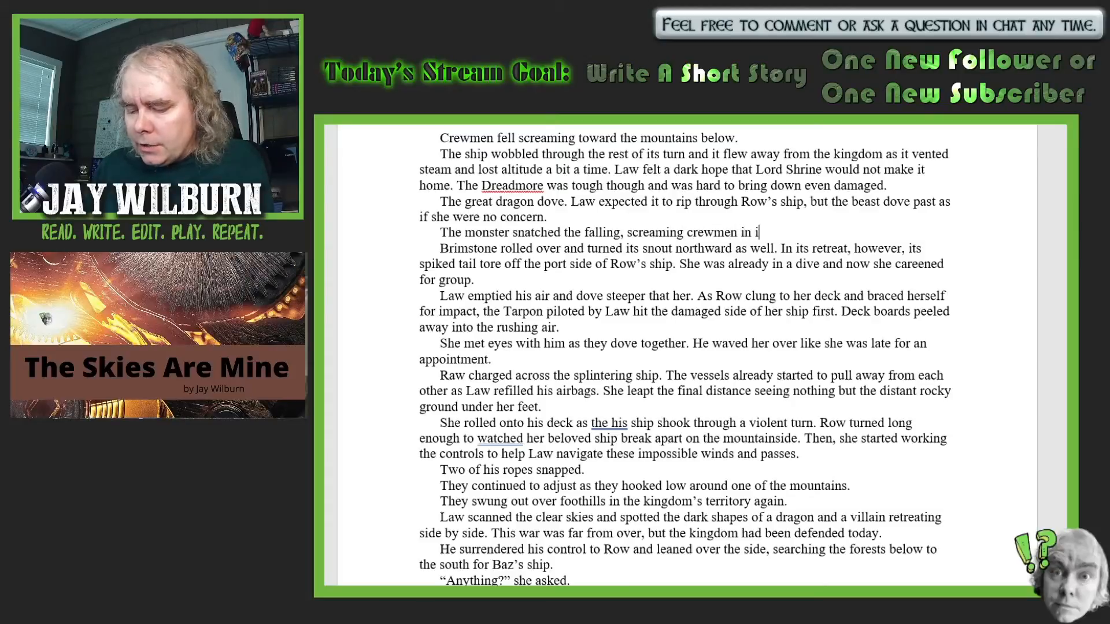
type("ts claws ")
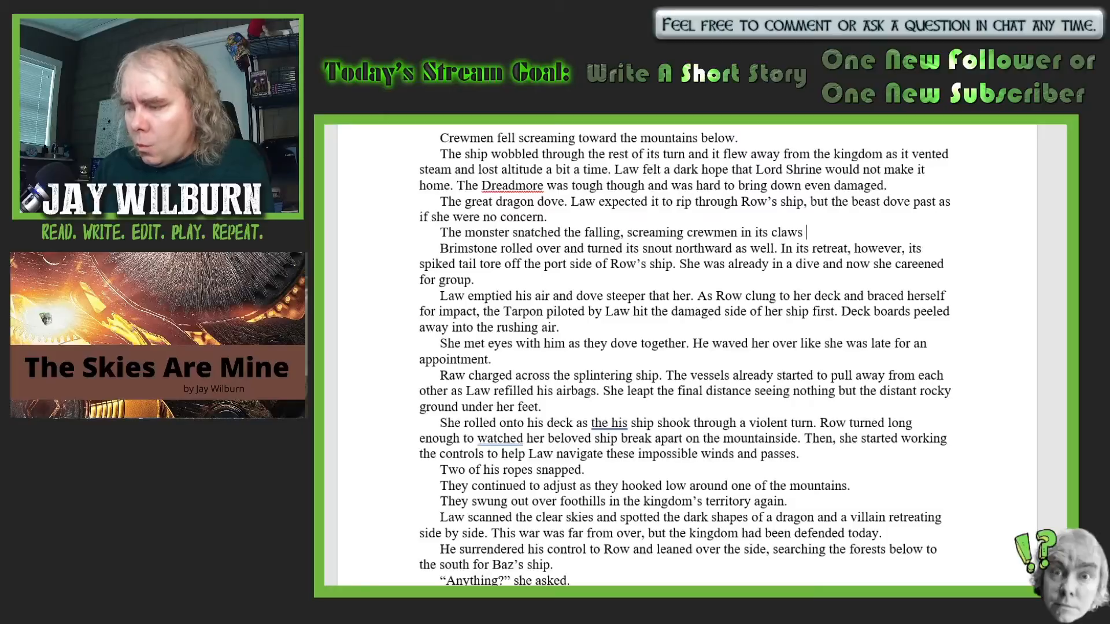
type("one by o")
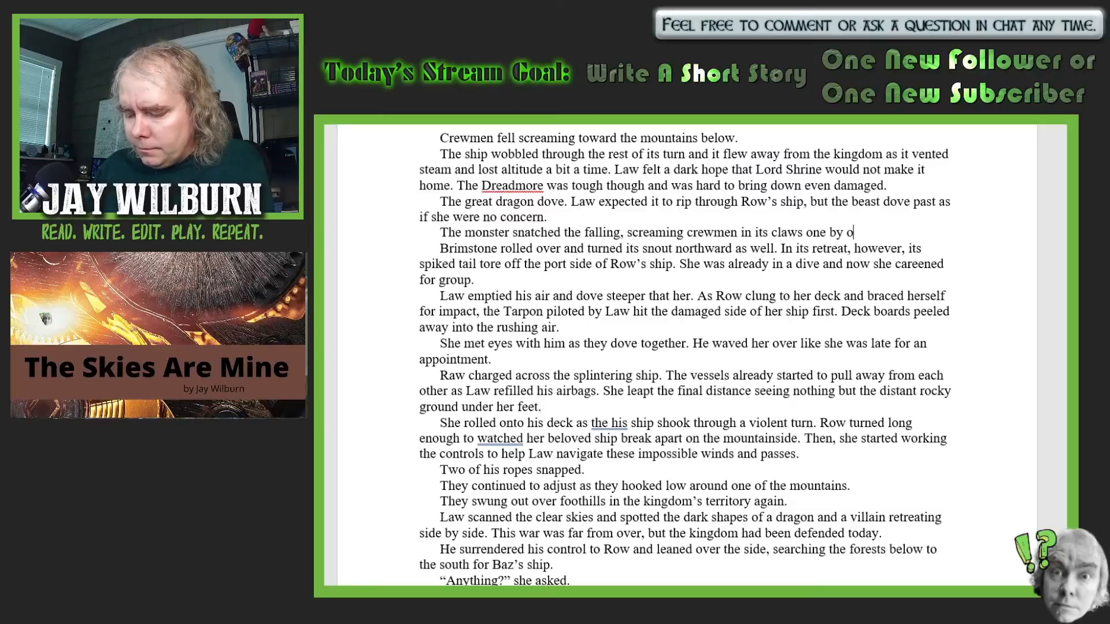
type("ne.")
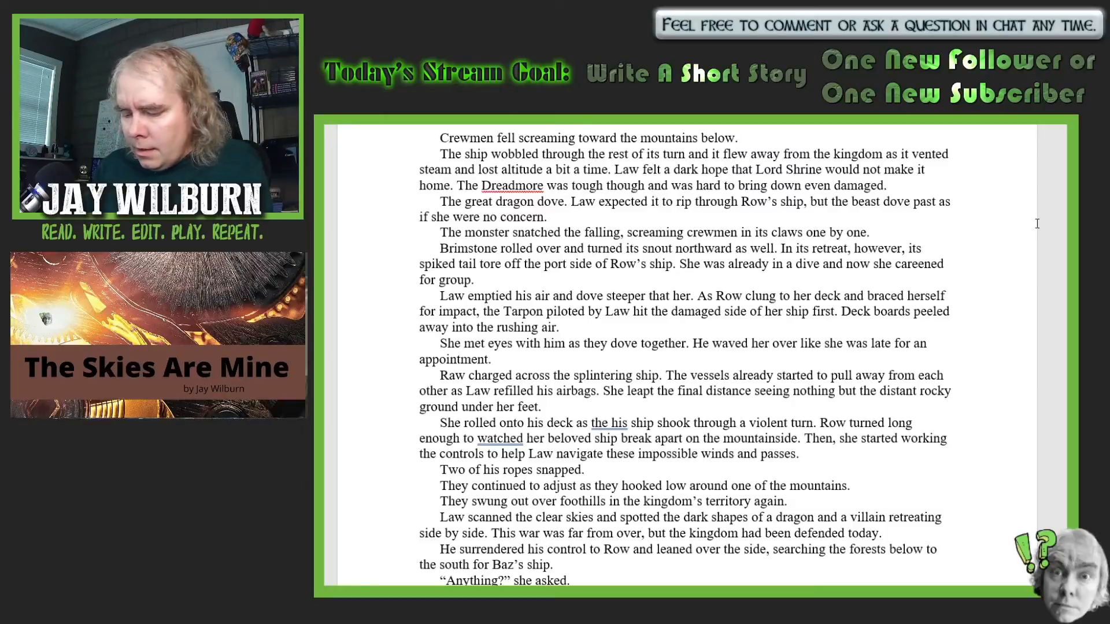
type(" It didn'")
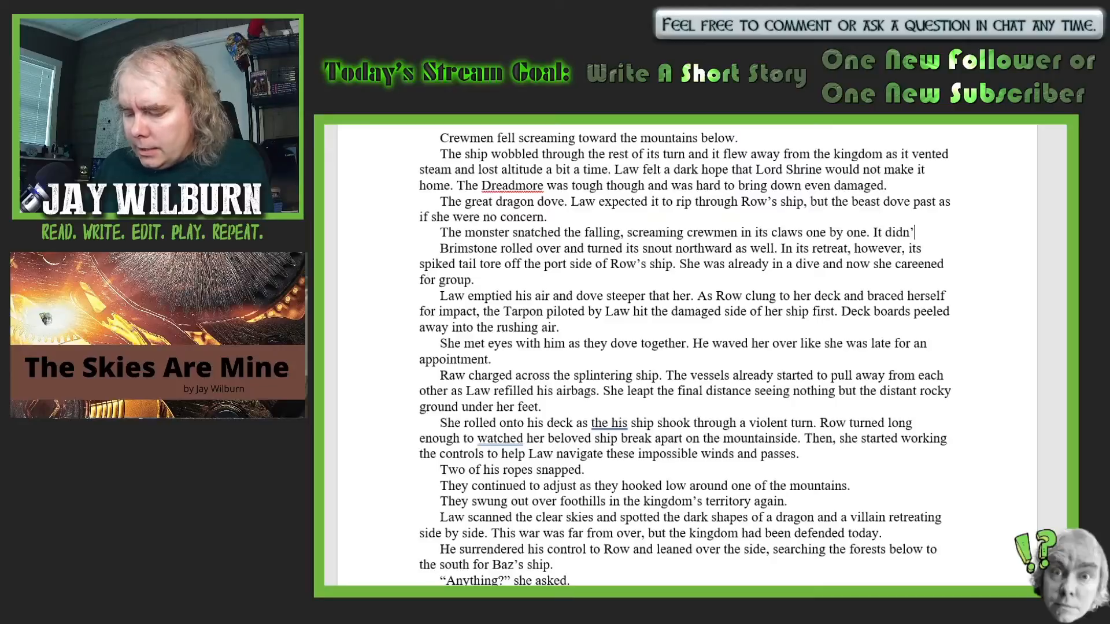
type("t get them")
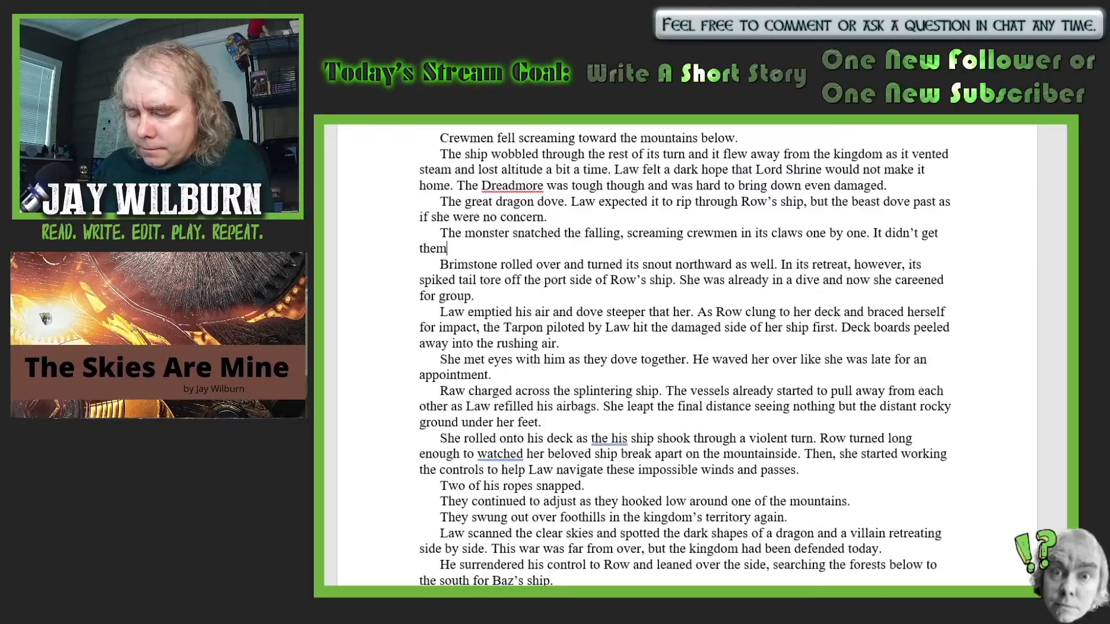
type(" a")
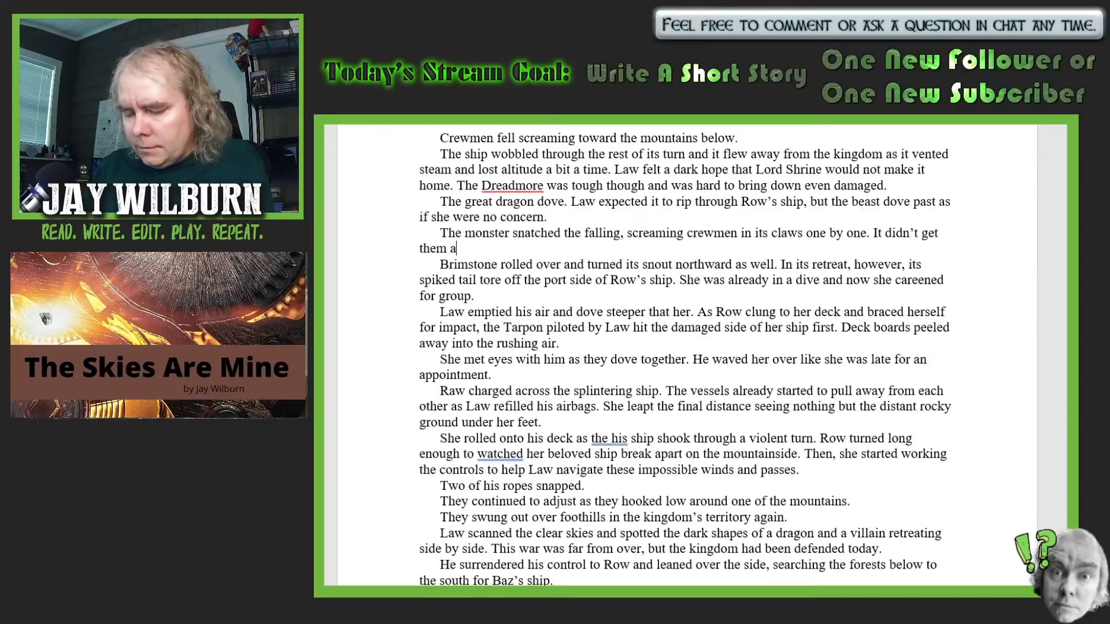
type("ll as th")
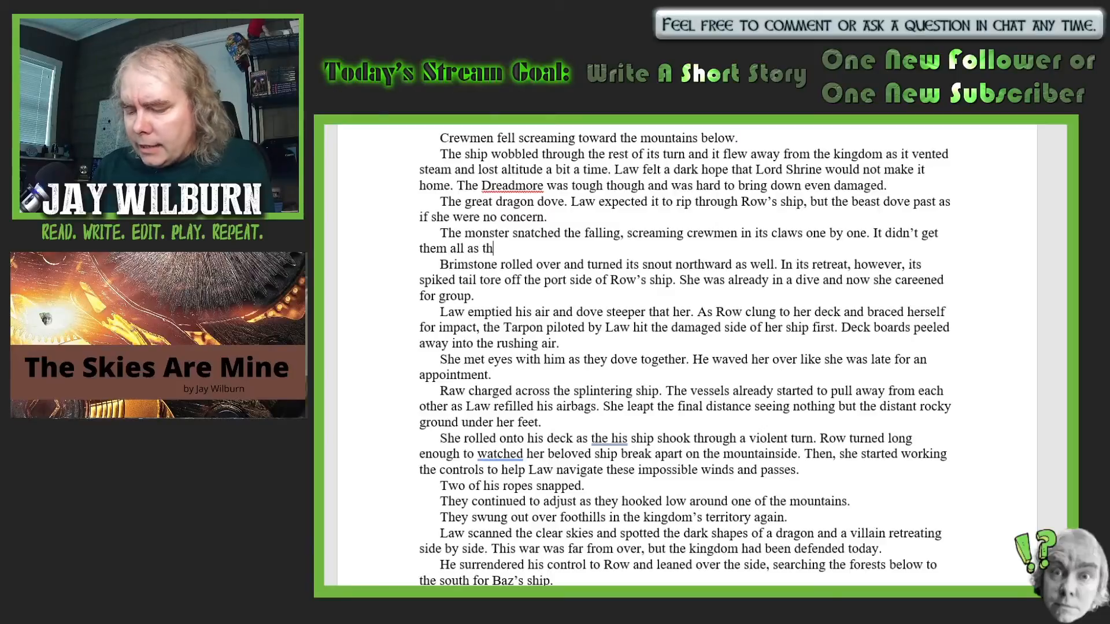
type("e last few ")
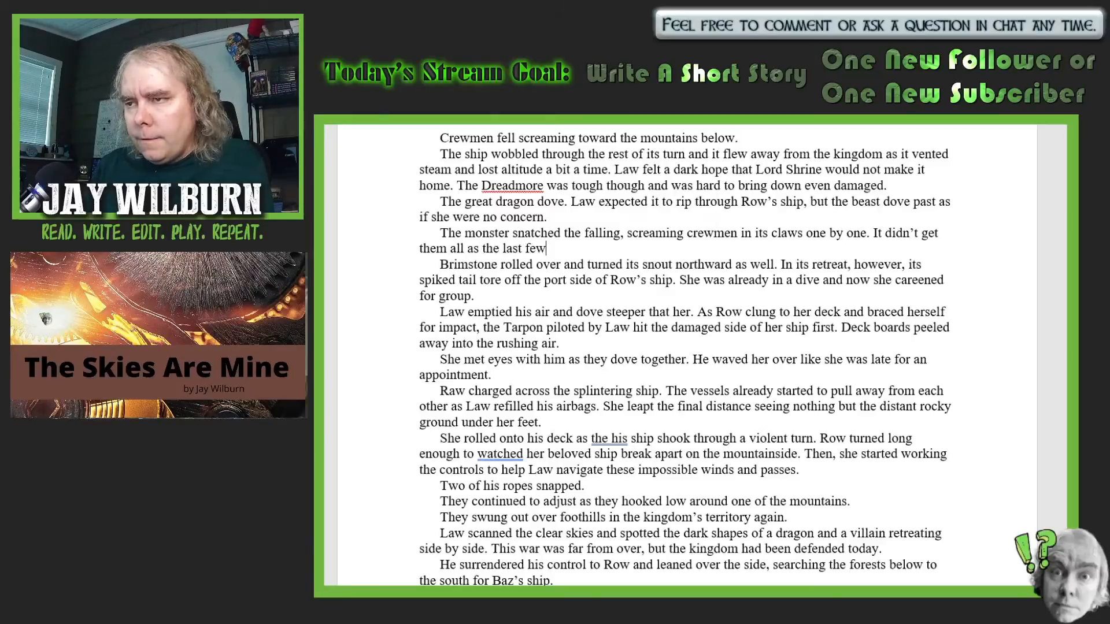
type("fell to ")
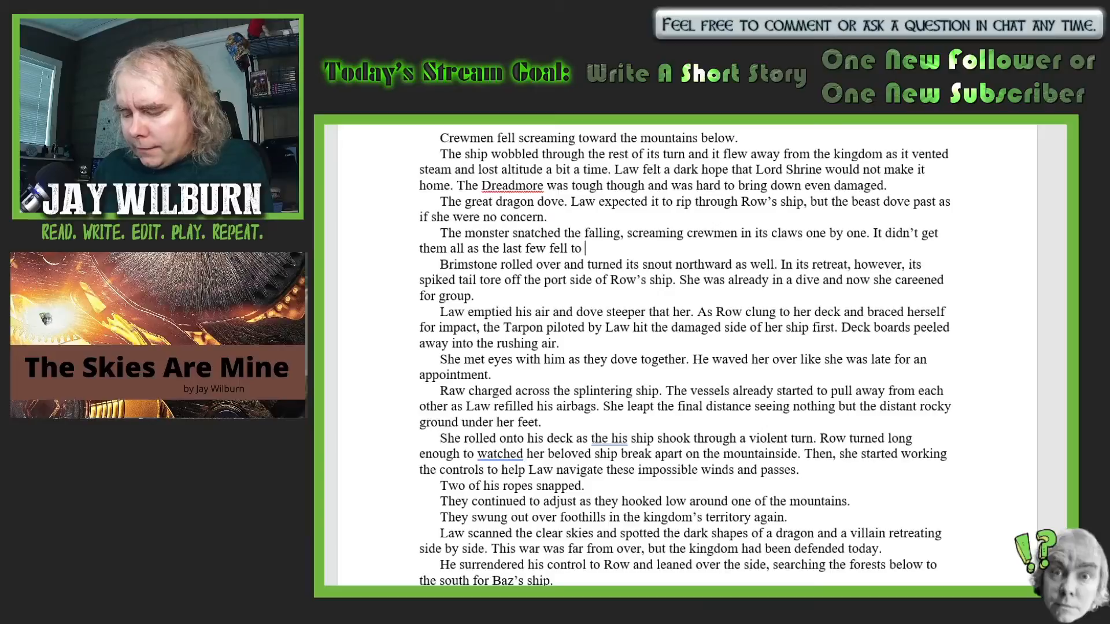
type("their dea")
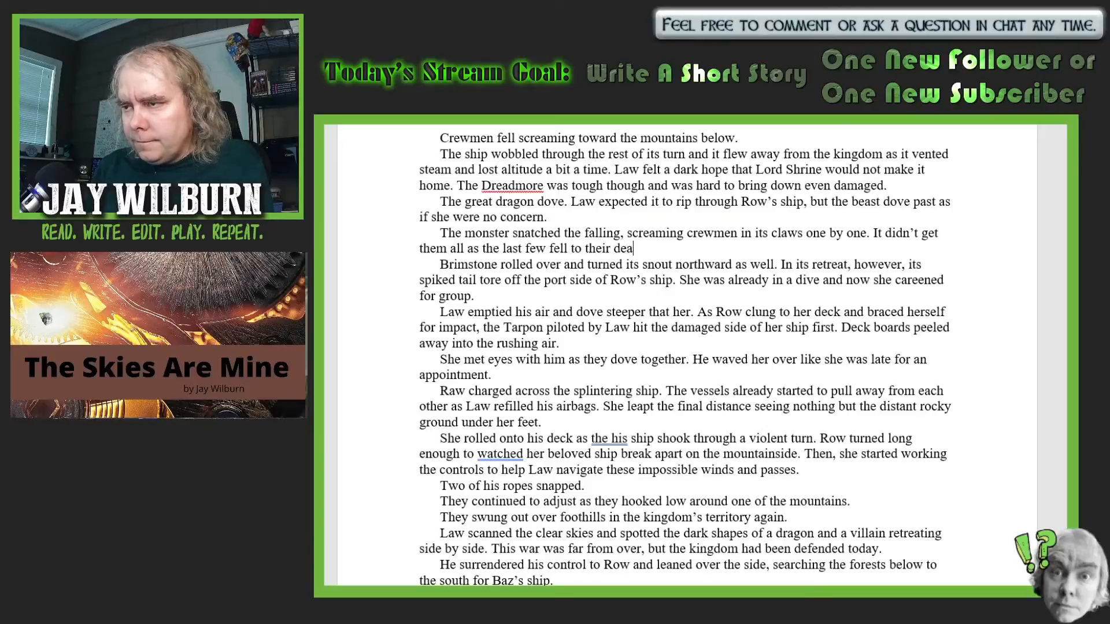
type("ths. ")
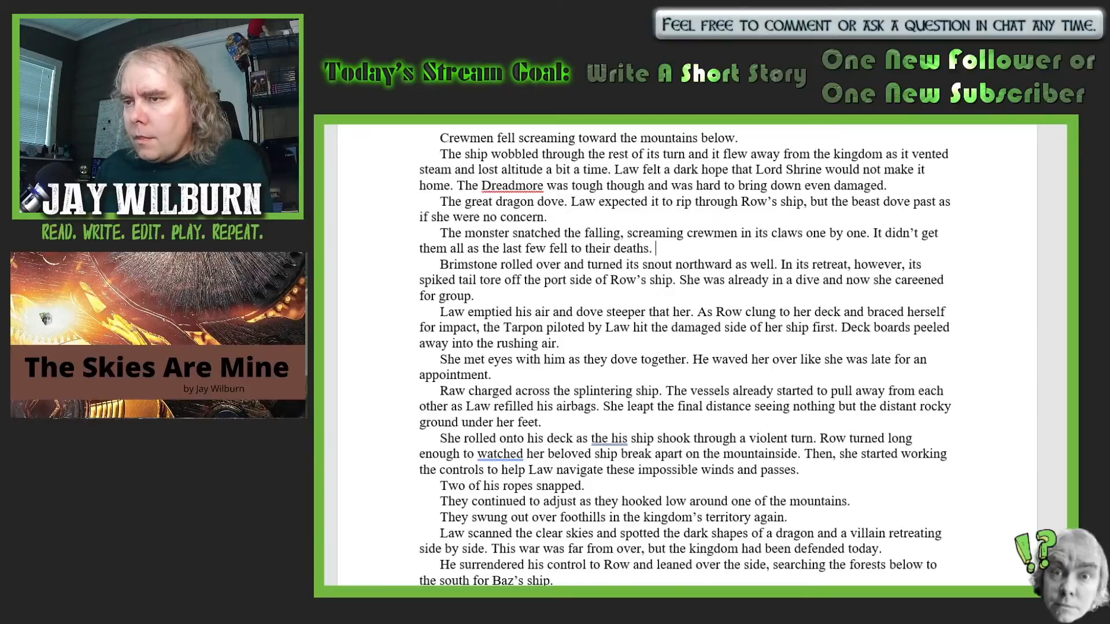
type("The ")
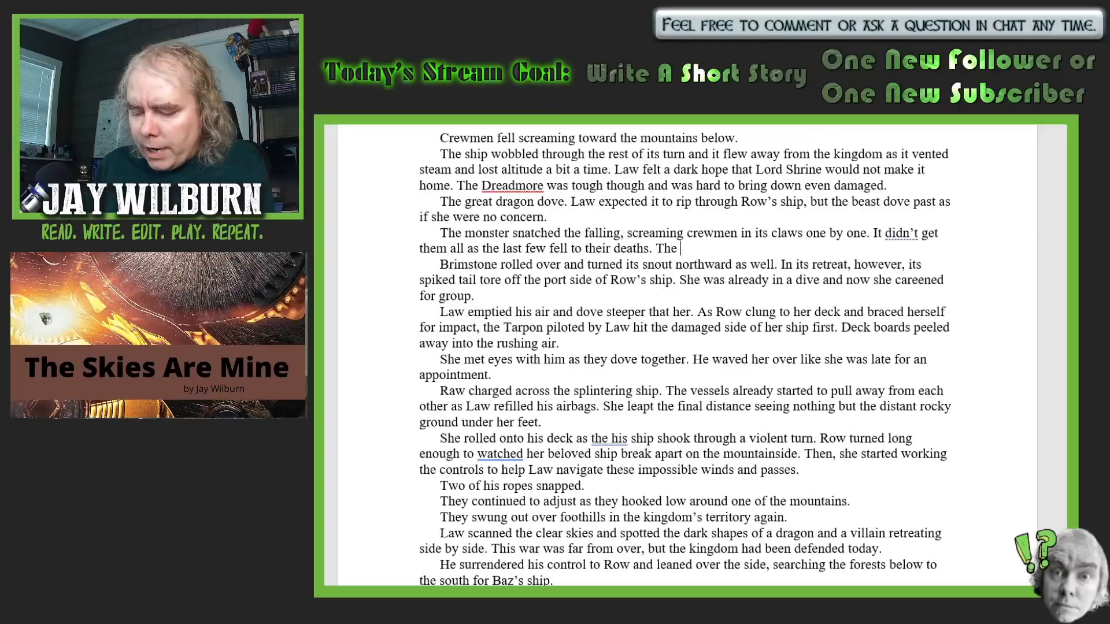
type("dragon")
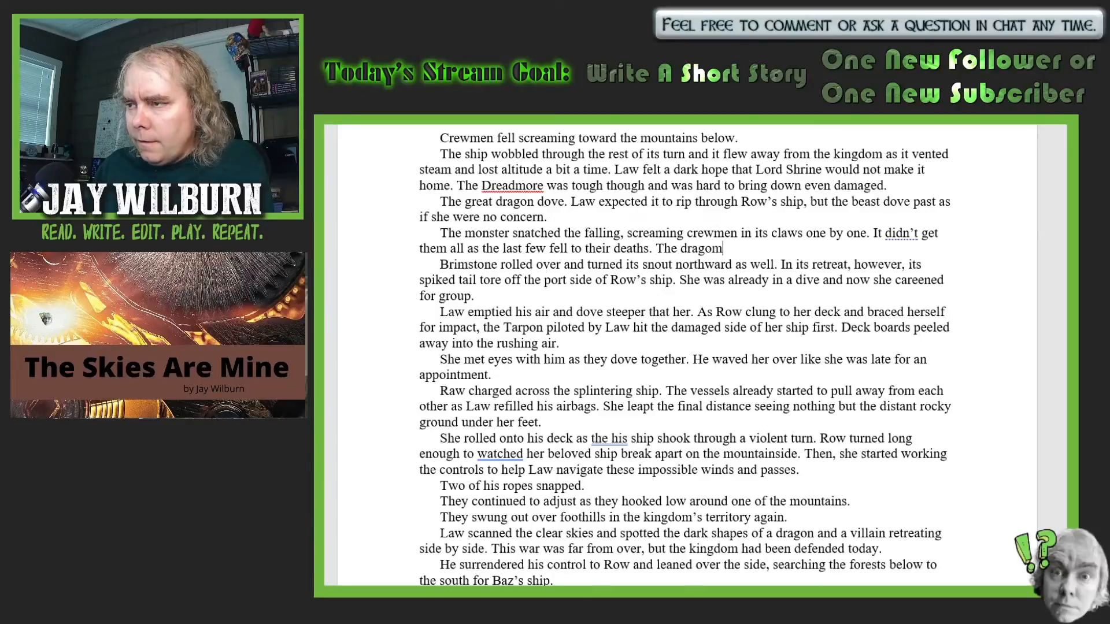
- Begin a new paragraph after "fell to their deaths." with the words "The dragon flapped"
key("BackSpace")
type("n fl")
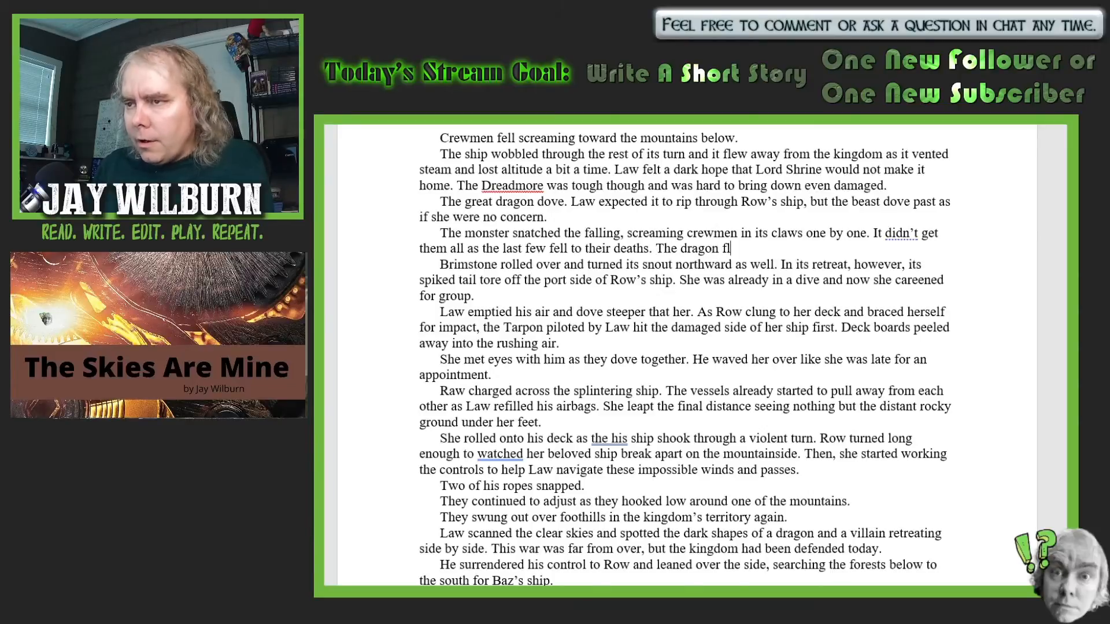
type("apped")
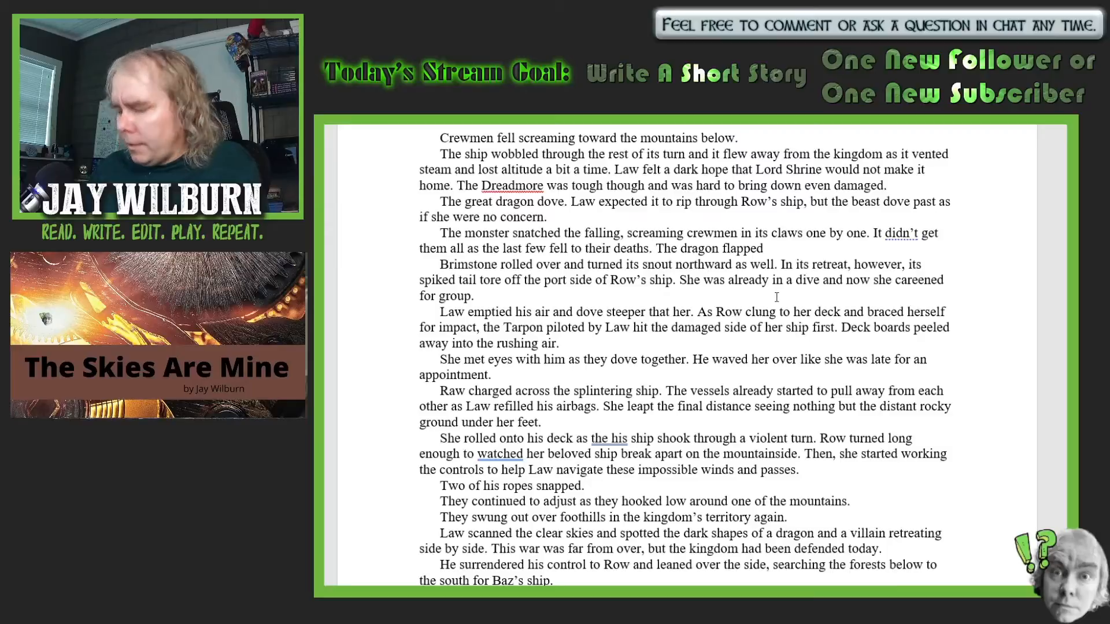
left_click(657, 248)
key("Return")
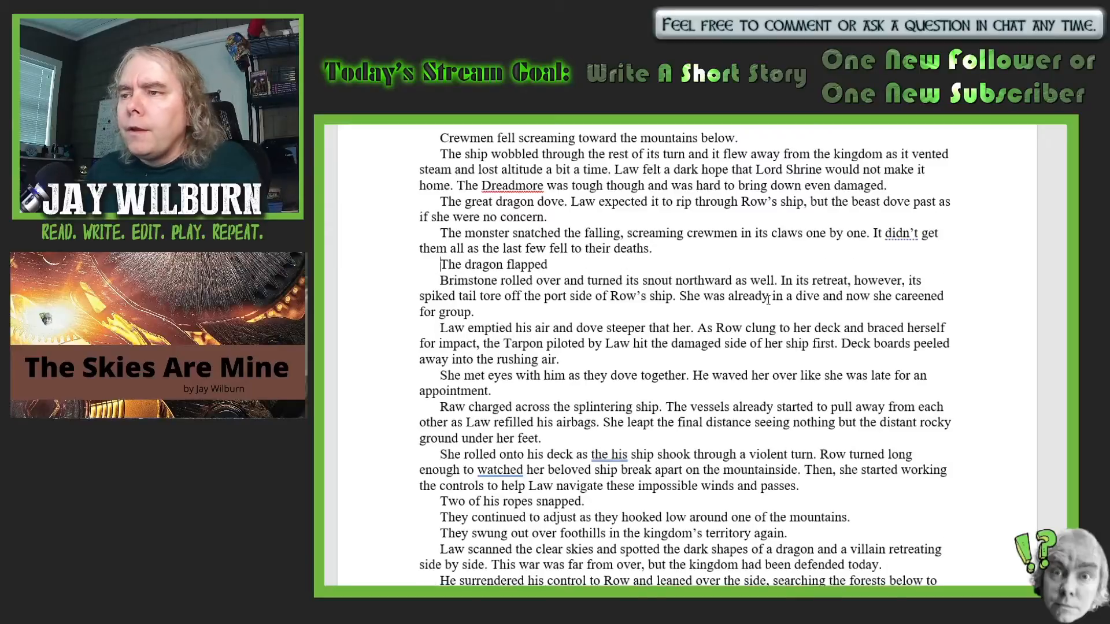
- Extend the new paragraph's opening after "The dragon flapped" with "hard upward"
left_click(576, 269)
type("har")
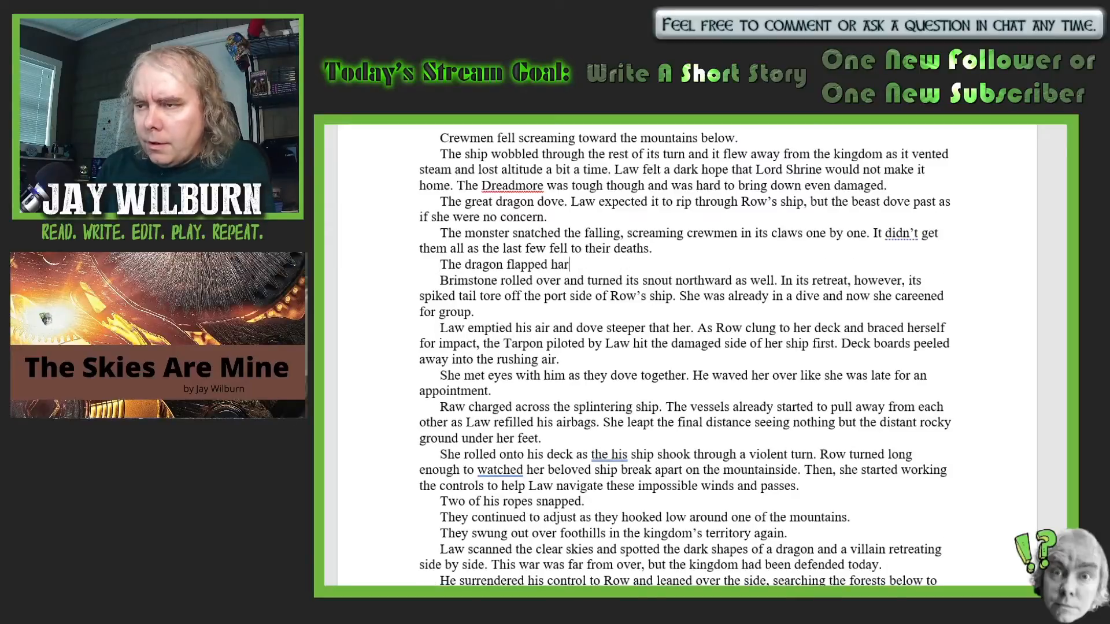
type("d upo")
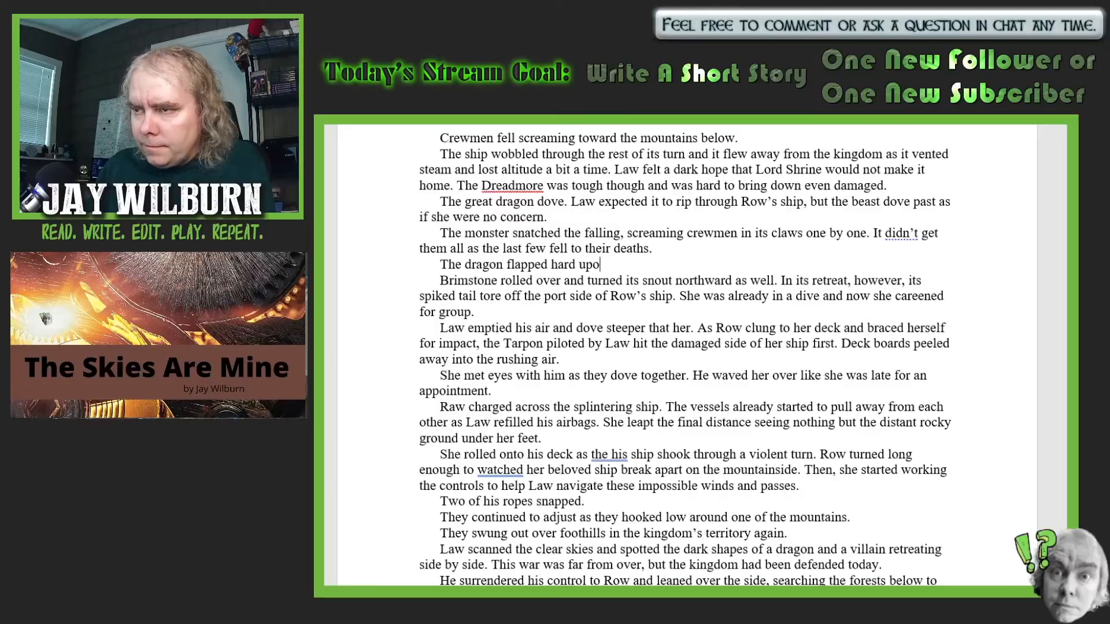
type("ward")
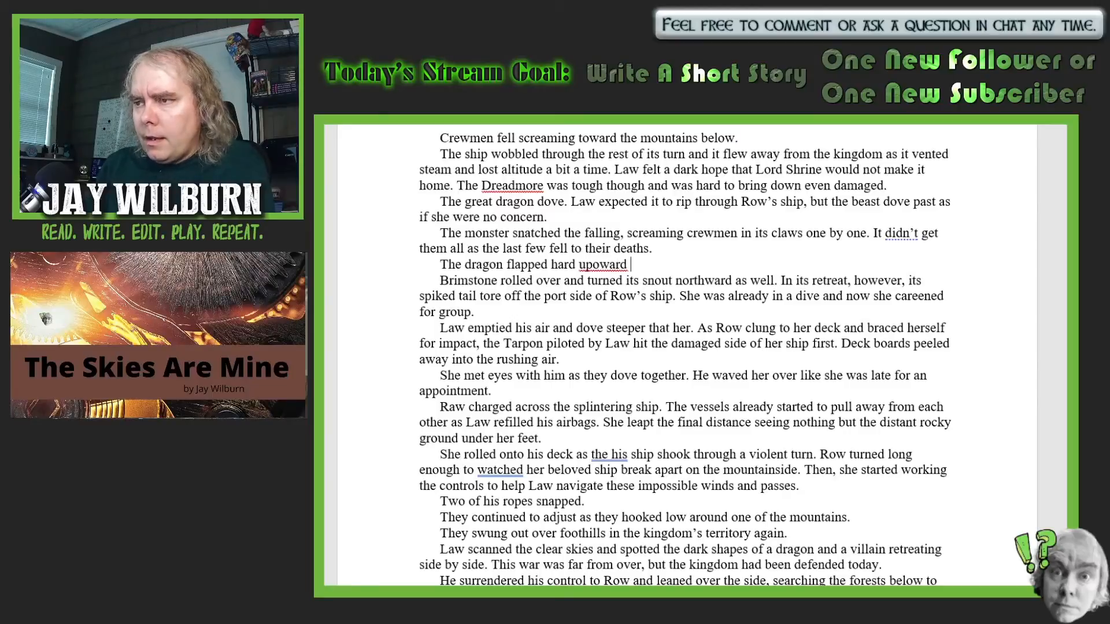
key("BackSpace")
key("BackSpace")
key("BackSpace")
key("BackSpace")
key("BackSpace")
type("a")
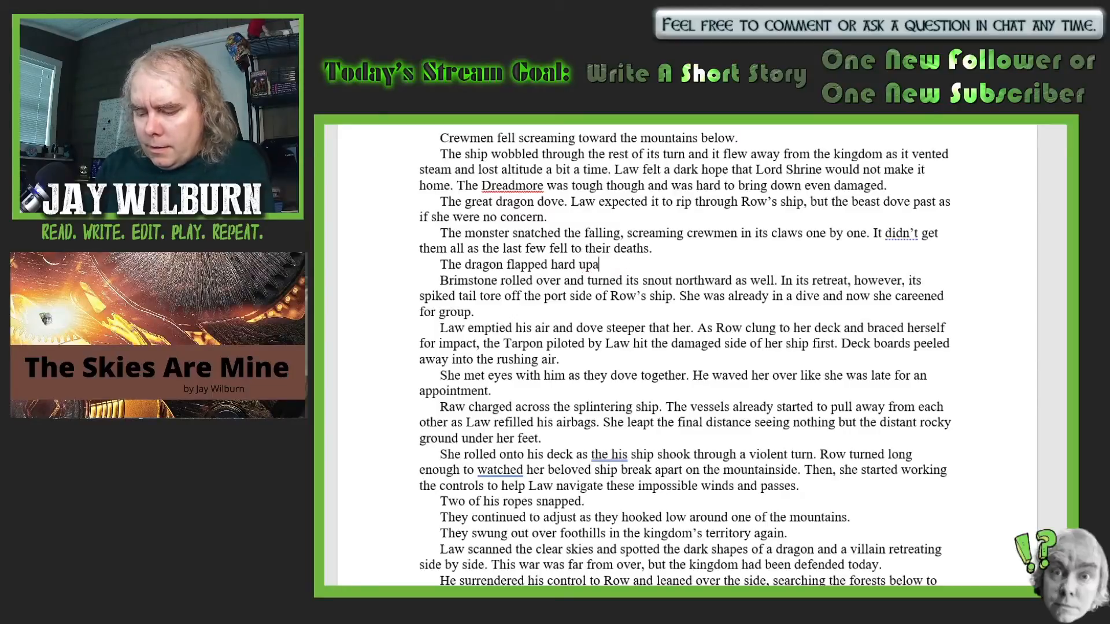
key("BackSpace")
type("war")
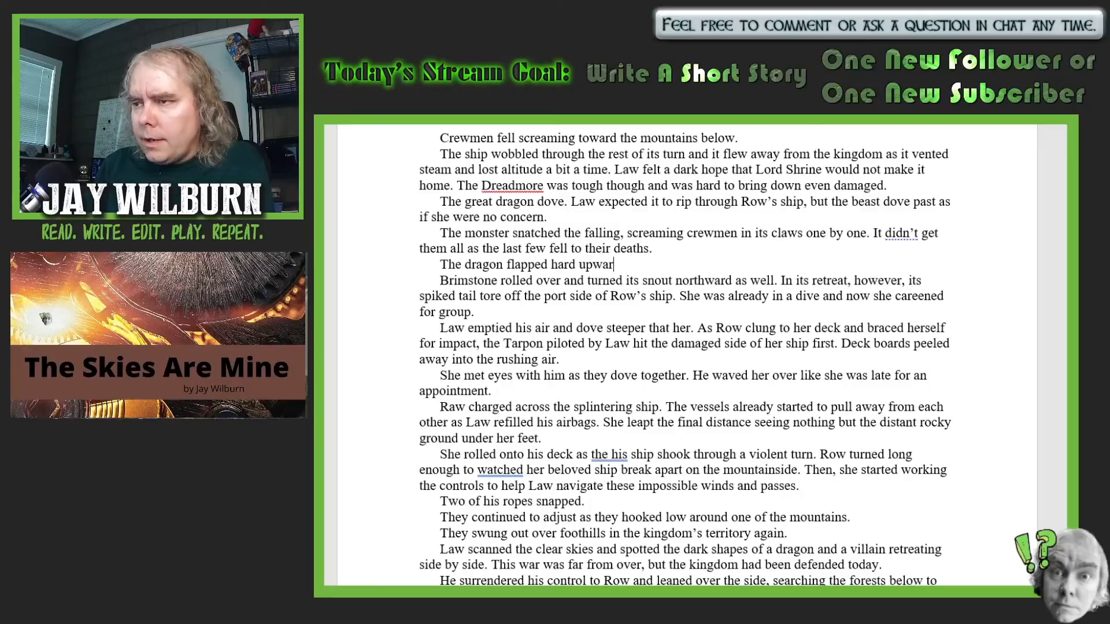
type("d a")
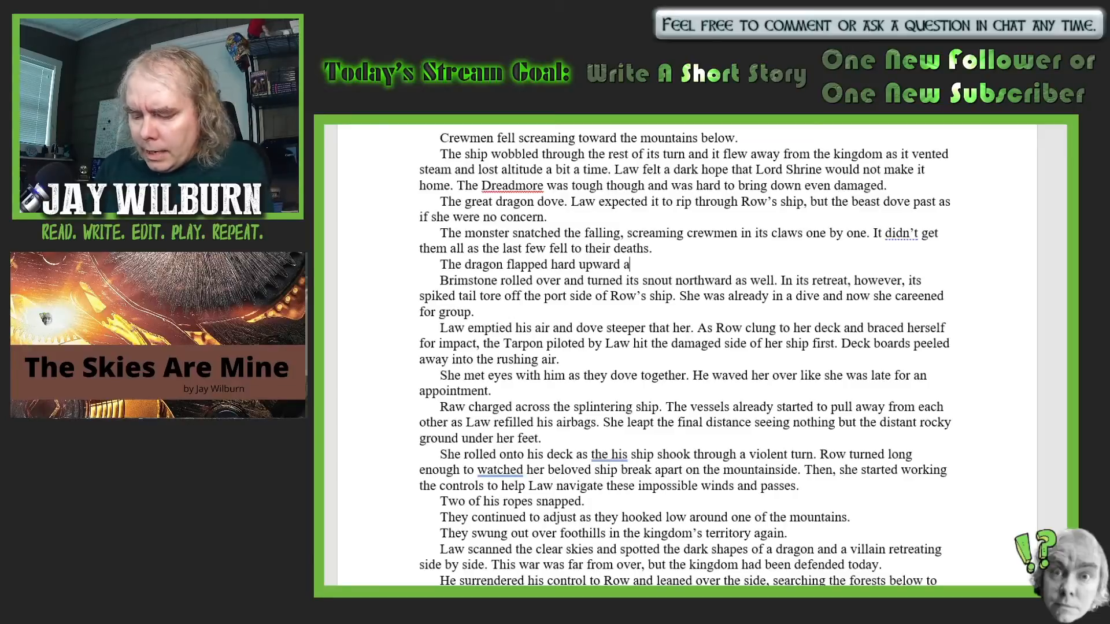
type("nd Law wa")
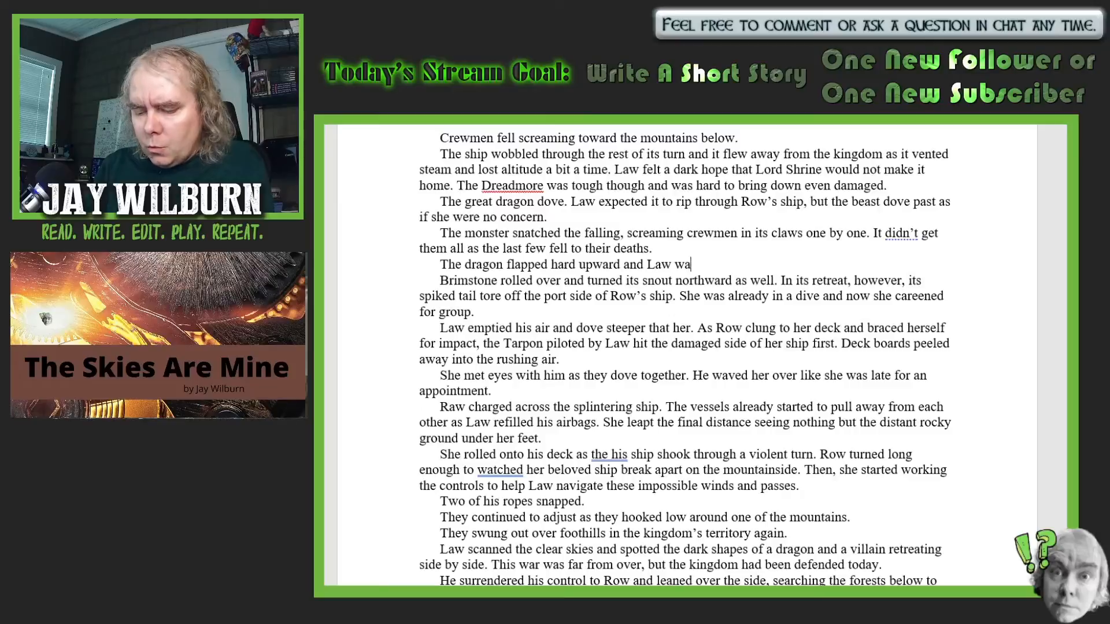
type("s sure Br")
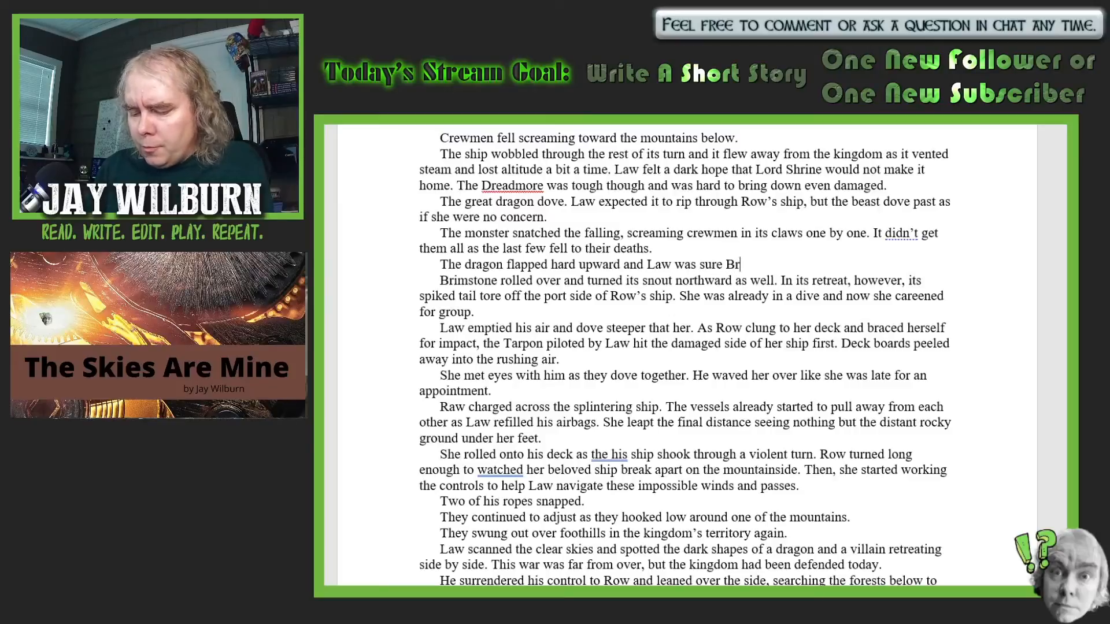
type("imstone ")
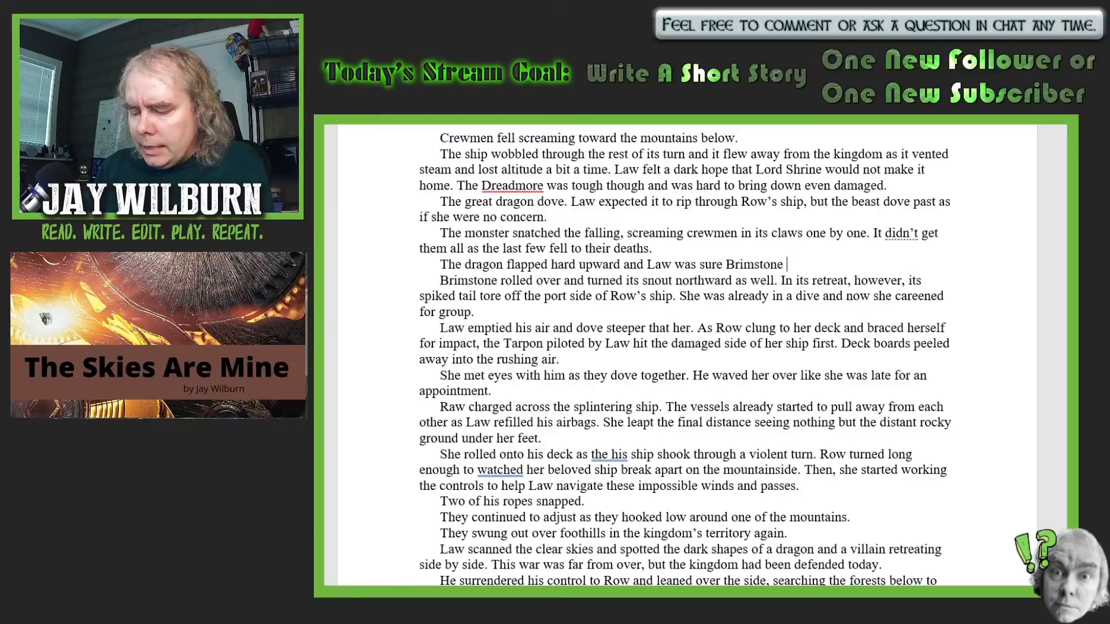
type("intended to eat ")
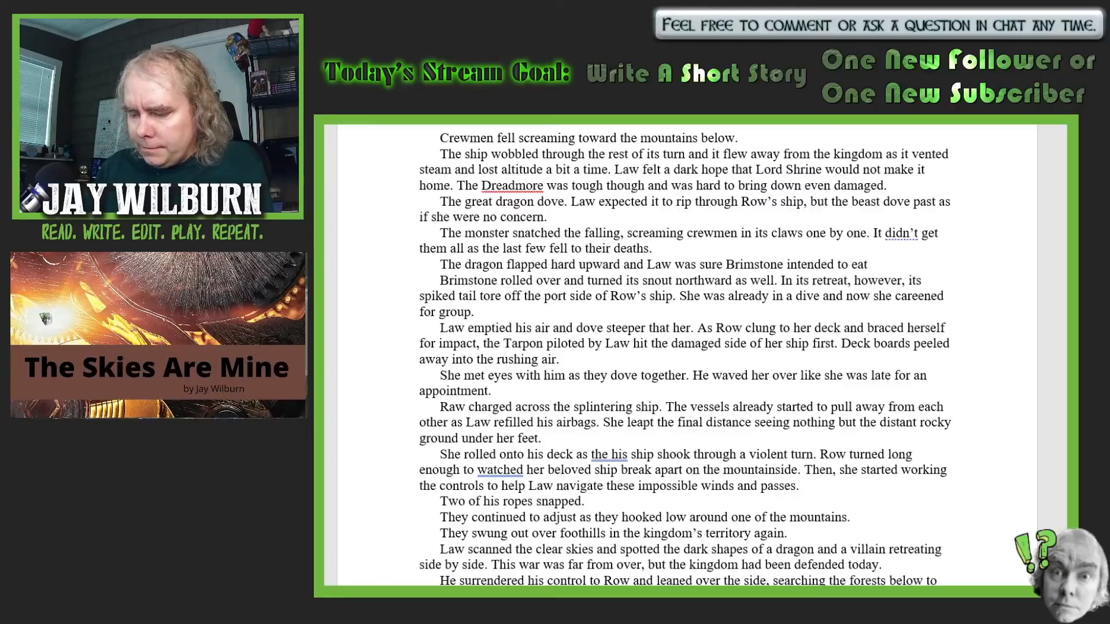
type("the me")
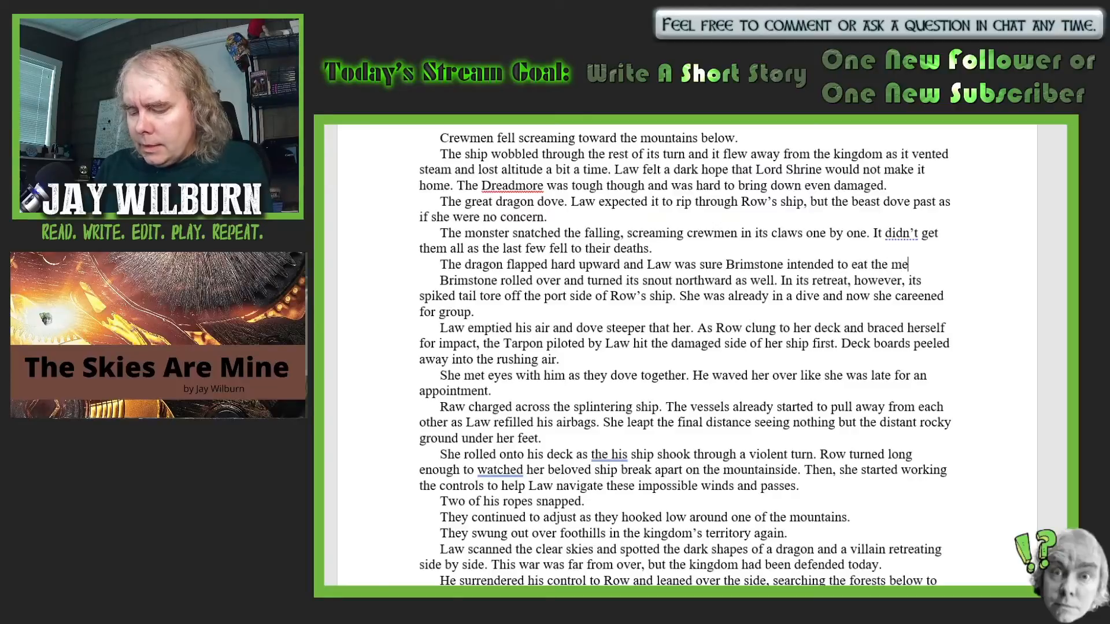
type("n it had caught r")
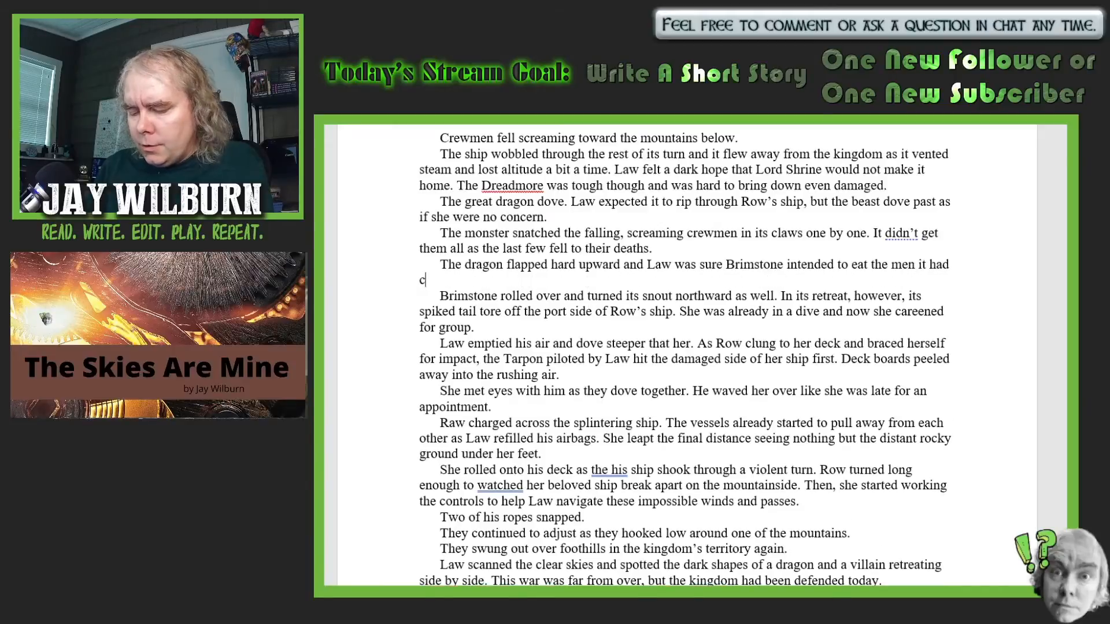
type("i")
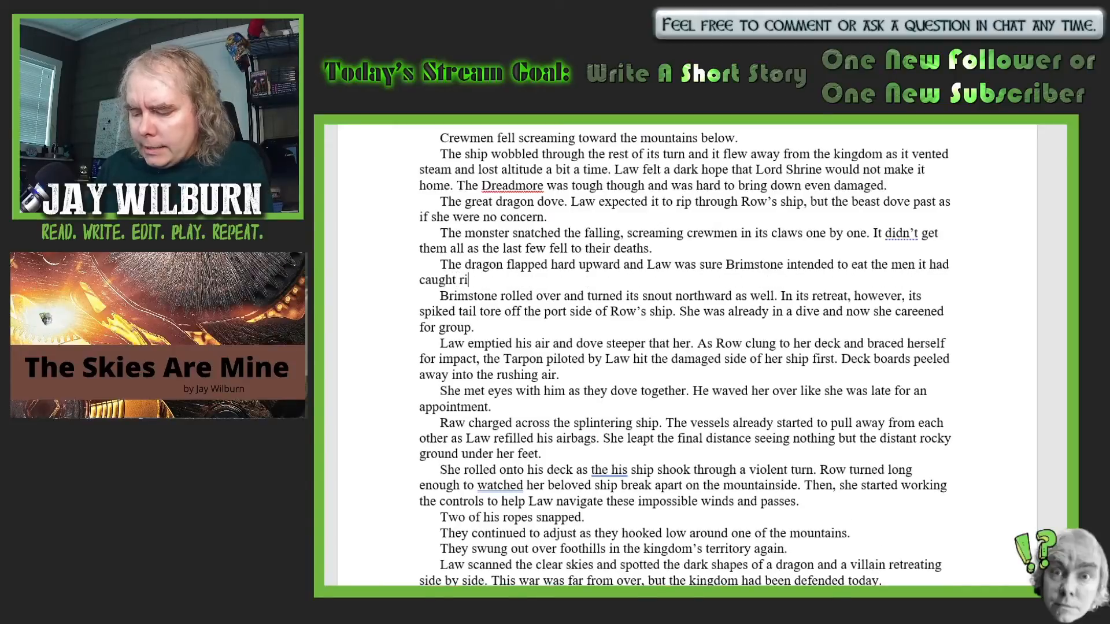
type("ght up un")
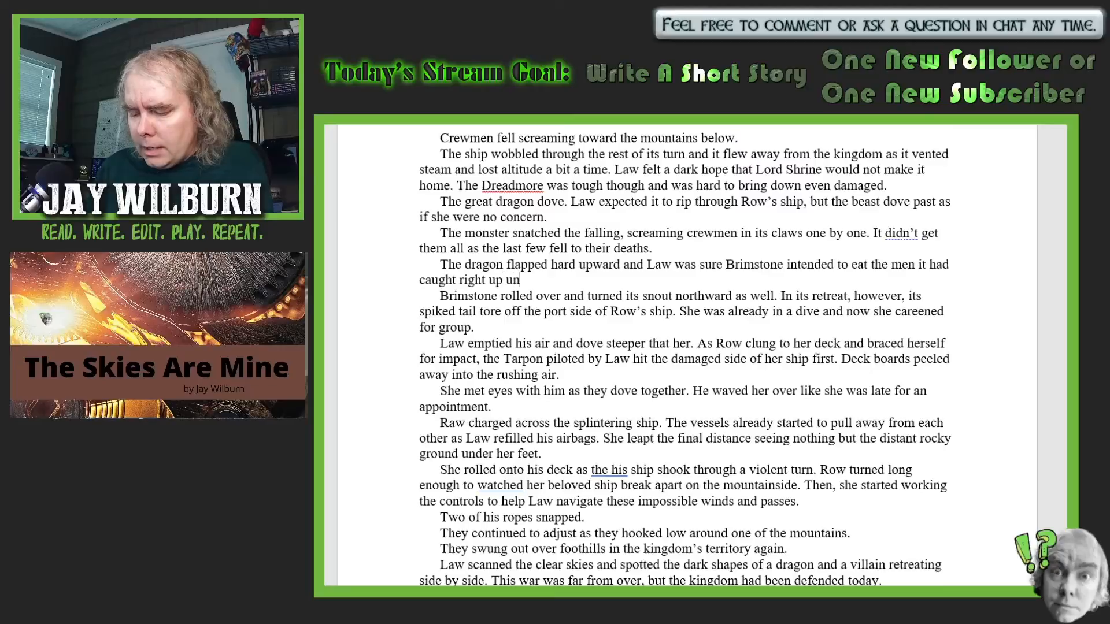
type("til the moment")
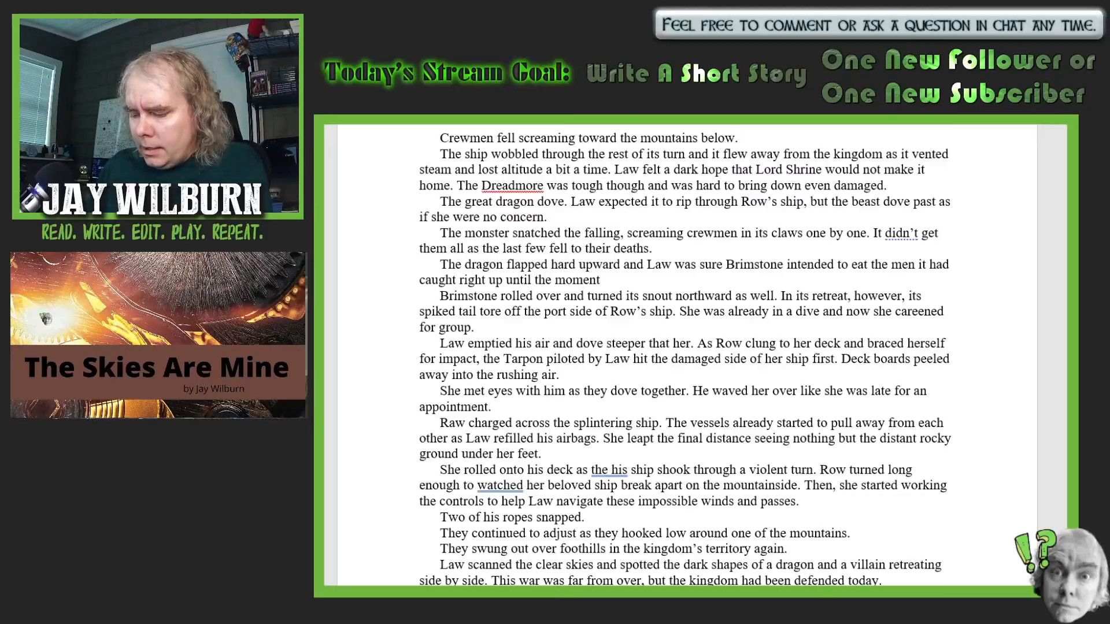
type(" it")
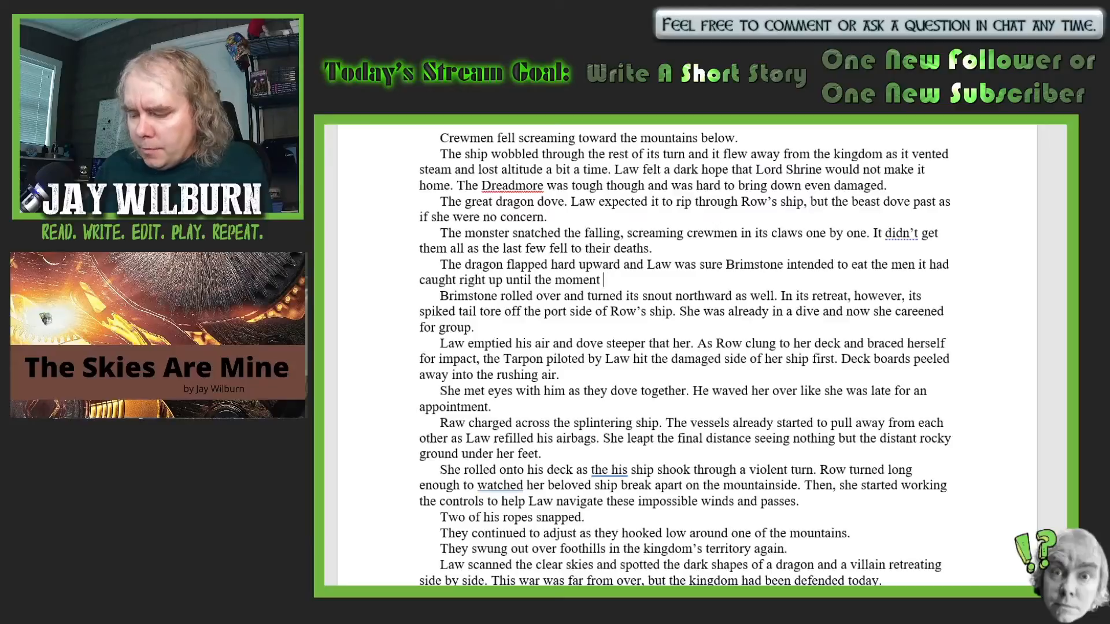
type(" set the")
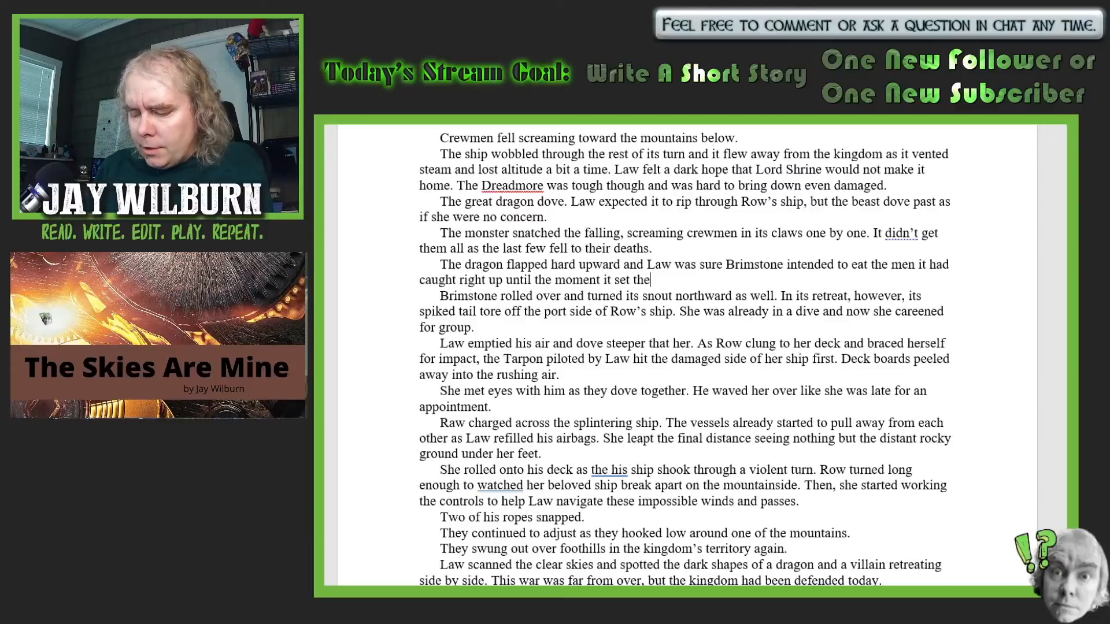
type("m gentl")
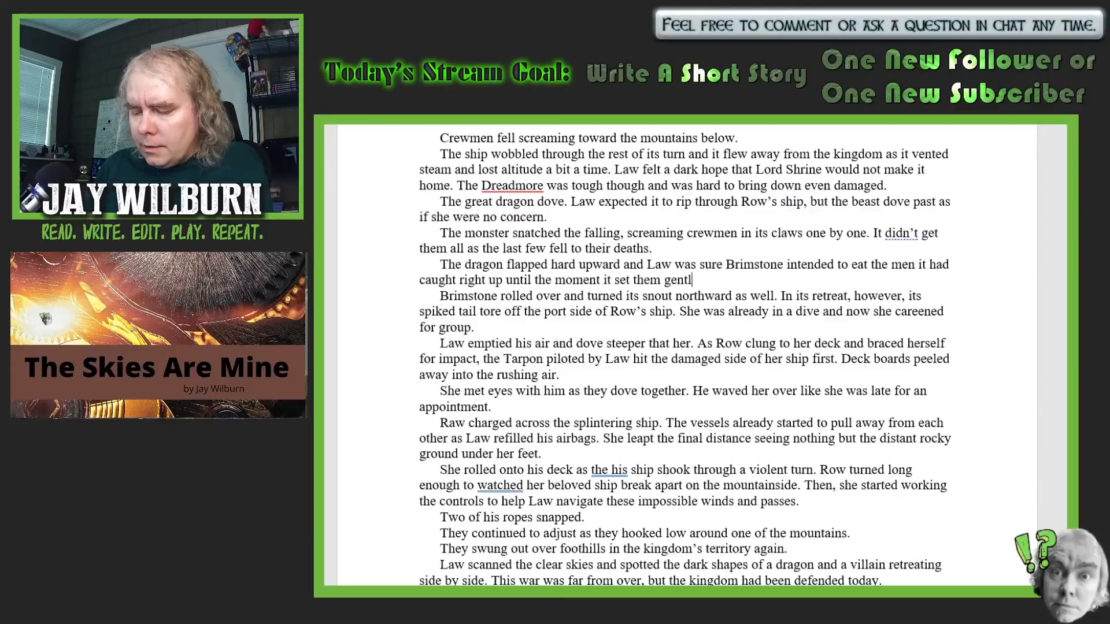
type("y upon ")
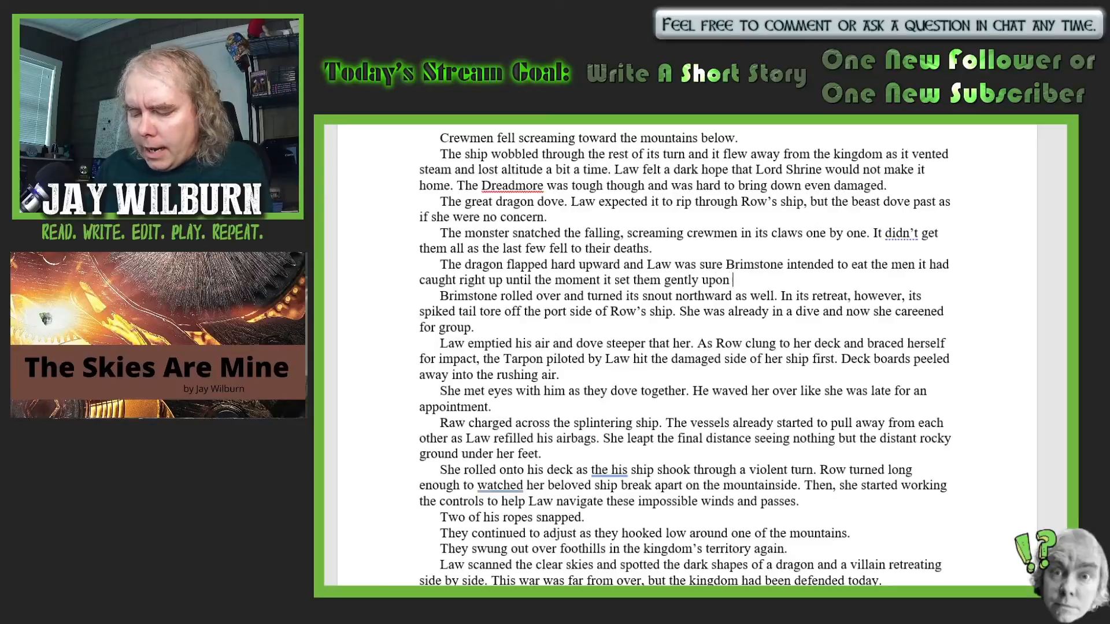
type("a surviv")
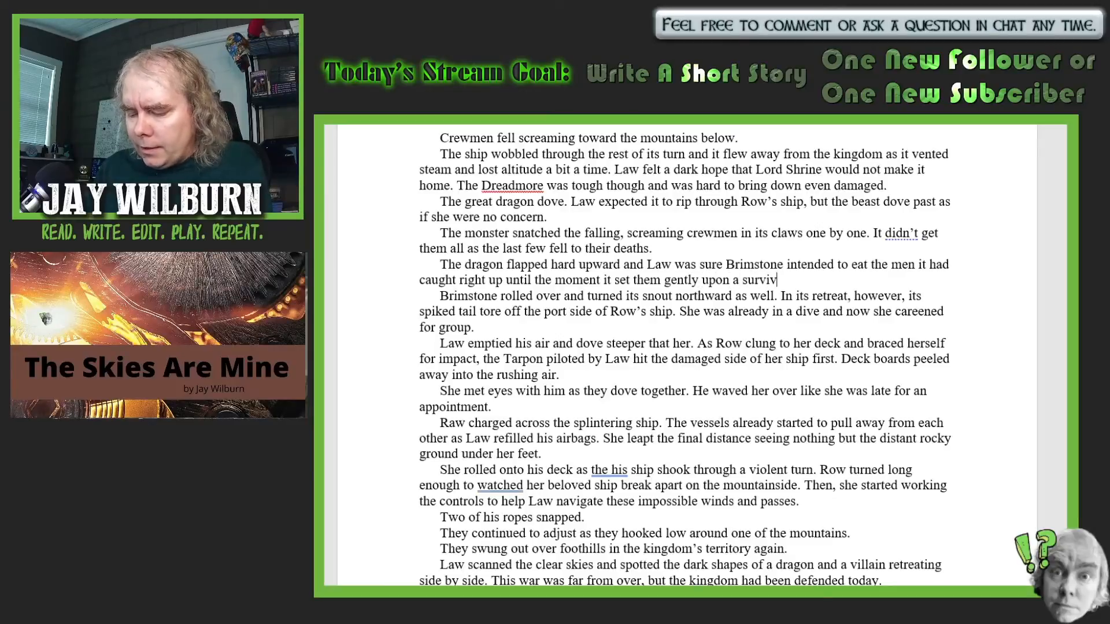
type("ing secti")
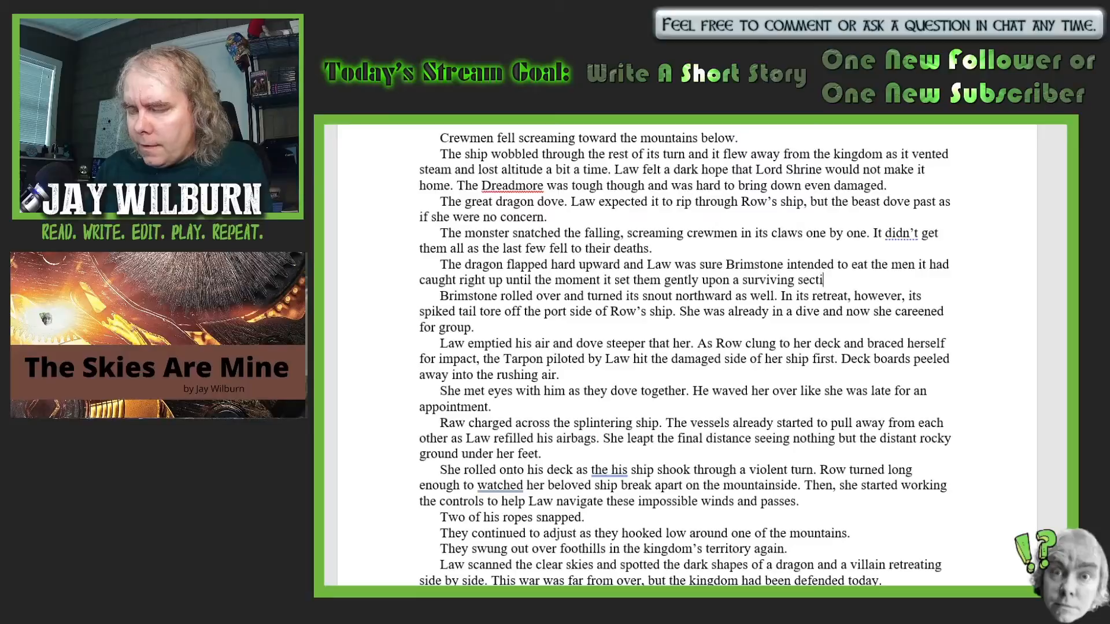
type("on of the dec")
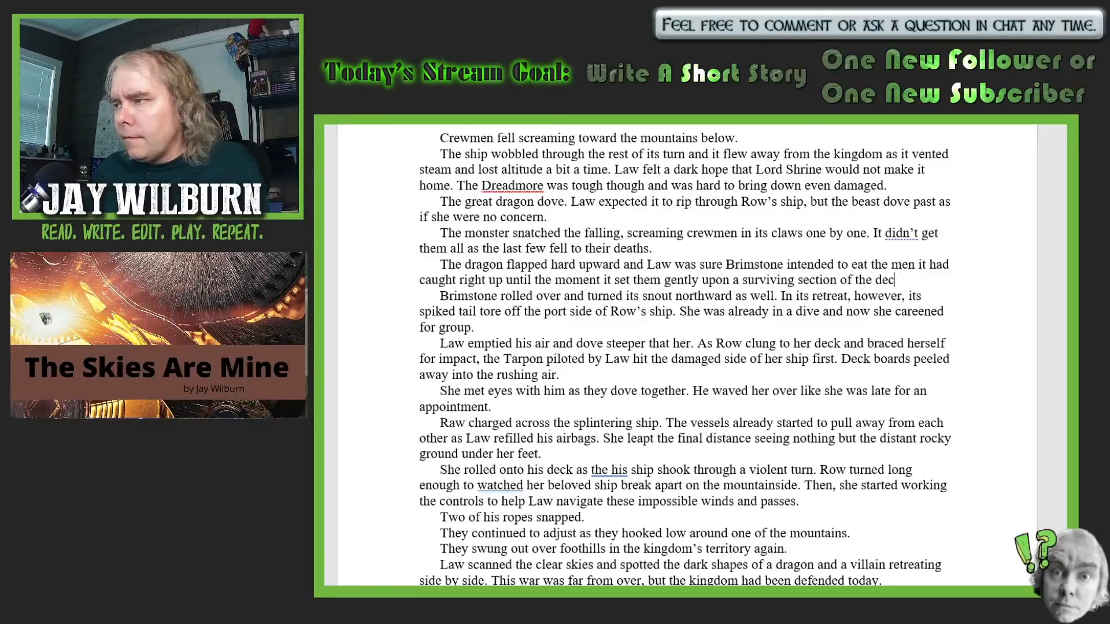
- Finish the dragon sentence with "upon a surviving section of the Dreadmore's deck."
key("BackSpace")
key("BackSpace")
key("BackSpace")
type("Dread")
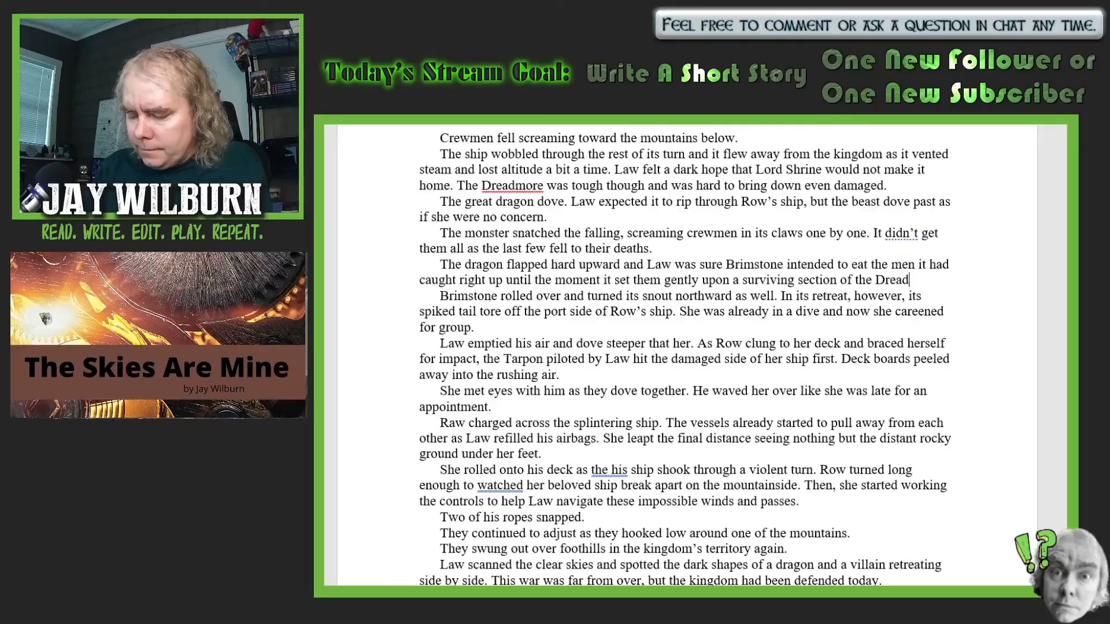
type("more's dec")
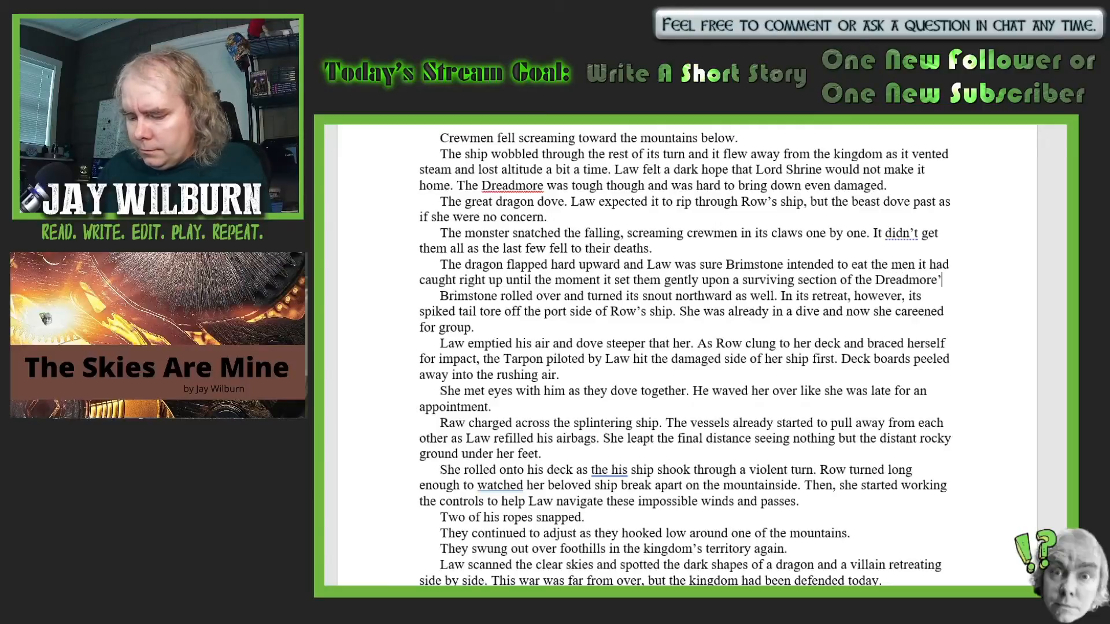
type("k.")
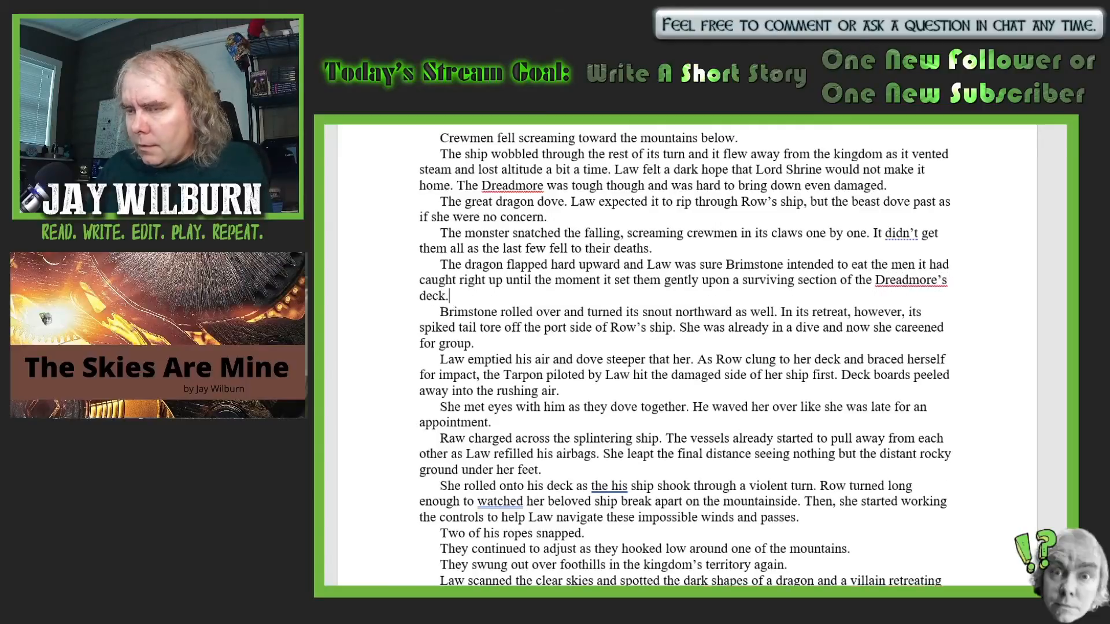
- Begin a new paragraph after the Dreadmore's deck sentence with "Law stared in shock. The"
key("Return")
type("Law ")
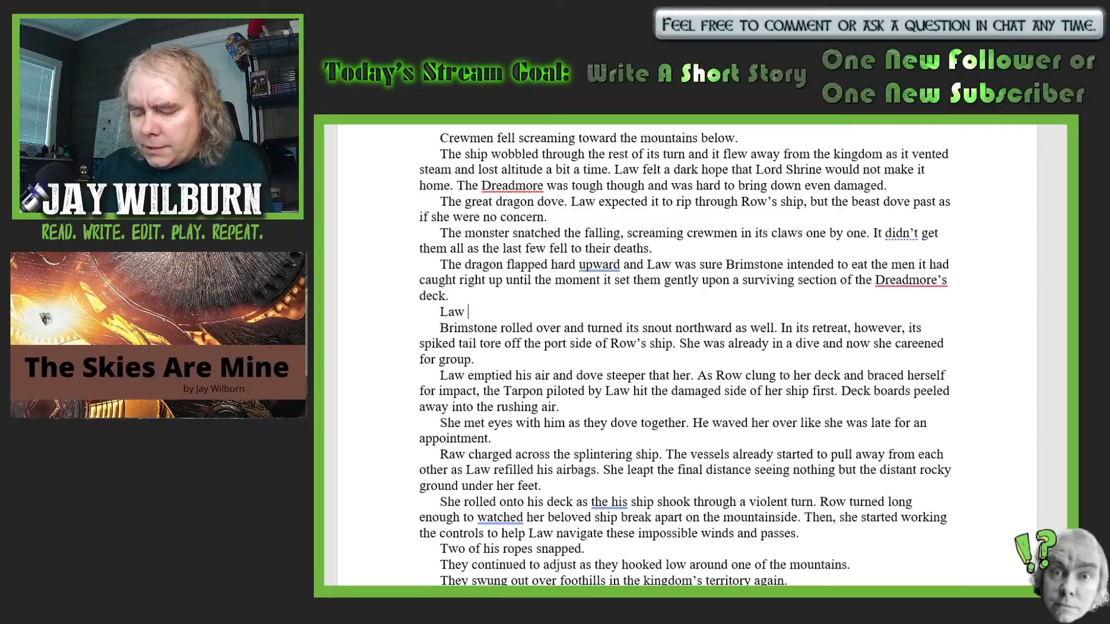
type("stared in sho")
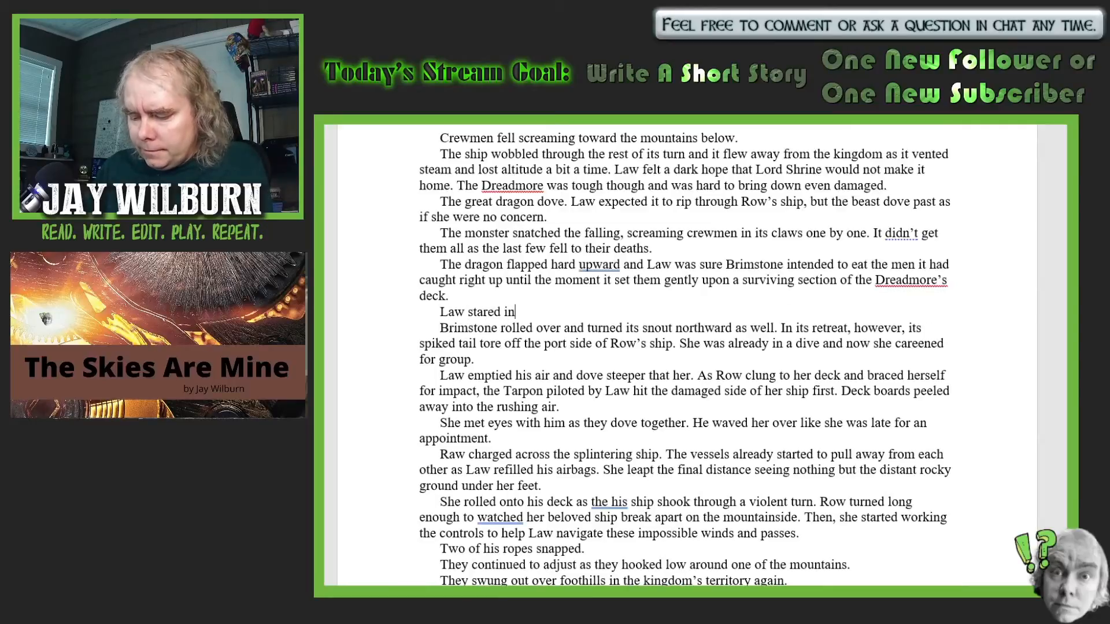
type(". ")
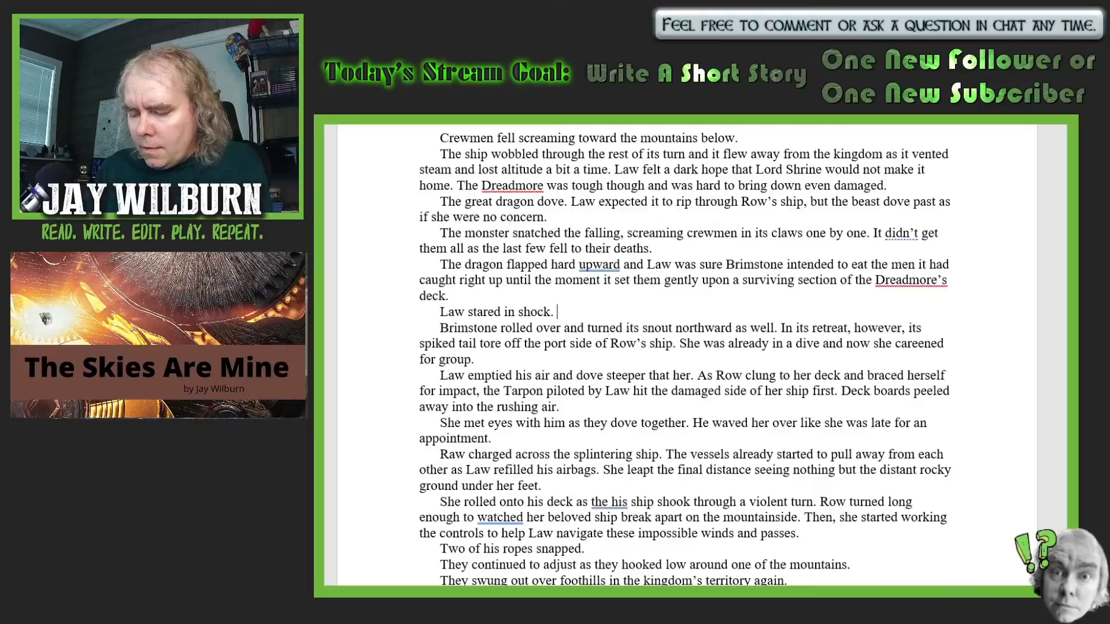
type("The beast")
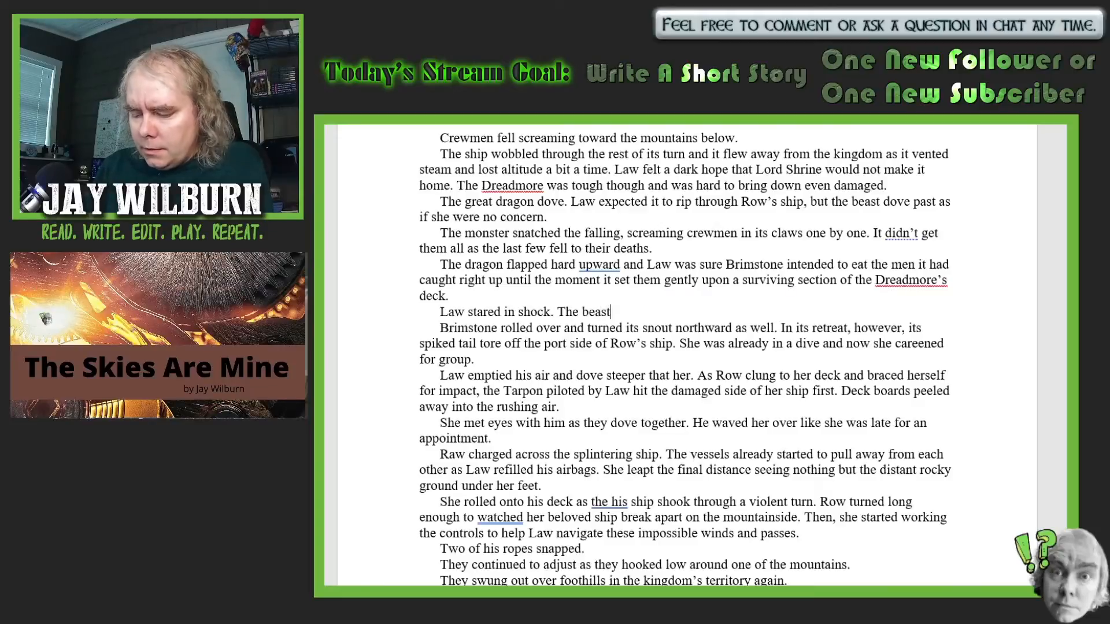
type(" really ")
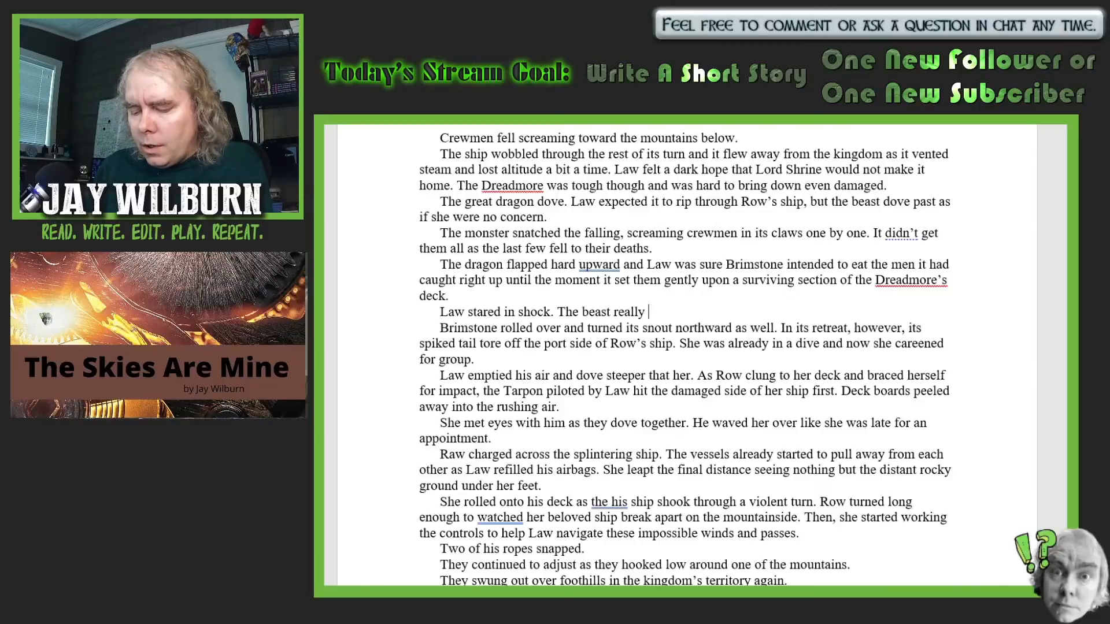
type("was for ")
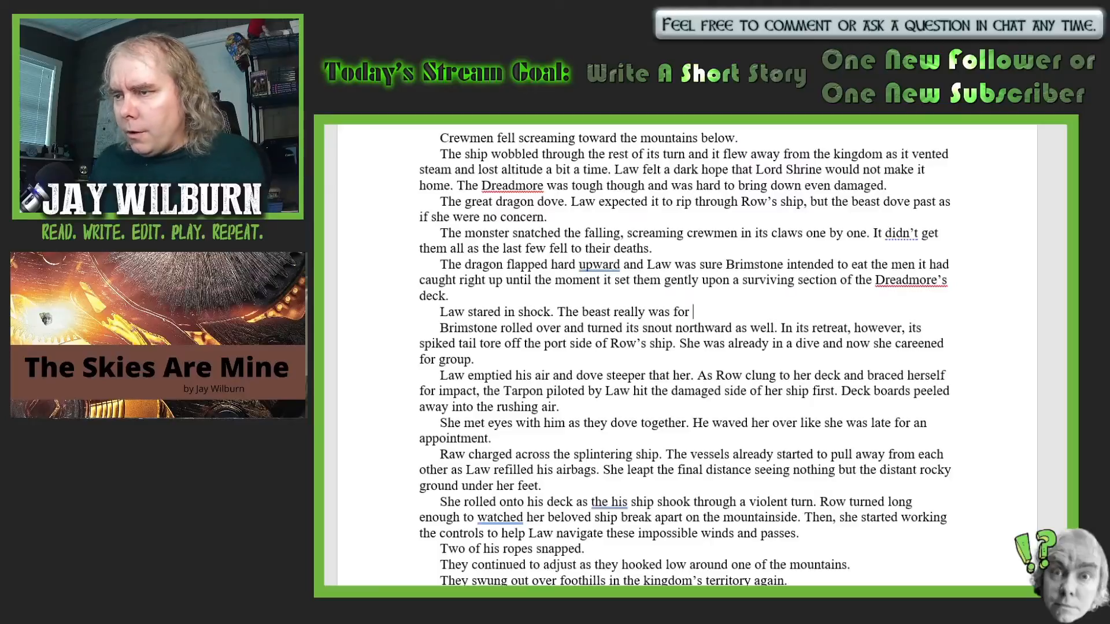
type("th")
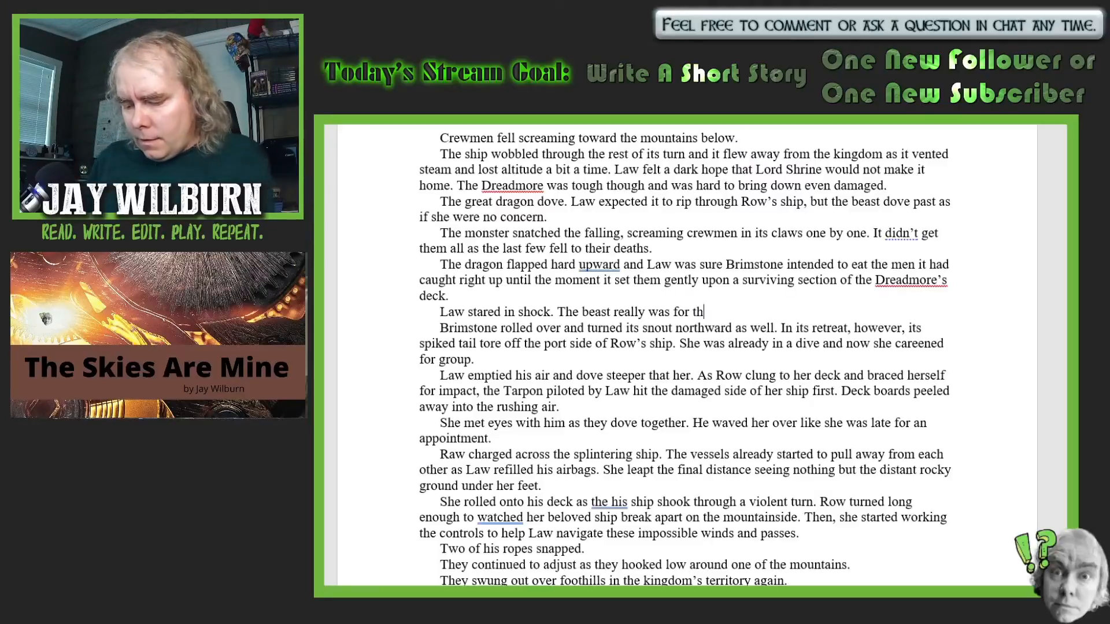
type("e king")
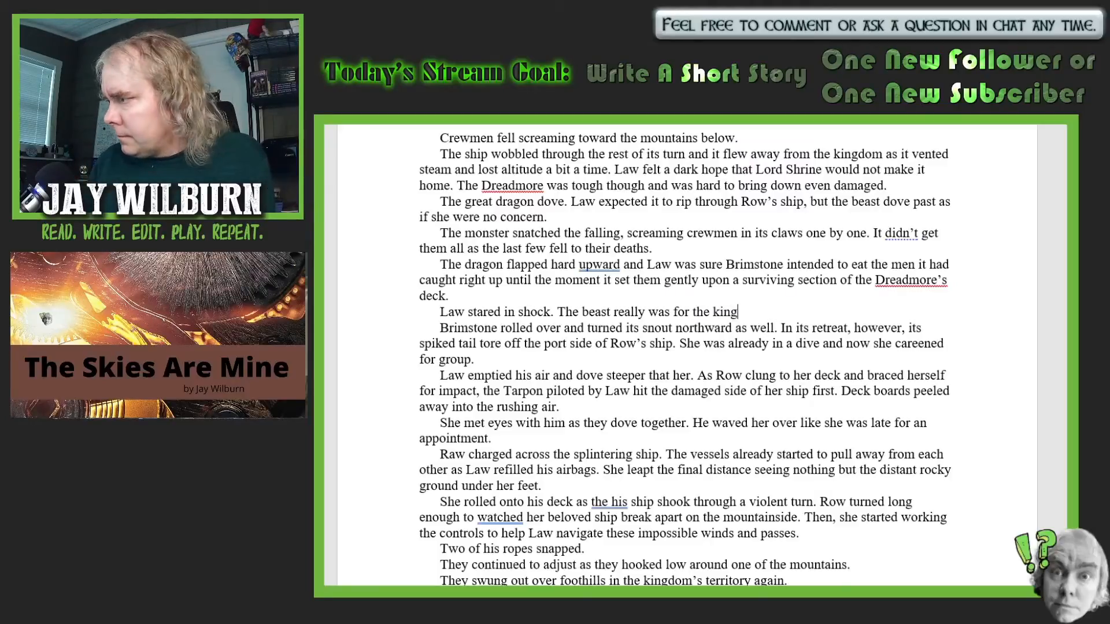
type("dom")
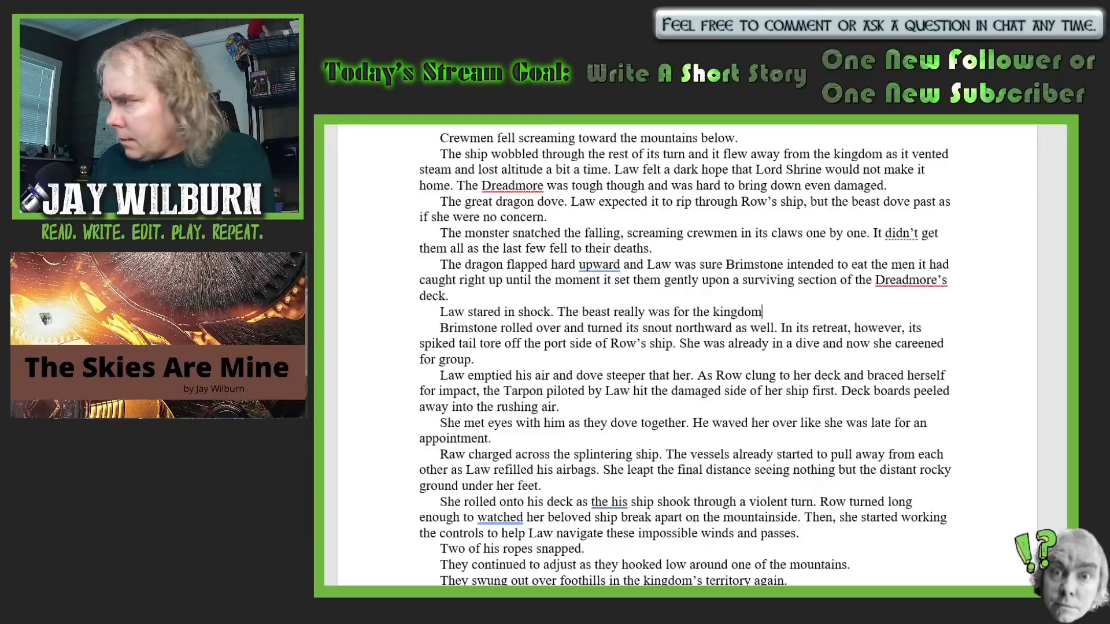
type("'")
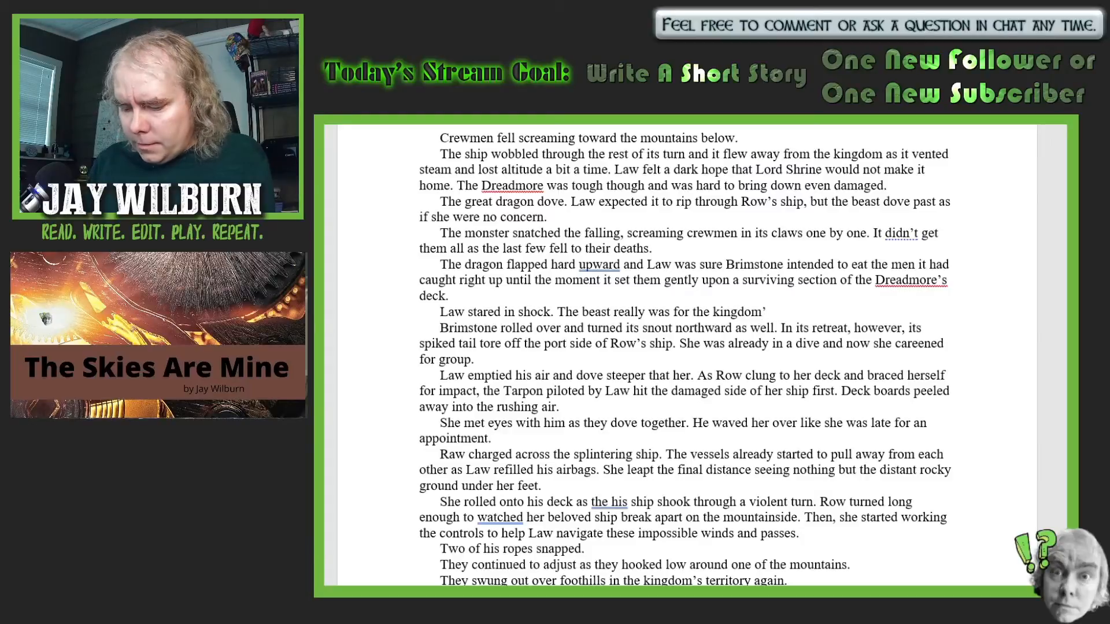
type("s enemy")
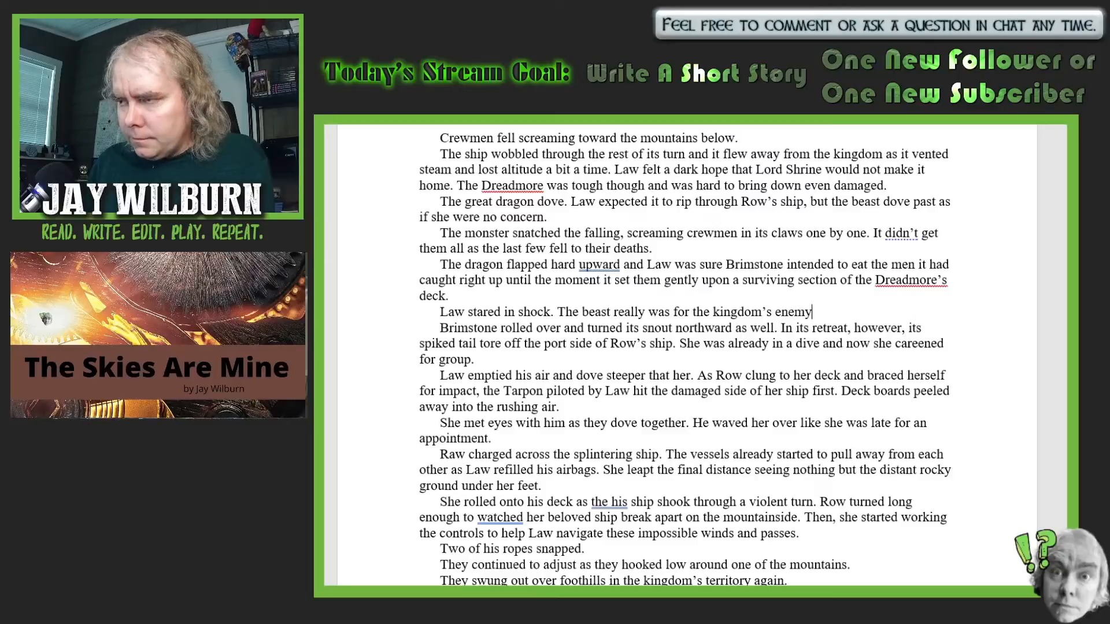
type(". It had ")
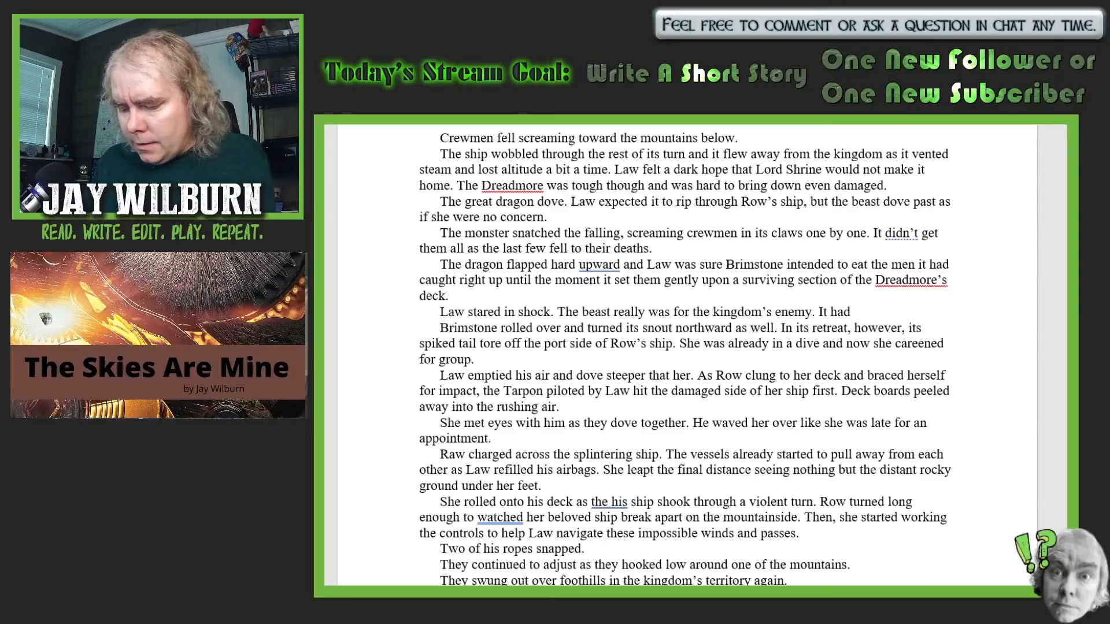
type("invested ")
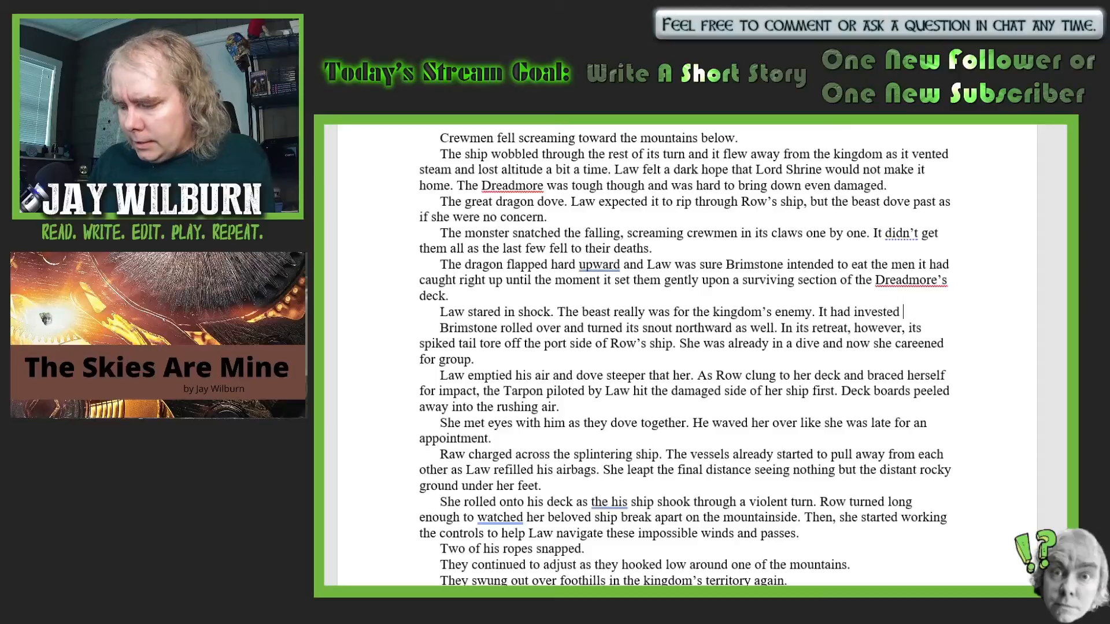
type("itself i")
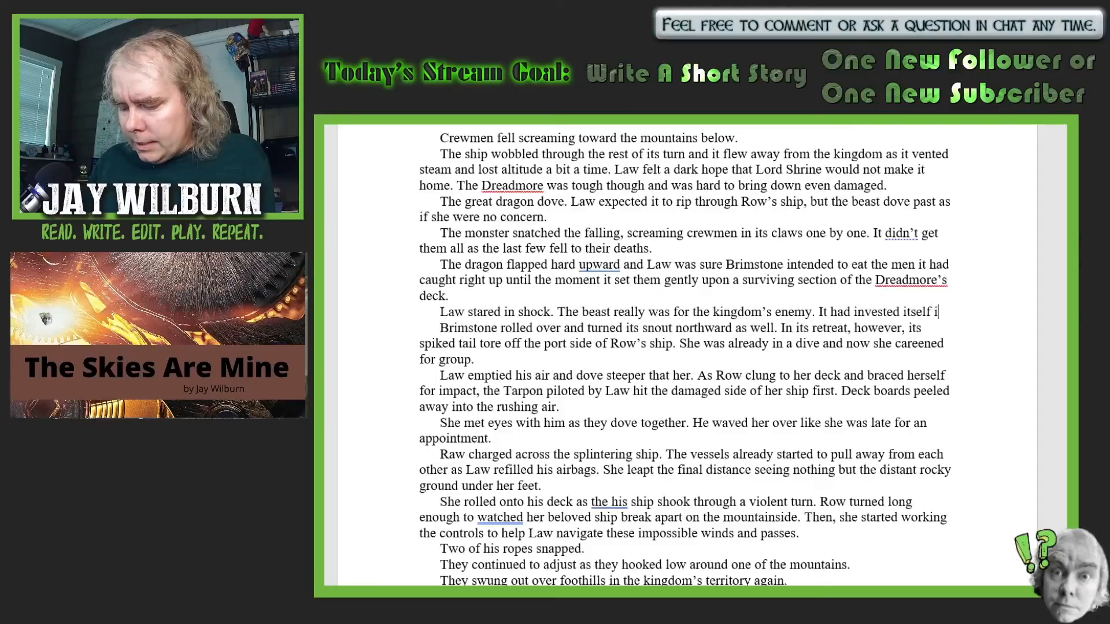
type("n saving a")
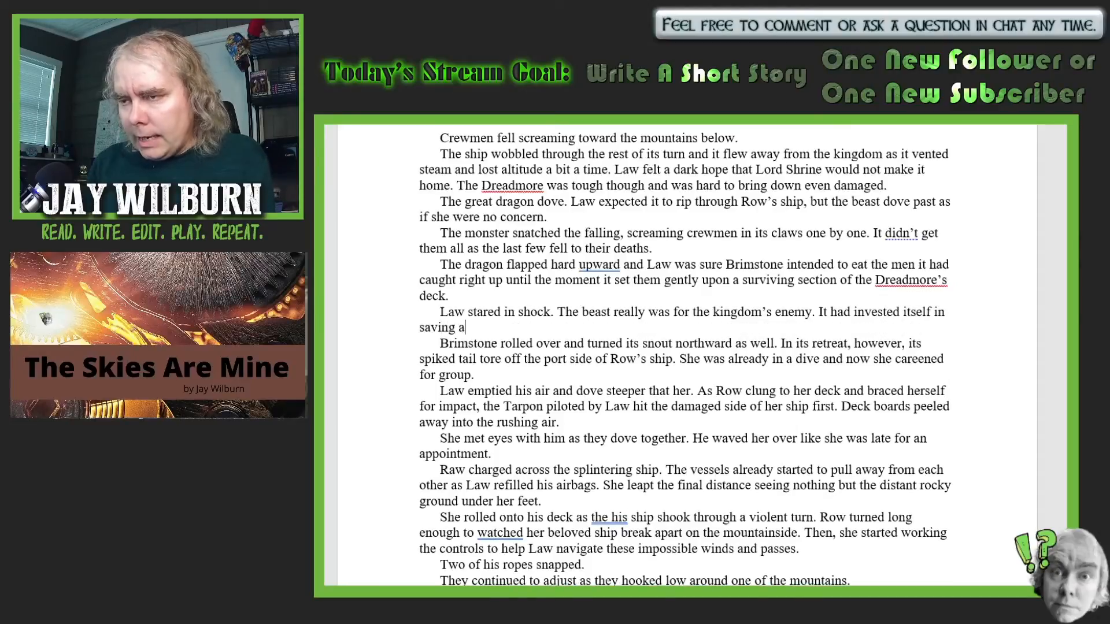
type("s many o")
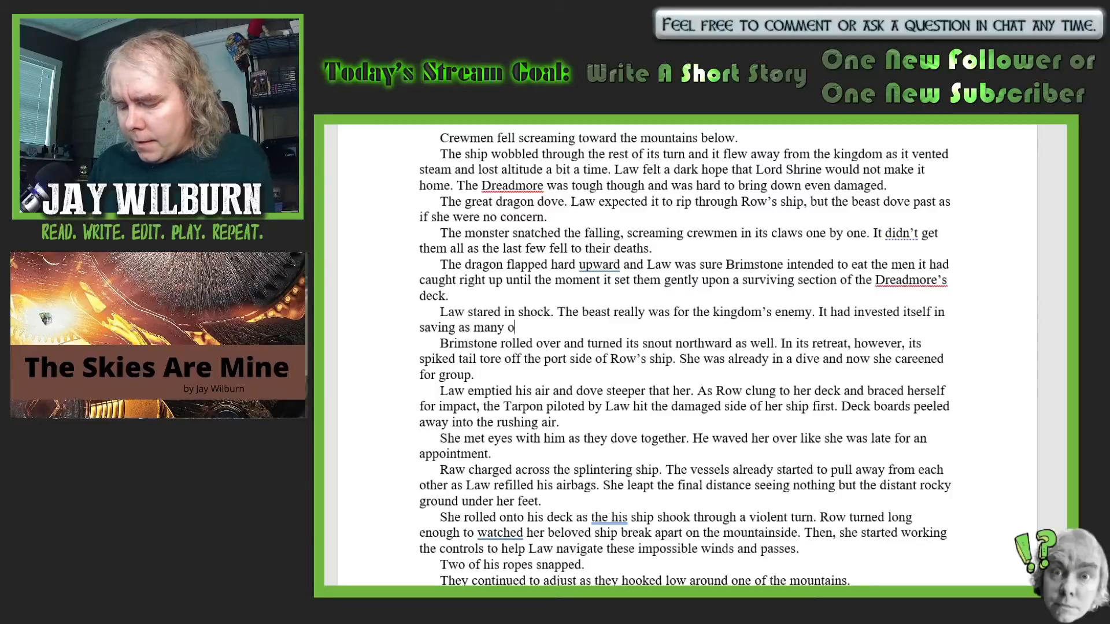
type("f its alli")
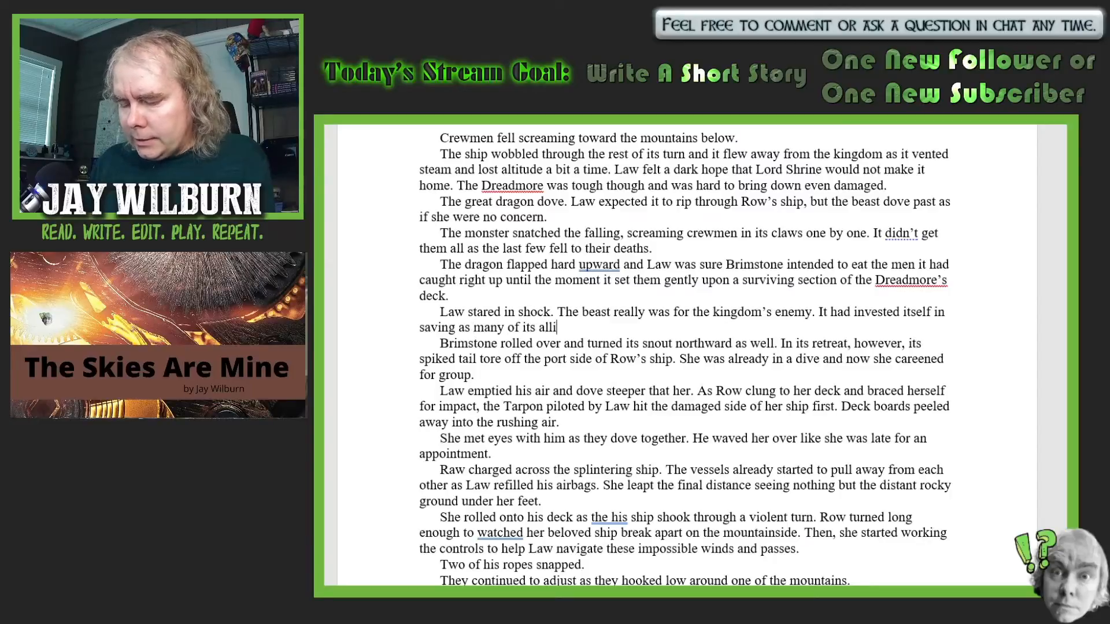
type("es as it ")
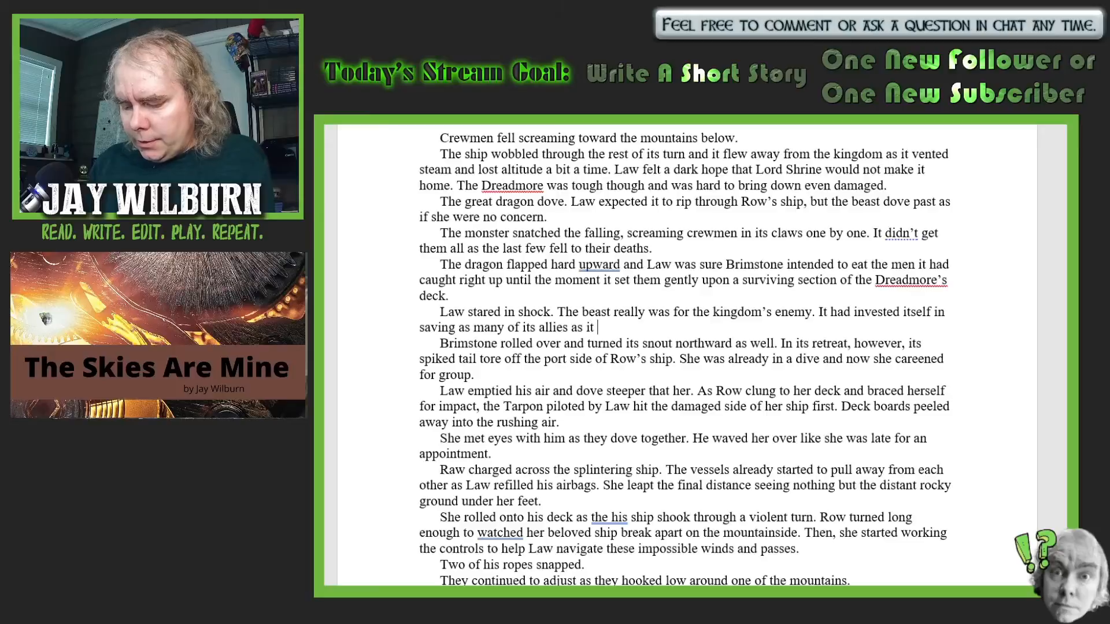
type("could. ")
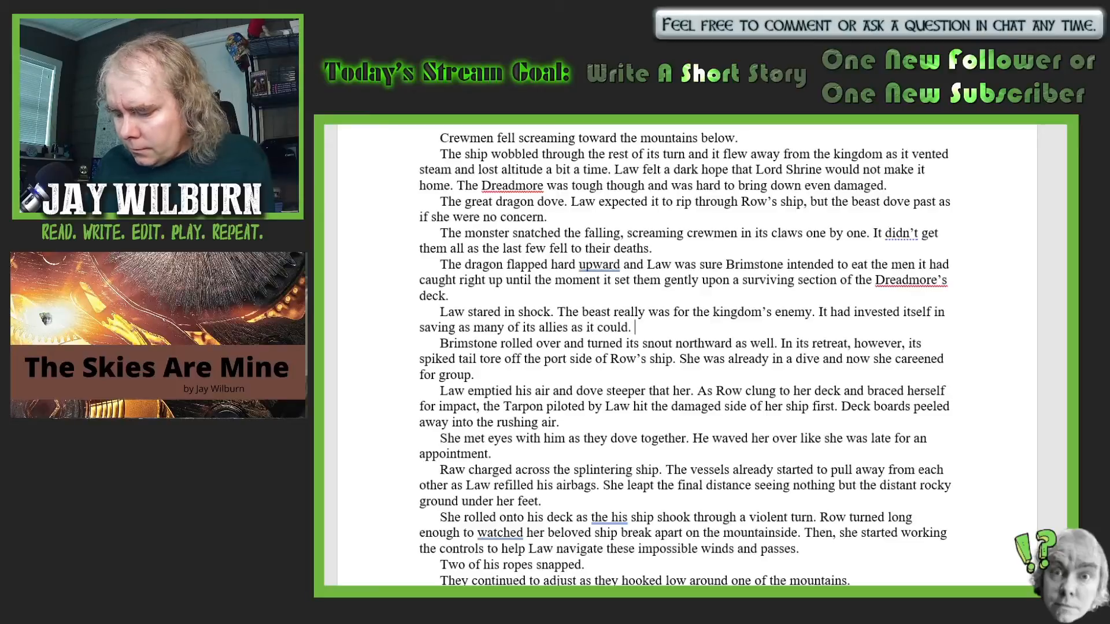
type("Law bur")
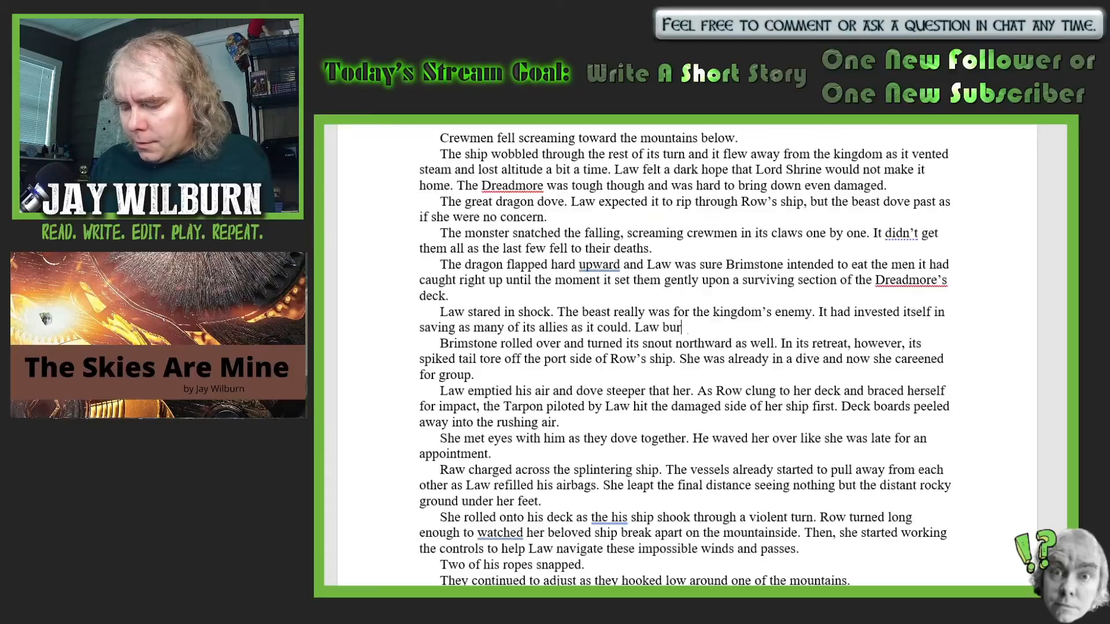
type("ned with ")
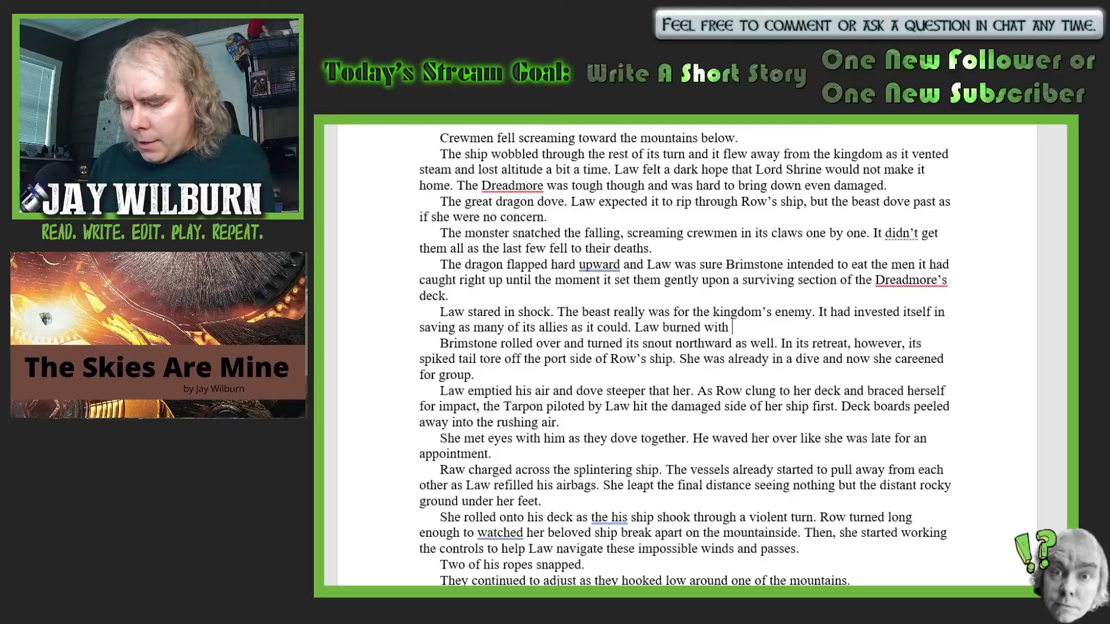
type("angry anf")
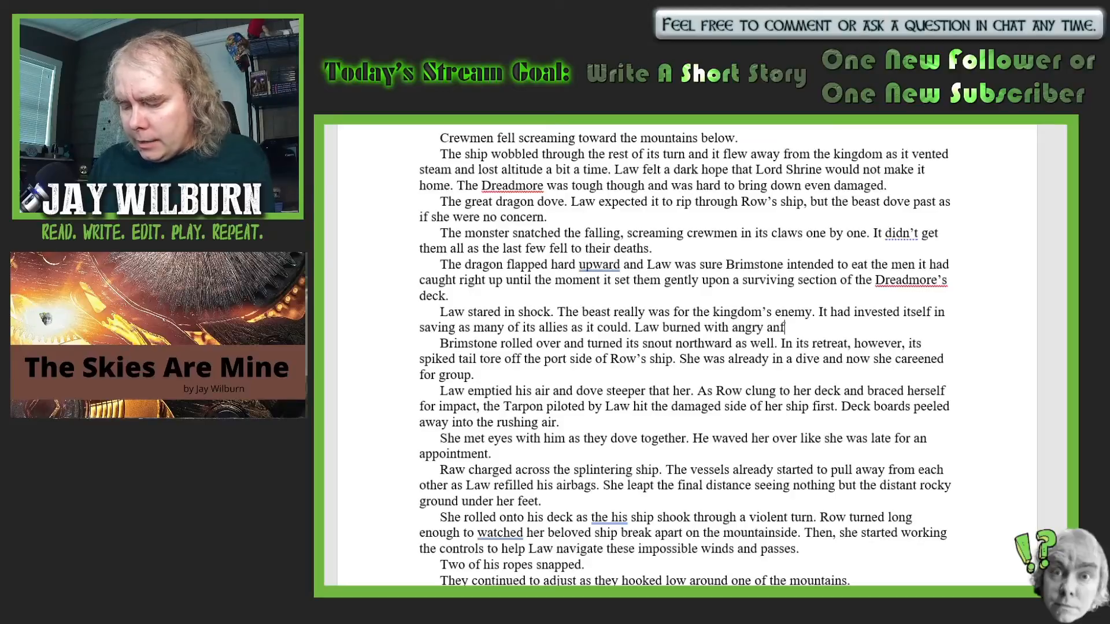
- Add "Law burned with angry and jealousy that the dragon" after the sentence about saving as many of its allies as it could
key("BackSpace")
type("d jealou")
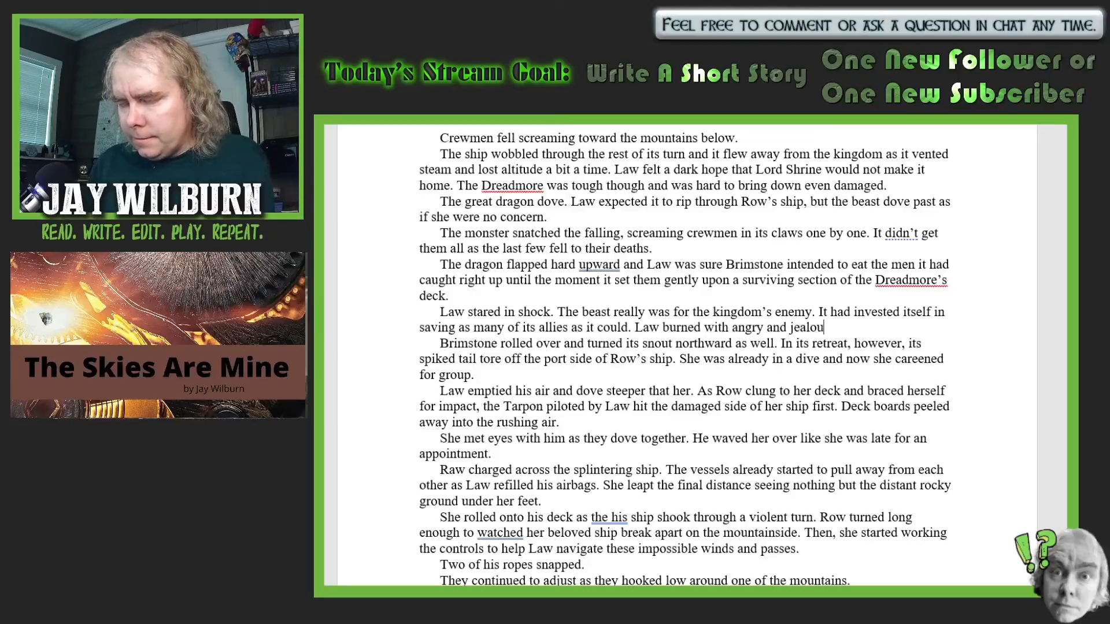
type("sy that ")
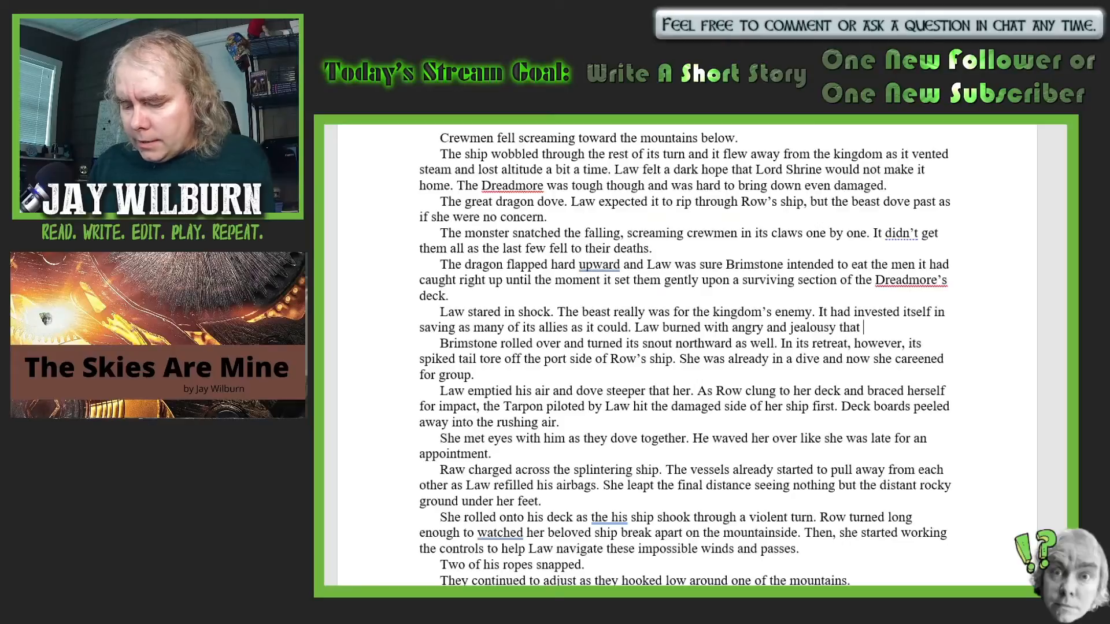
type("the drag")
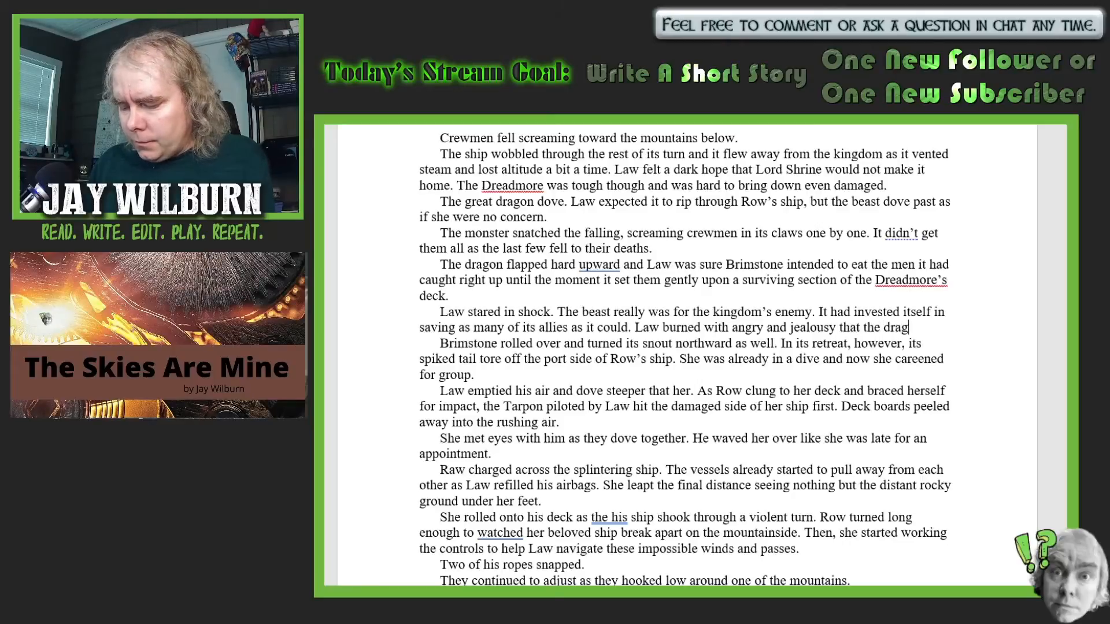
type("on woul")
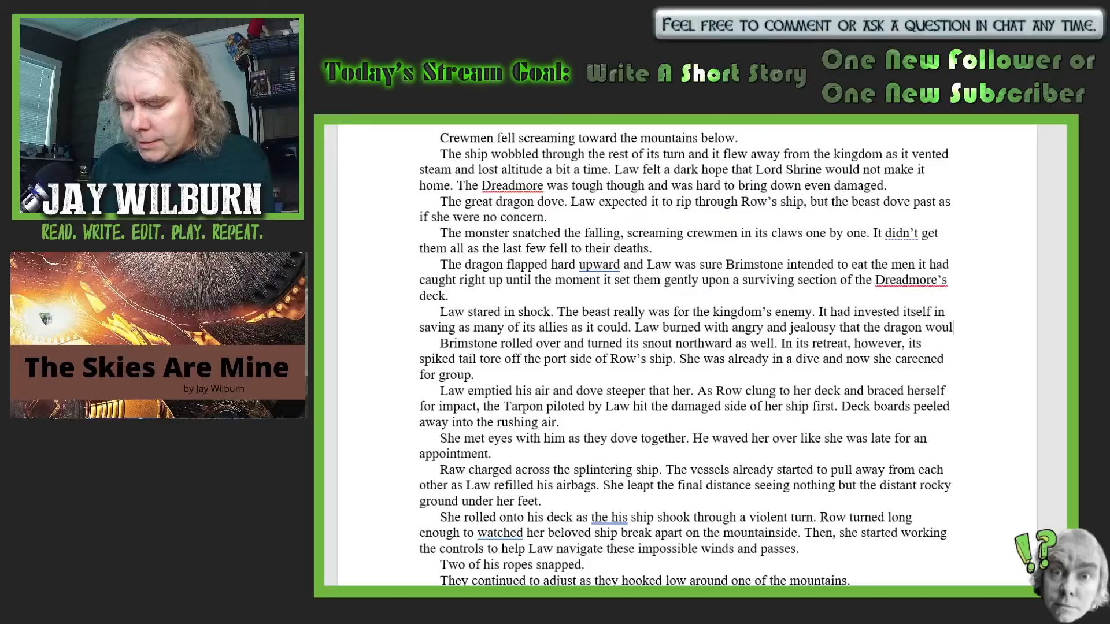
type("d sabe tho")
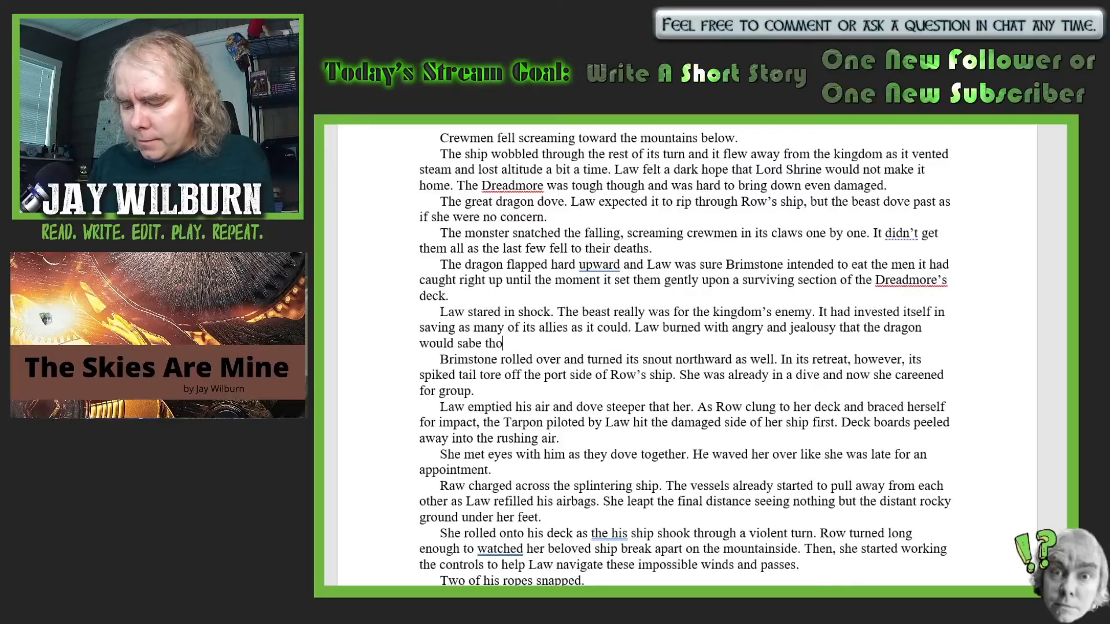
type("se men ")
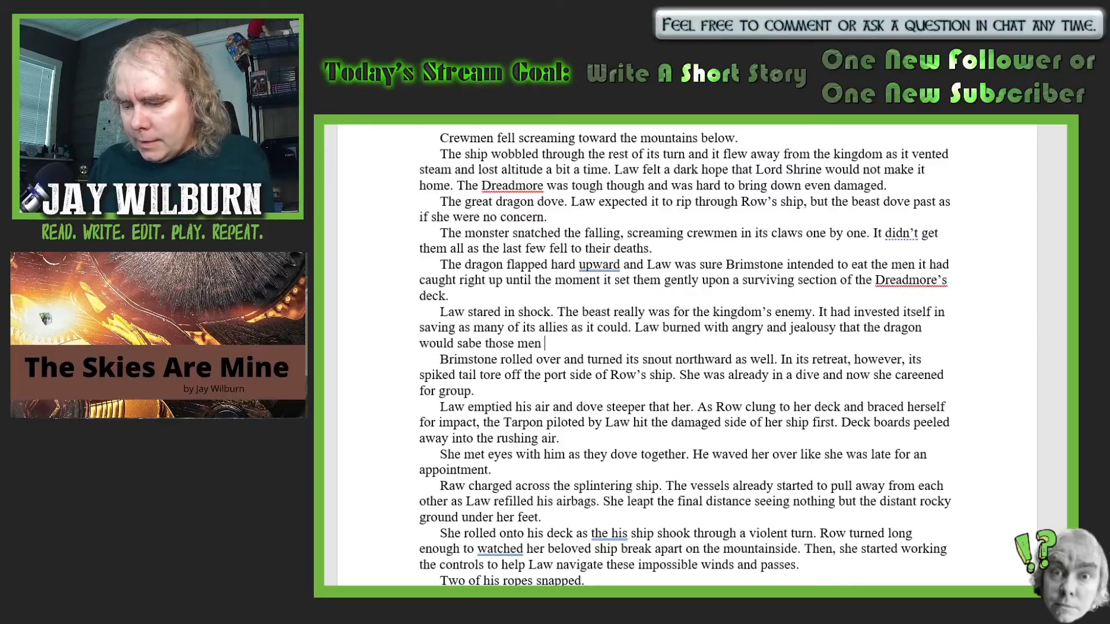
type("even as i")
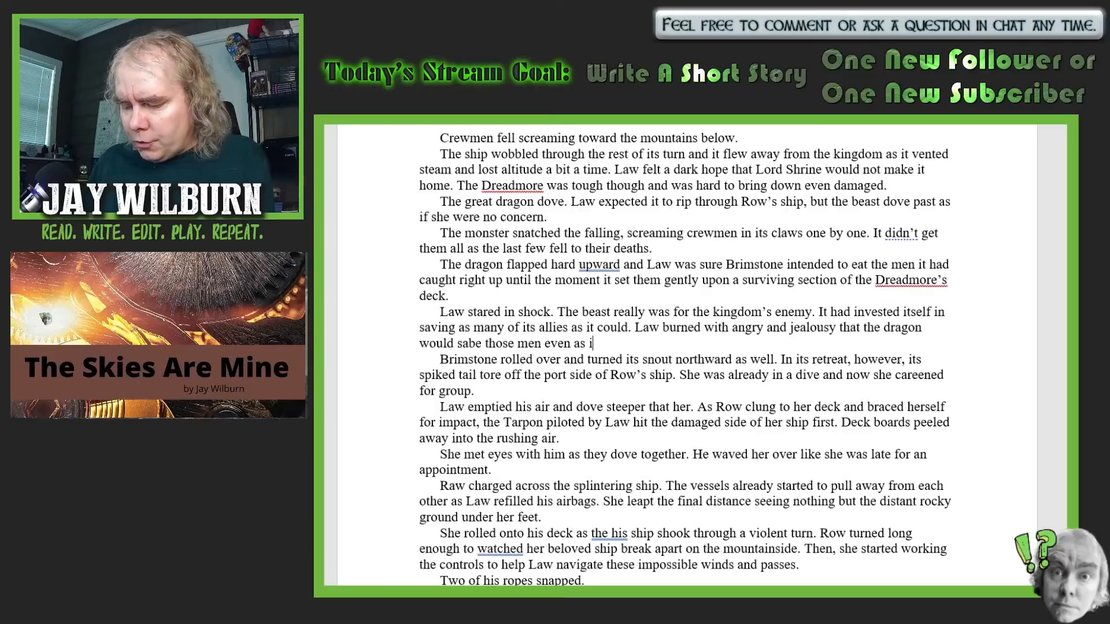
type("t tried ")
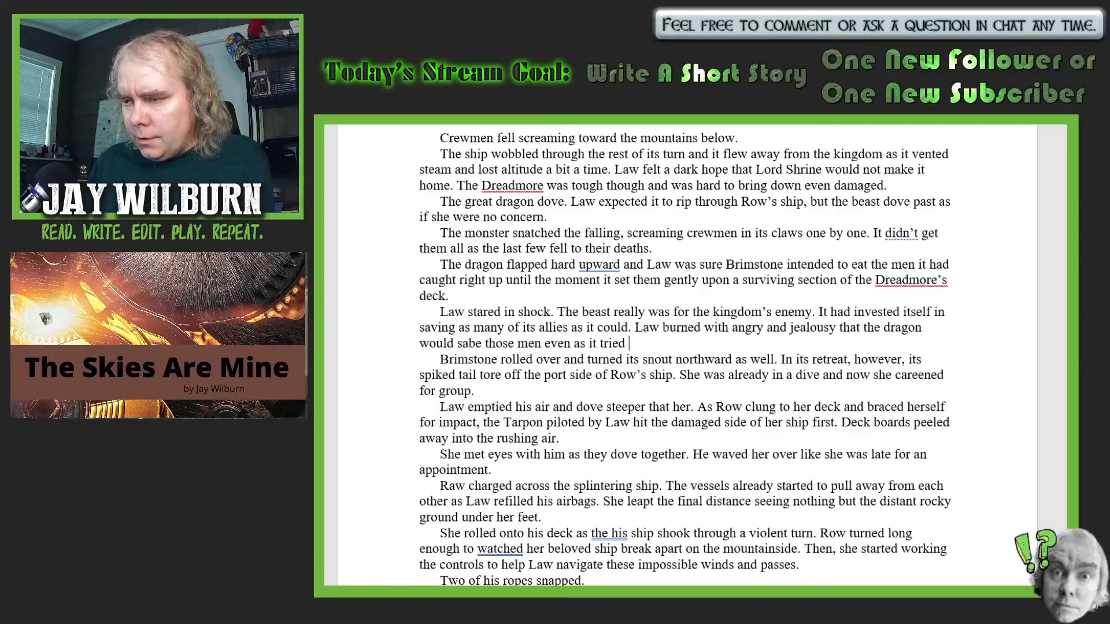
type("to bring ")
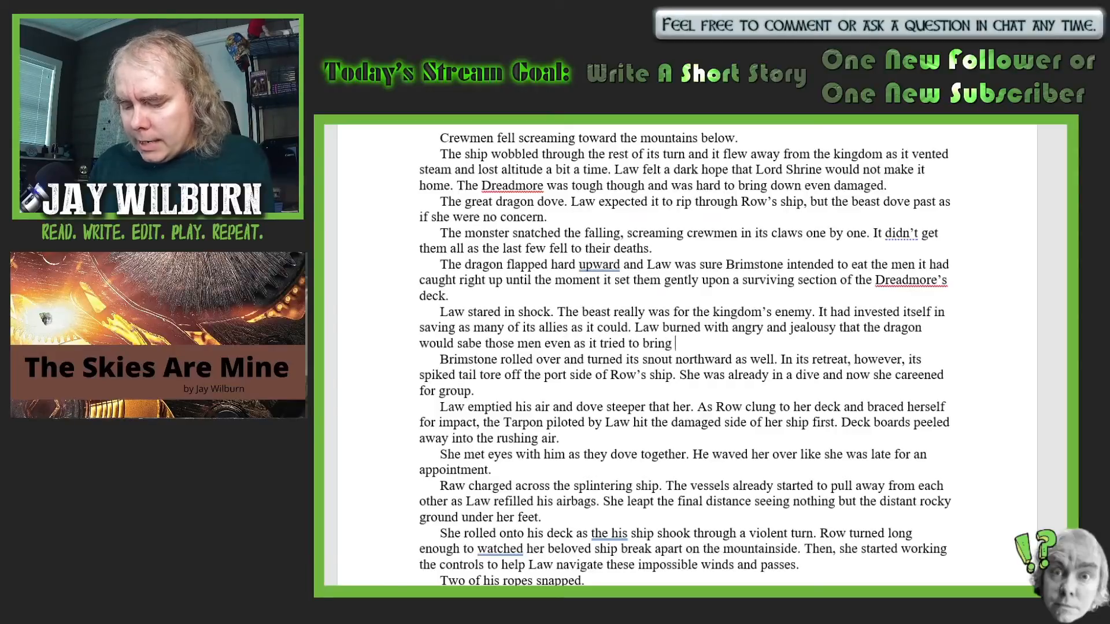
type("down Law")
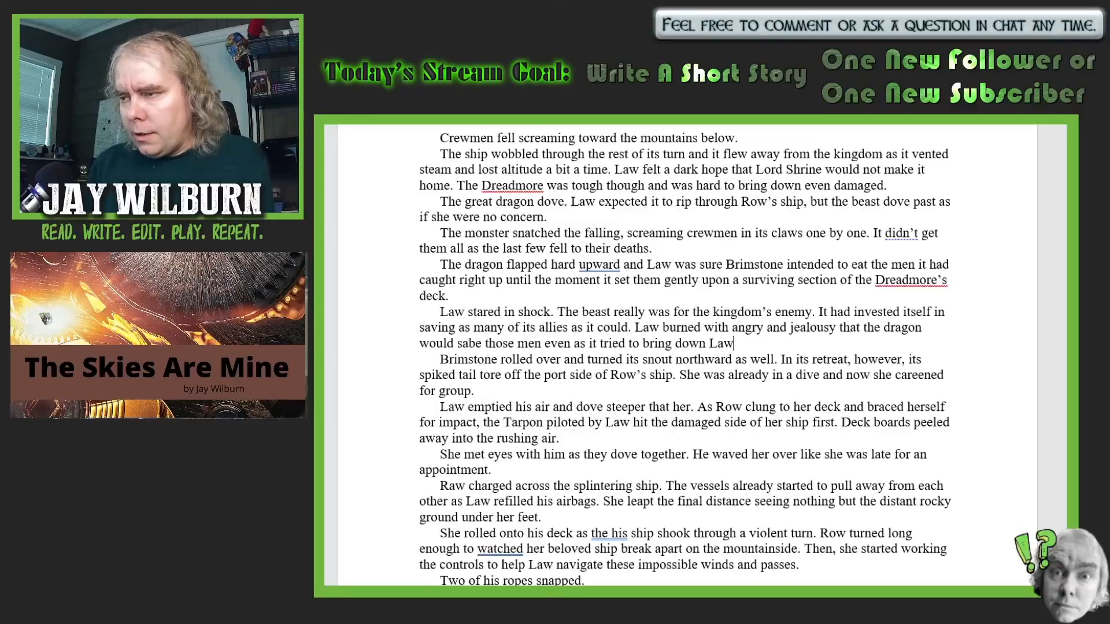
type(" and hi")
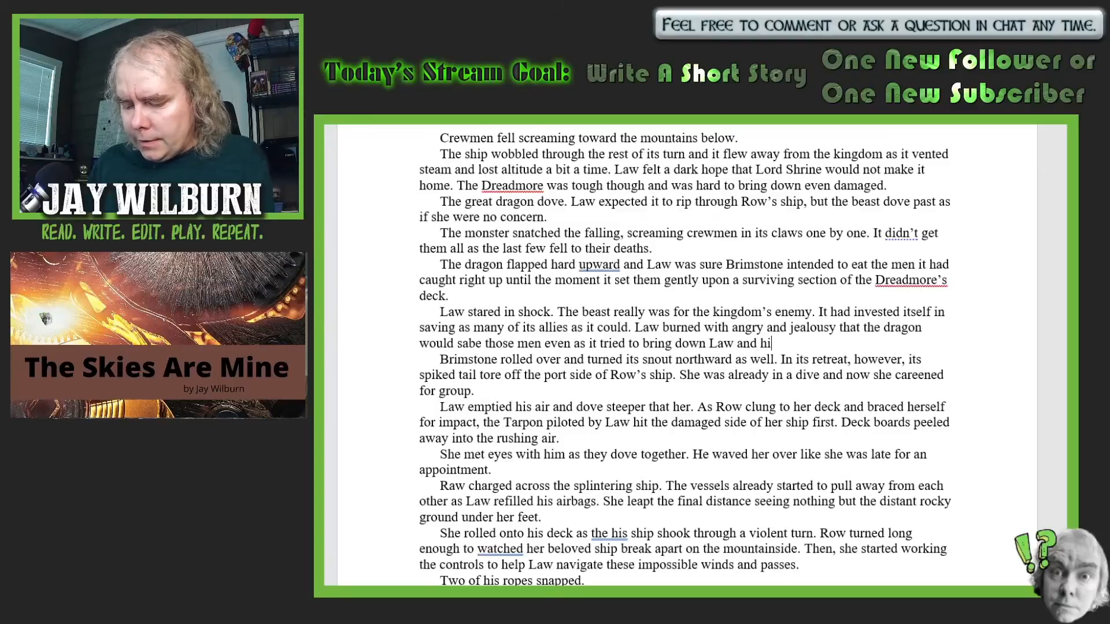
type("s fellow ")
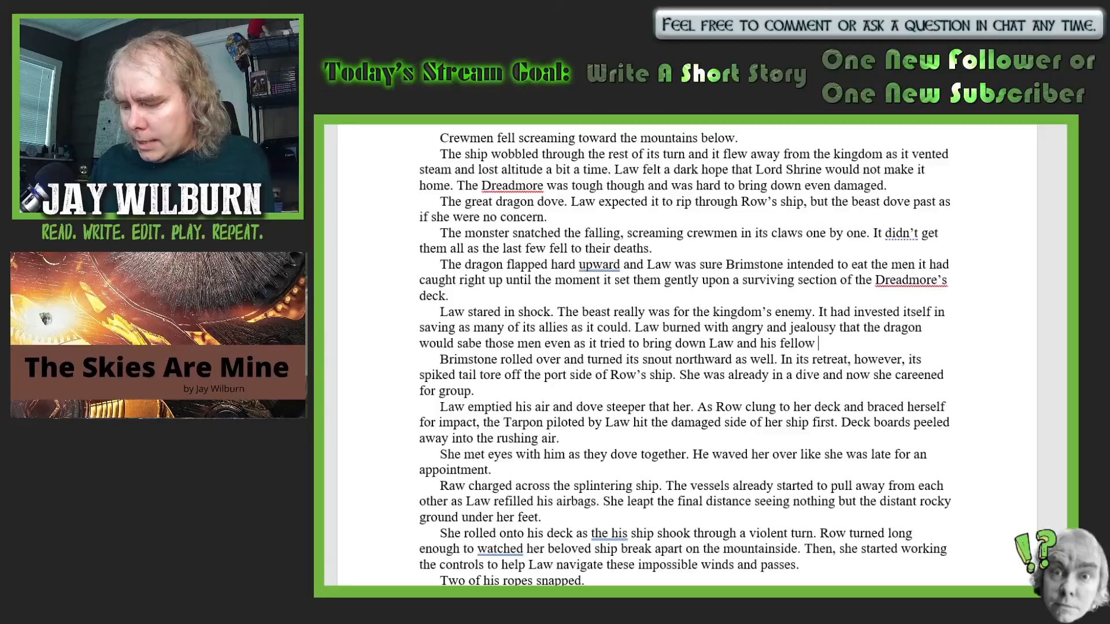
type("knights")
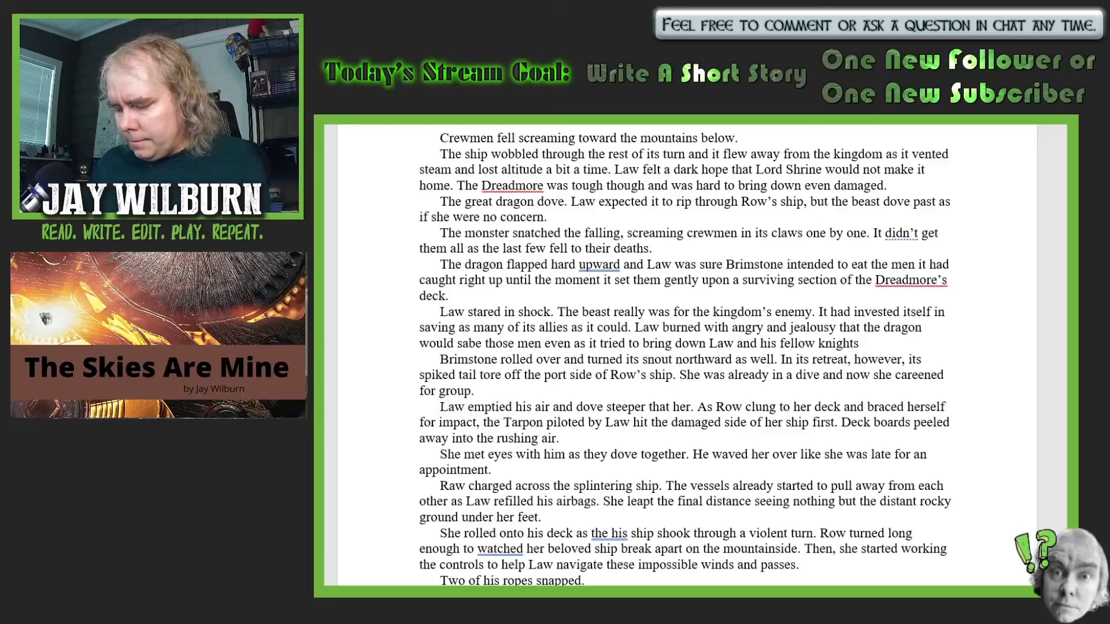
type(".")
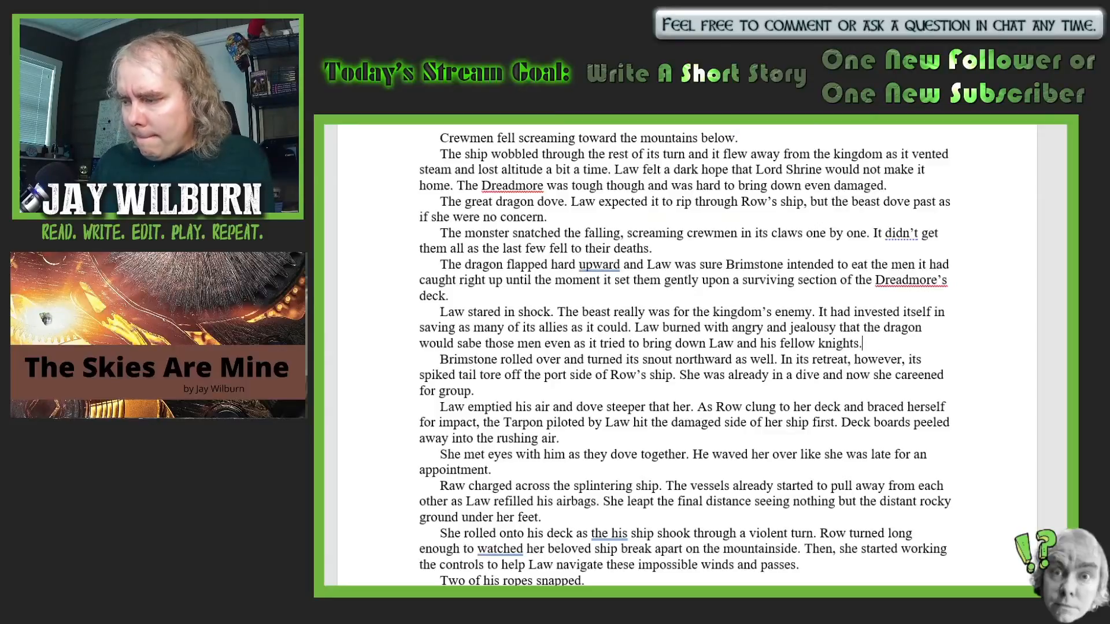
- Begin a new paragraph after the fellow knights sentence with "This was truly a war then."
key("Return")
type("This was")
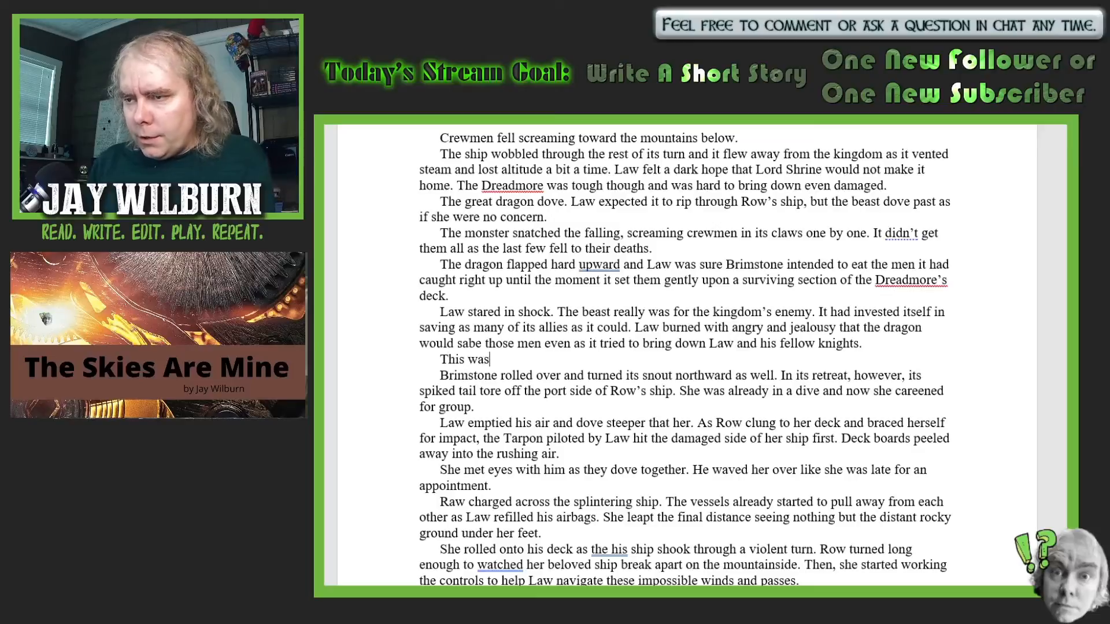
type(" truly a")
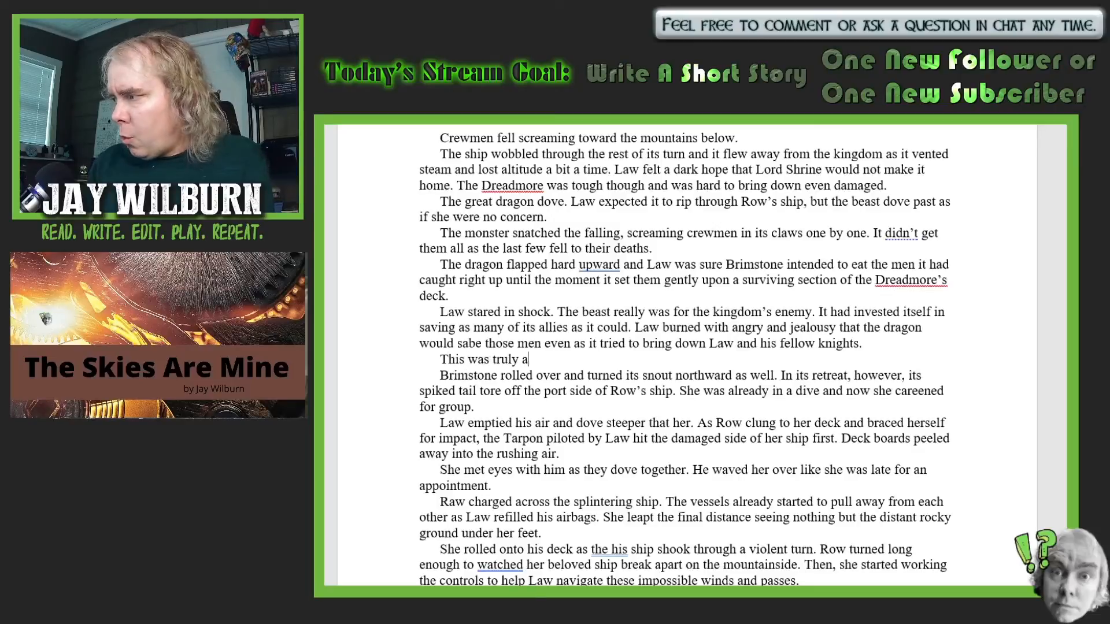
type(" war t")
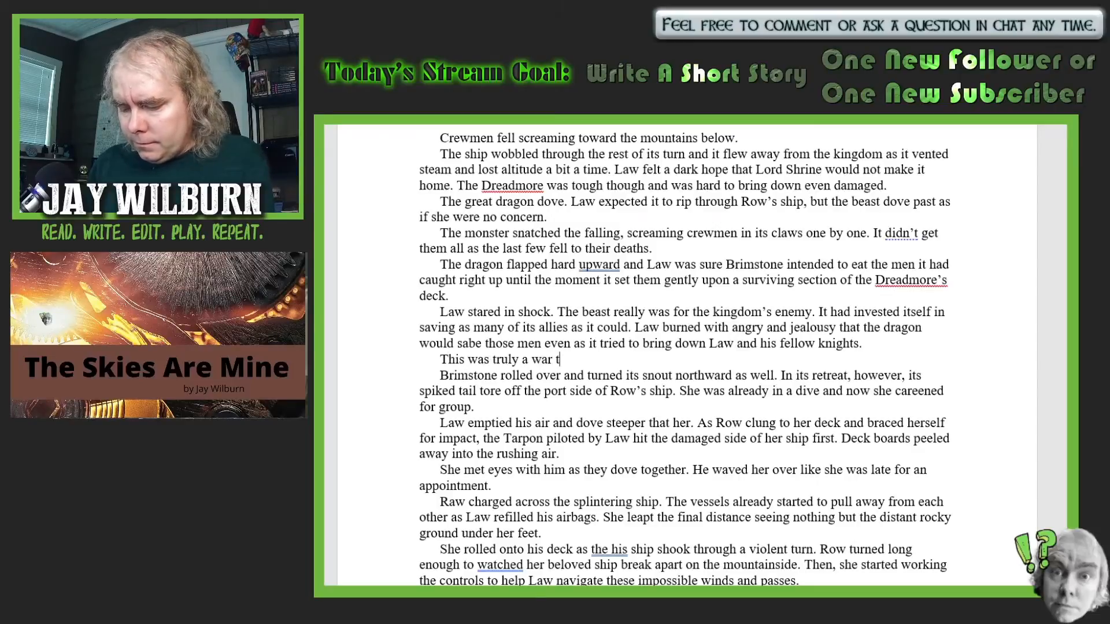
type("hen. ")
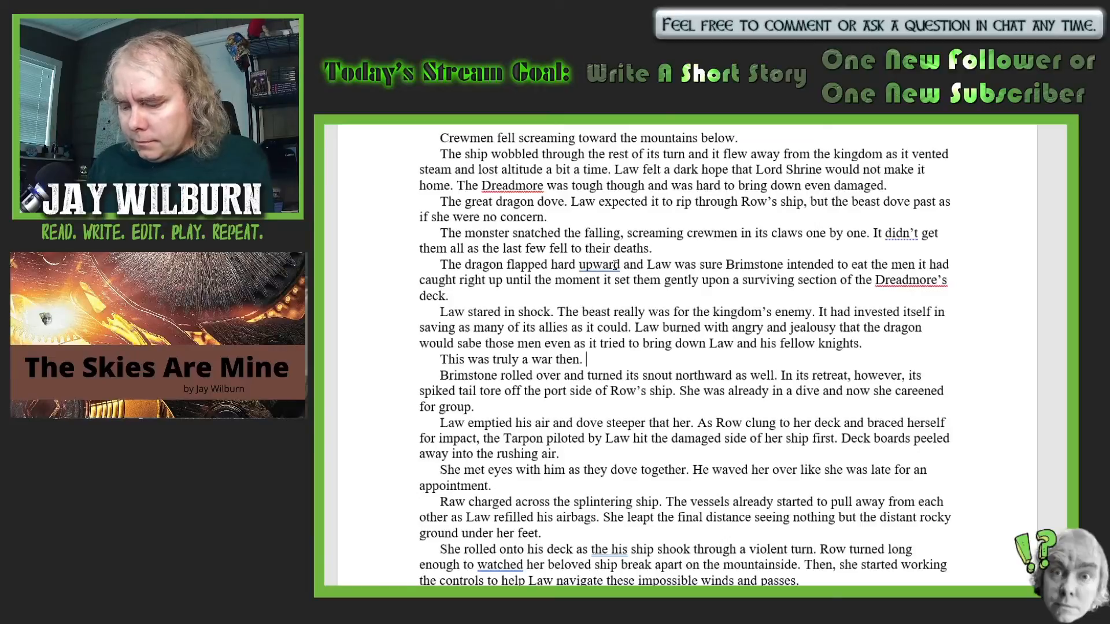
type("Sides h")
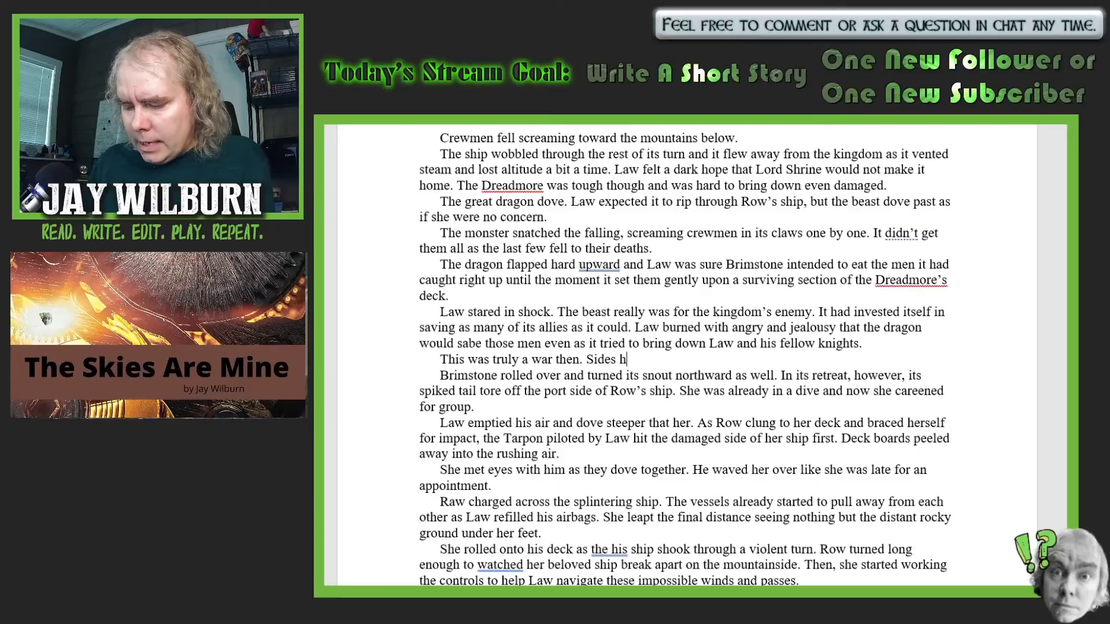
type("ad ")
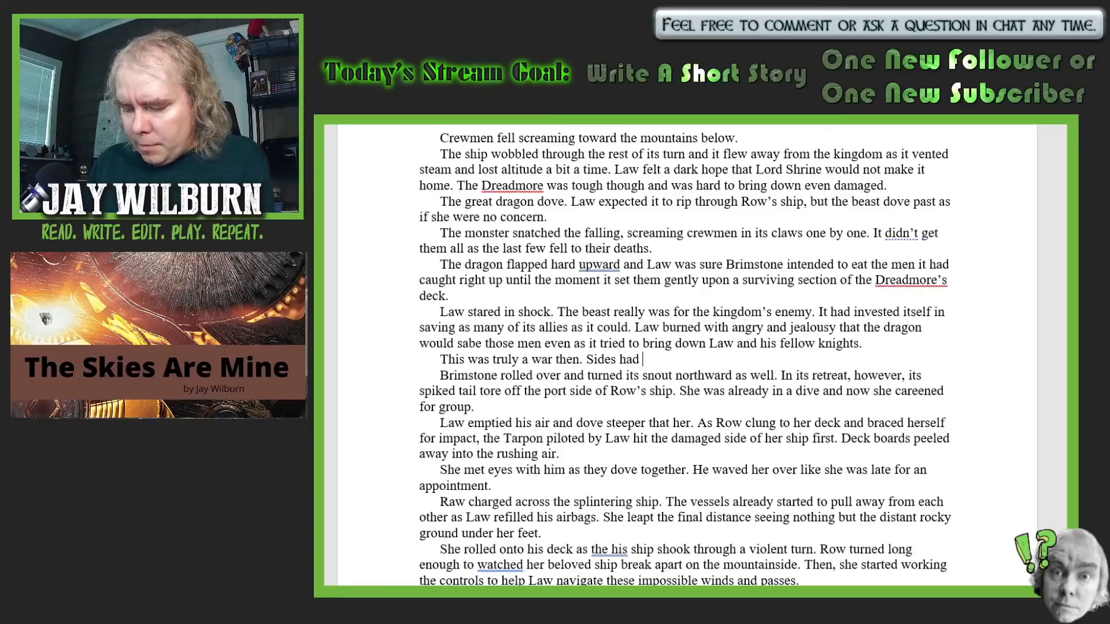
type("been drawn and ")
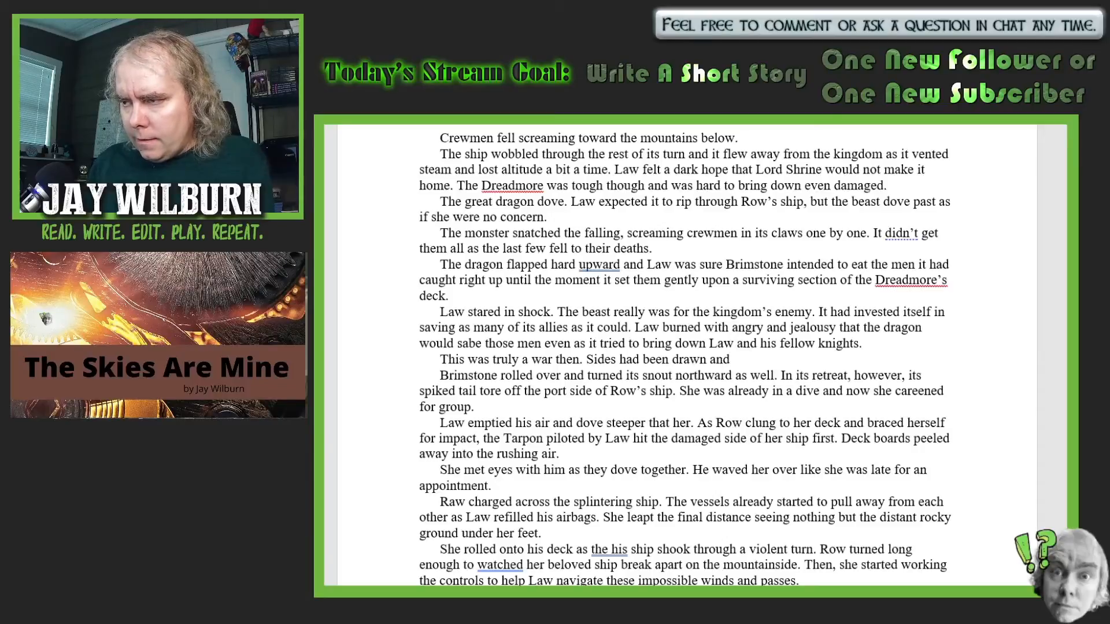
type("they had")
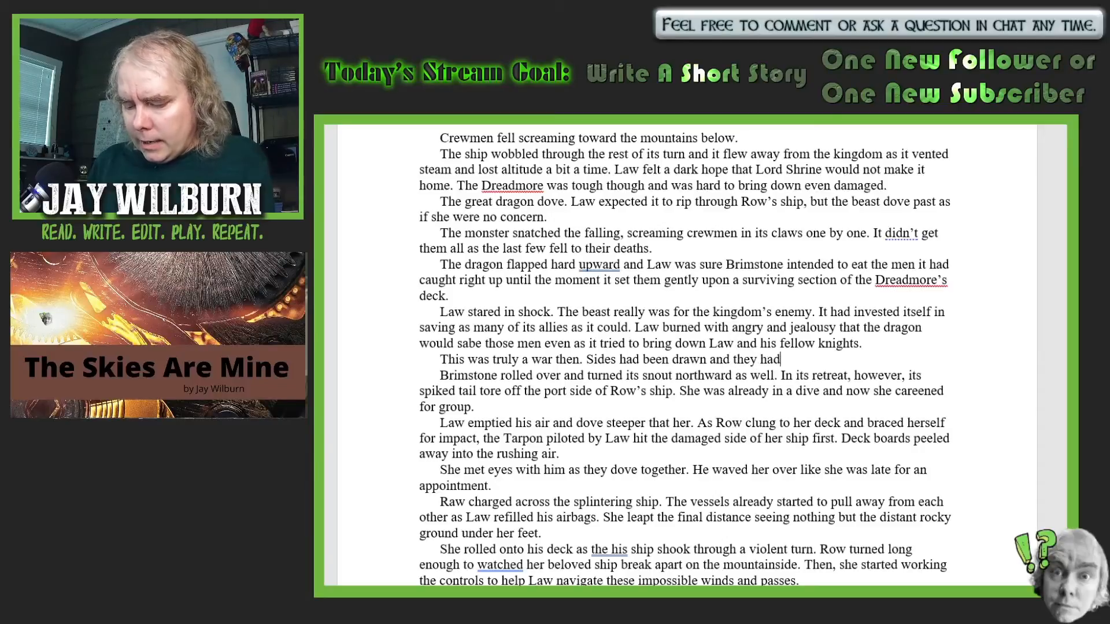
type(" a dragon")
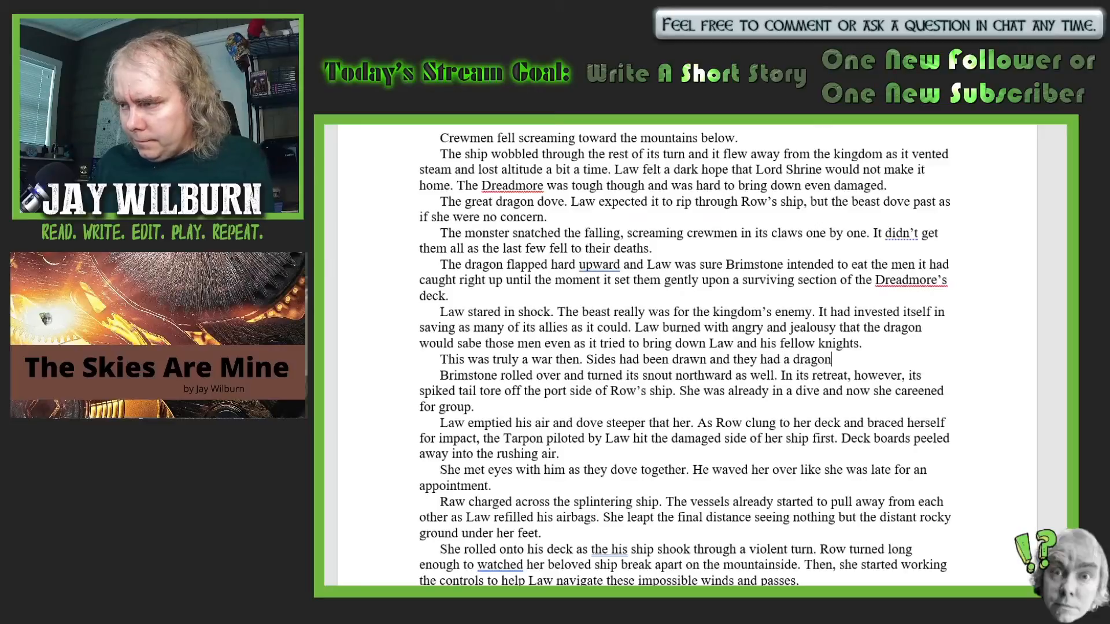
type(".")
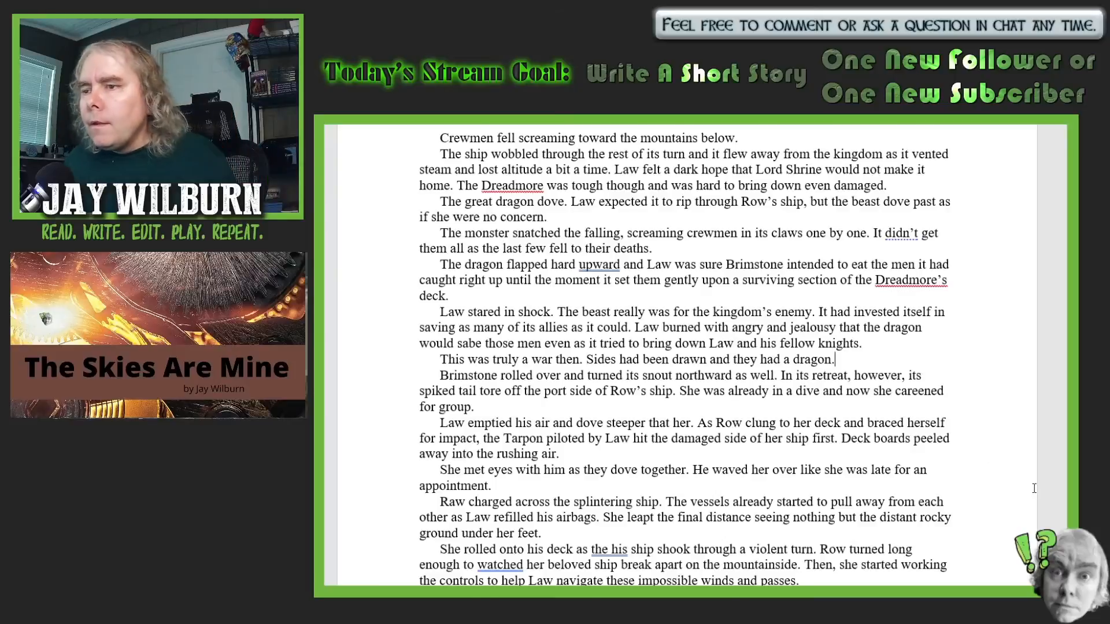
- Remove "as well" from the end of the sentence about Brimstone turning its snout northward
scroll(1027, 457, "down", 2)
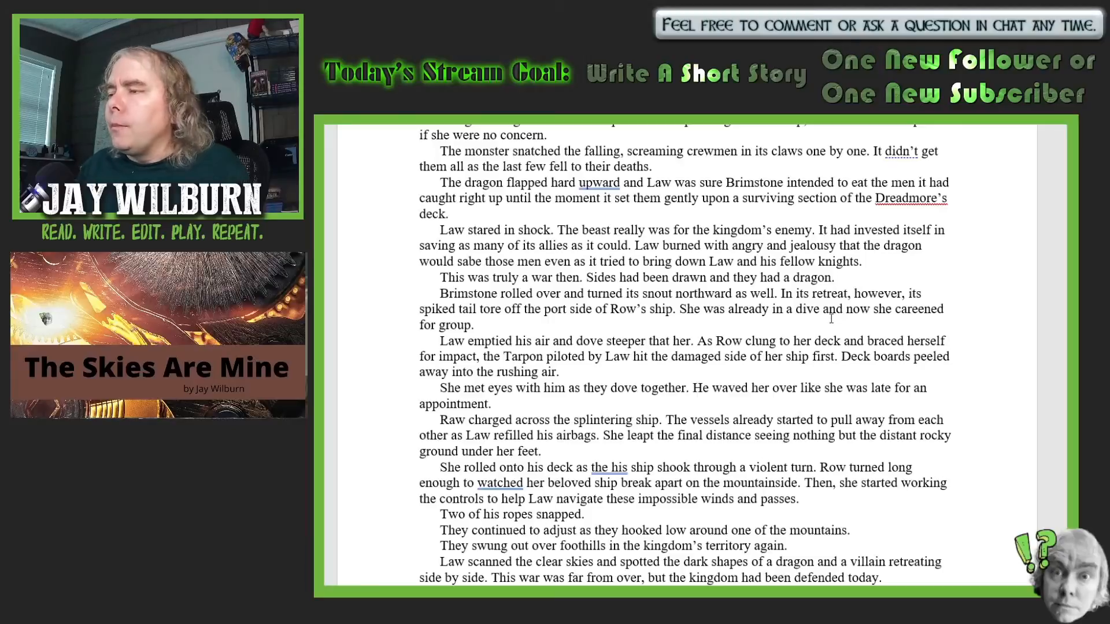
left_click(778, 295)
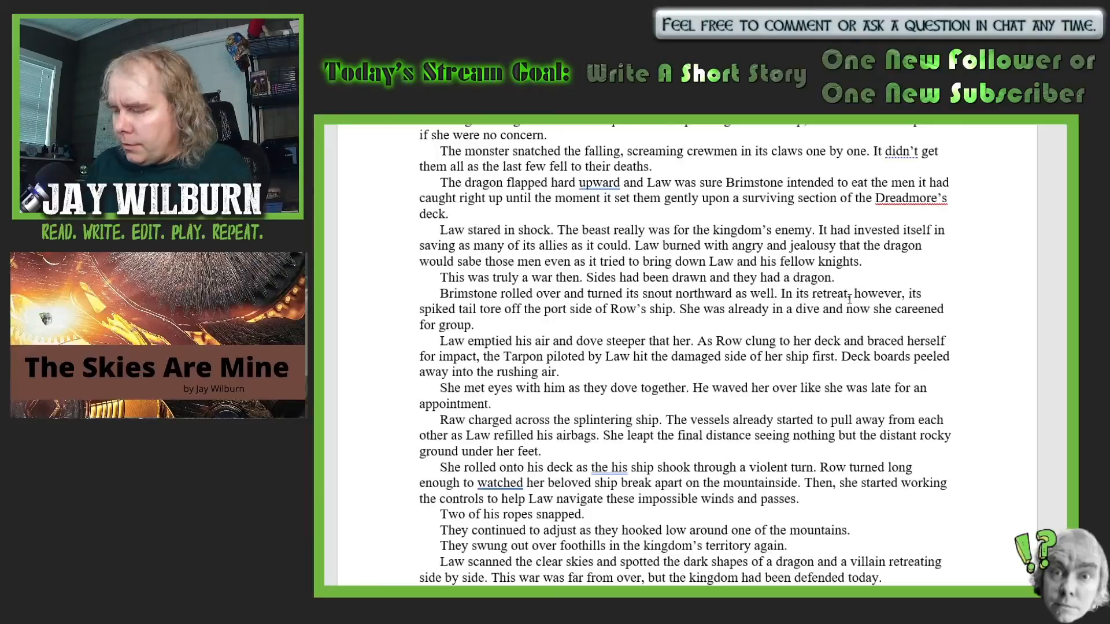
key("BackSpace")
key("BackSpace")
key("BackSpace")
key("BackSpace")
key("BackSpace")
key("BackSpace")
key("BackSpace")
key("BackSpace")
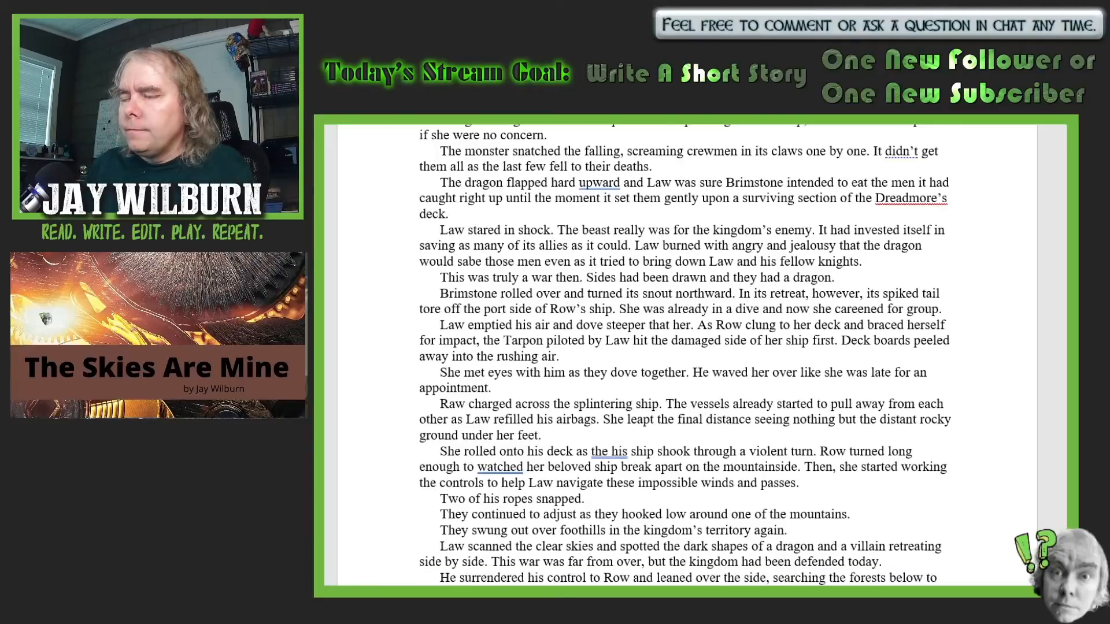
- Insert "away from the sky fortress" after "Brimstone rolled over"
left_click(560, 296)
type("away ")
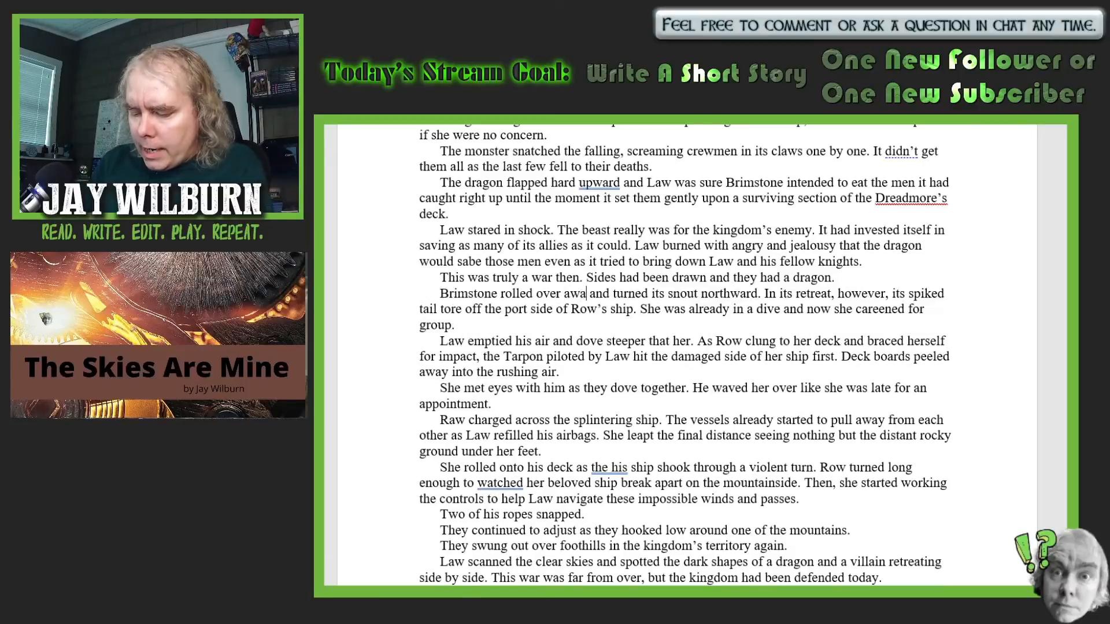
type("fro")
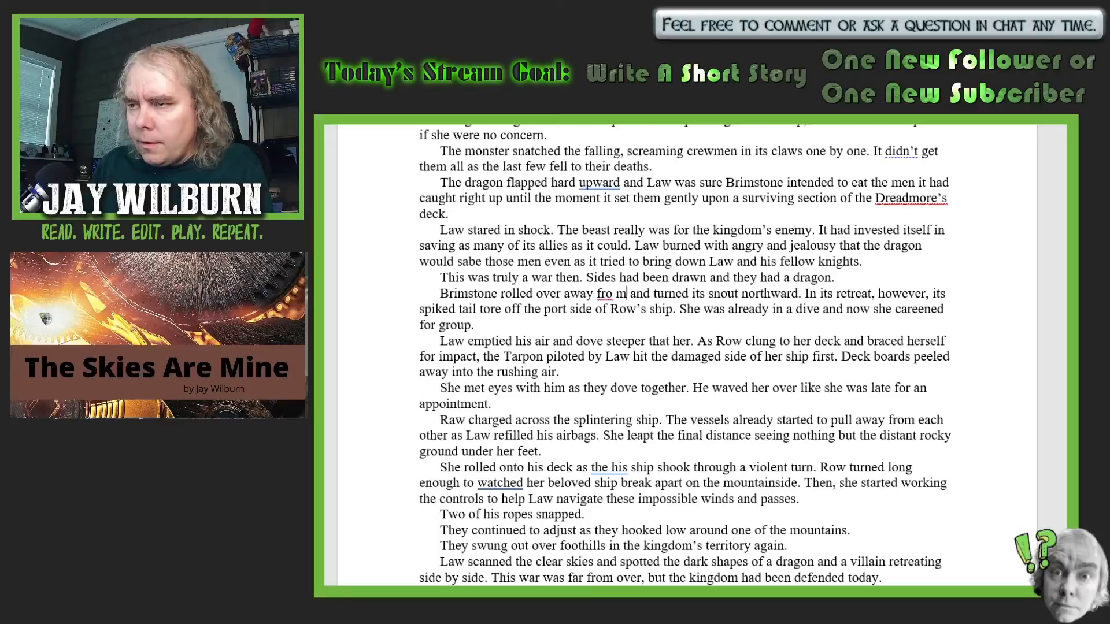
type("m the s")
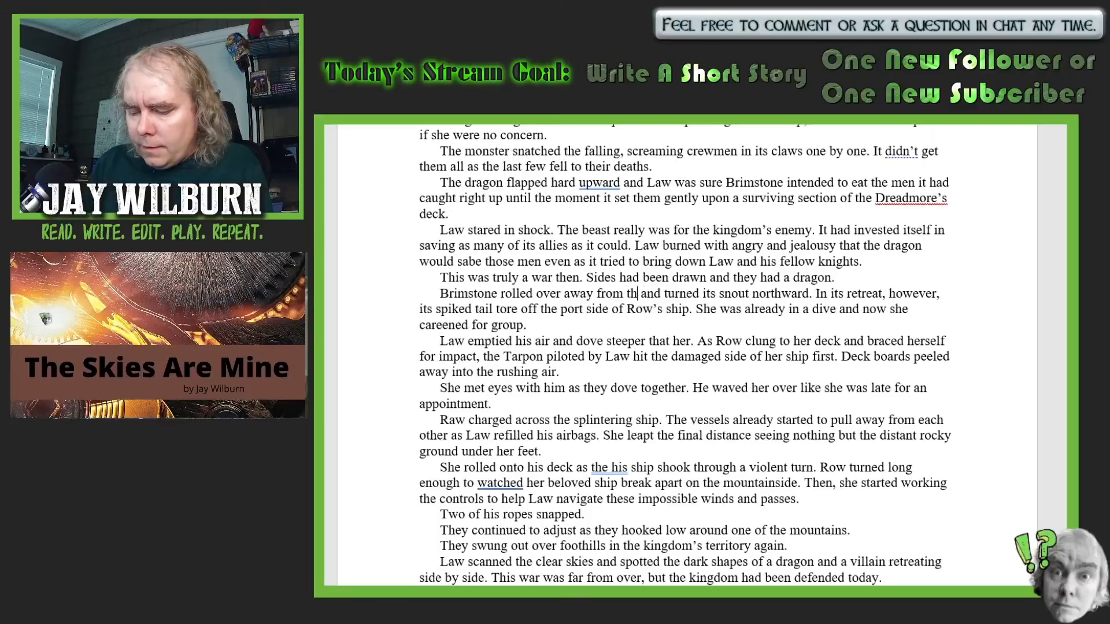
type("ky")
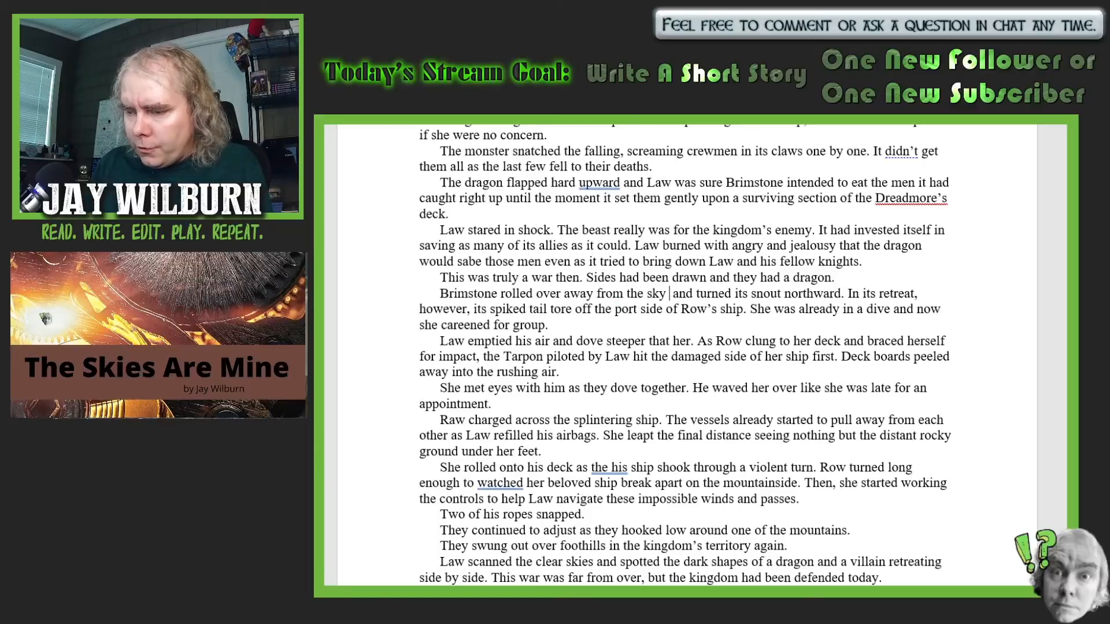
type(" fortress")
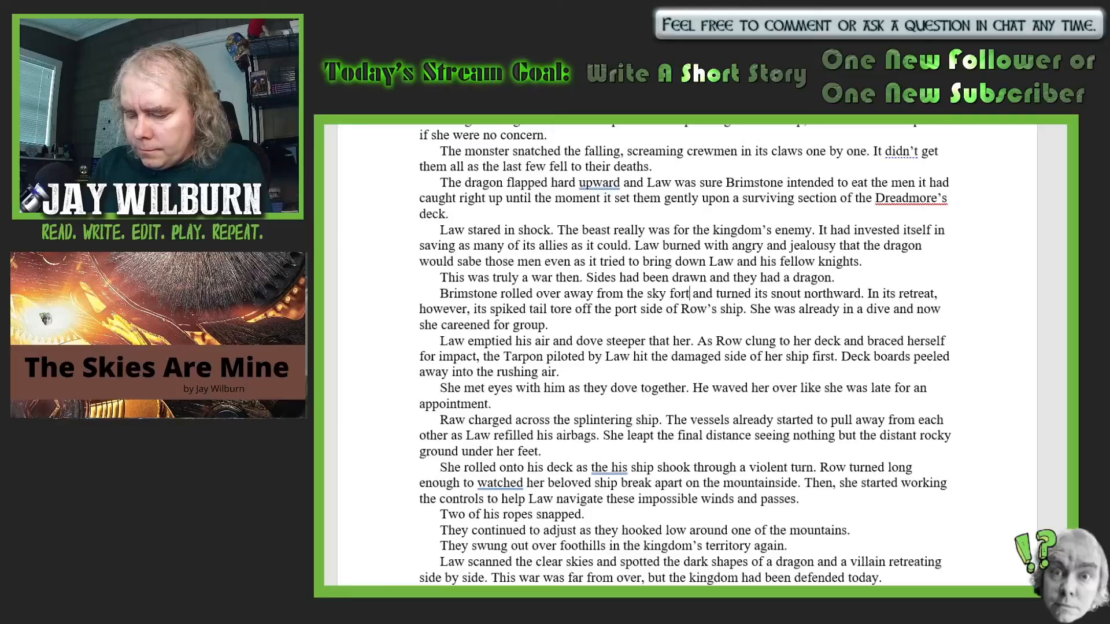
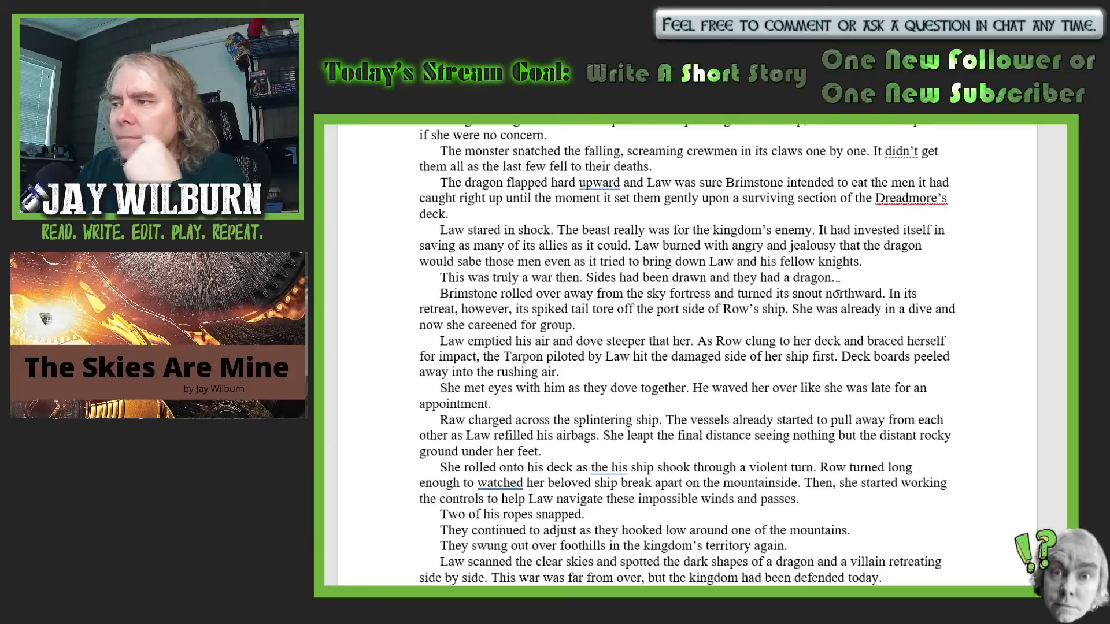
- Add "Row started to climb through the troublesome winds." after the sentence ending "as if she were no concern."
scroll(851, 251, "up", 2)
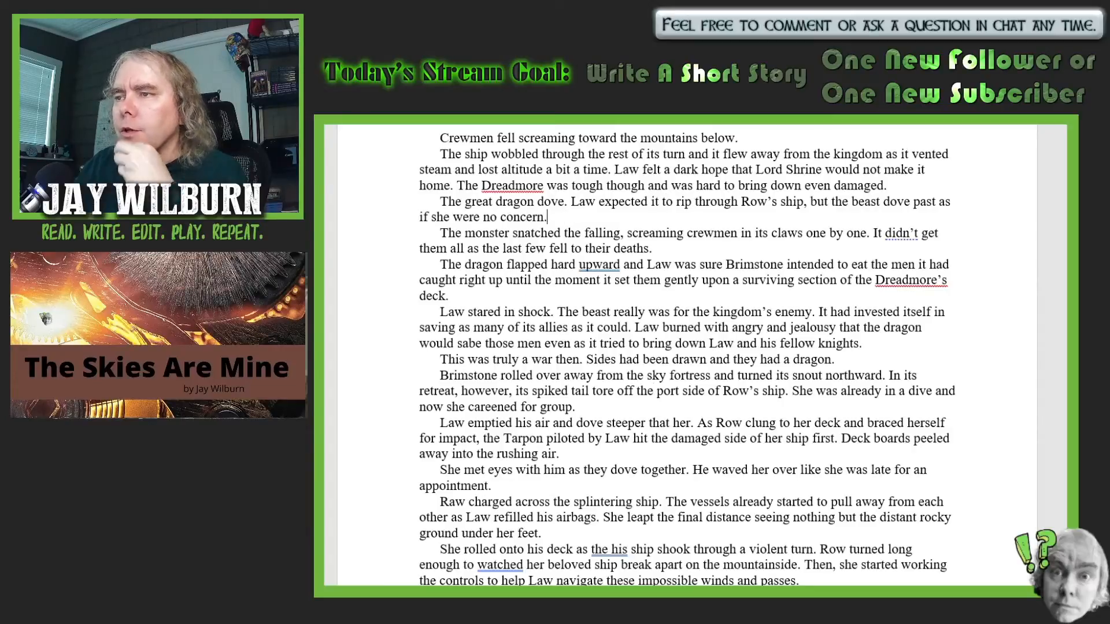
type("Row ")
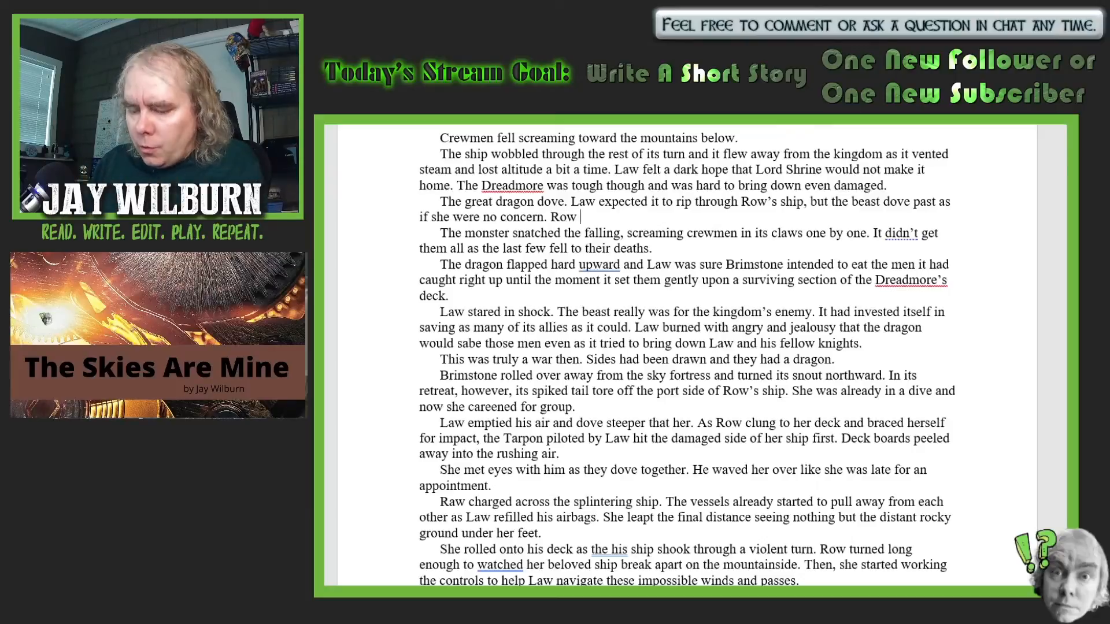
type("started ")
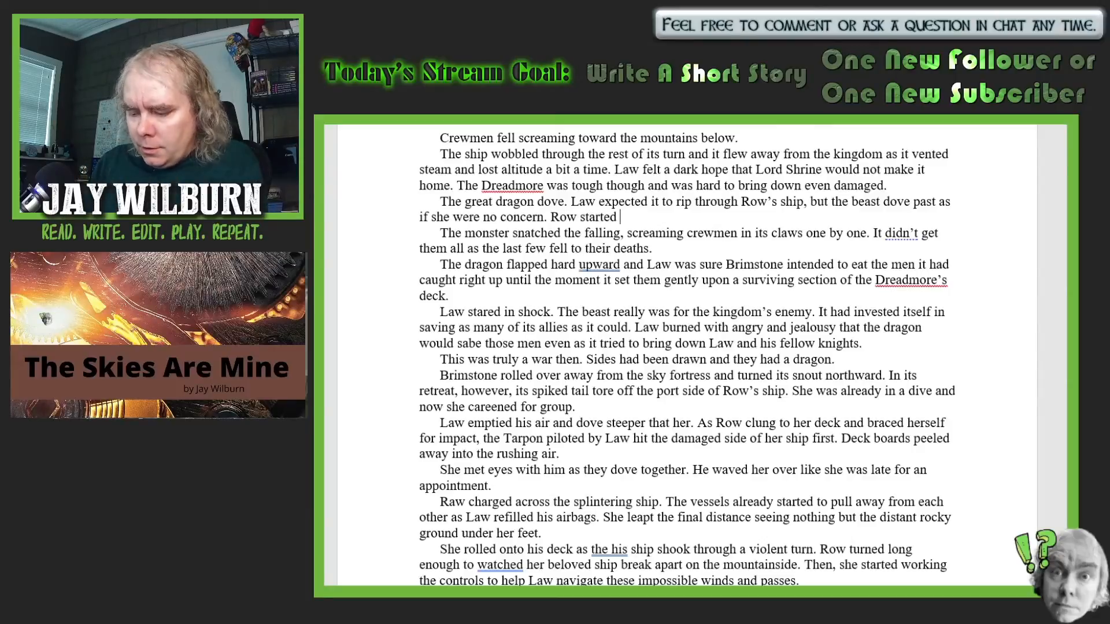
type("to climb ")
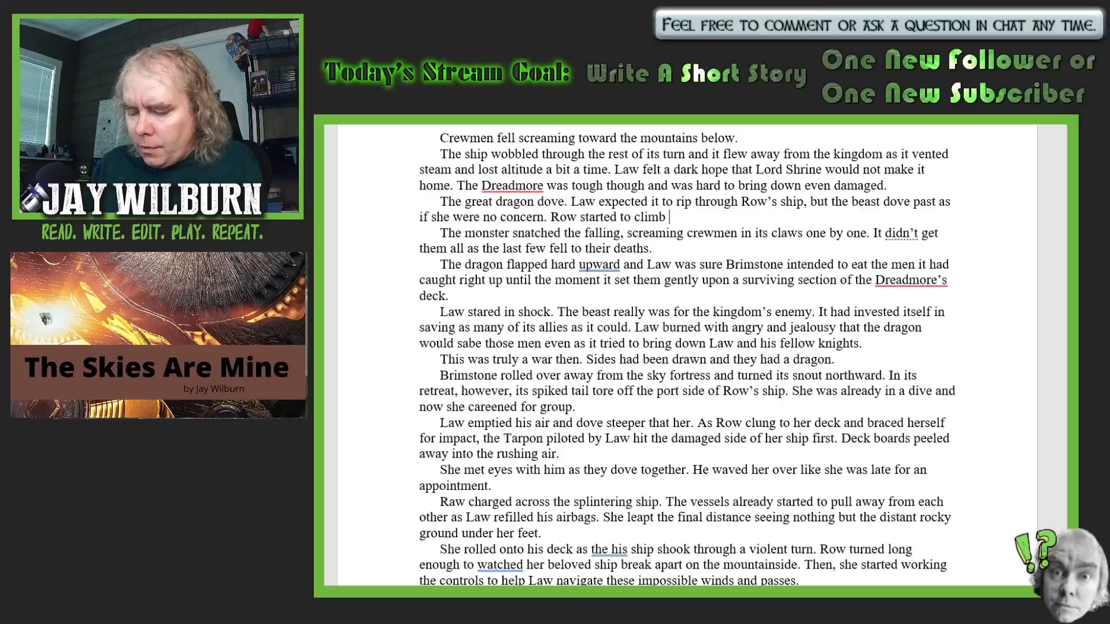
type("through the")
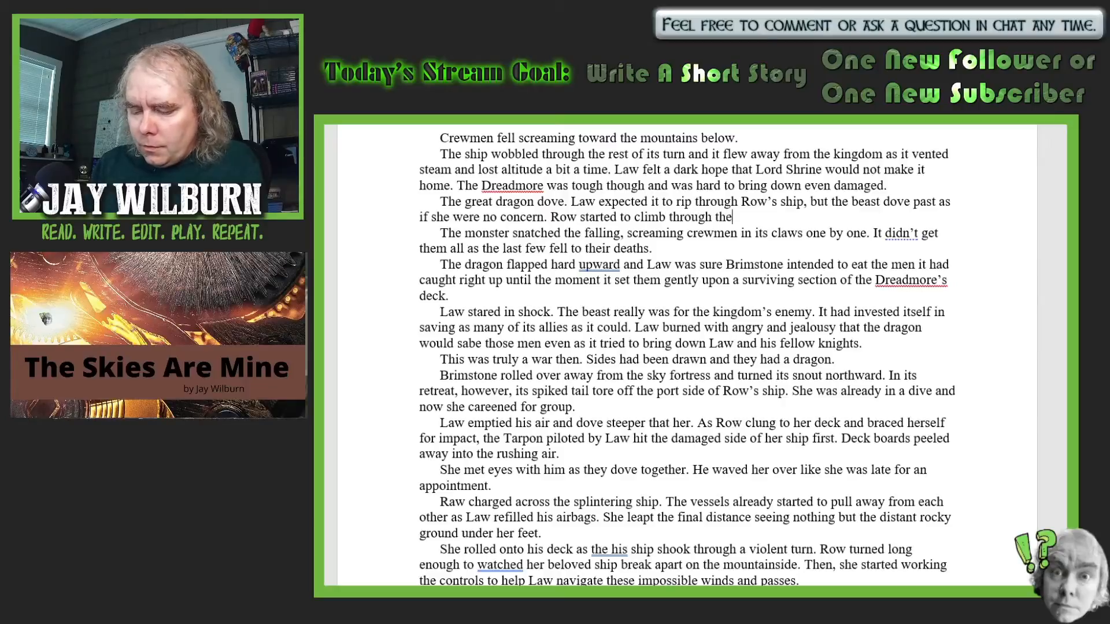
type(" troubles")
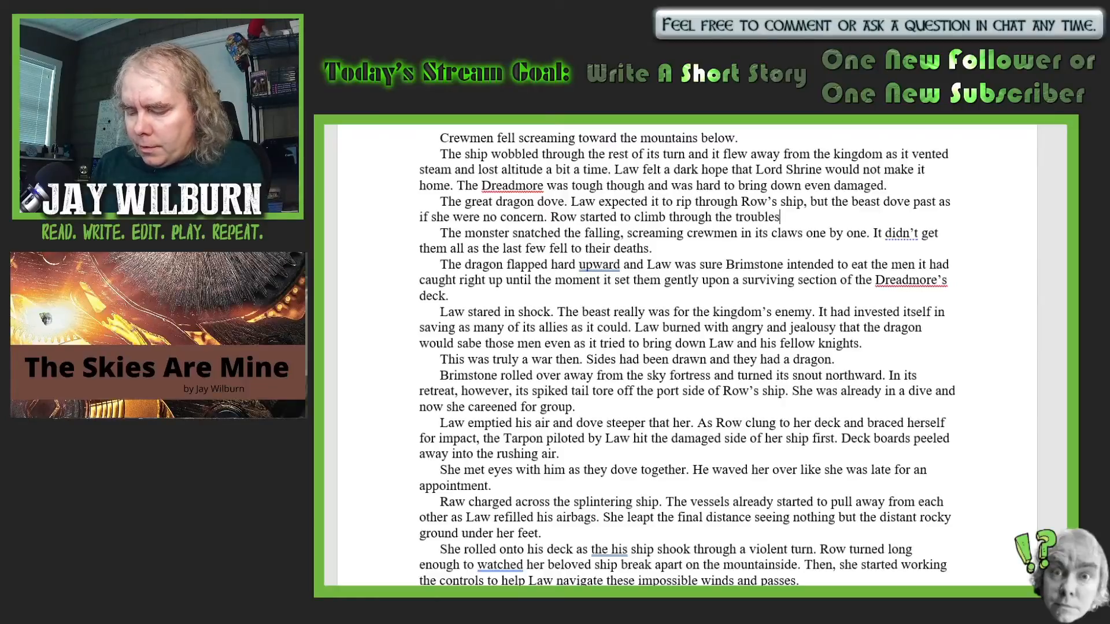
type("ome win")
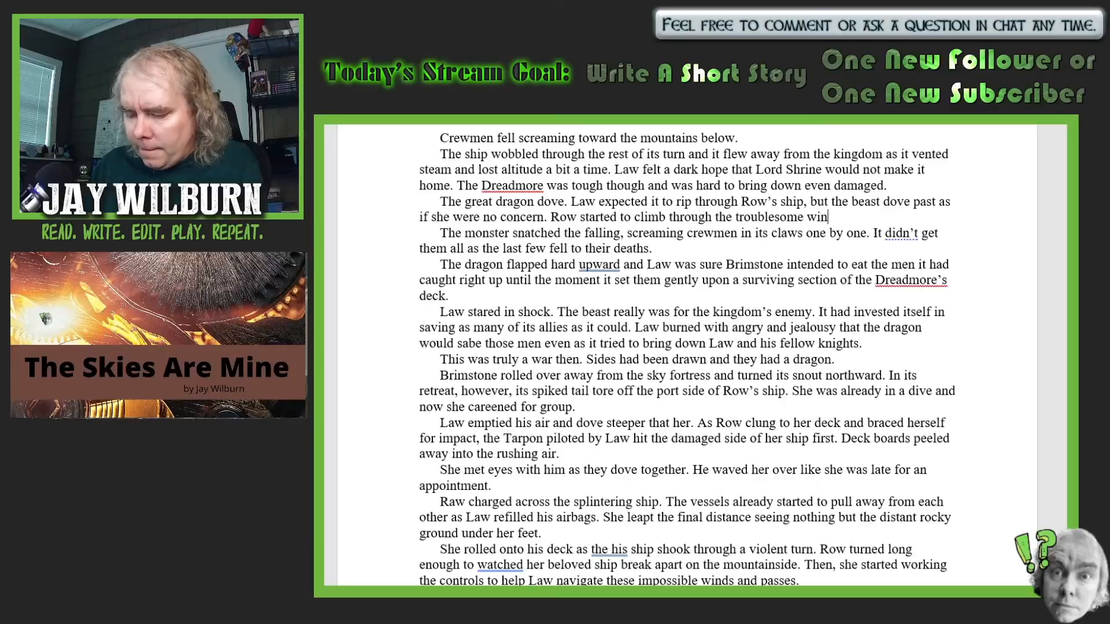
type("ds.")
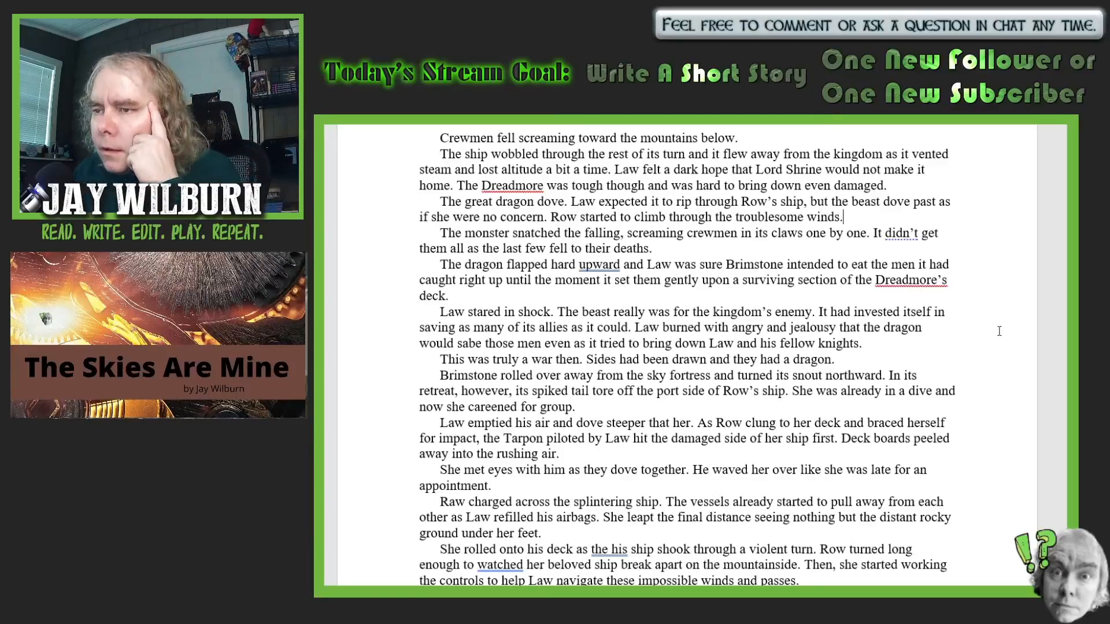
- Replace "they" with "the other side" in the sentence about sides being drawn and having a dragon
scroll(902, 307, "down", 2)
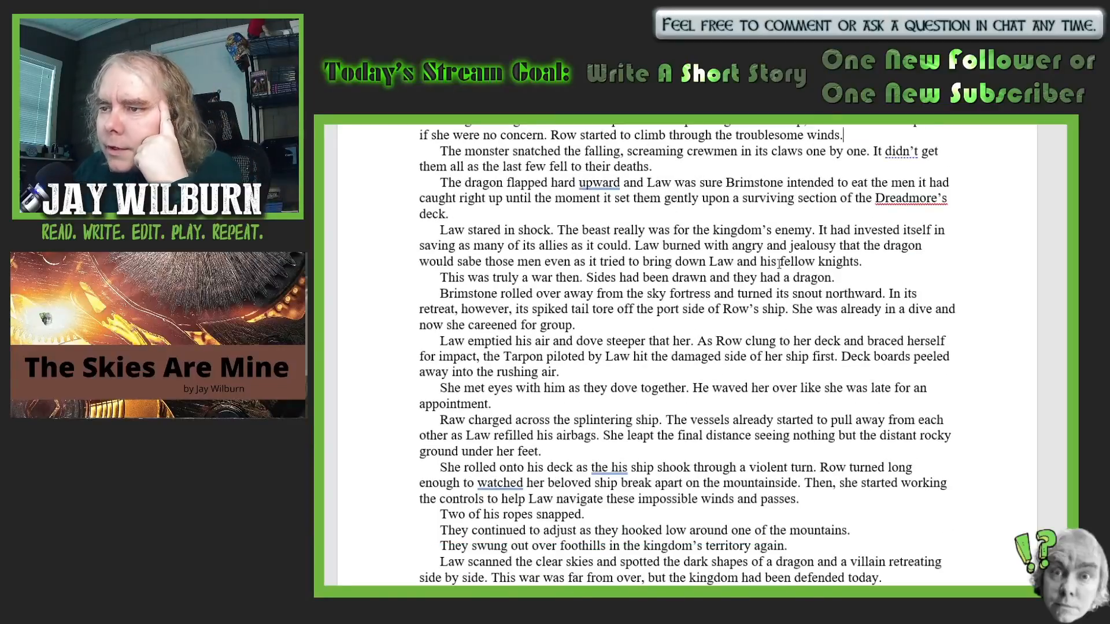
scroll(779, 263, "down", 1)
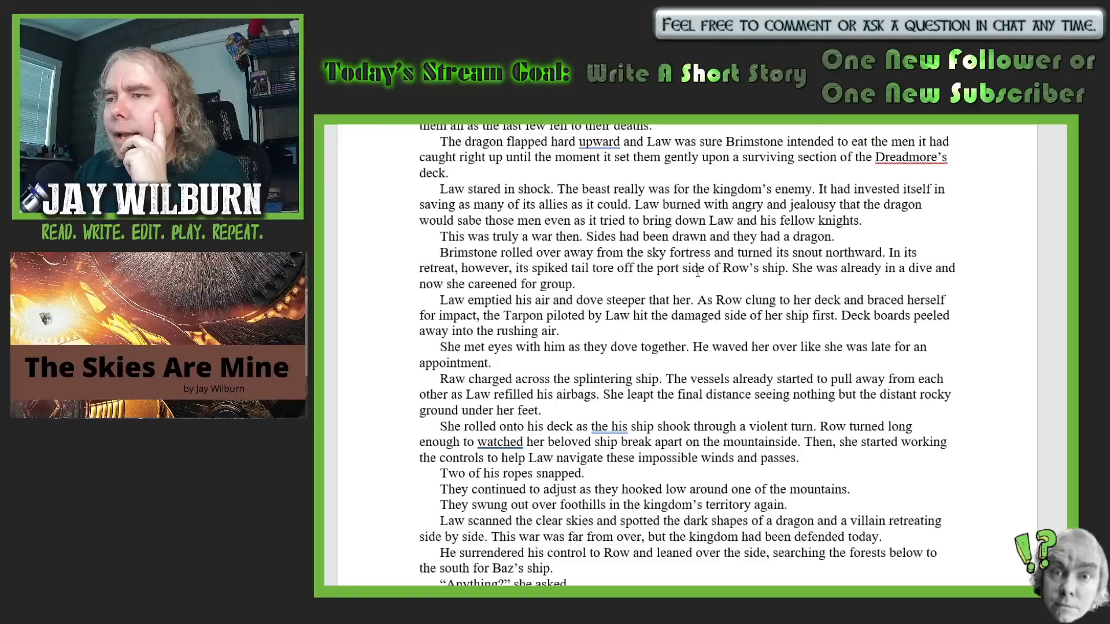
left_click(757, 236)
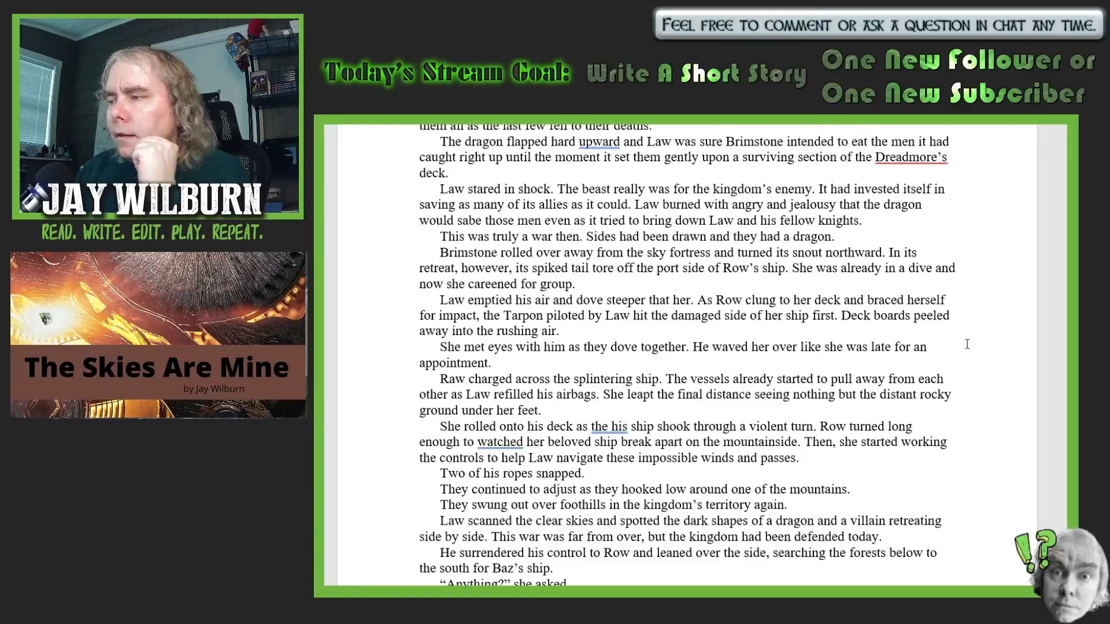
key("BackSpace")
type("other s")
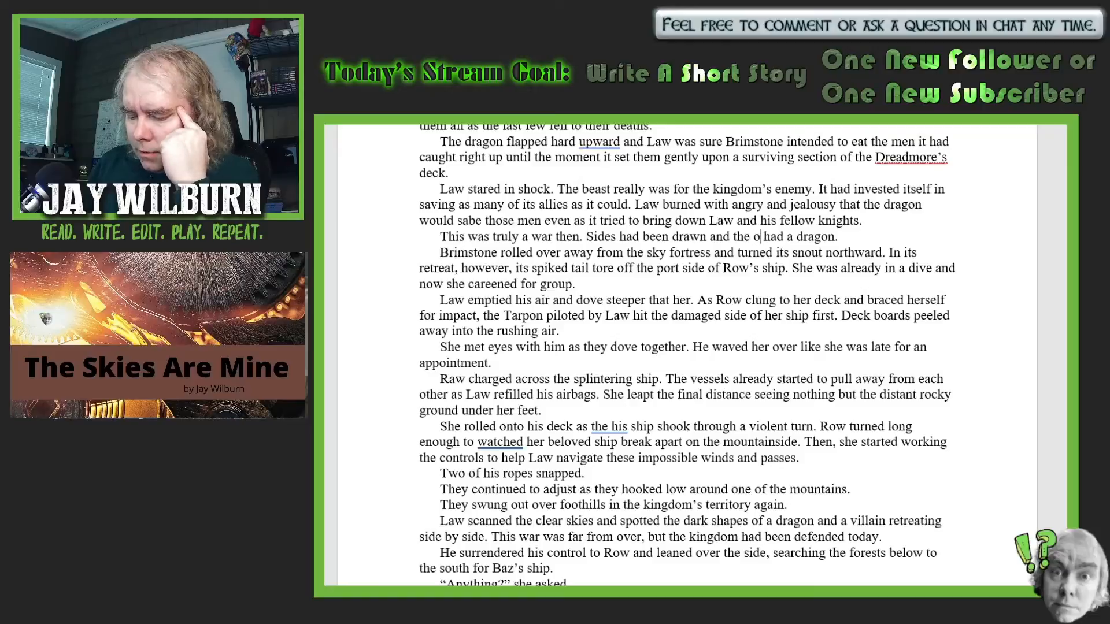
type("ide")
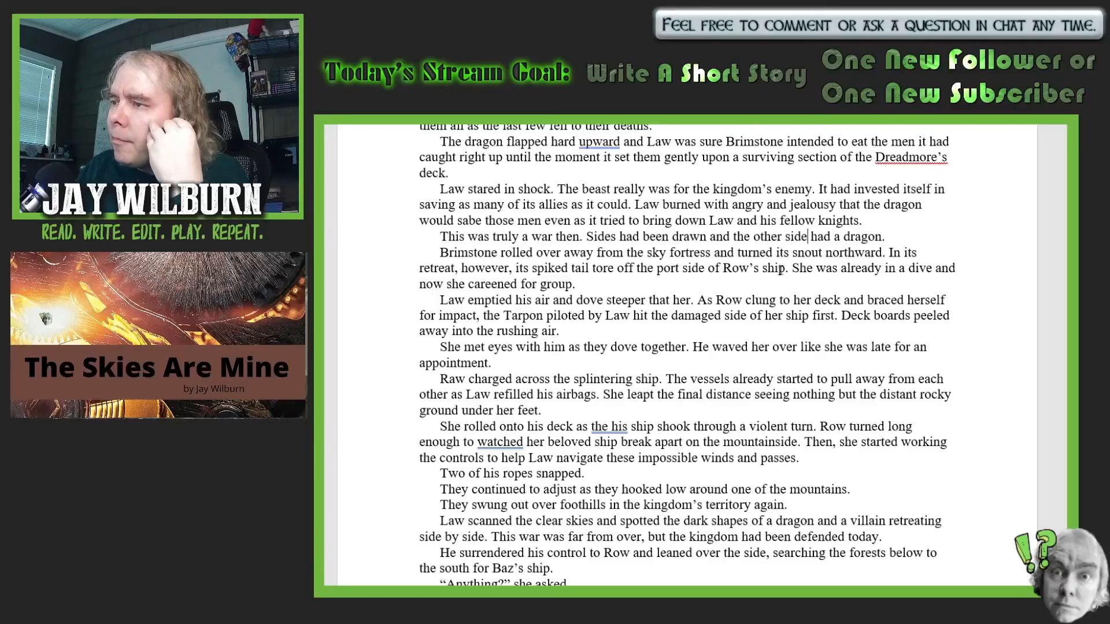
- Insert "rising" before "ship" in the sentence about the spiked tail tearing off the port side
left_click(761, 269)
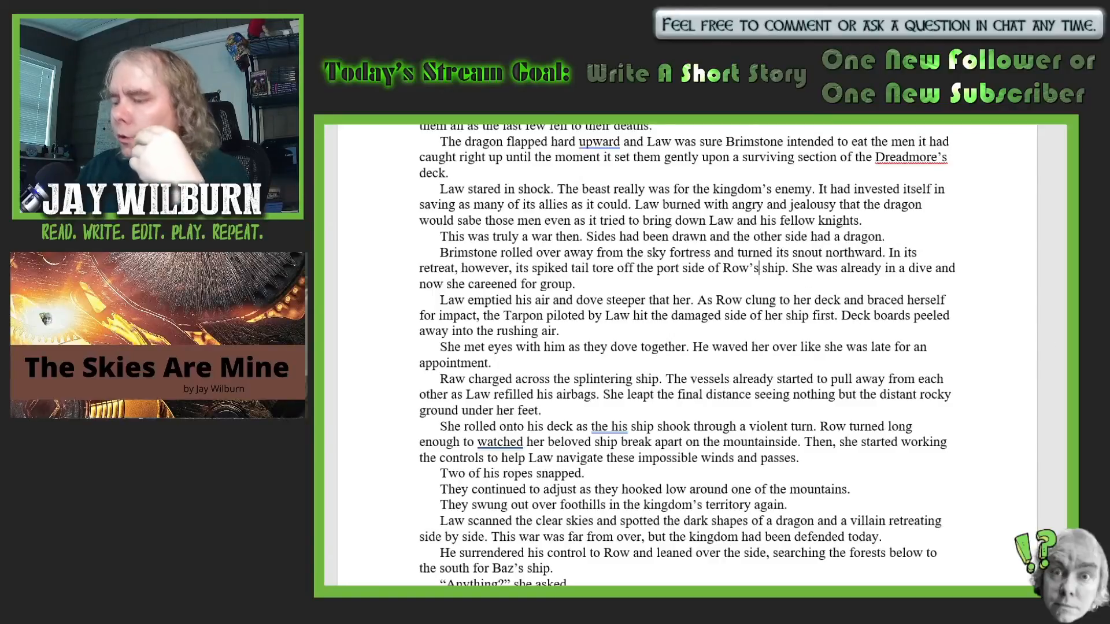
type("rising")
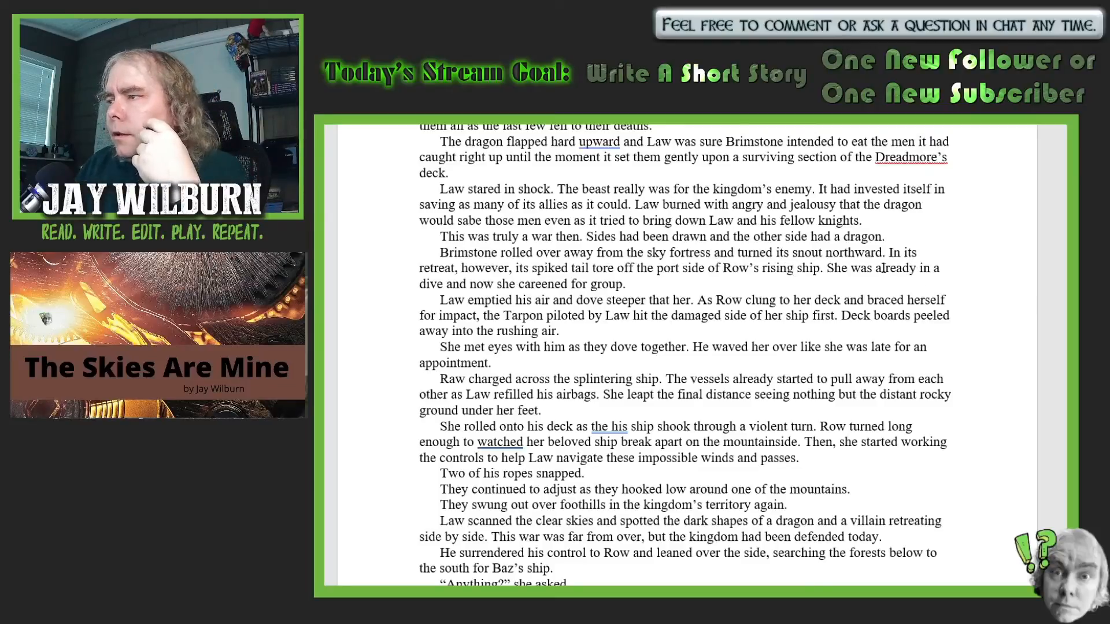
- Reword the start of the sentence about Row's dive to "She fell back into a dive"
left_click(916, 268)
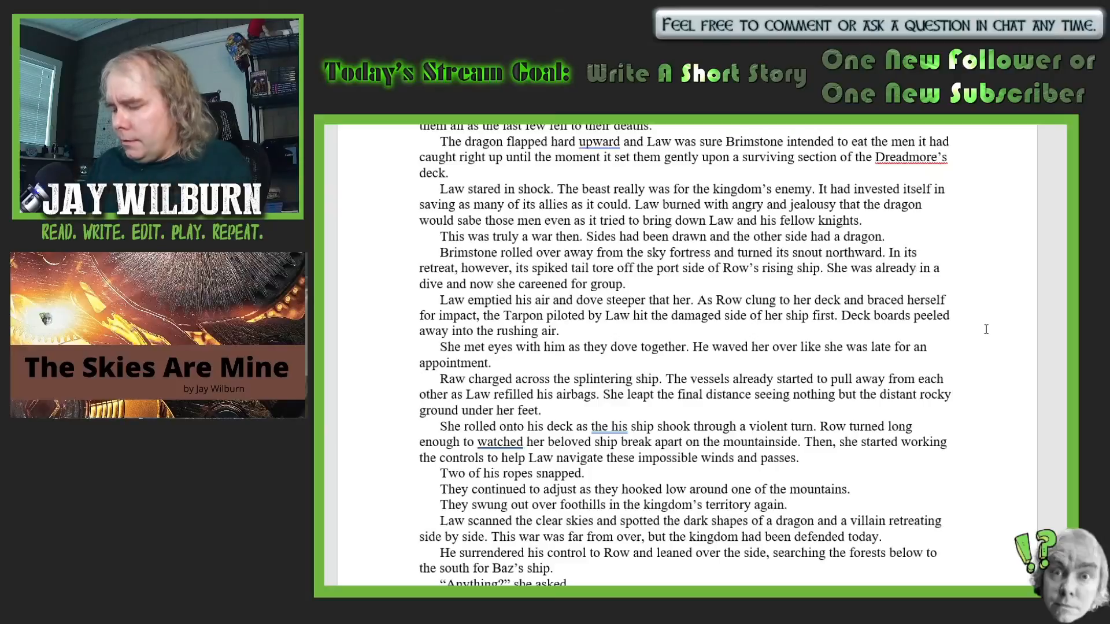
key("BackSpace")
key("BackSpace")
key("BackSpace")
key("BackSpace")
key("BackSpace")
key("BackSpace")
key("BackSpace")
key("BackSpace")
key("BackSpace")
key("BackSpace")
key("BackSpace")
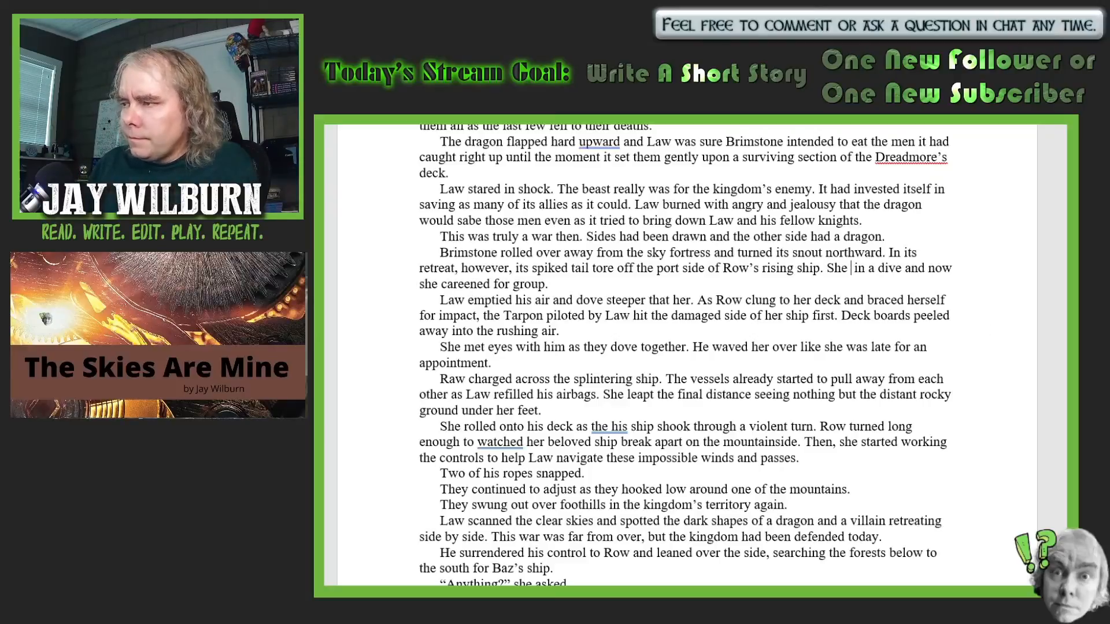
type("fell ba")
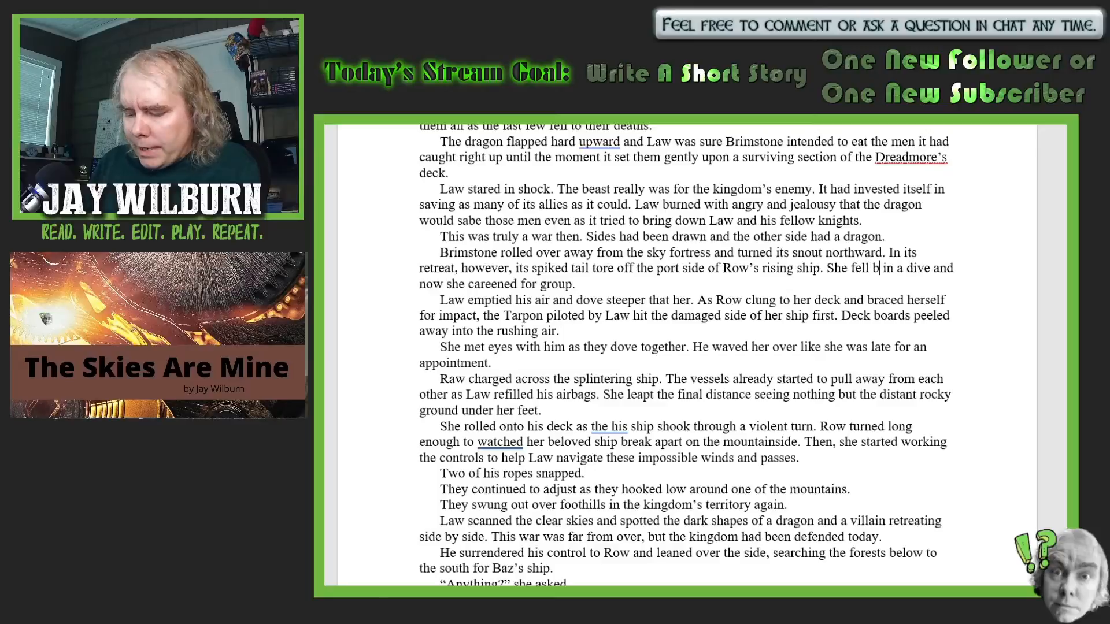
type("ck in")
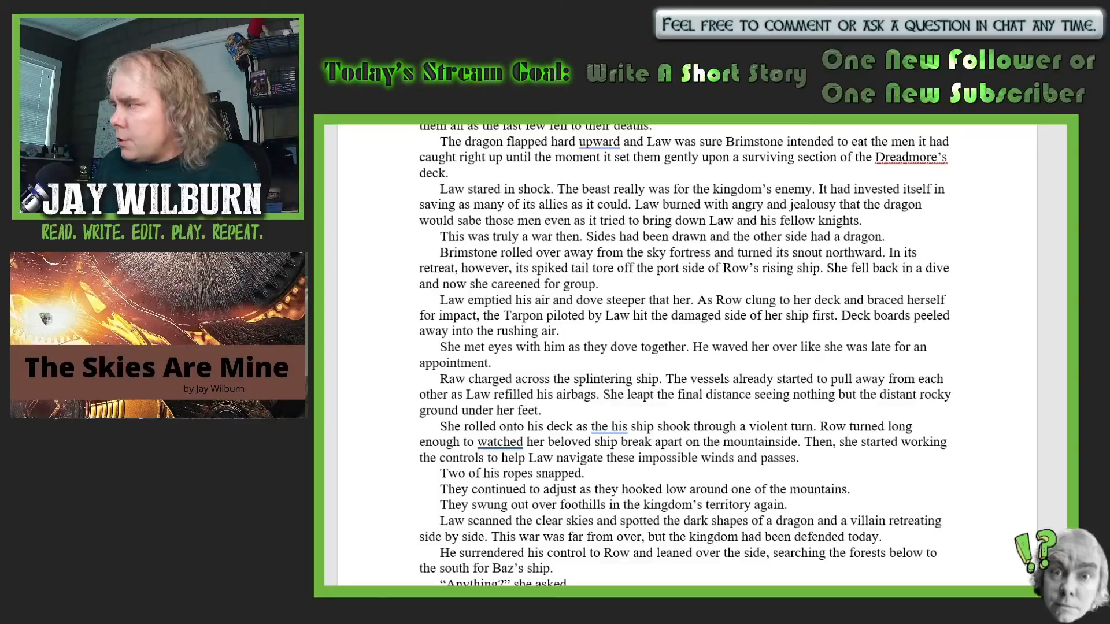
type("to")
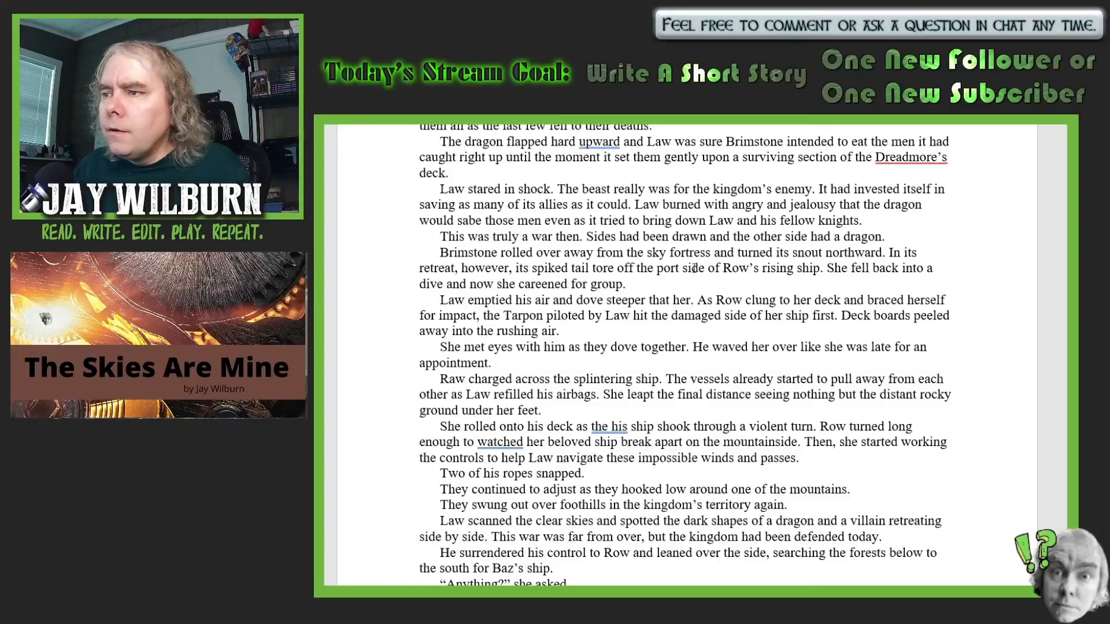
- Change the ending after "now she careened for" to "ground out of control"
left_click(625, 284)
key("BackSpace")
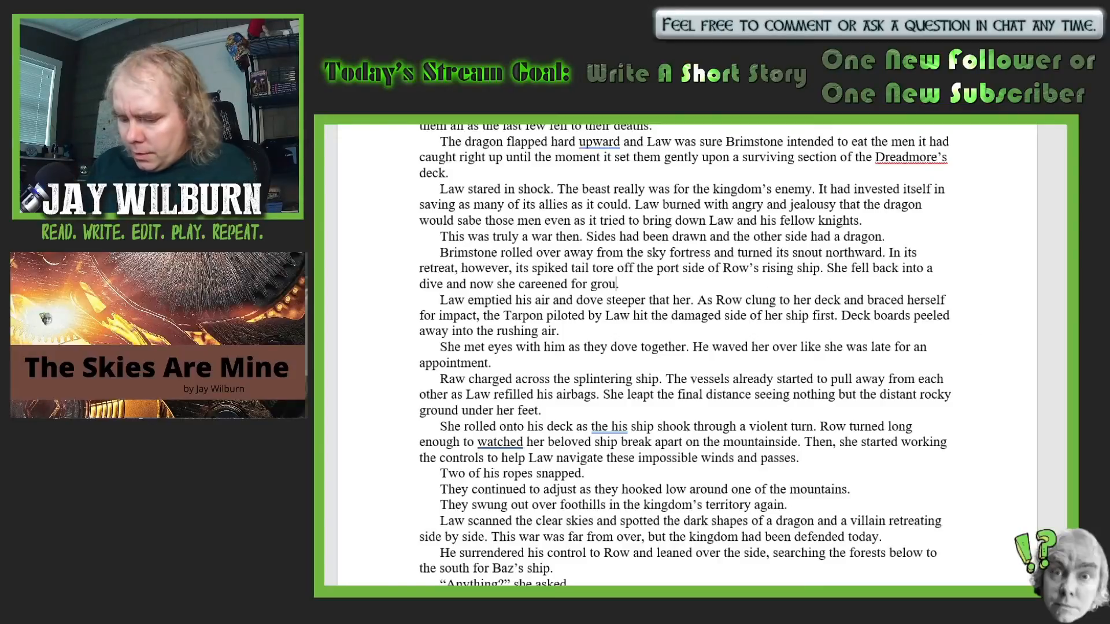
type("d ")
type("out of c")
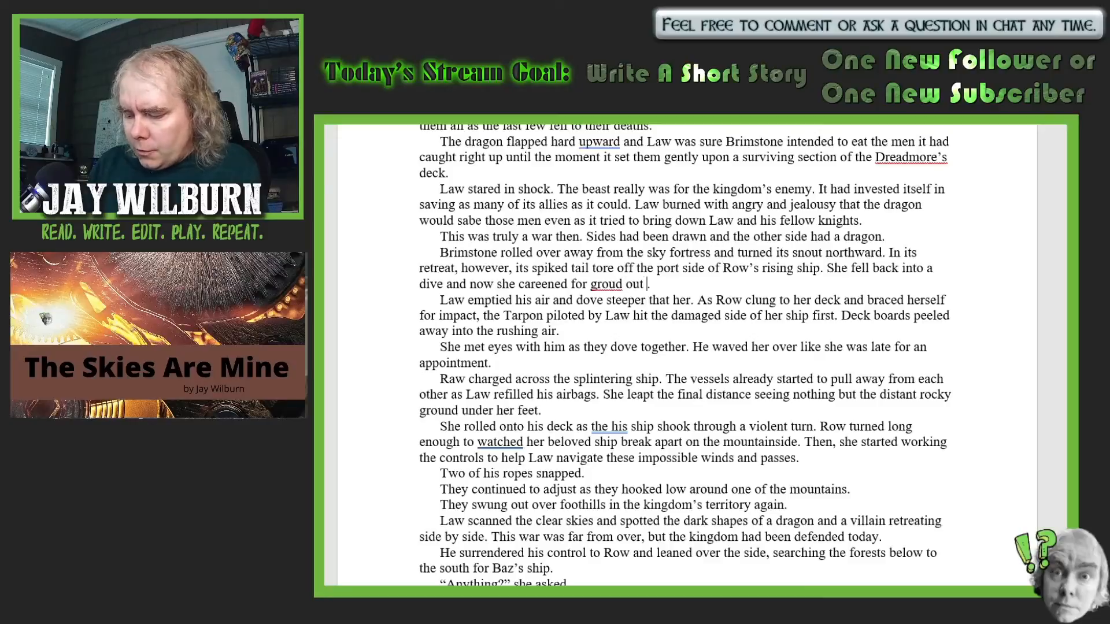
type("ontrol")
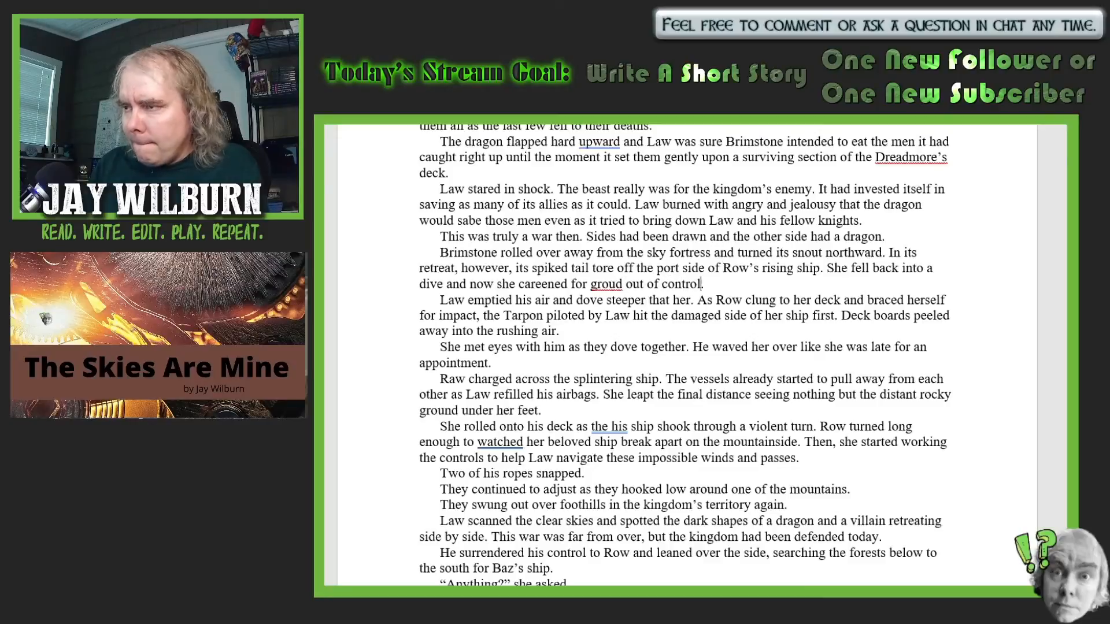
left_click(621, 284)
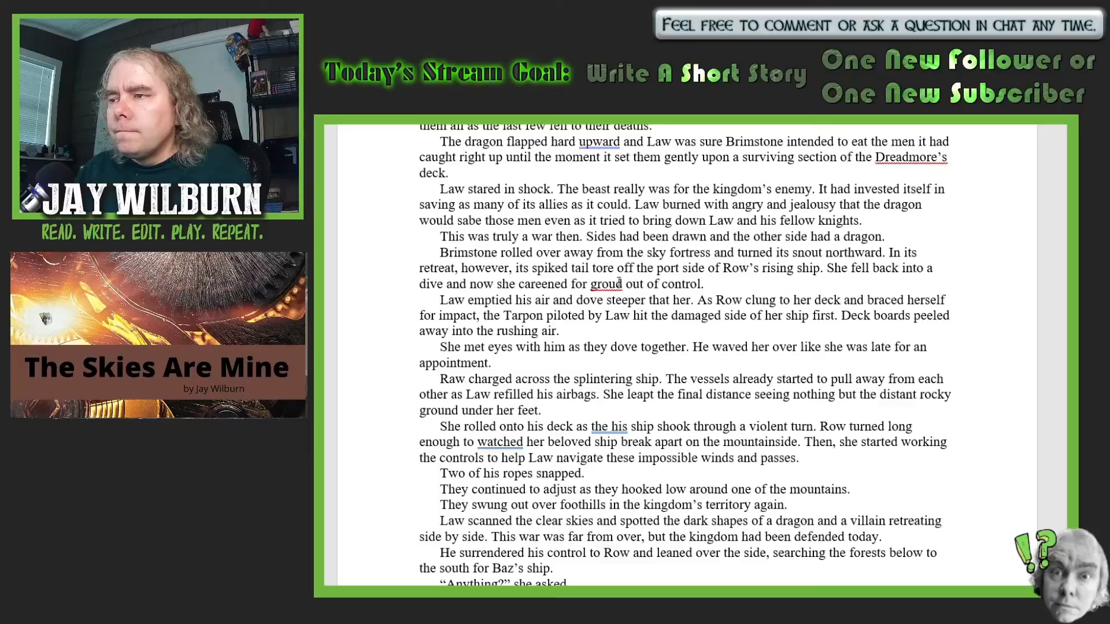
type("n")
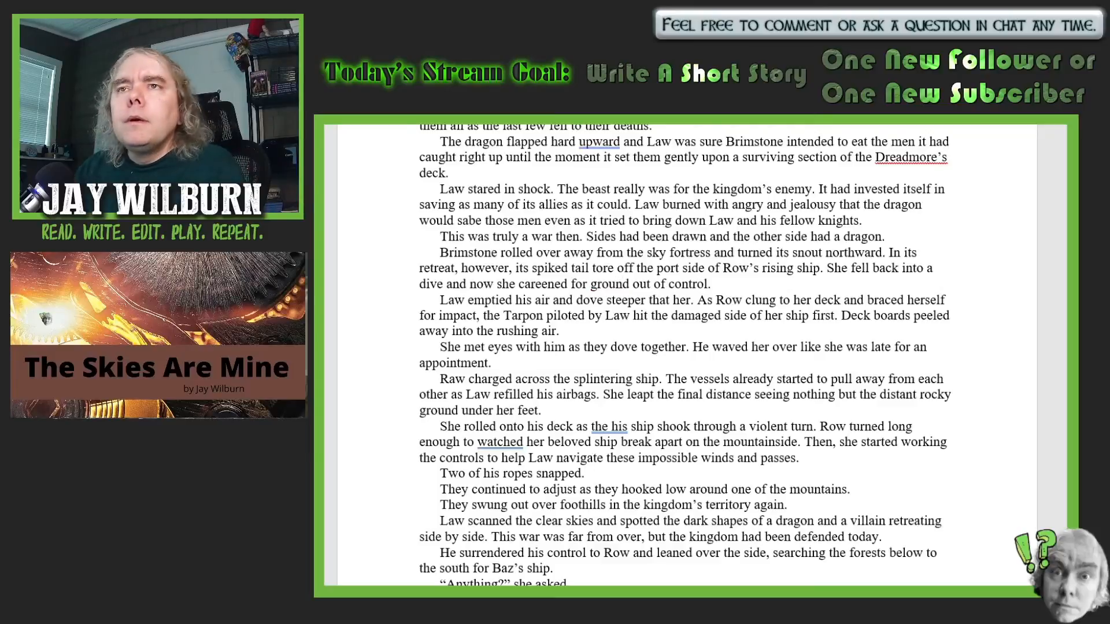
- Change "air" to "airbags" in the sentence about Law emptying his air and diving steeper
scroll(969, 325, "down", 3)
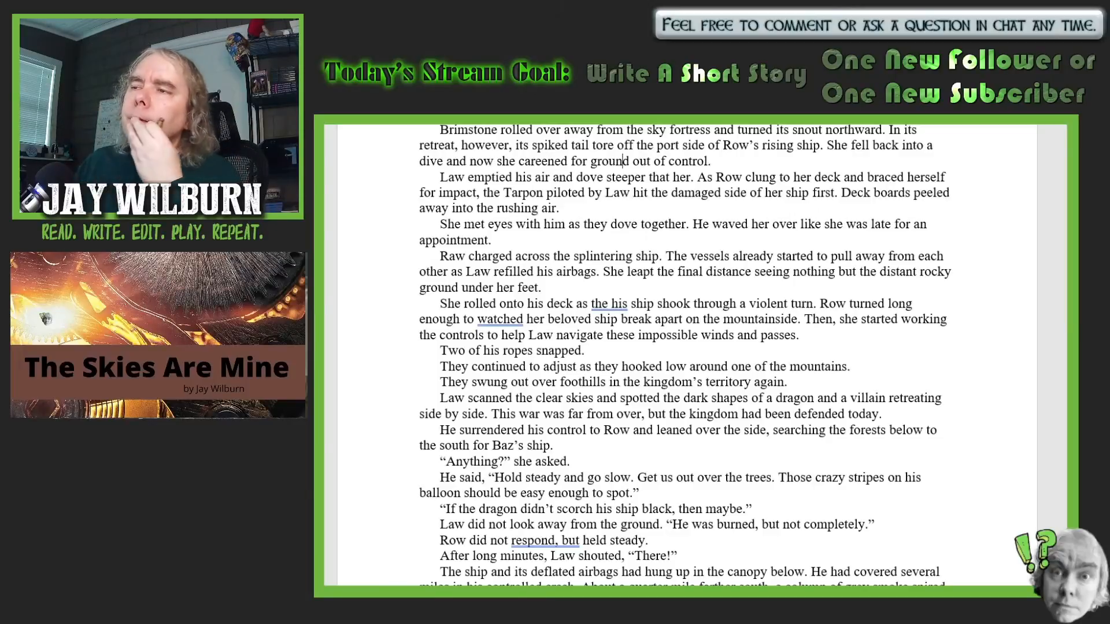
left_click(547, 176)
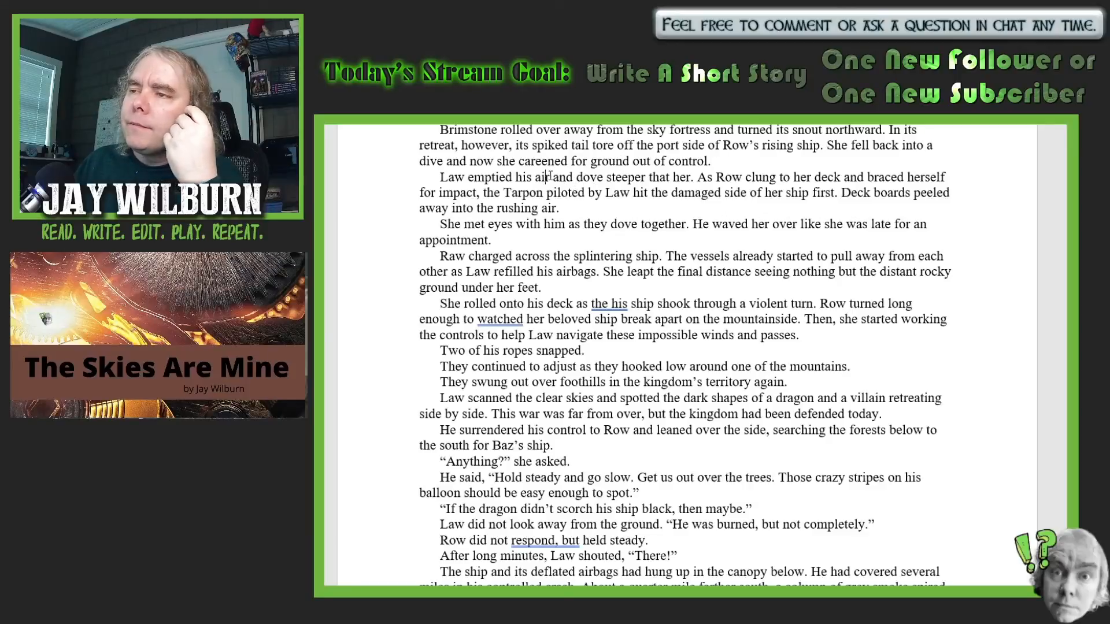
type("bags")
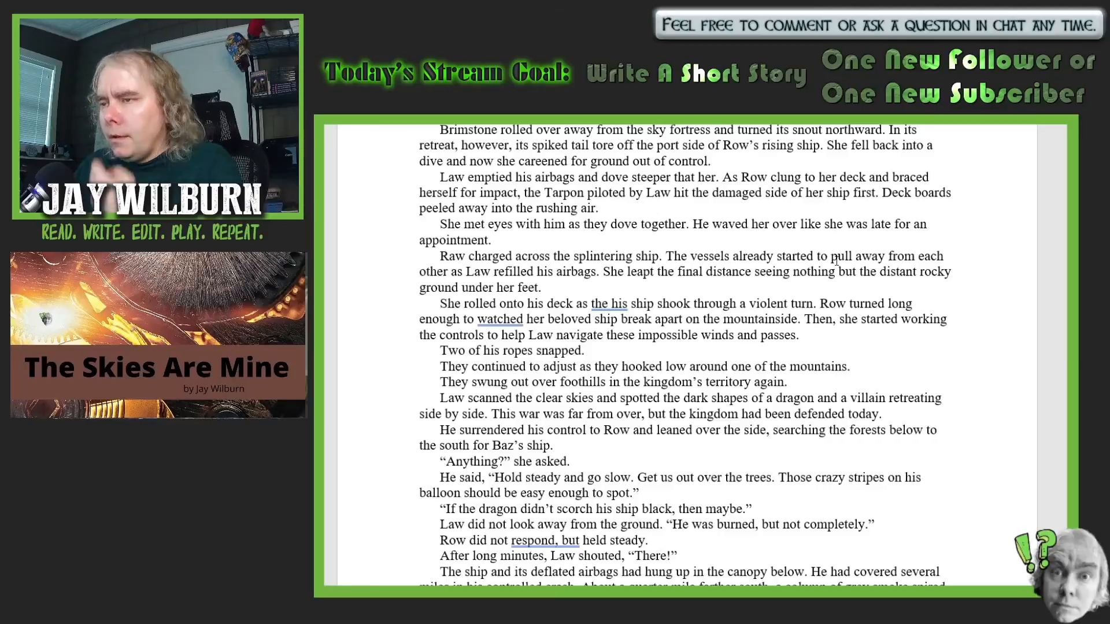
- Remove "distant" before "rocky ground" and insert "far" before "under her feet" in the sentence about Row's leap
left_click(917, 272)
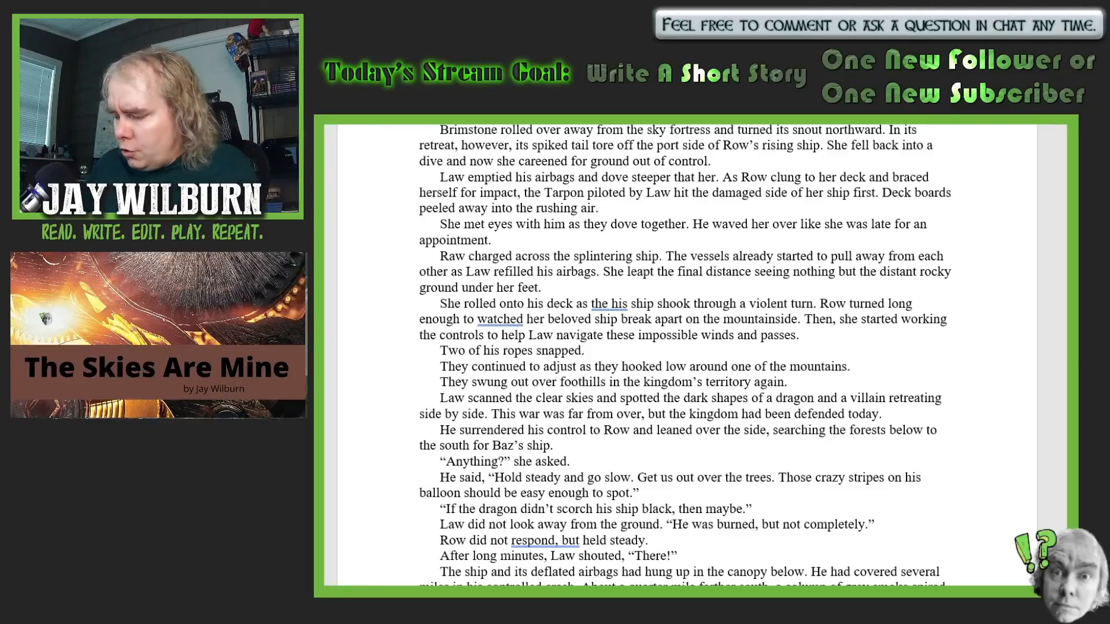
key("BackSpace")
key("BackSpace")
key("BackSpace")
key("BackSpace")
key("BackSpace")
key("BackSpace")
key("BackSpace")
key("BackSpace")
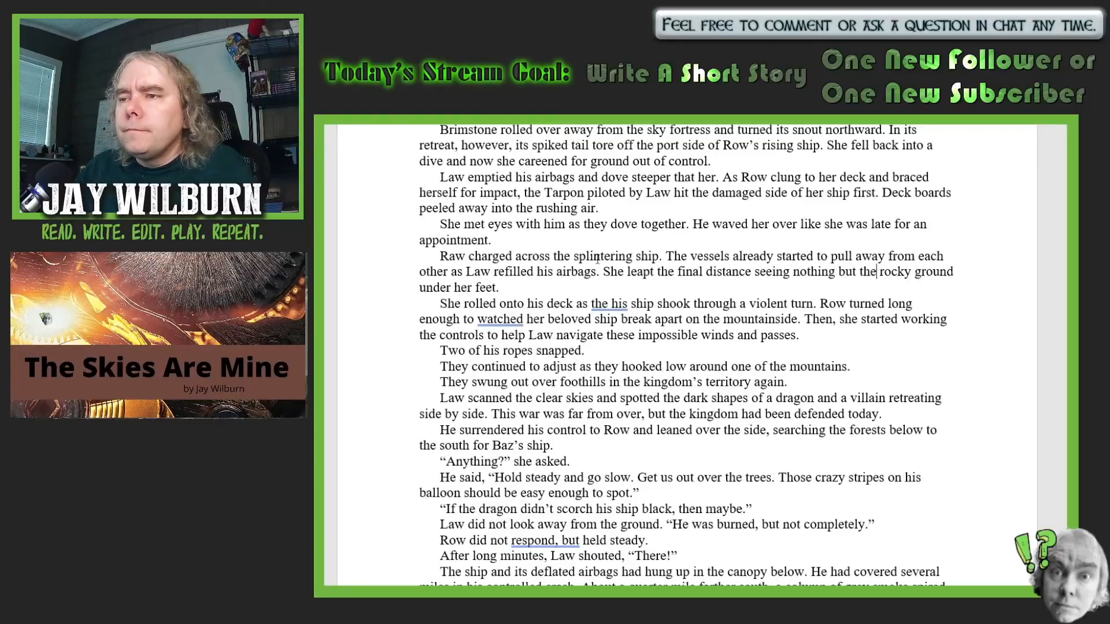
scroll(602, 268, "down", 1)
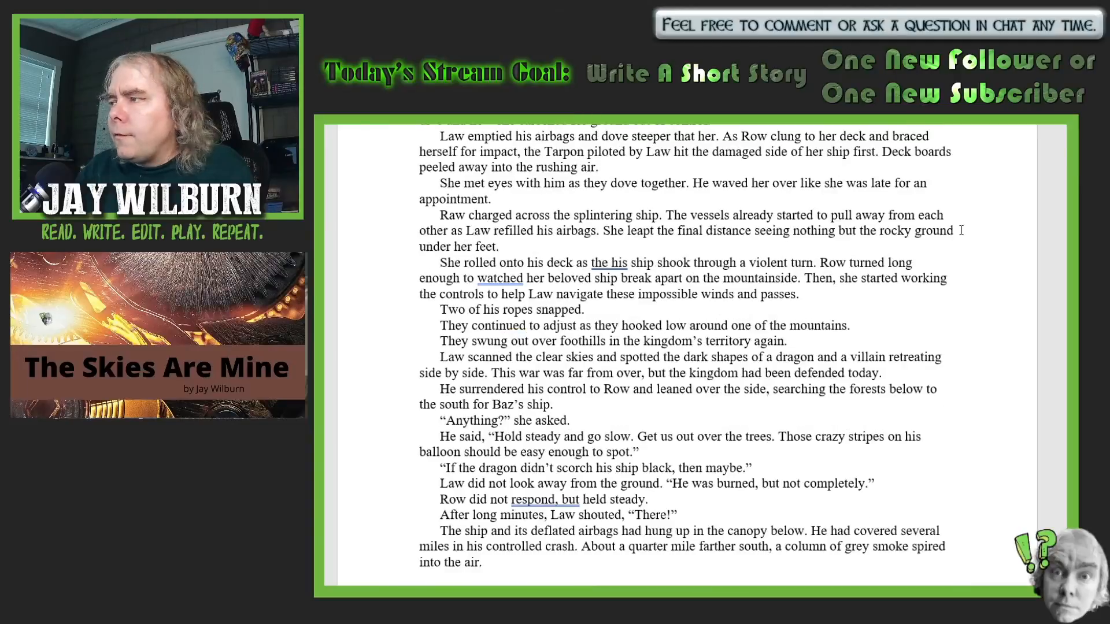
type("far")
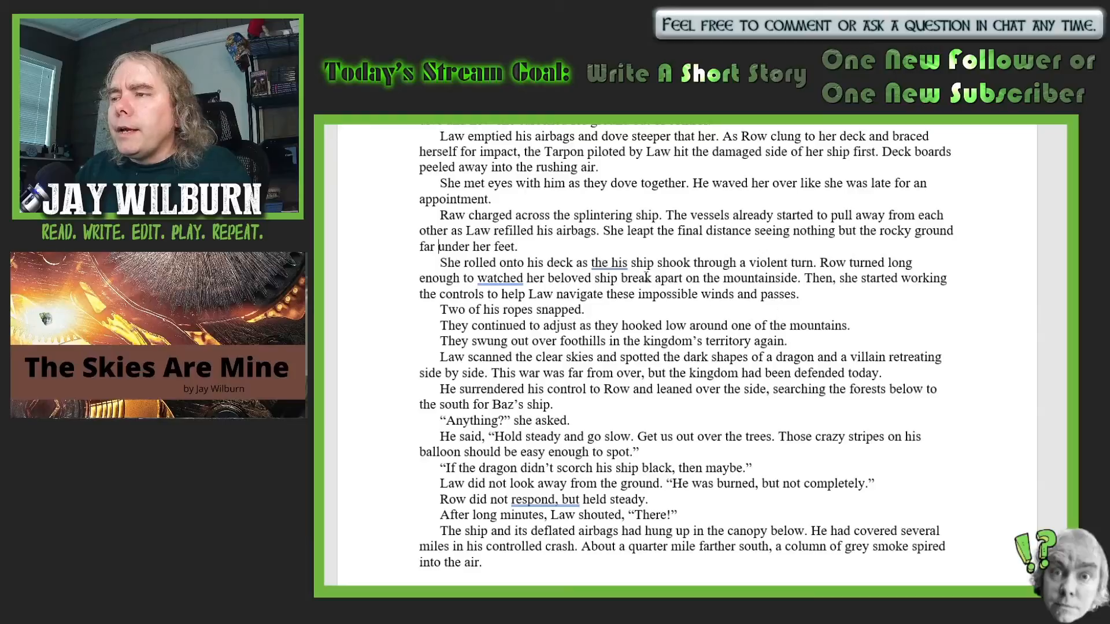
- Delete the extra "the" before "his ship shook through a violent turn"
double_click(600, 263)
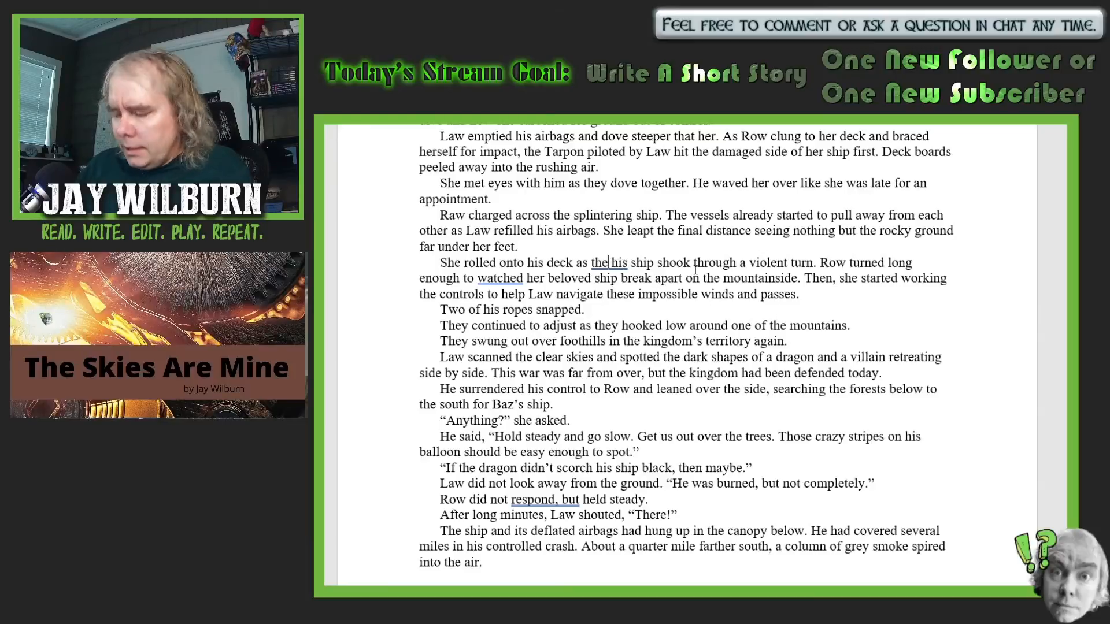
key("Delete")
key("BackSpace")
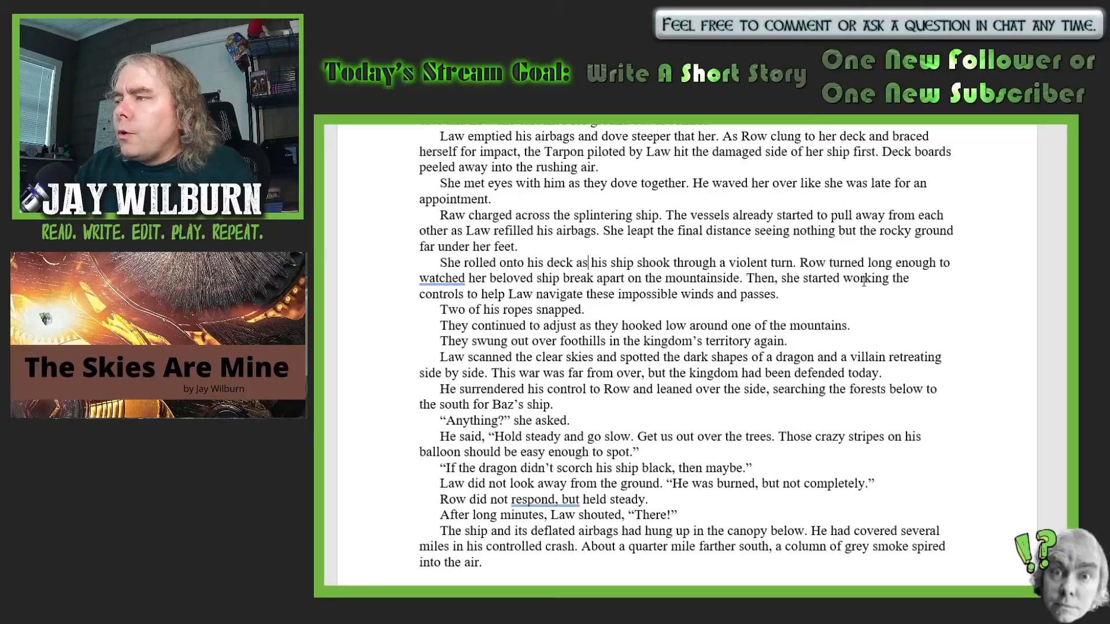
- Replace "turned" with "peered back" in the sentence about Row looking long enough to see her ship break apart
left_click(866, 263)
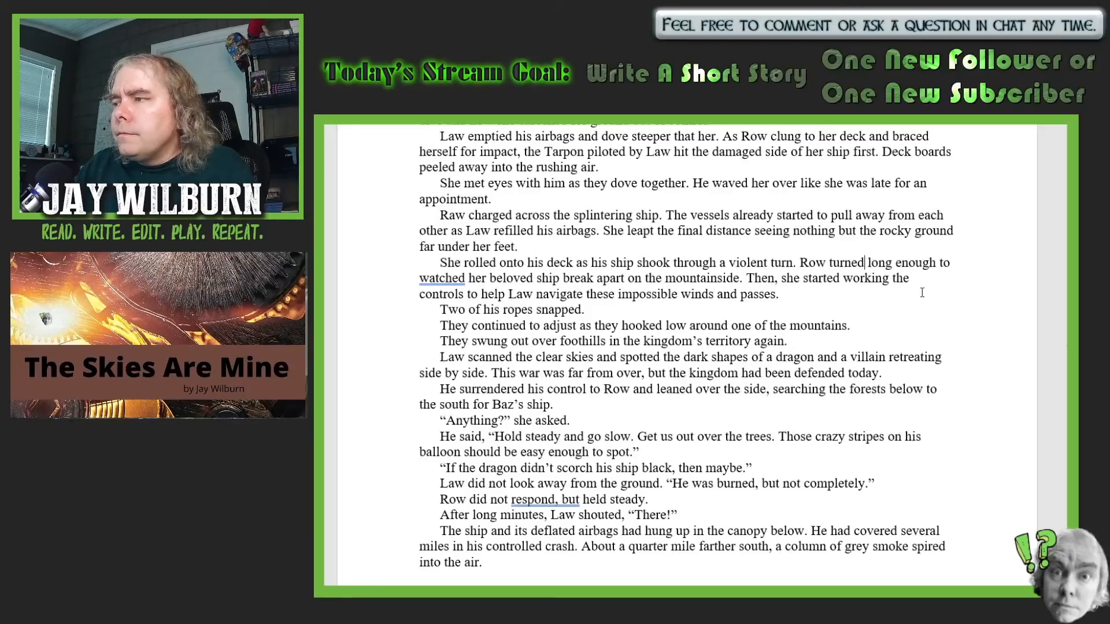
key("BackSpace")
key("BackSpace")
key("BackSpace")
key("BackSpace")
key("BackSpace")
key("BackSpace")
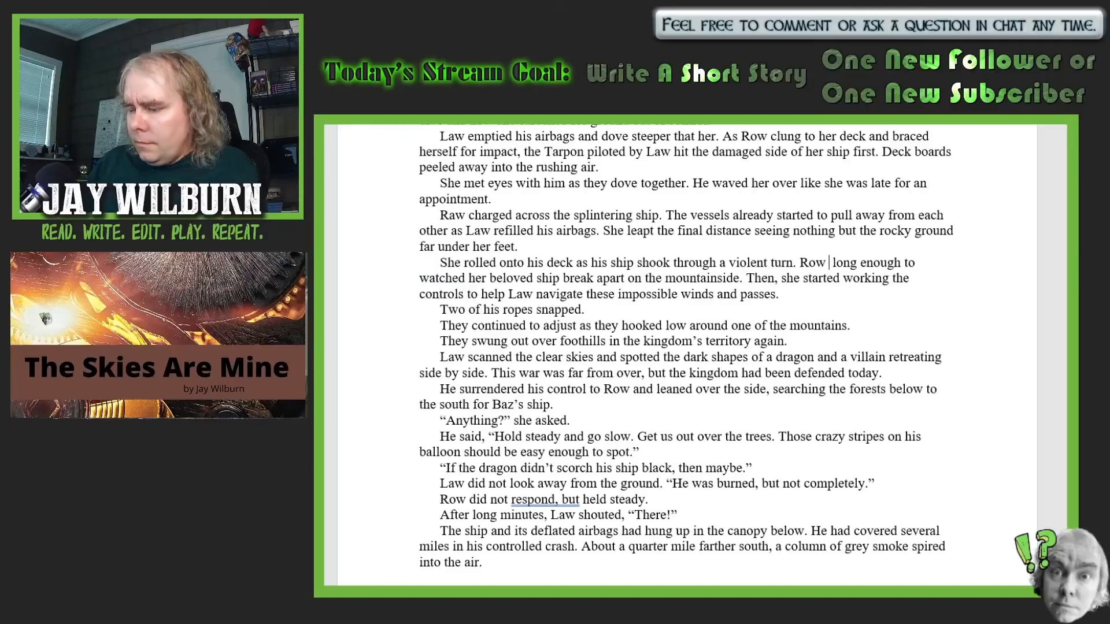
type("peered ")
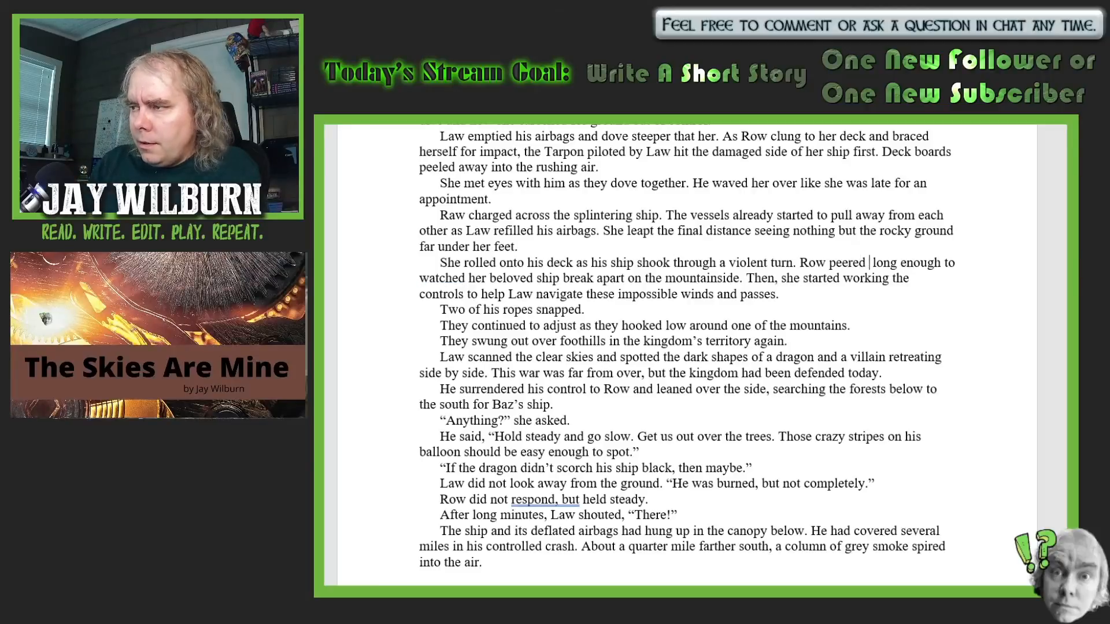
type("back")
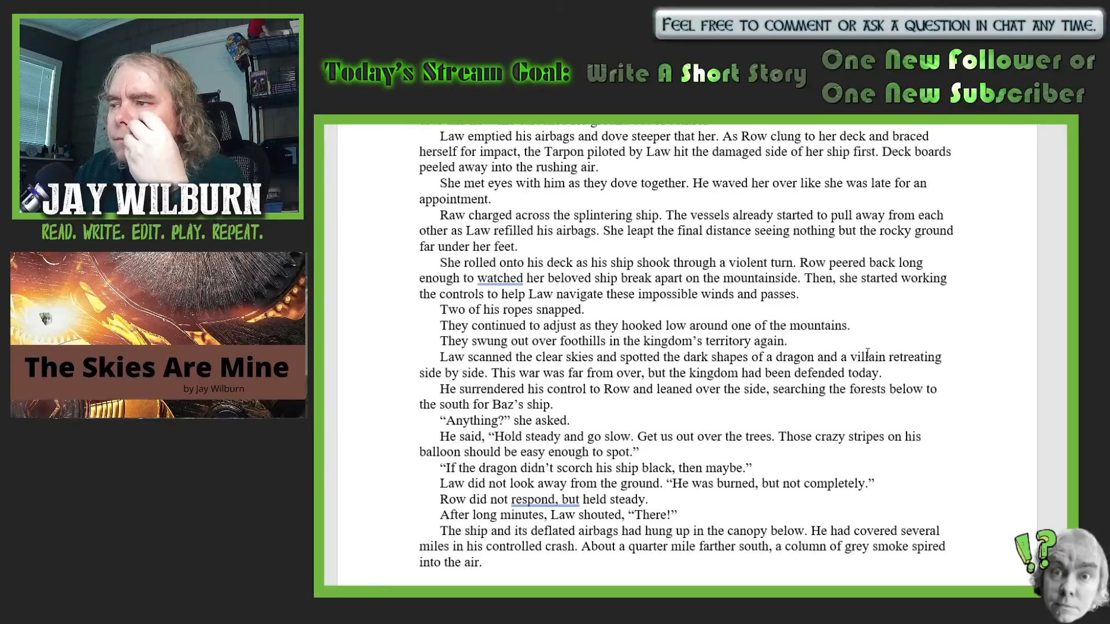
- Add the sentence "Steam wafted from several places it should not have been leaking." after "these impossible winds and passes."
type("Stea")
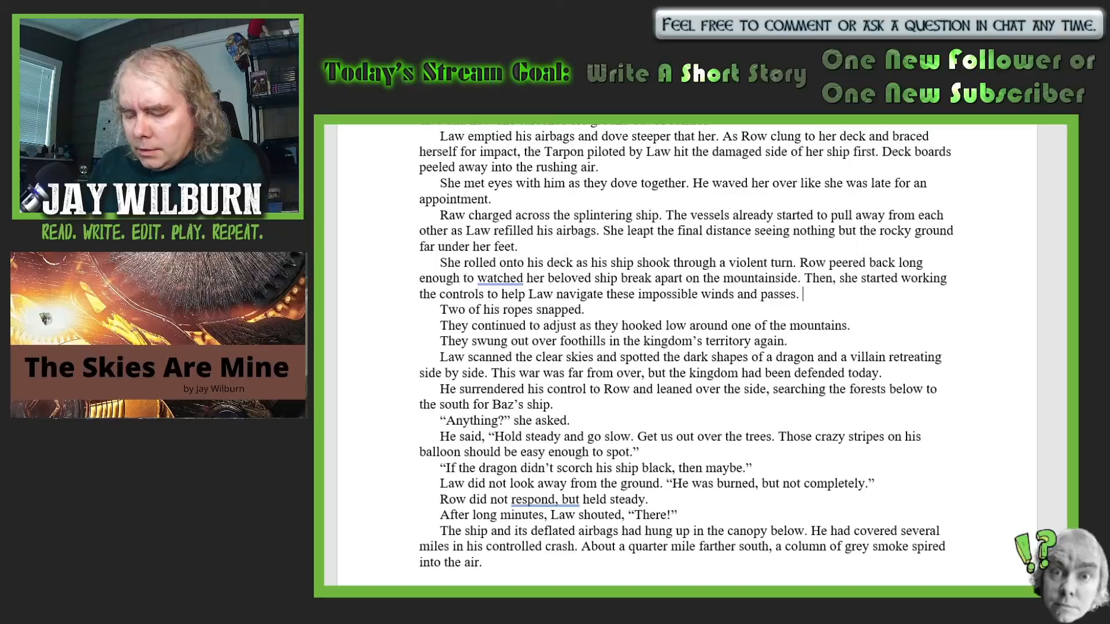
type("m w")
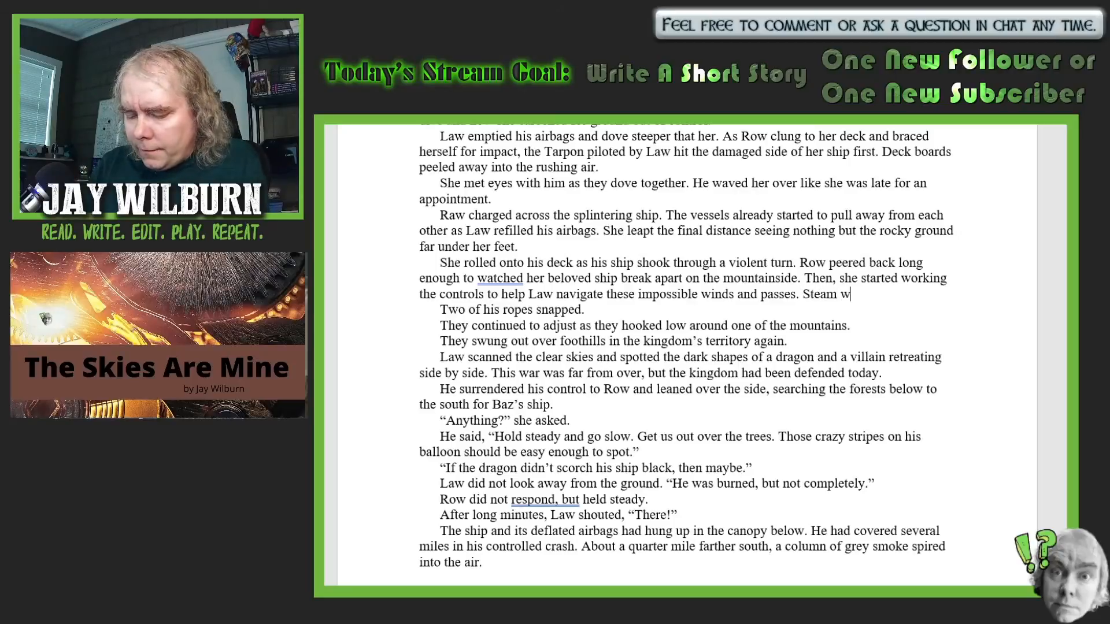
type("afted f")
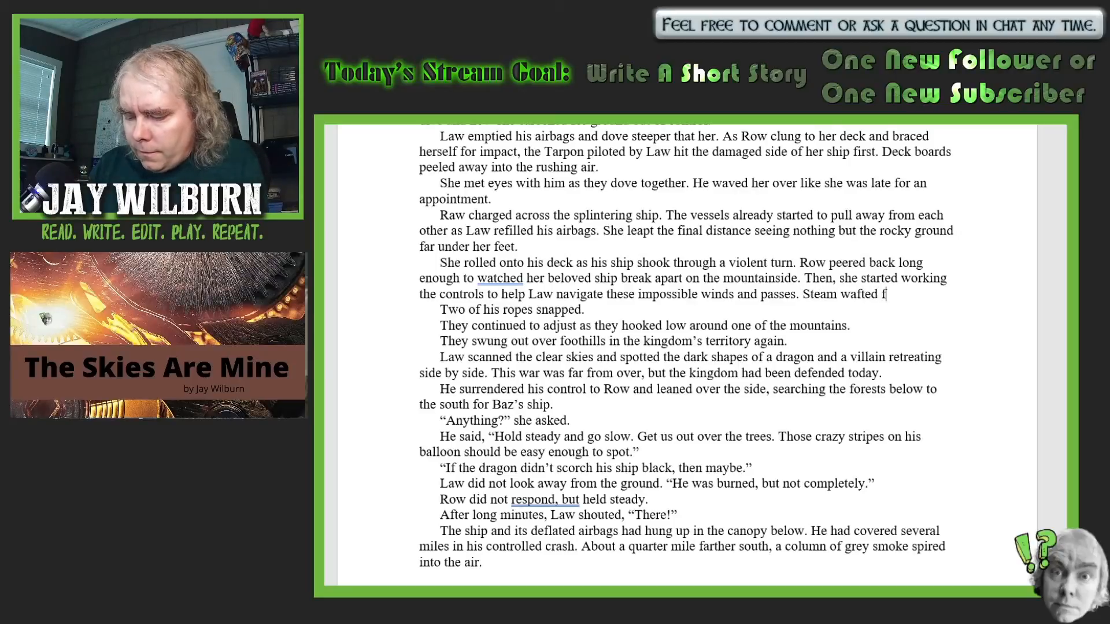
type("rom severa")
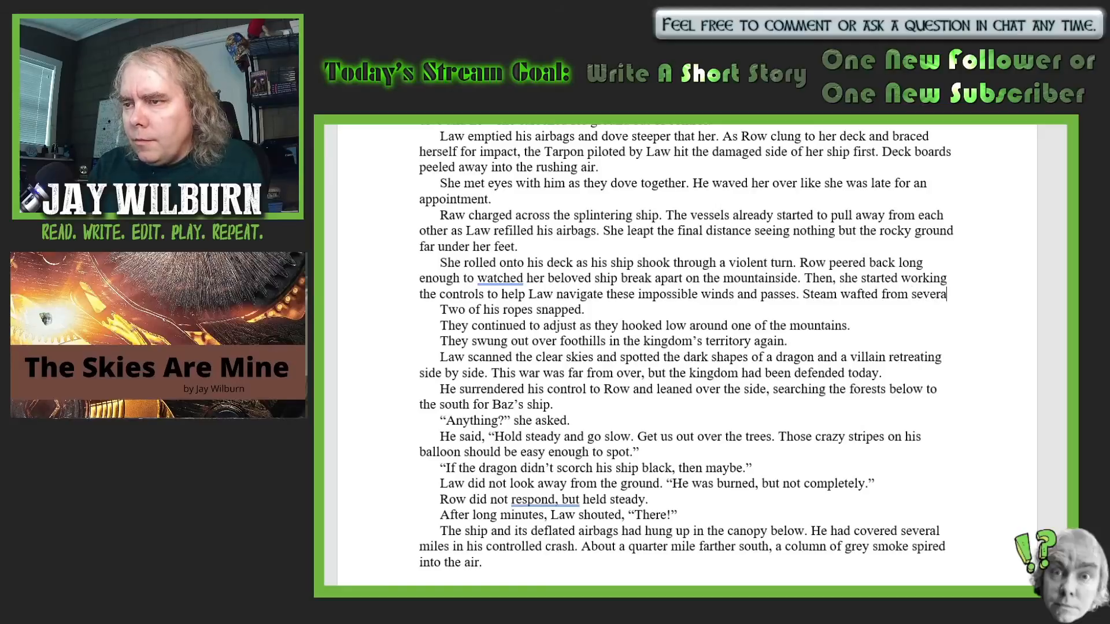
type("l places ")
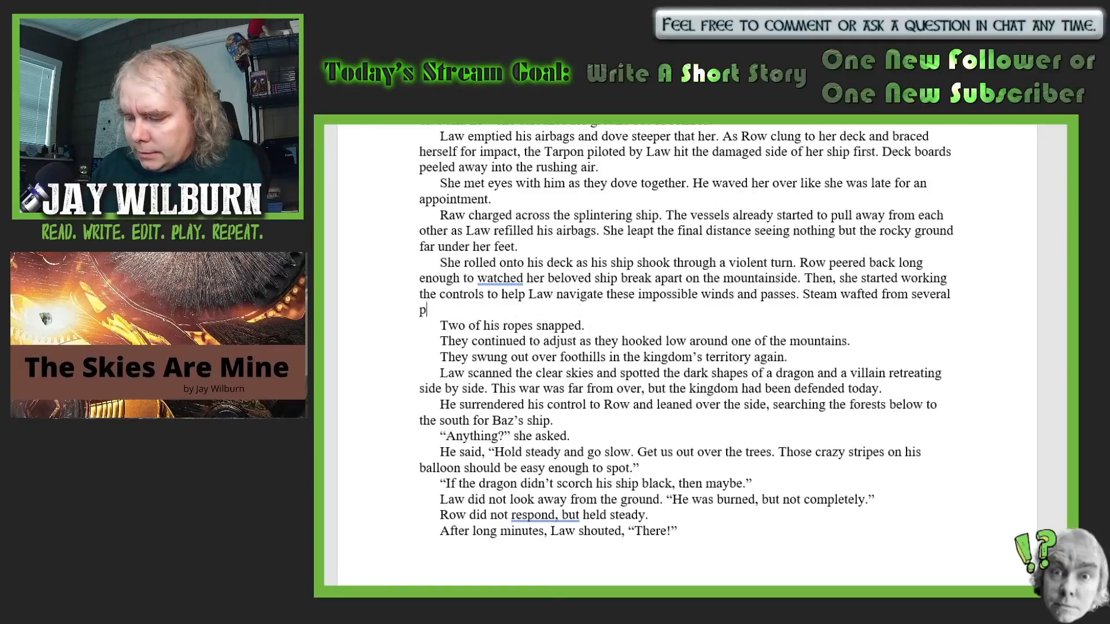
type("i")
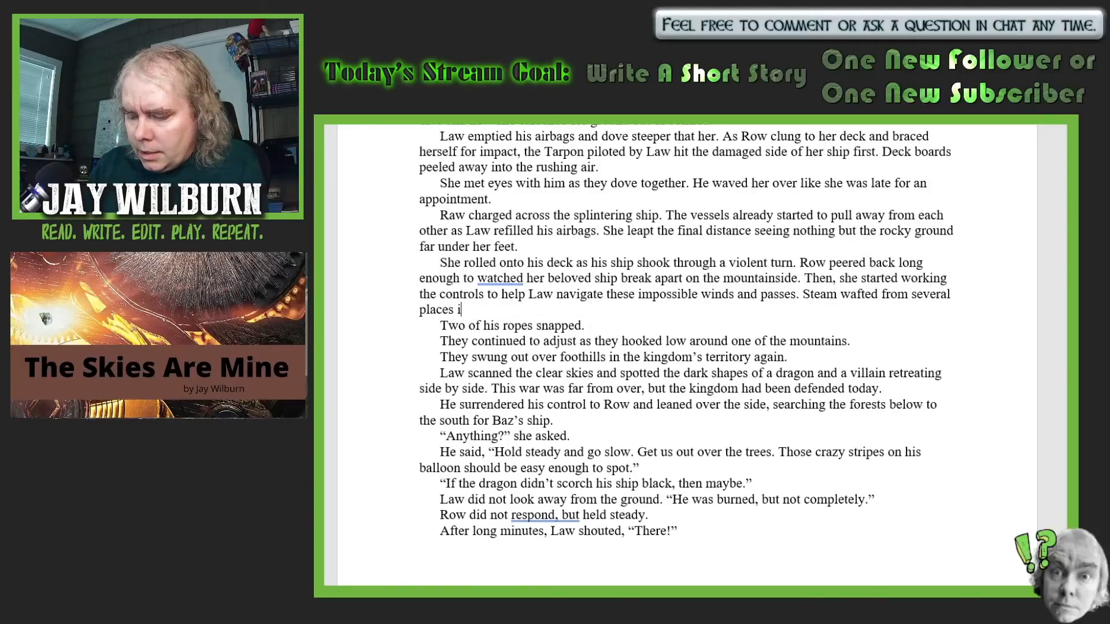
type("t should n")
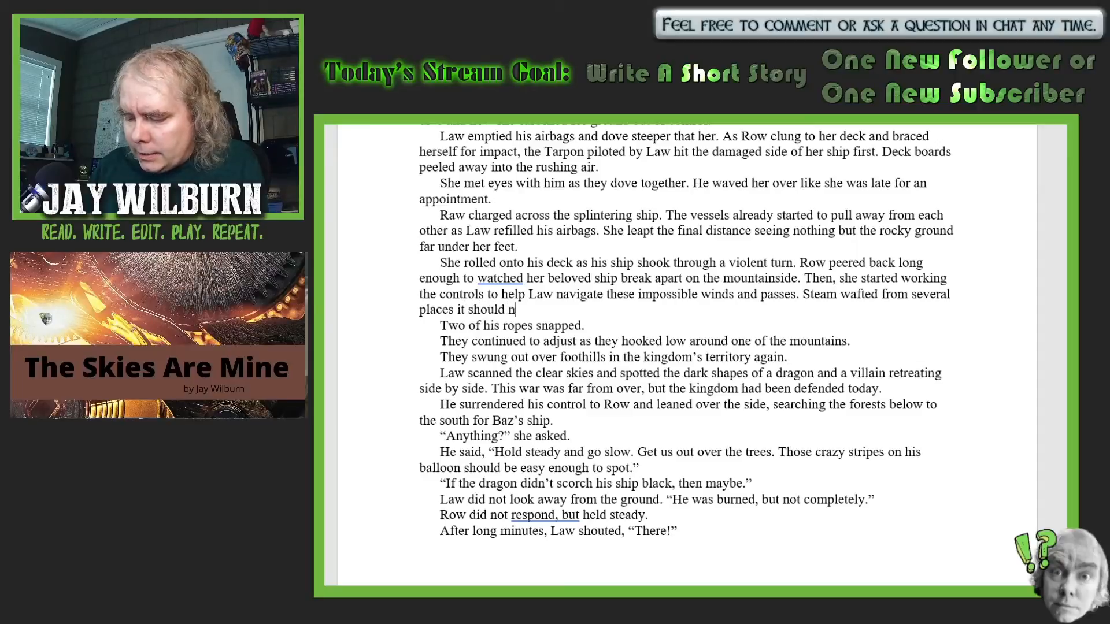
type("ot have bee")
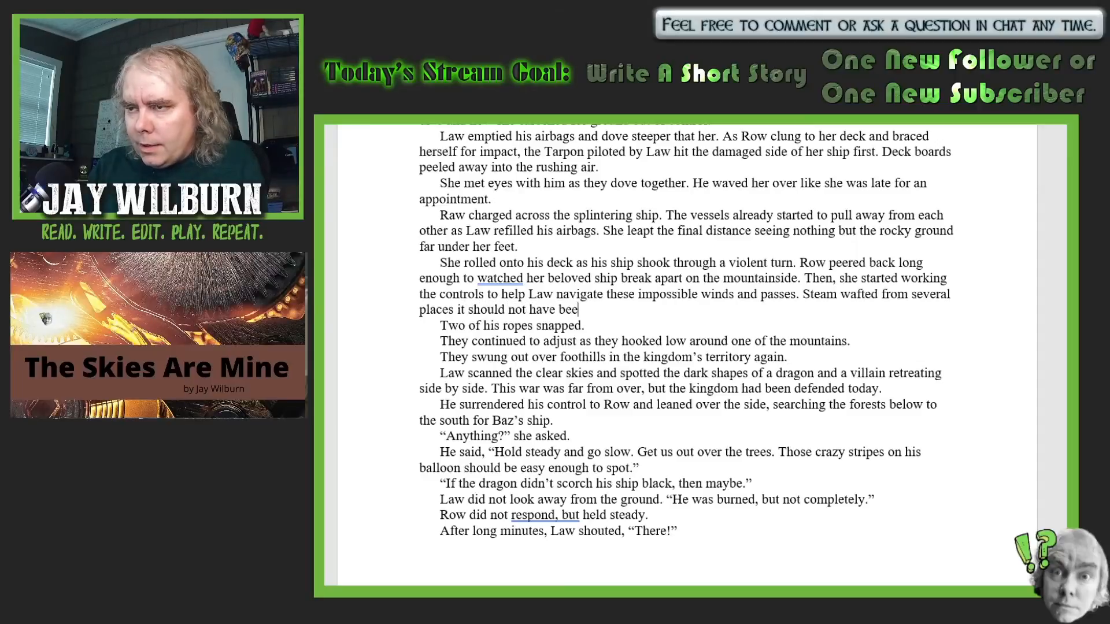
type("n leaking.")
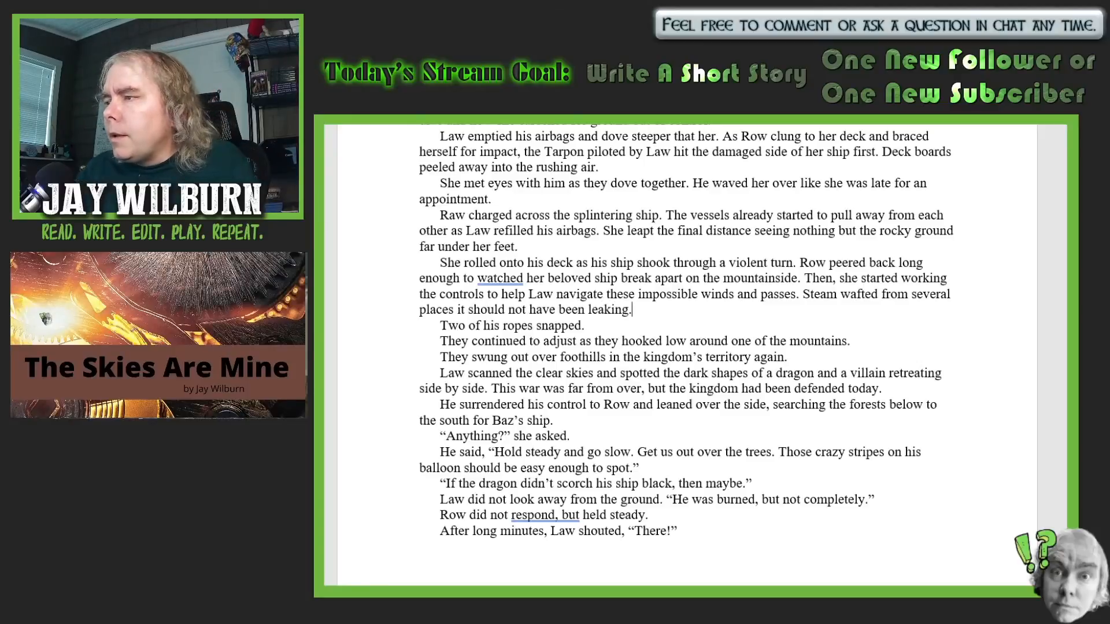
- Move the steam sentence into its own paragraph and join "Two of his ropes snapped." to the end of it
left_click(803, 295)
key("BackSpace")
key("Return")
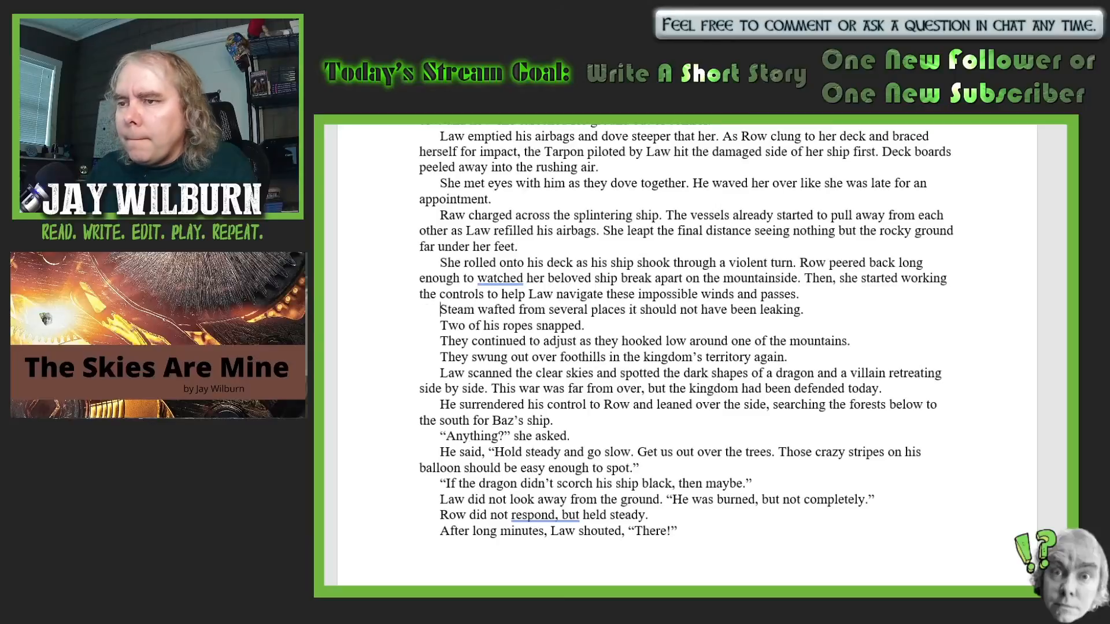
left_click(434, 324)
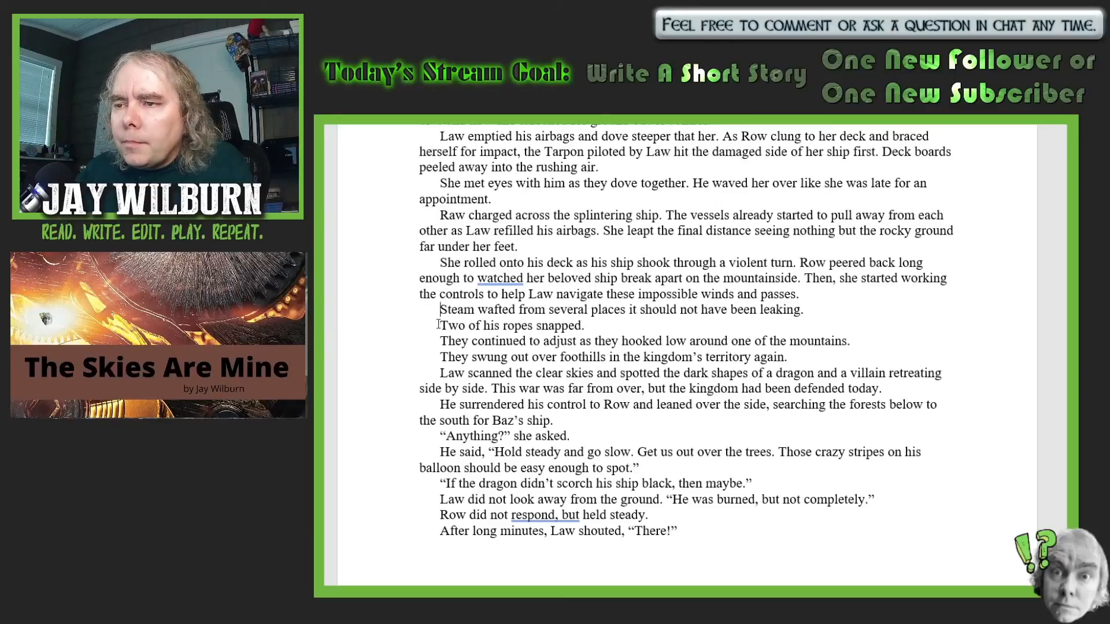
key("BackSpace")
key("BackSpace")
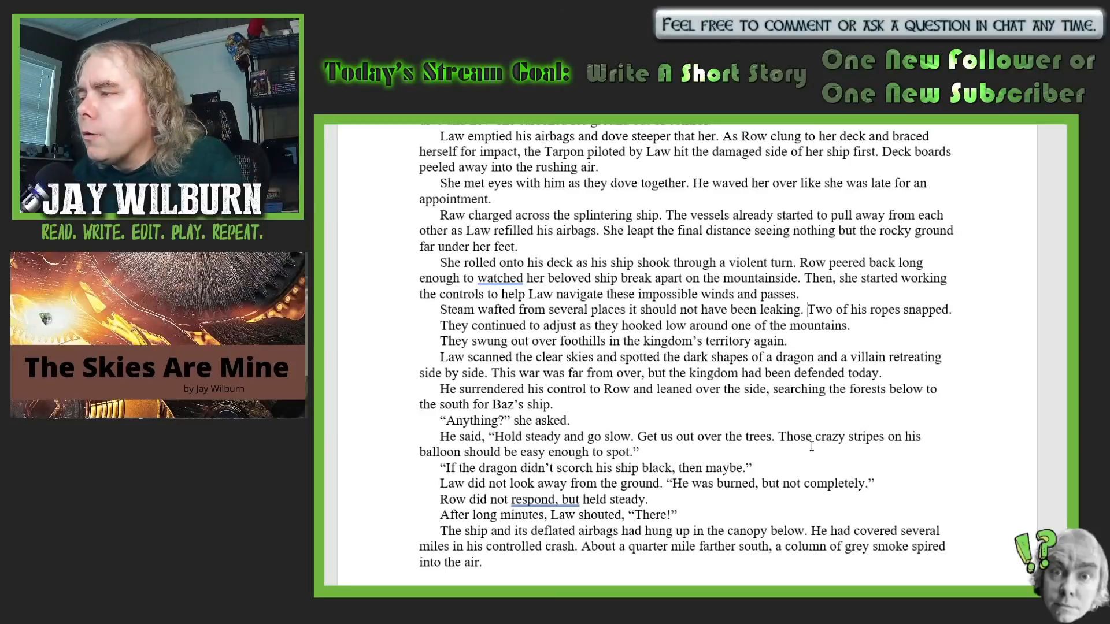
- Add "The winds grew kinder with every bit of distance they put between themselves and the Grey Mountains." after "in the kingdom's territory again."
scroll(812, 441, "down", 1)
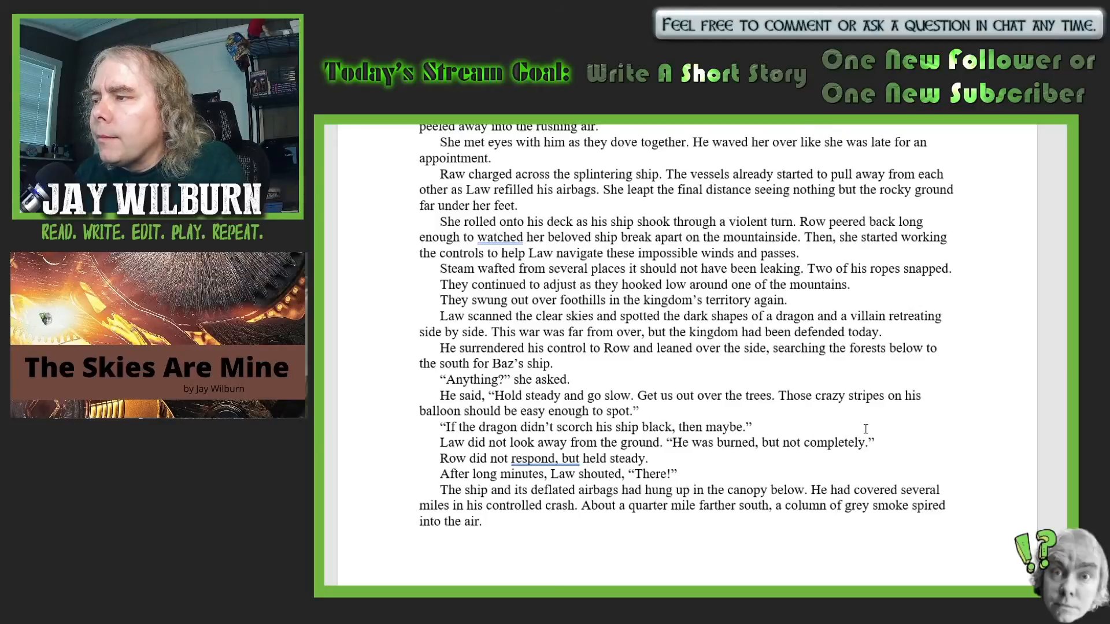
left_click(819, 302)
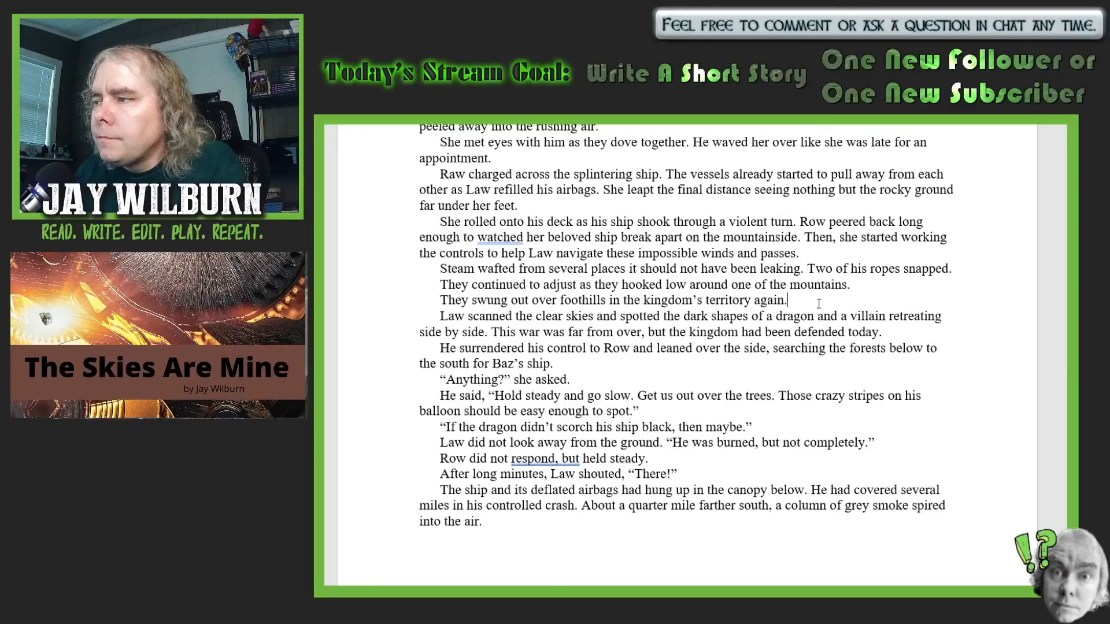
type("The w")
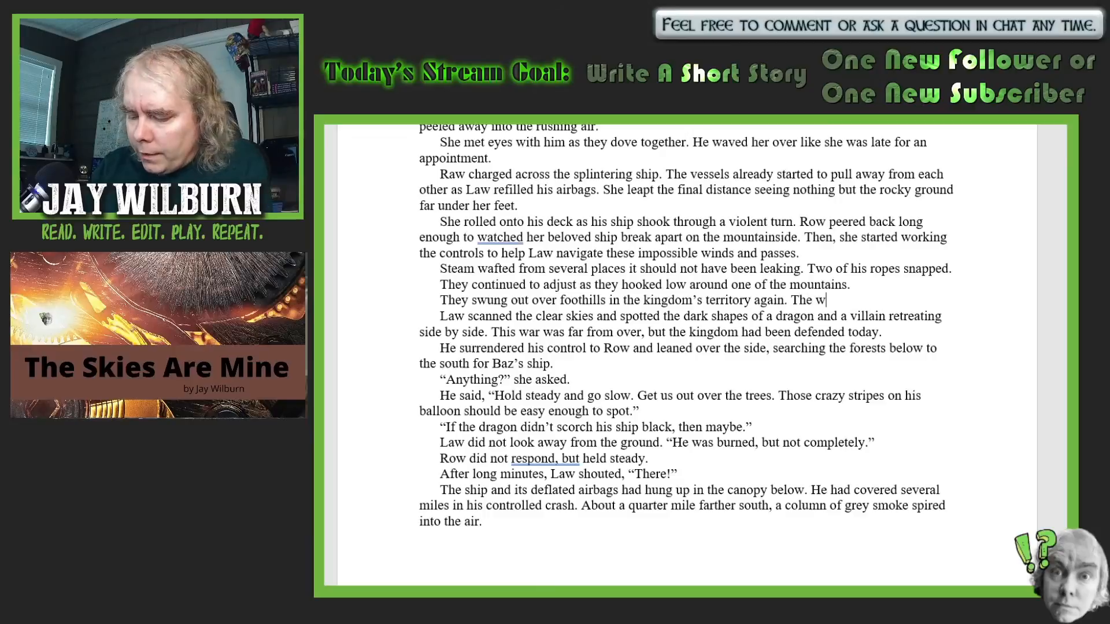
type("inds g")
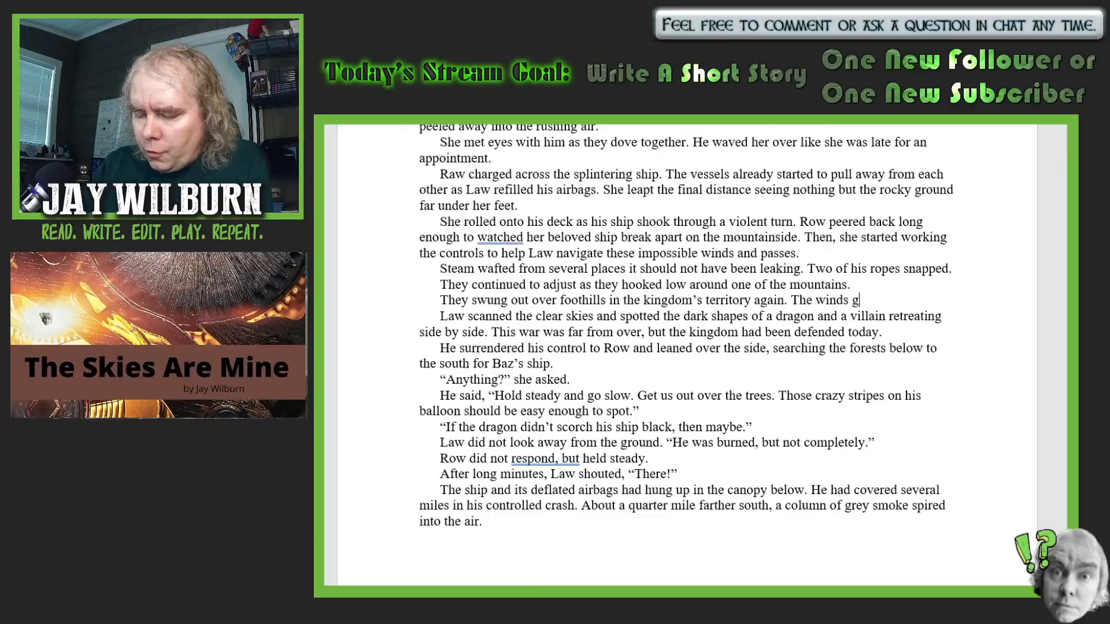
type("rew kin")
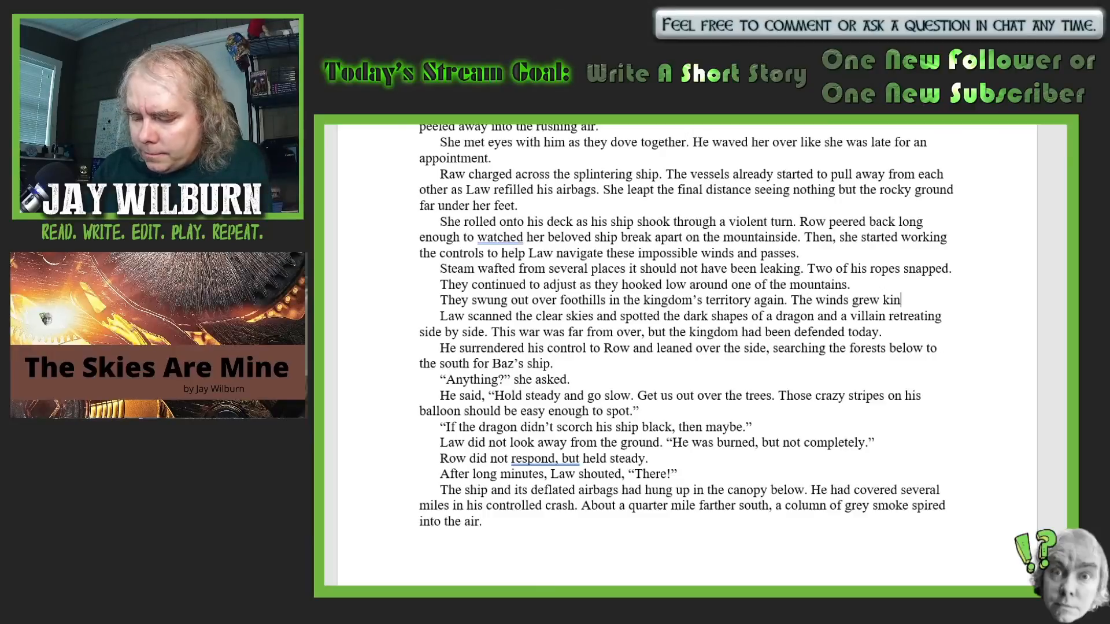
type("der wi")
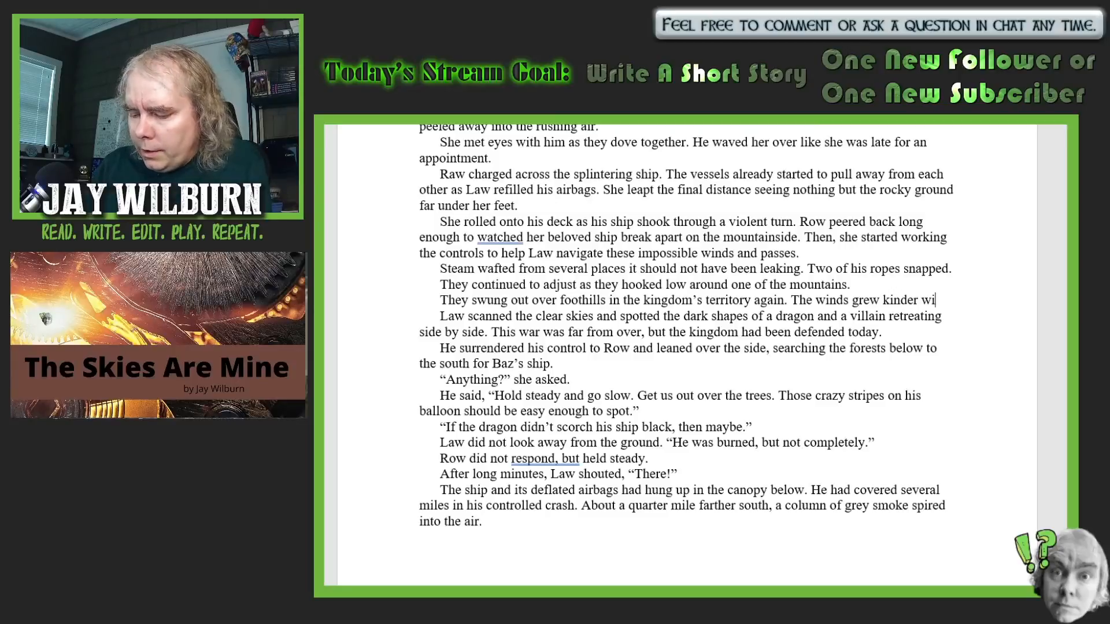
type("th every")
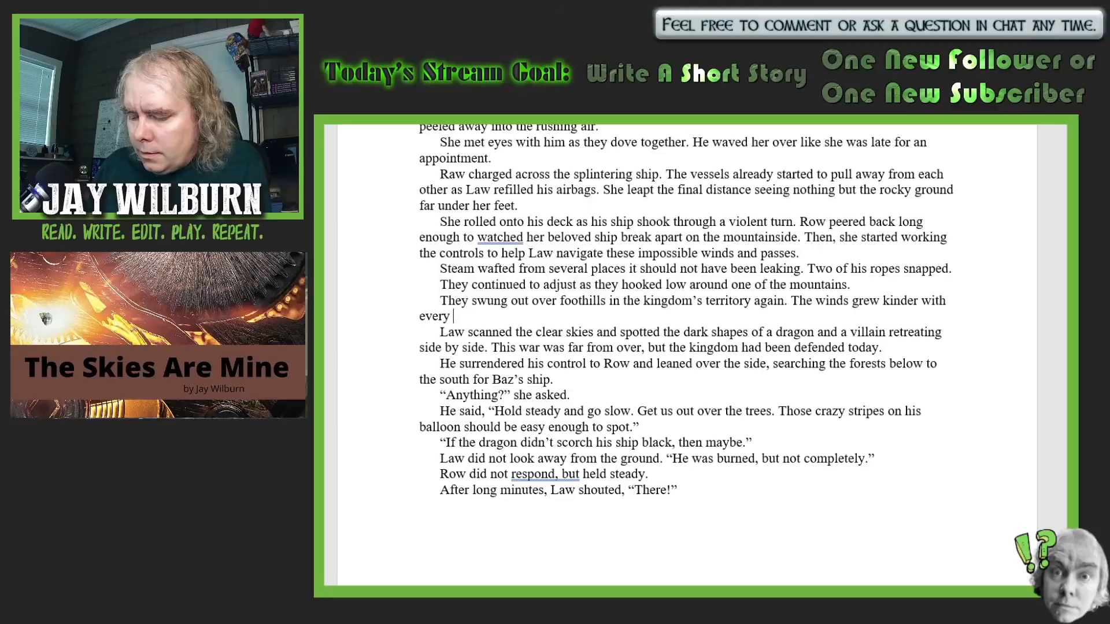
type(" bit o")
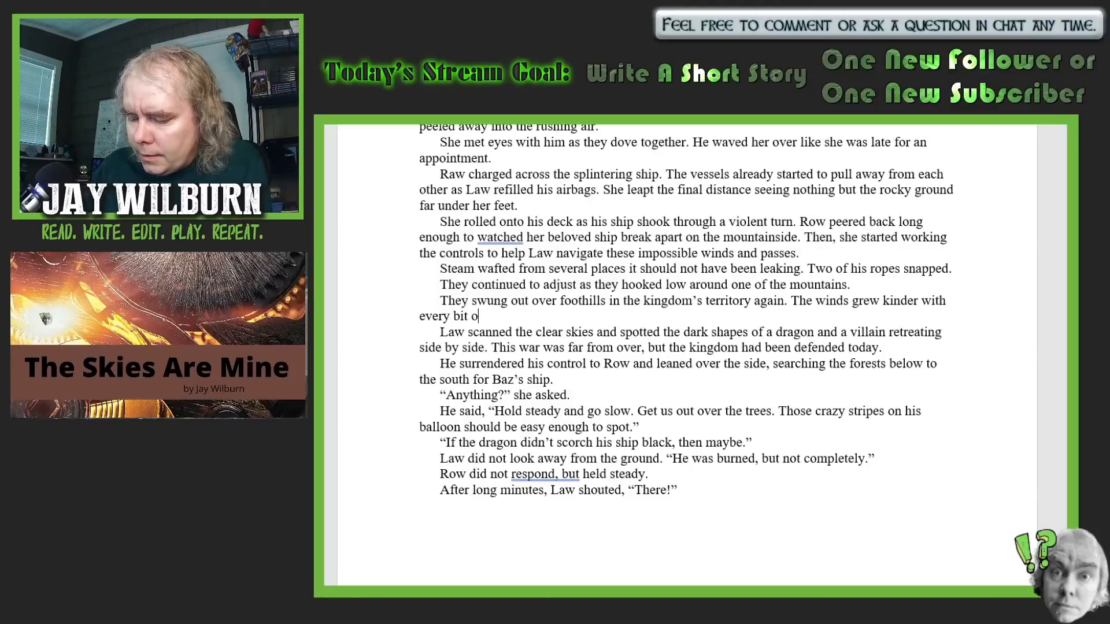
type("f di")
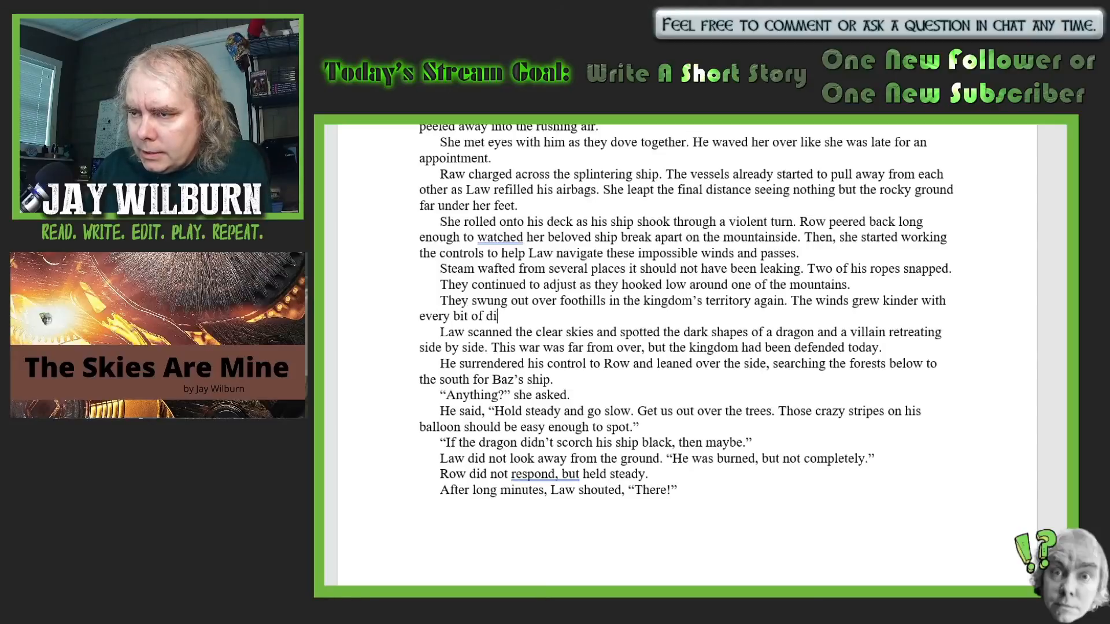
type("stance t")
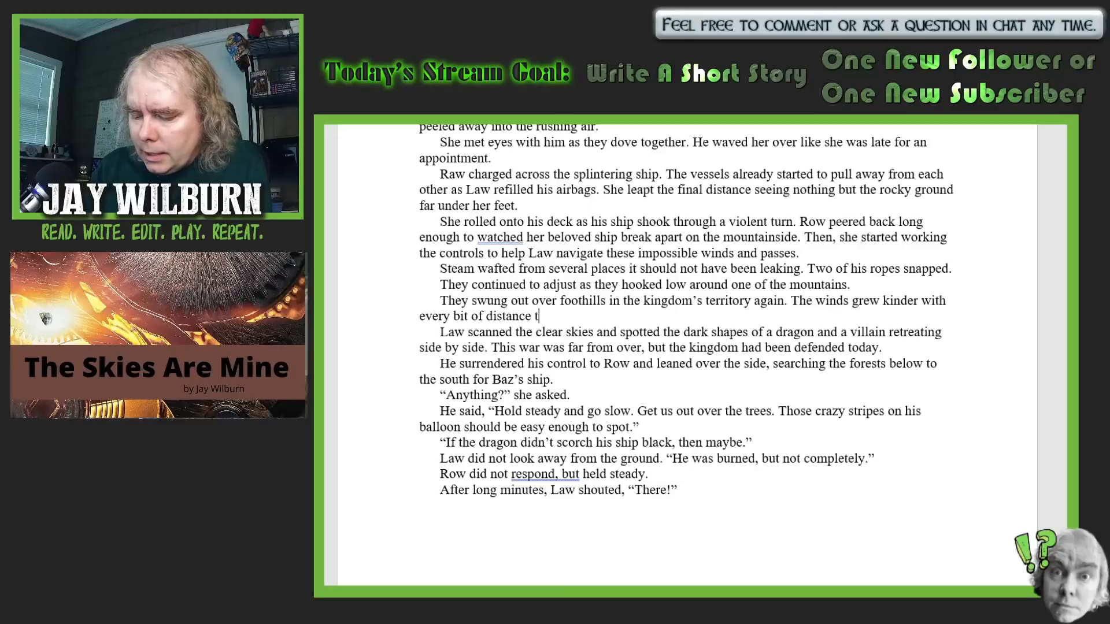
type("hey put be")
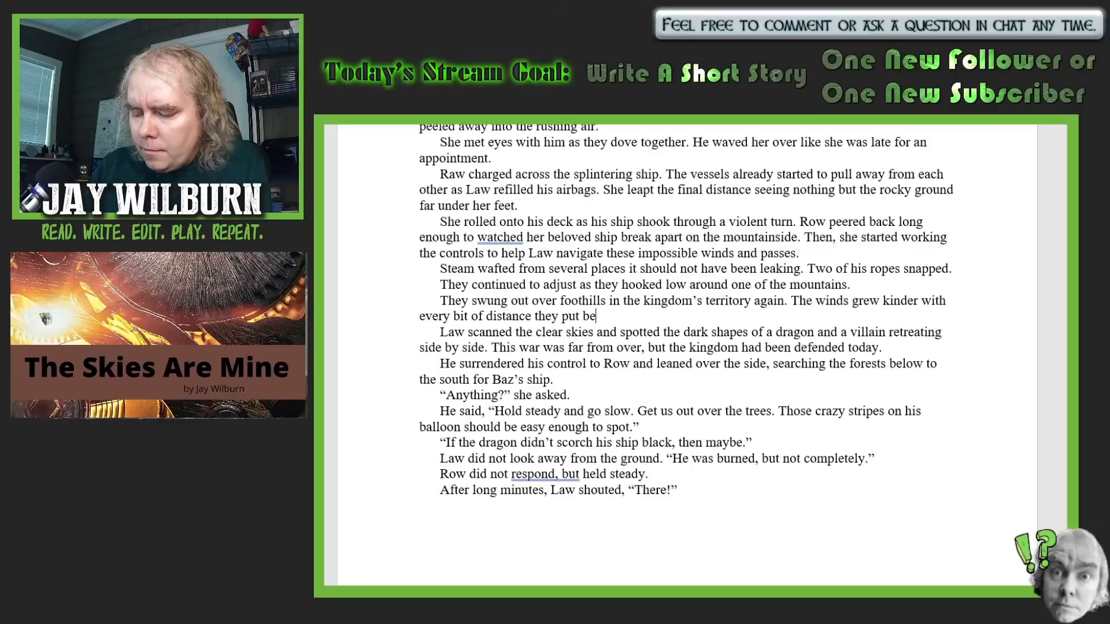
type("tween the")
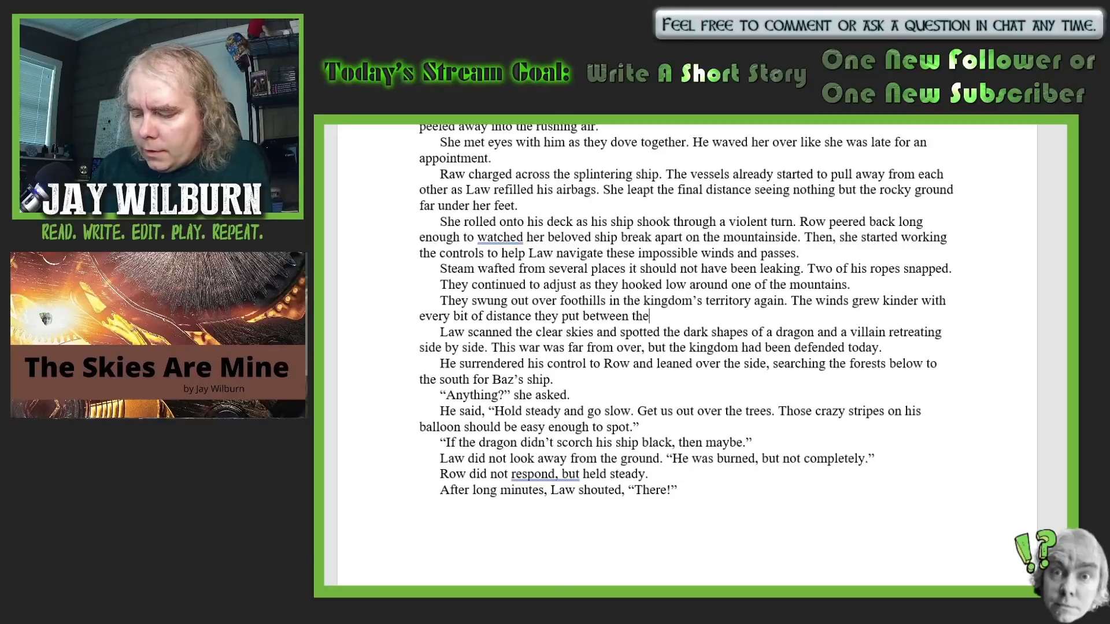
type("mselves an")
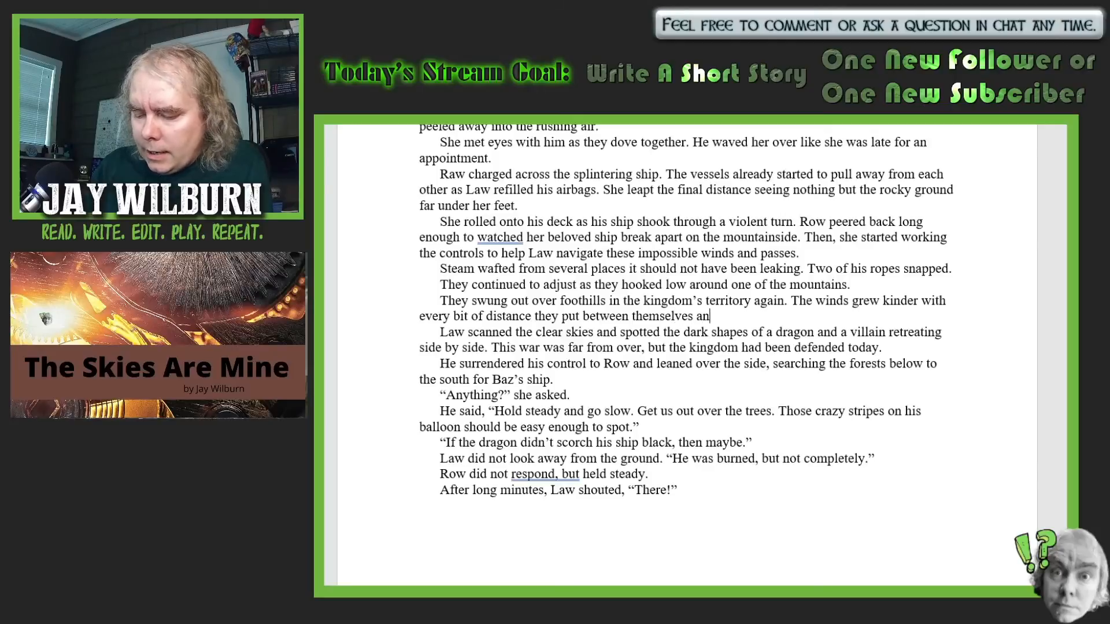
type("d the Grey")
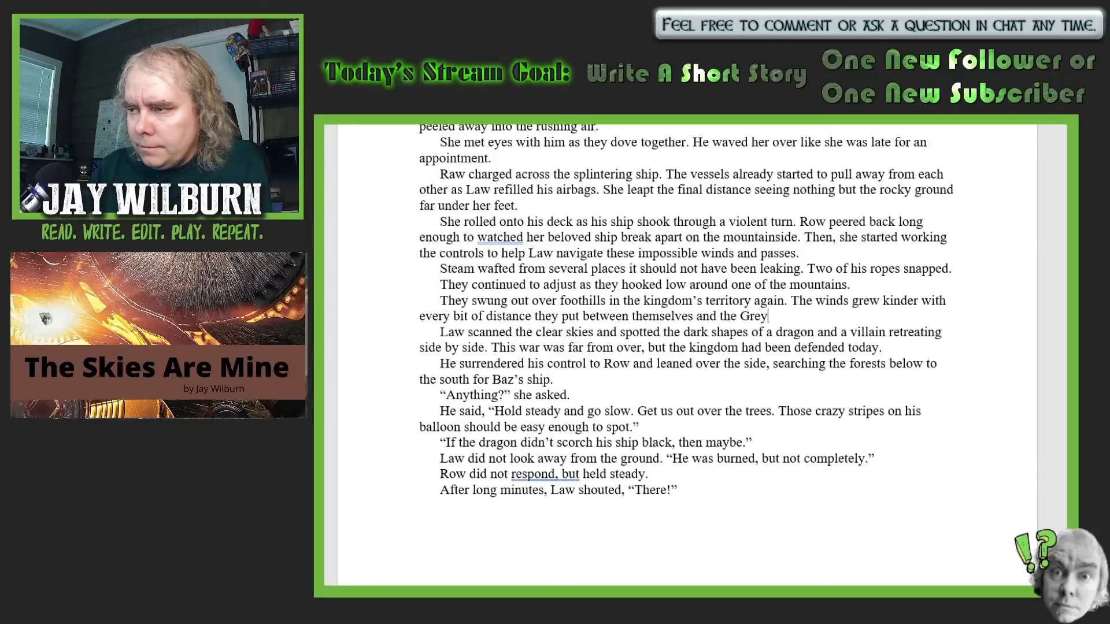
type(" NM")
key("BackSpace")
key("BackSpace")
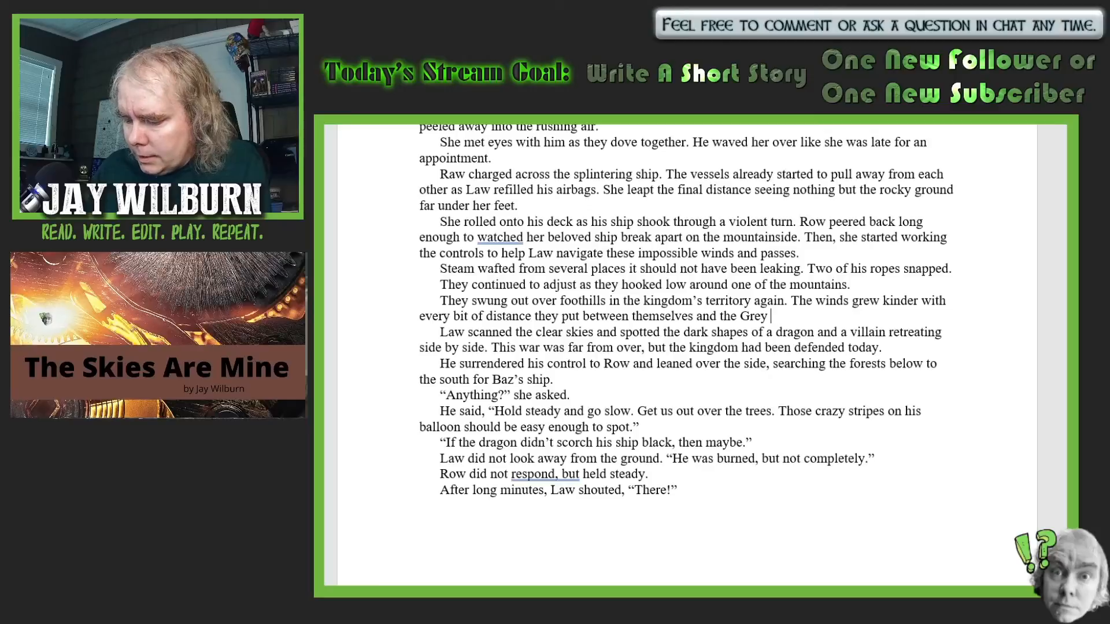
type("Mountain")
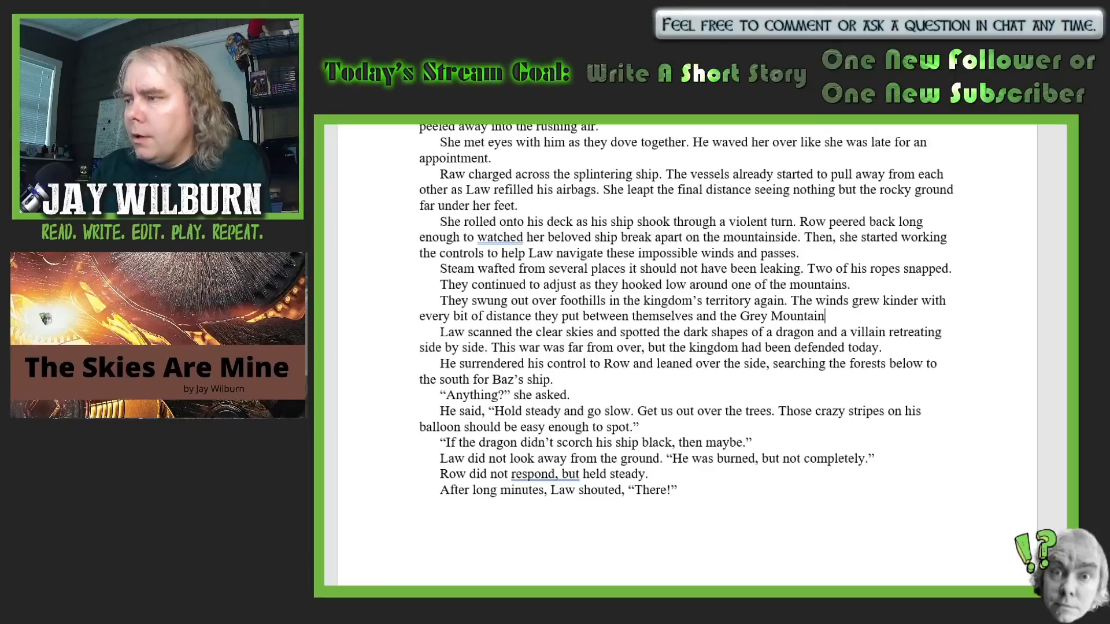
type("s.")
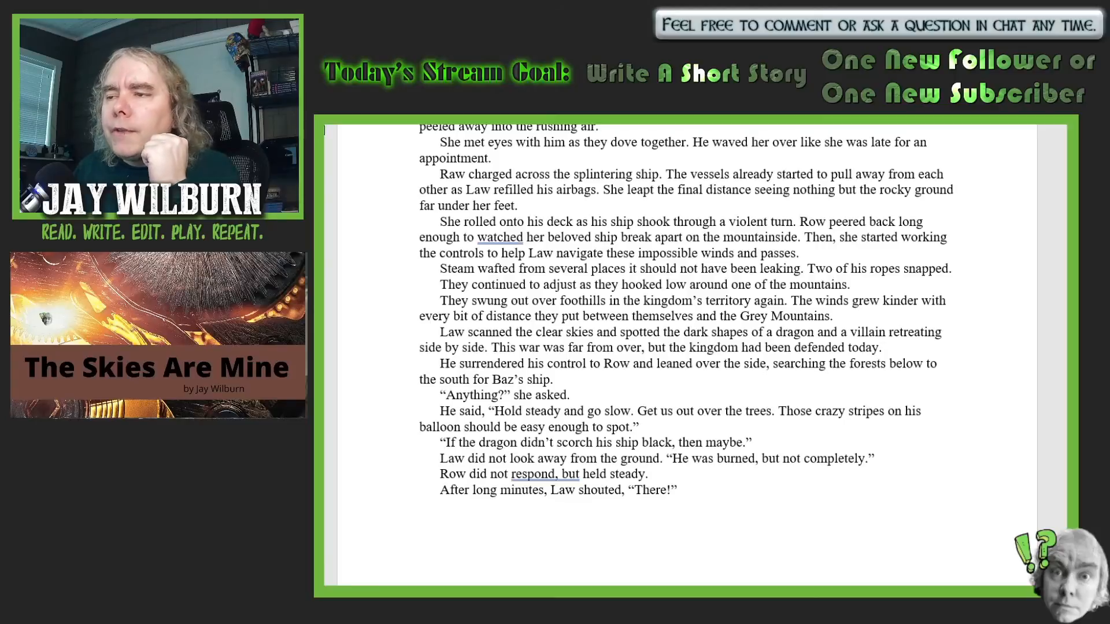
- Change "a villain" to "a villain's ship" in the sentence about Law spotting dark shapes in the clear skies
scroll(855, 327, "down", 2)
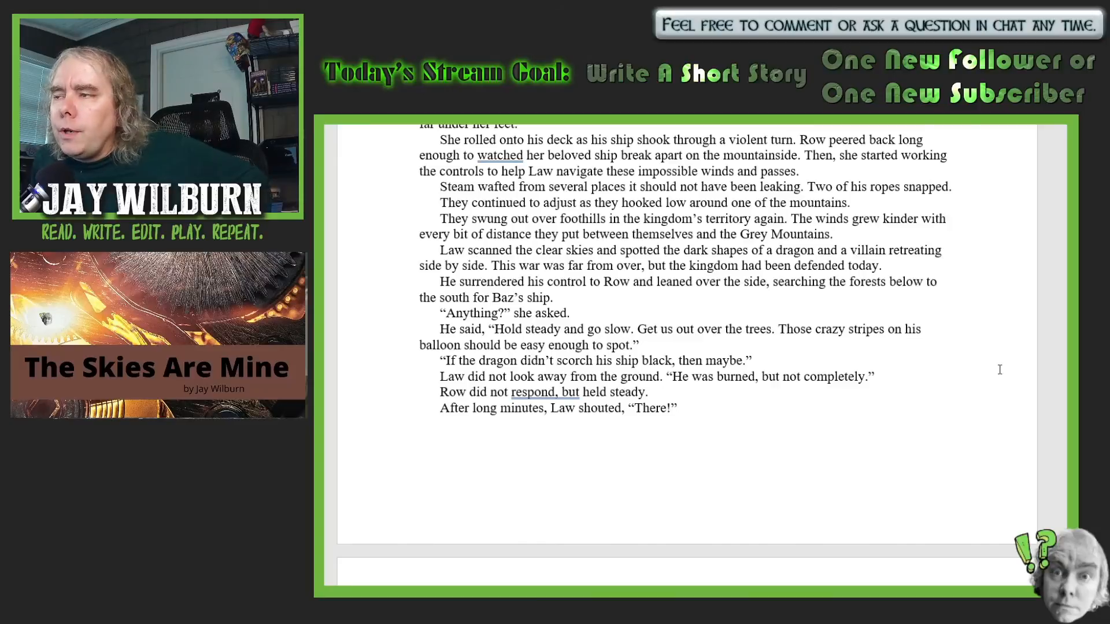
left_click(886, 250)
type("'s s")
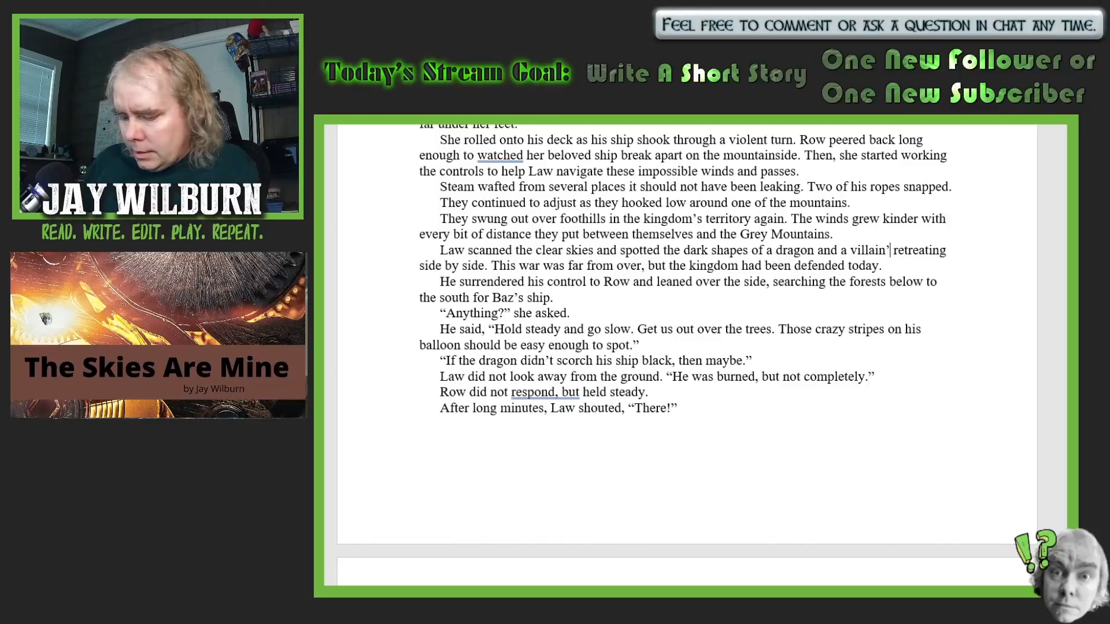
type("hip")
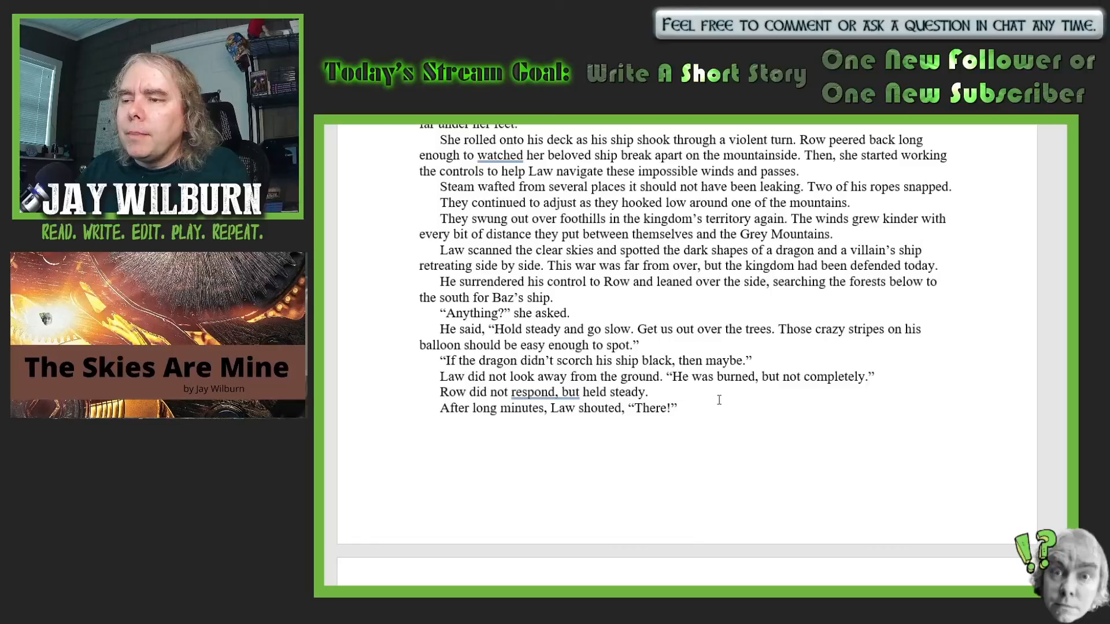
- Replace "He" with "Baz" in the sentence about covering several miles in his controlled crash
scroll(975, 332, "down", 1)
scroll(974, 332, "down", 1)
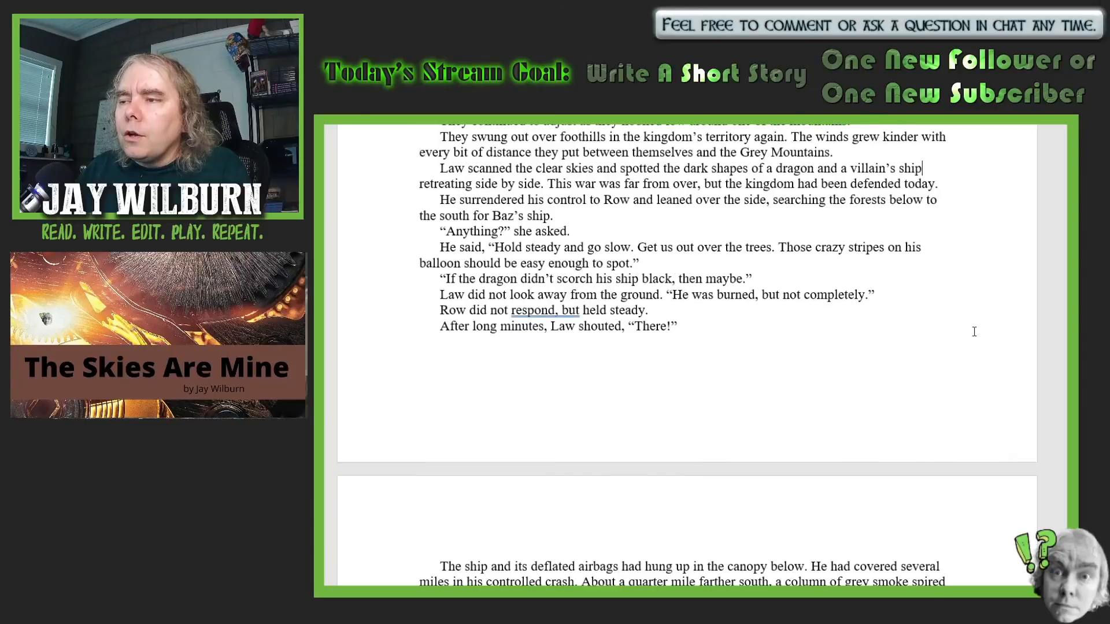
scroll(974, 331, "down", 1)
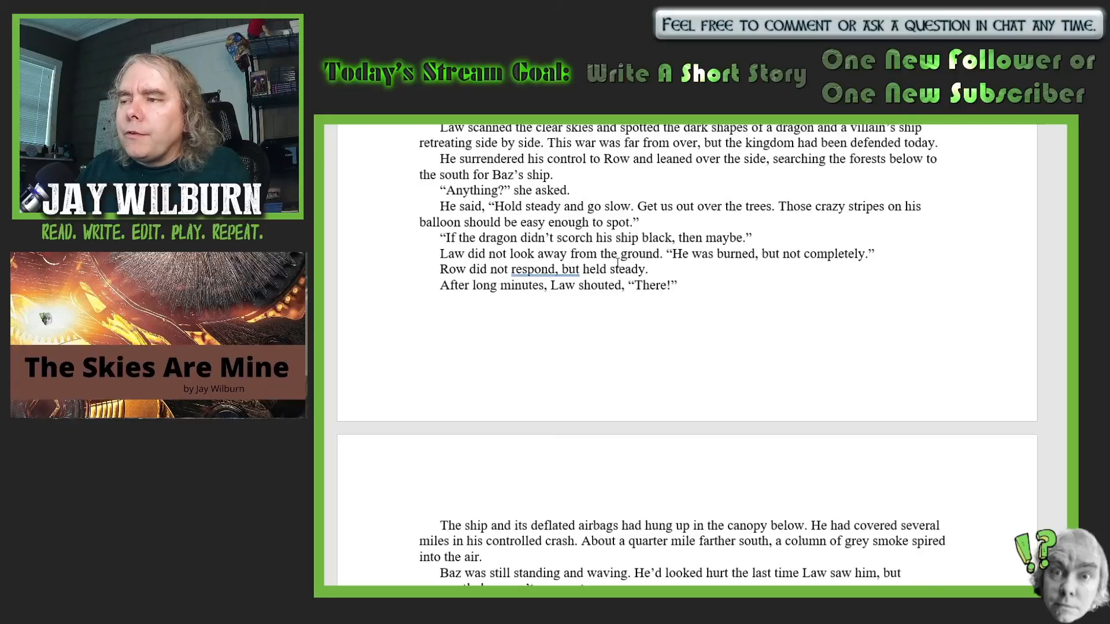
scroll(740, 315, "down", 3)
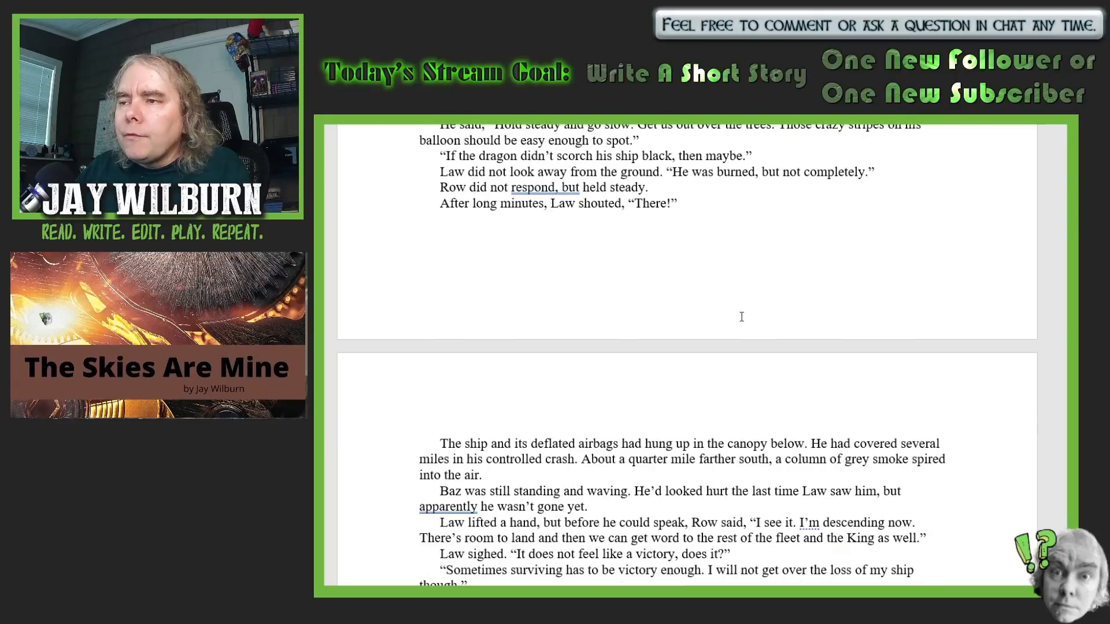
scroll(805, 329, "down", 6)
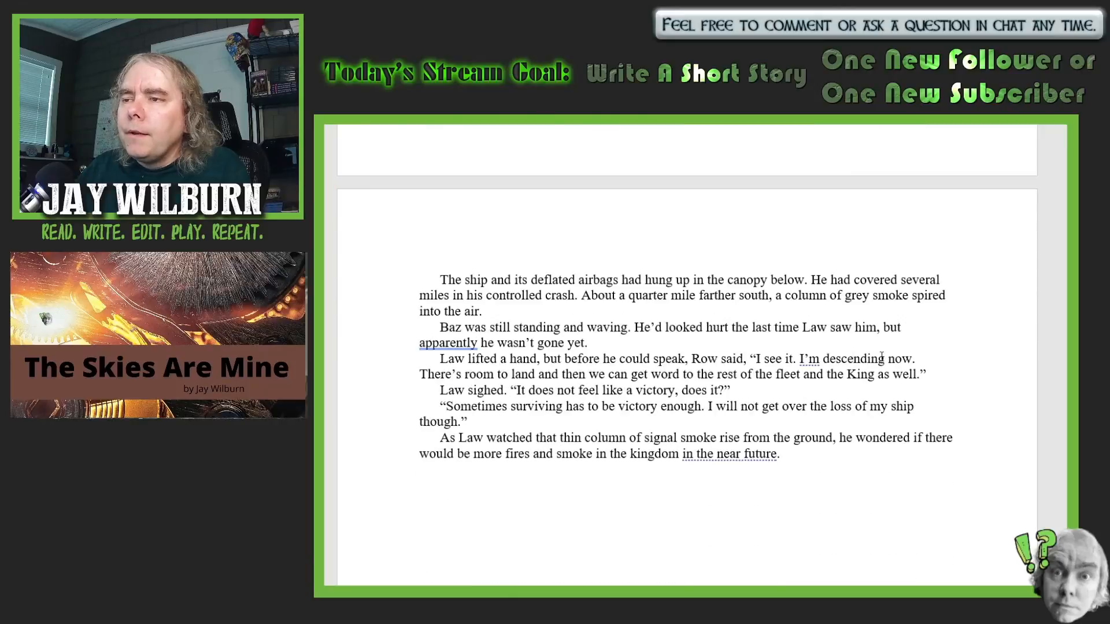
scroll(969, 357, "down", 2)
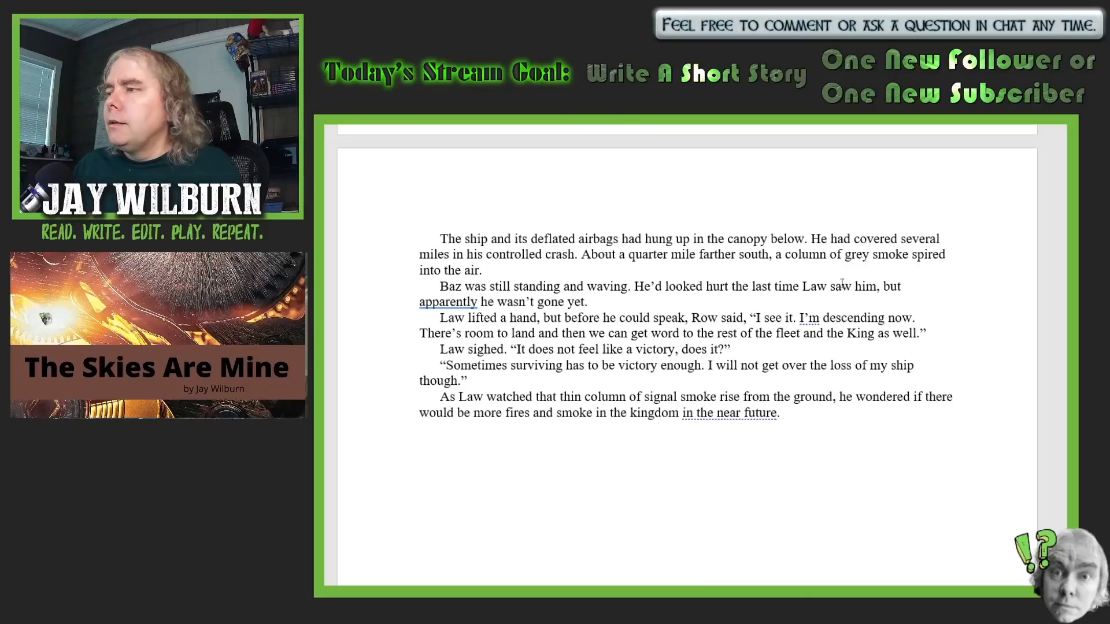
left_click(828, 239)
key("BackSpace")
key("BackSpace")
key("BackSpace")
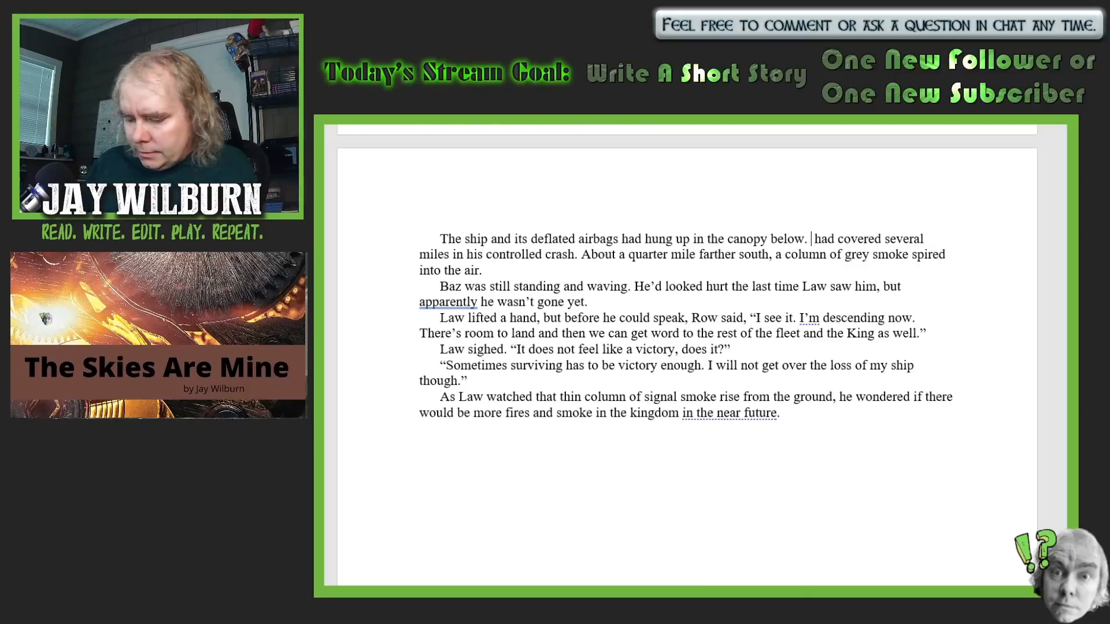
key("BackSpace")
type("Baz")
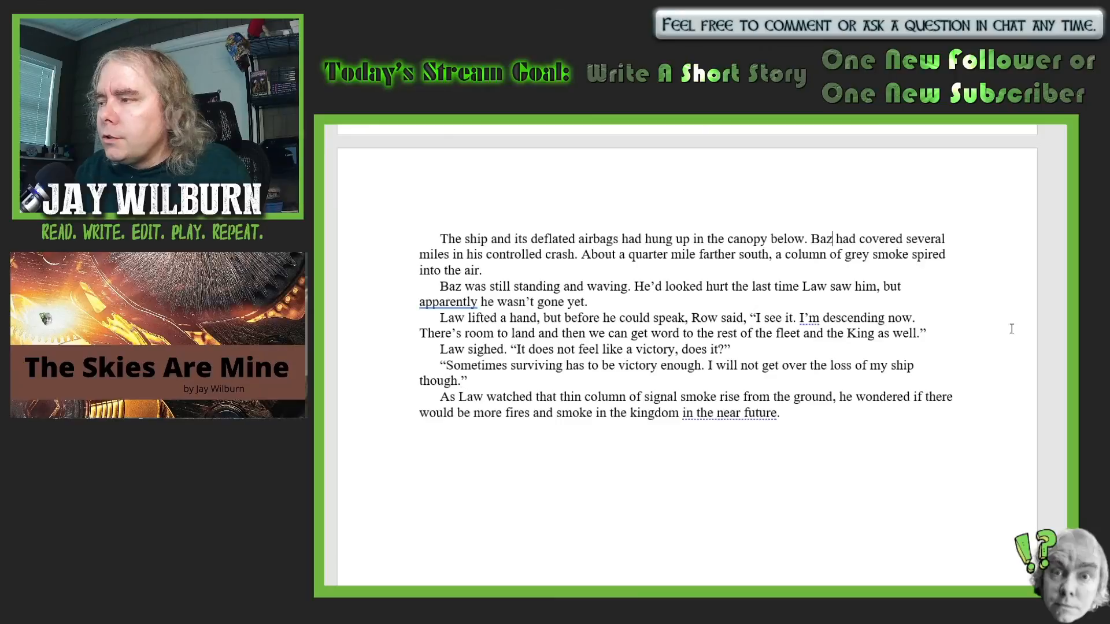
- Insert "soon" after "I will not get over the loss of my ship" in Row's reply
left_click(925, 367)
type("so")
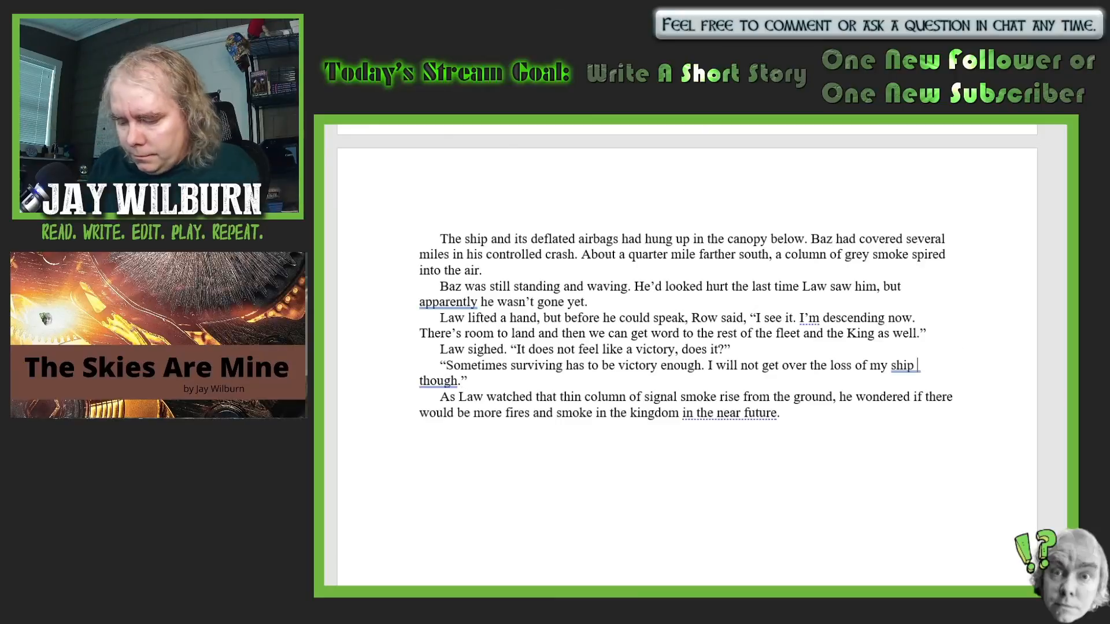
type("on")
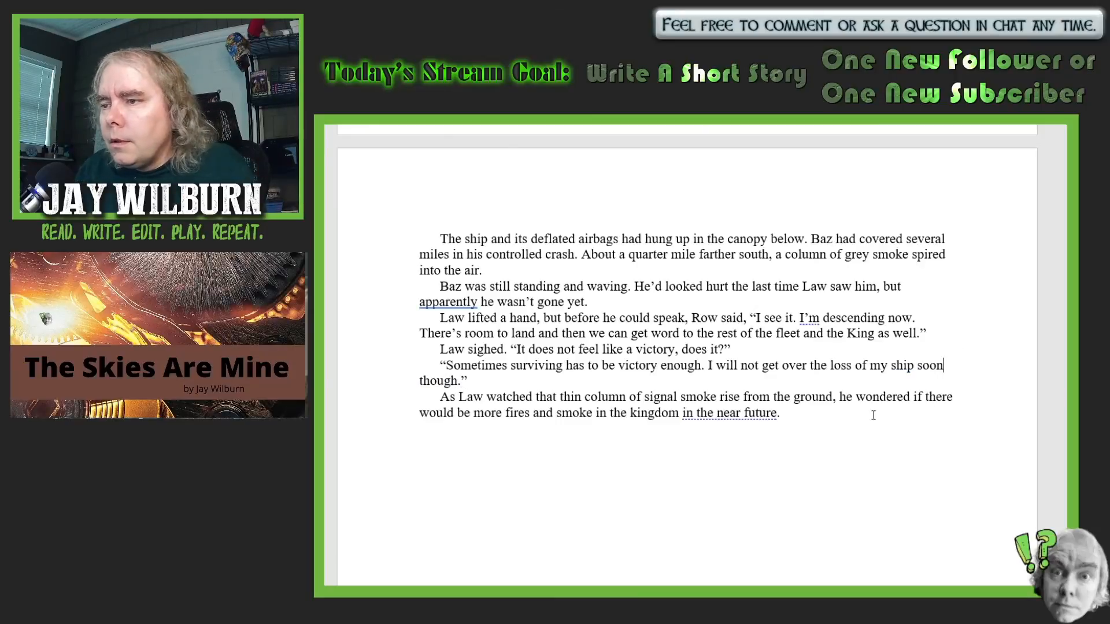
- Add "Your ship is leaking from every seam" inside the closing quotation mark of Row's reply, after "though."
left_click(464, 378)
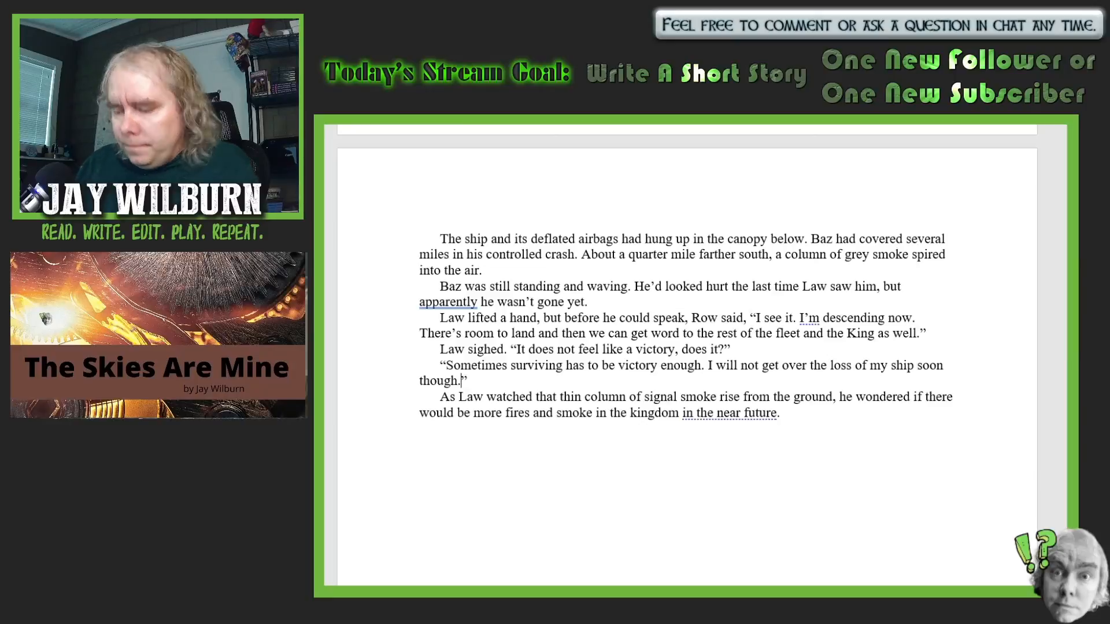
type("Yo")
type("ur ship ")
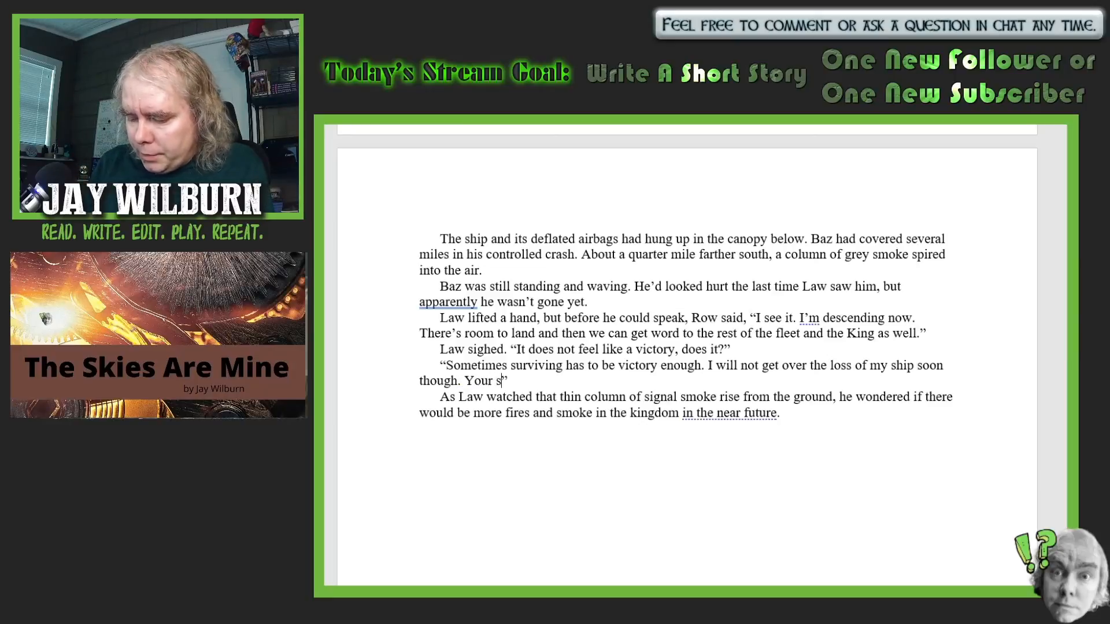
type("is leakin")
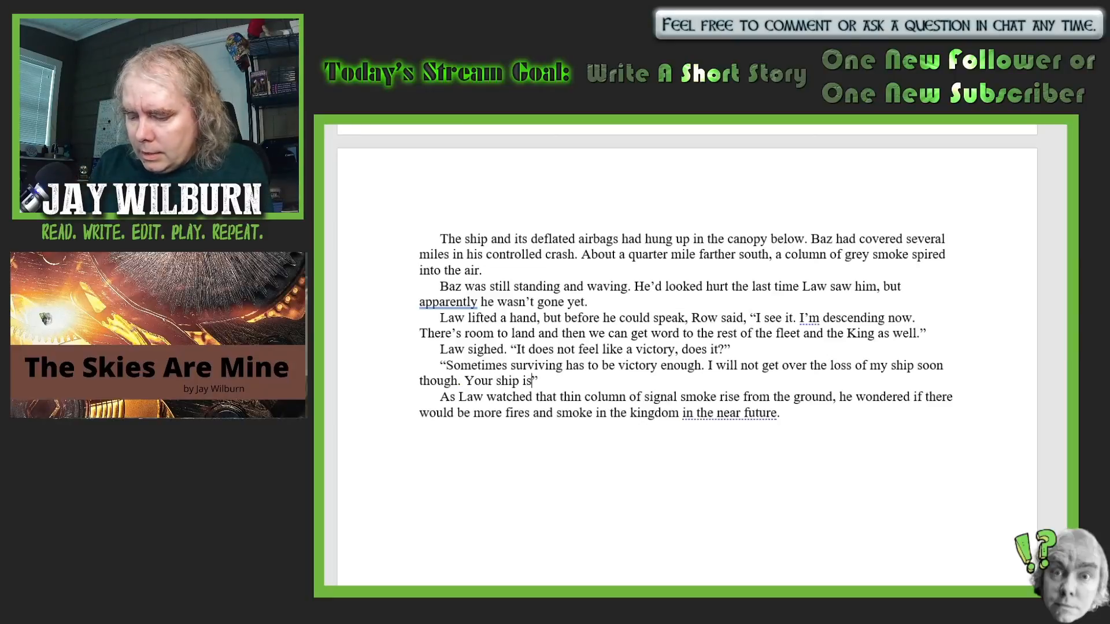
type("g from eve")
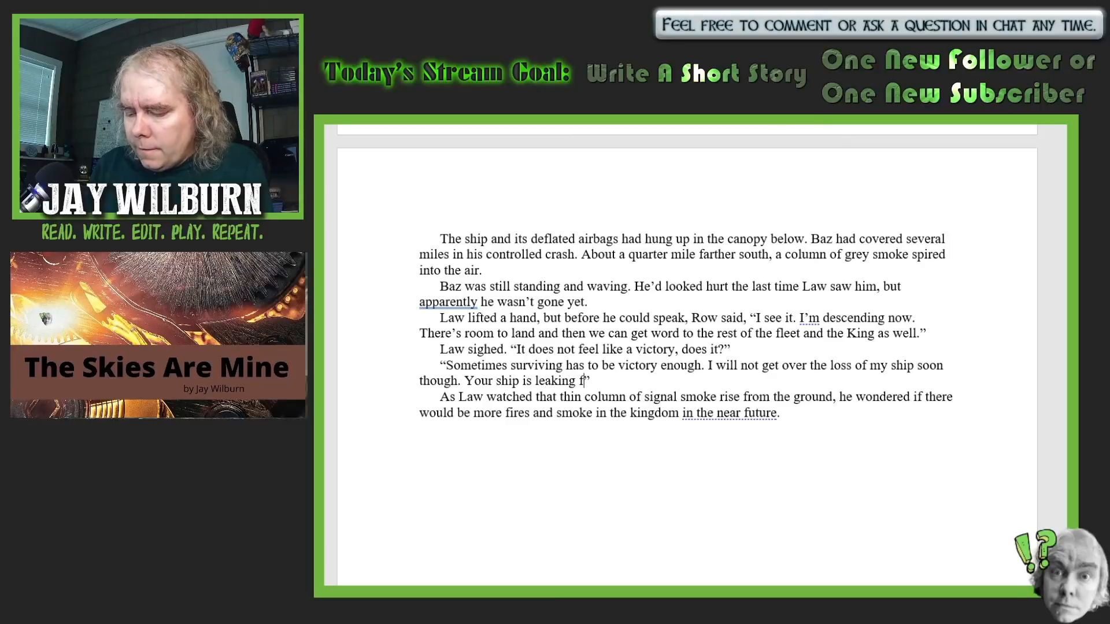
type("ry seam")
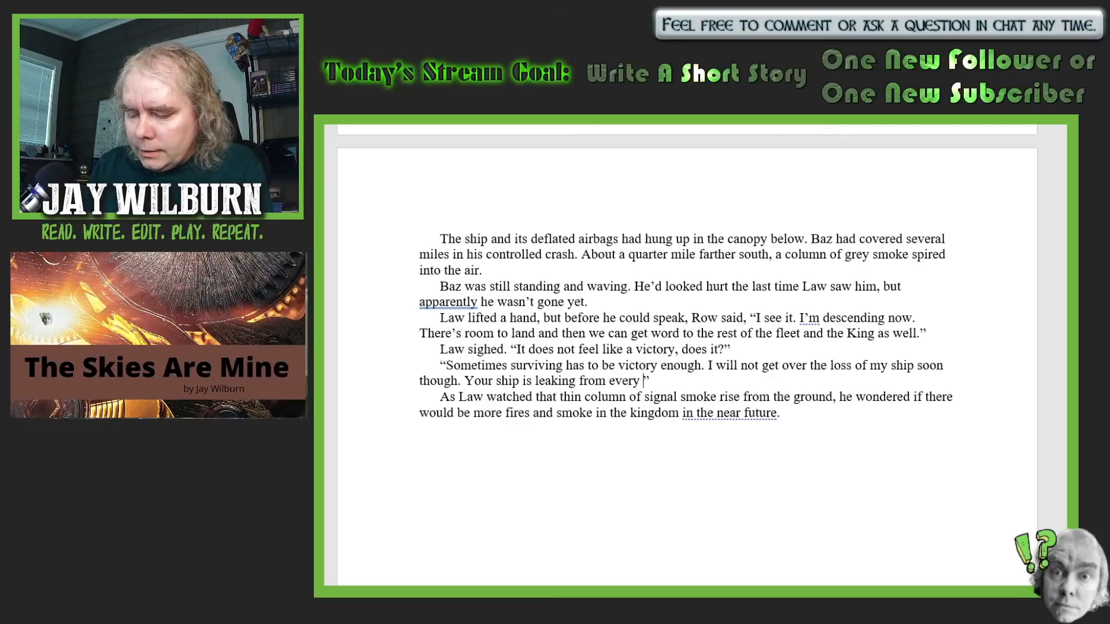
type(". We need ")
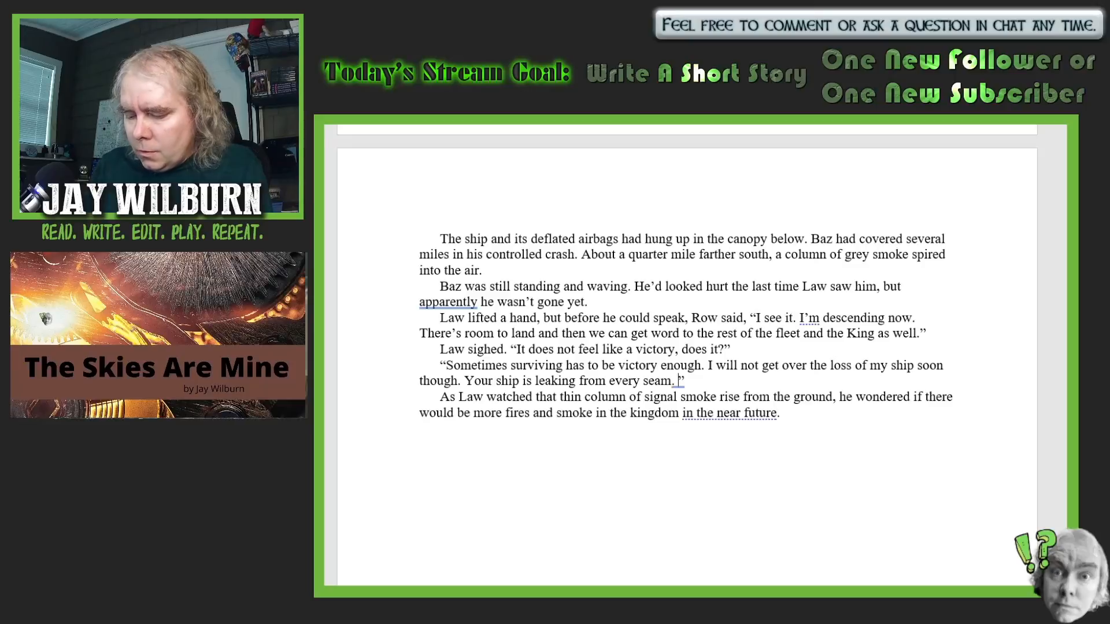
type("to load ")
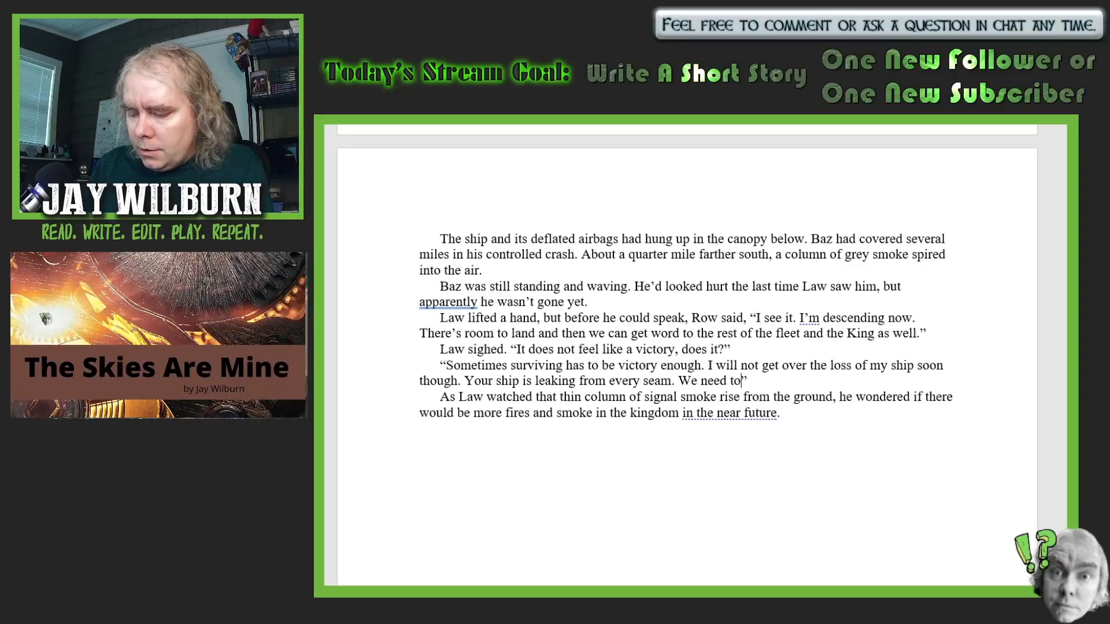
type("him up qui")
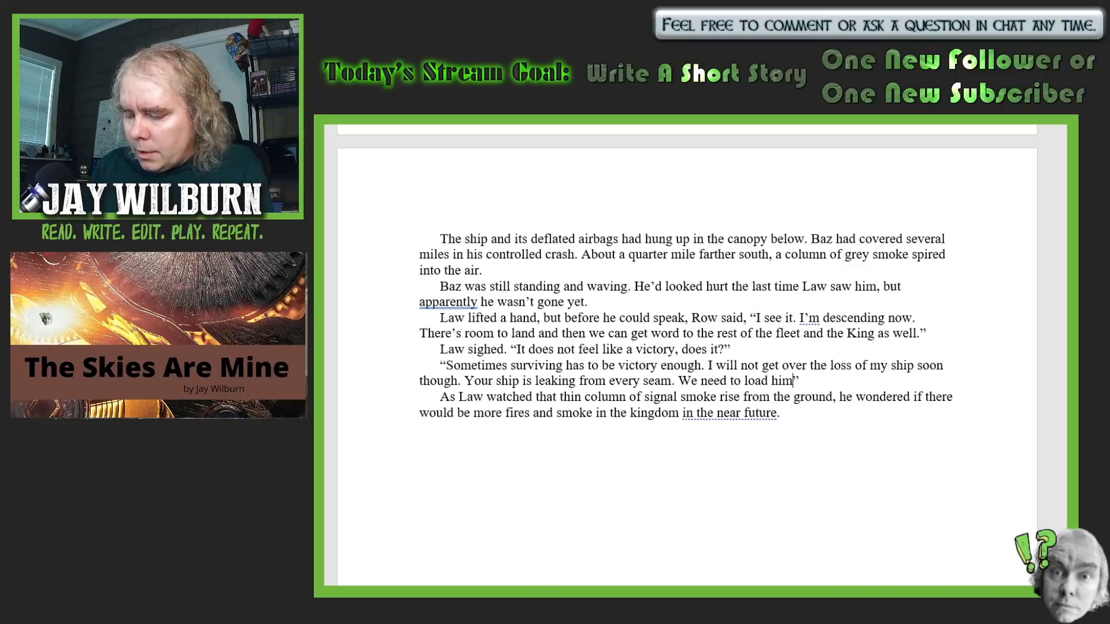
type("ckly and")
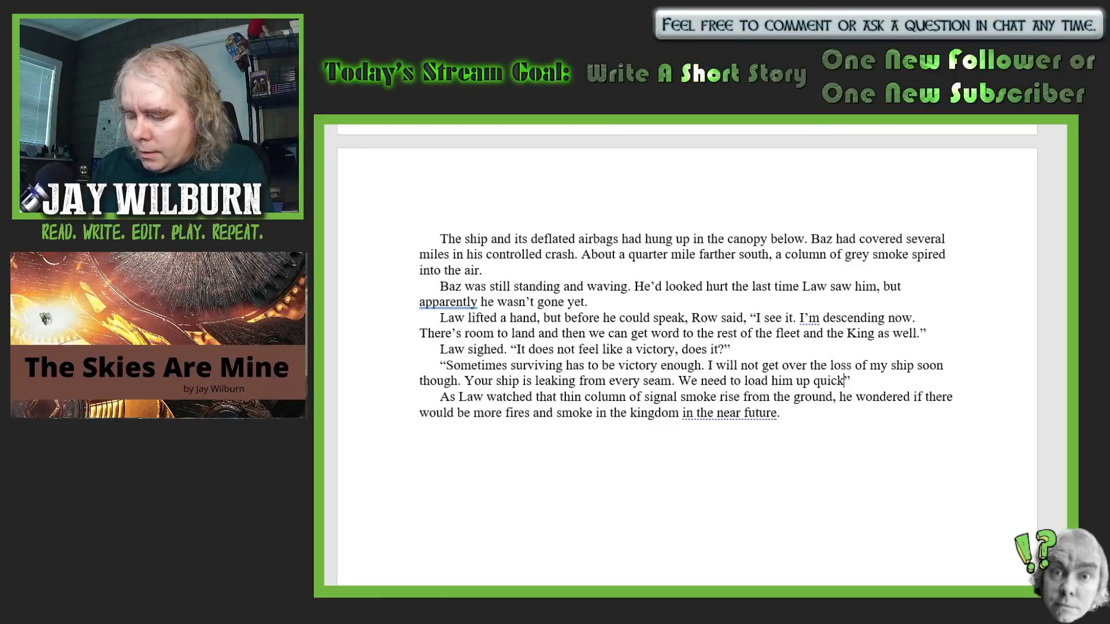
type(" get bac")
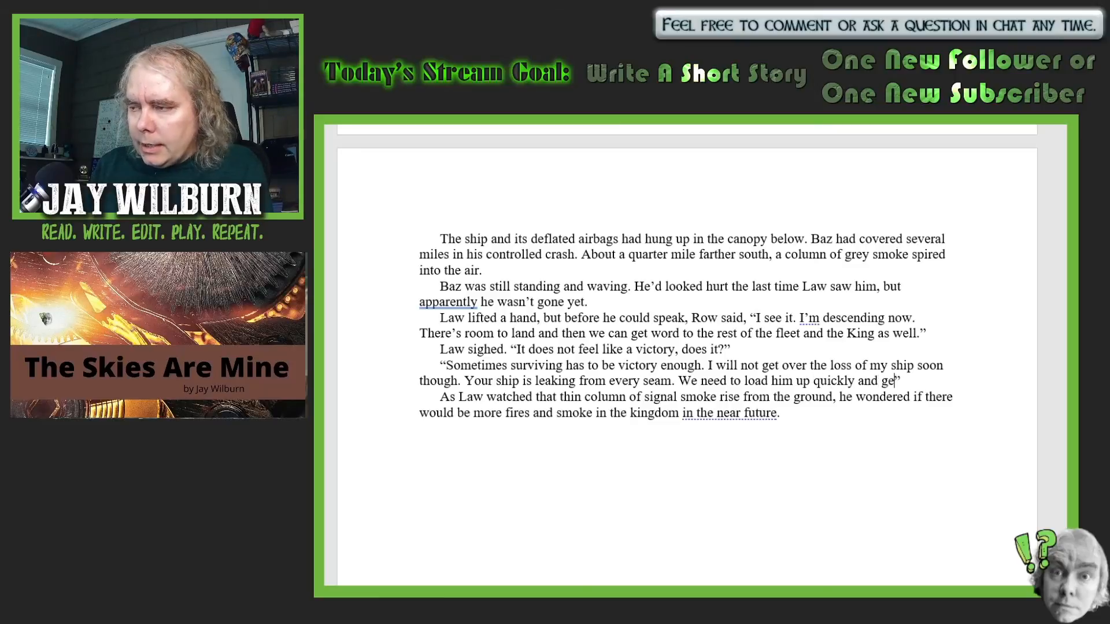
type("k ")
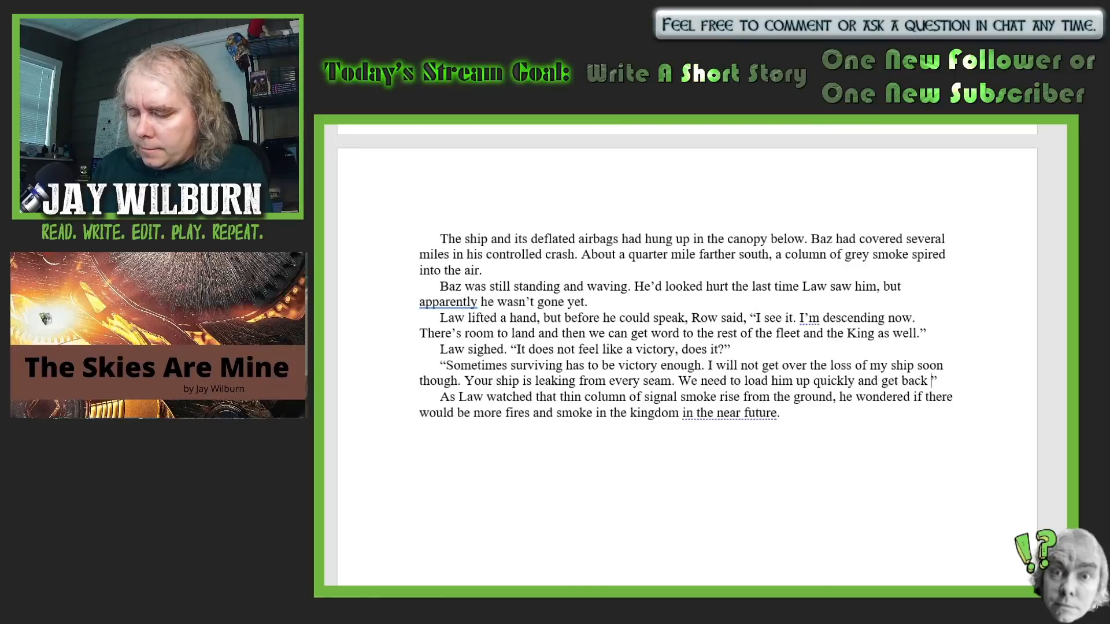
type("to the ot")
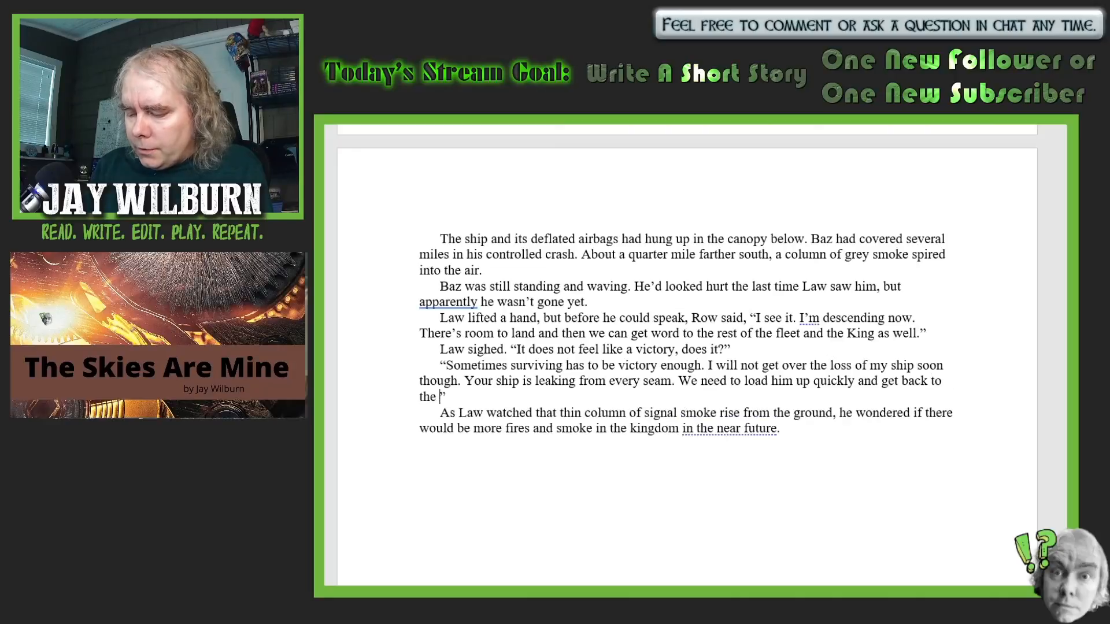
type("hers whi")
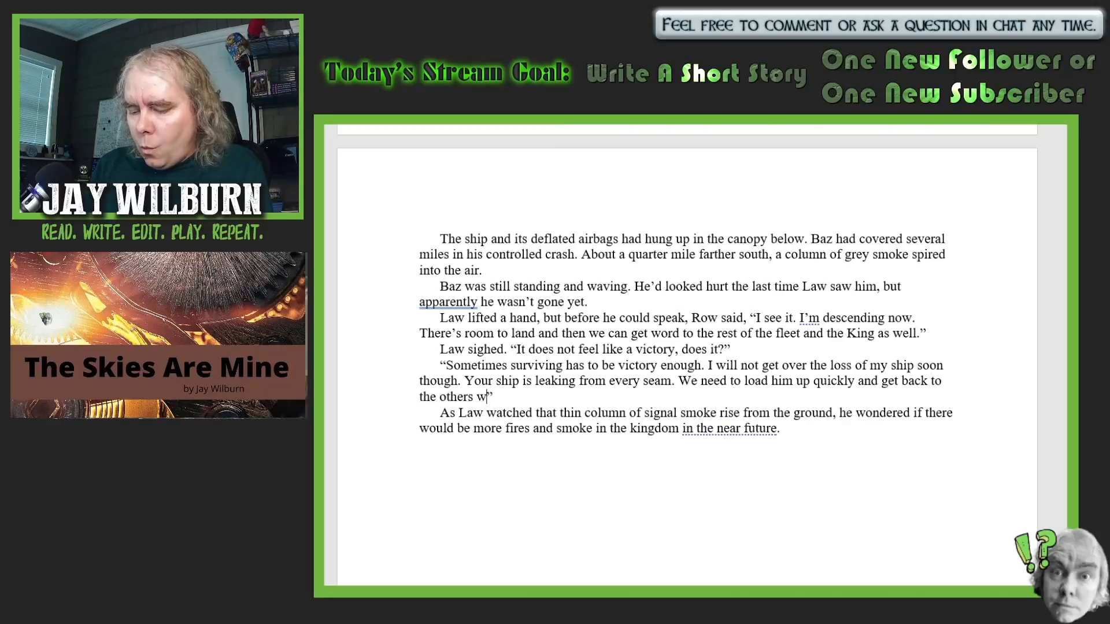
type("le we st")
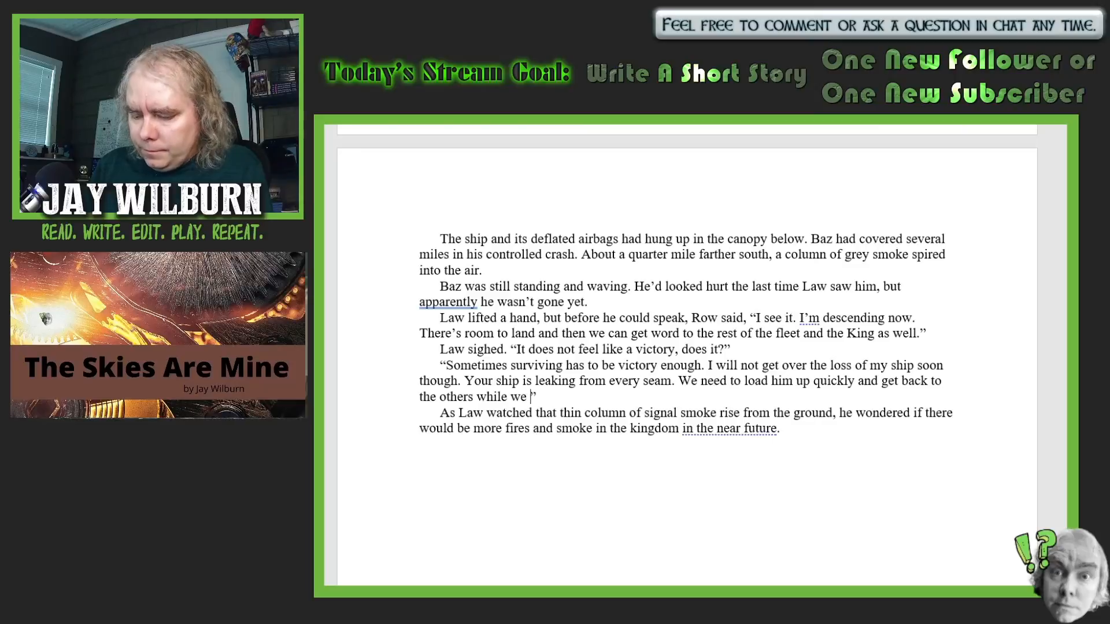
type("ill can")
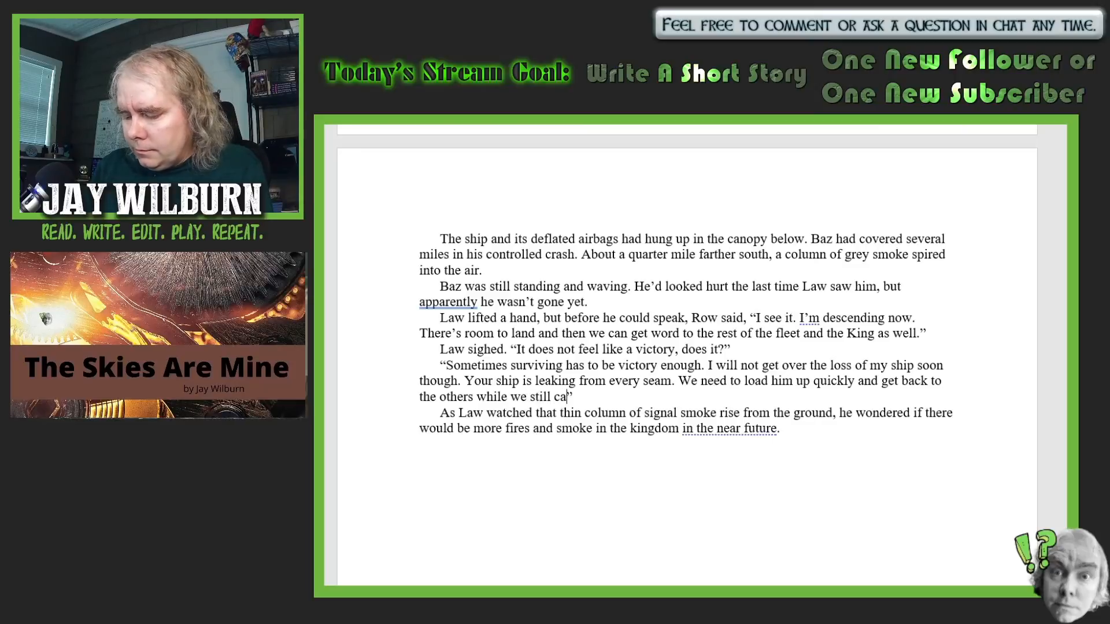
type(".")
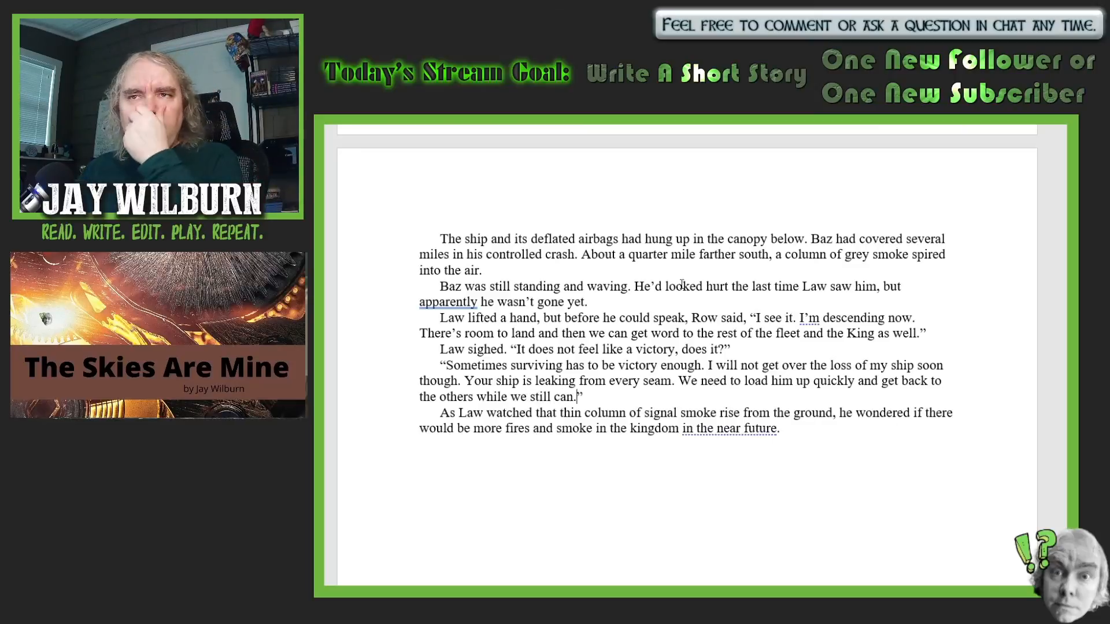
- Continue Row's reply with "We need to load him up quickly and get back to the others while we still can."
scroll(960, 338, "down", 2)
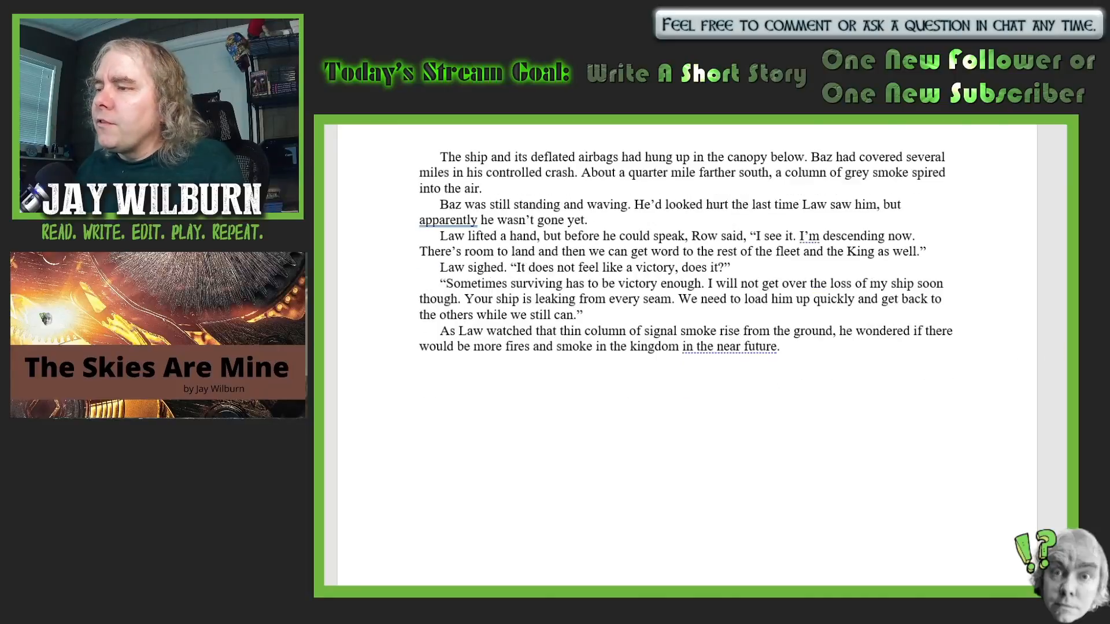